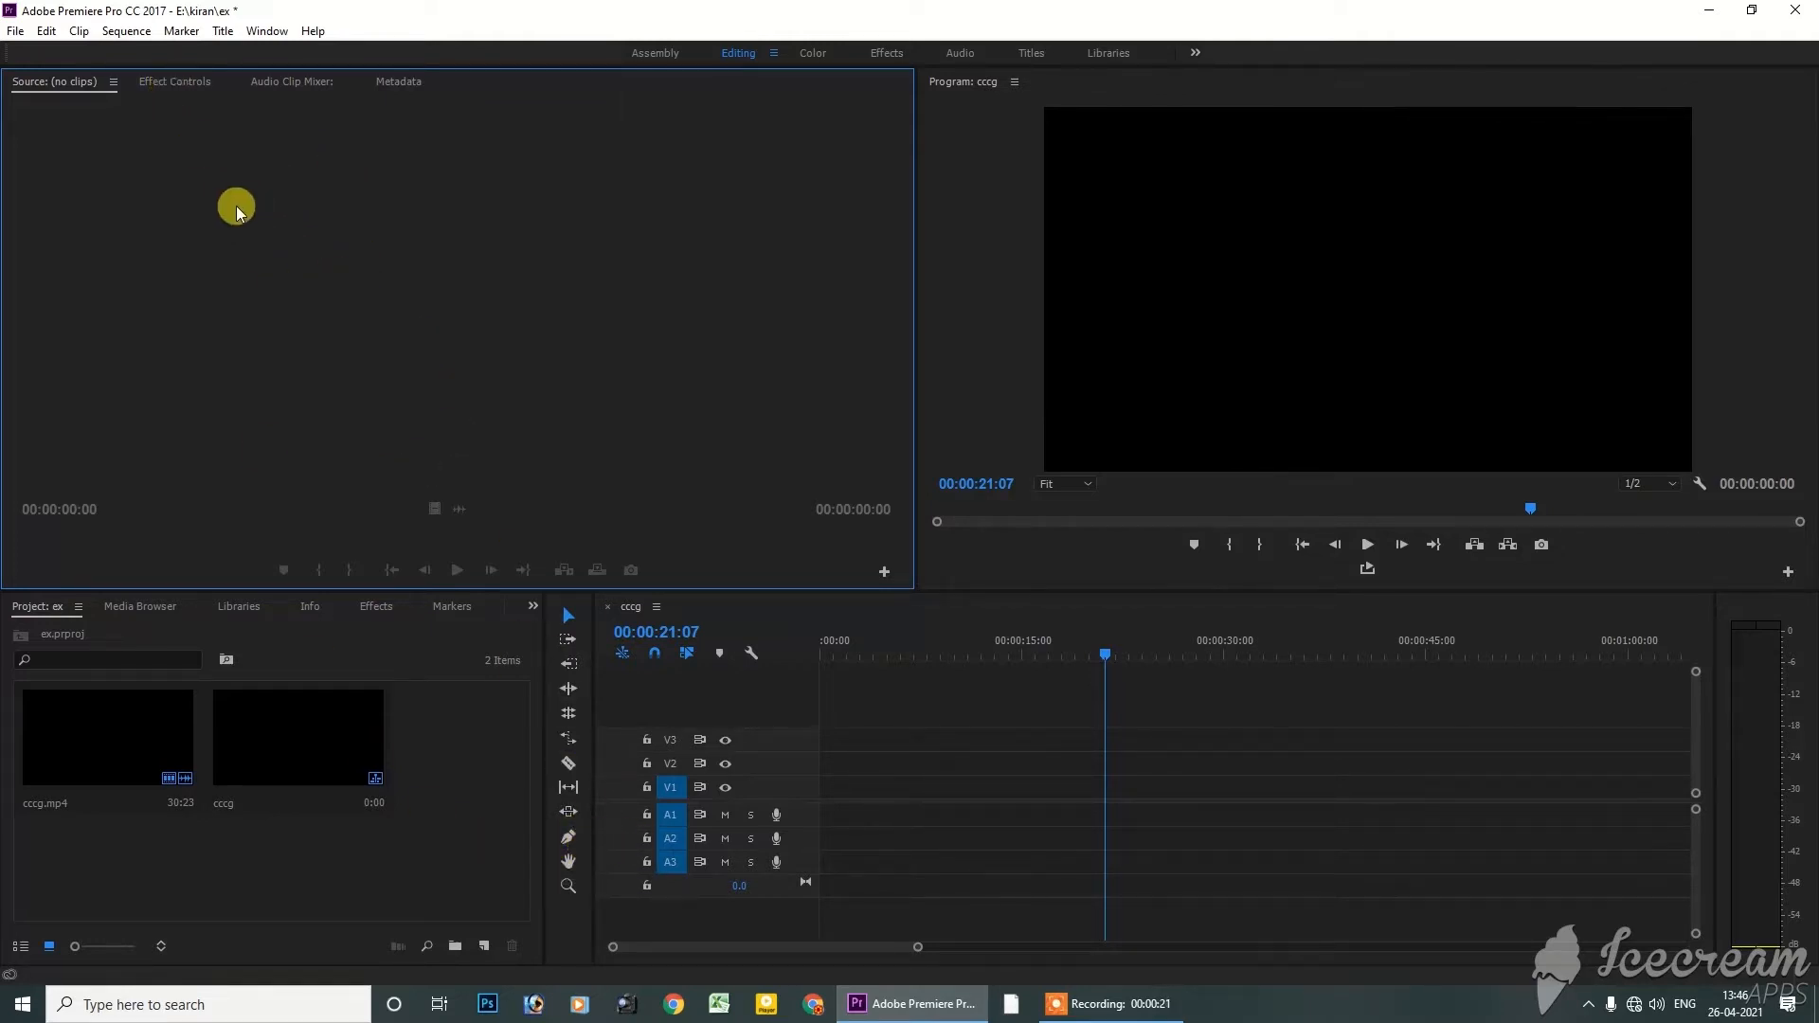
# Preview cccg.mp4 in the Source monitor and place it on tracks V1 and A1 at the start of the cccg sequence
pyautogui.click(408, 858)
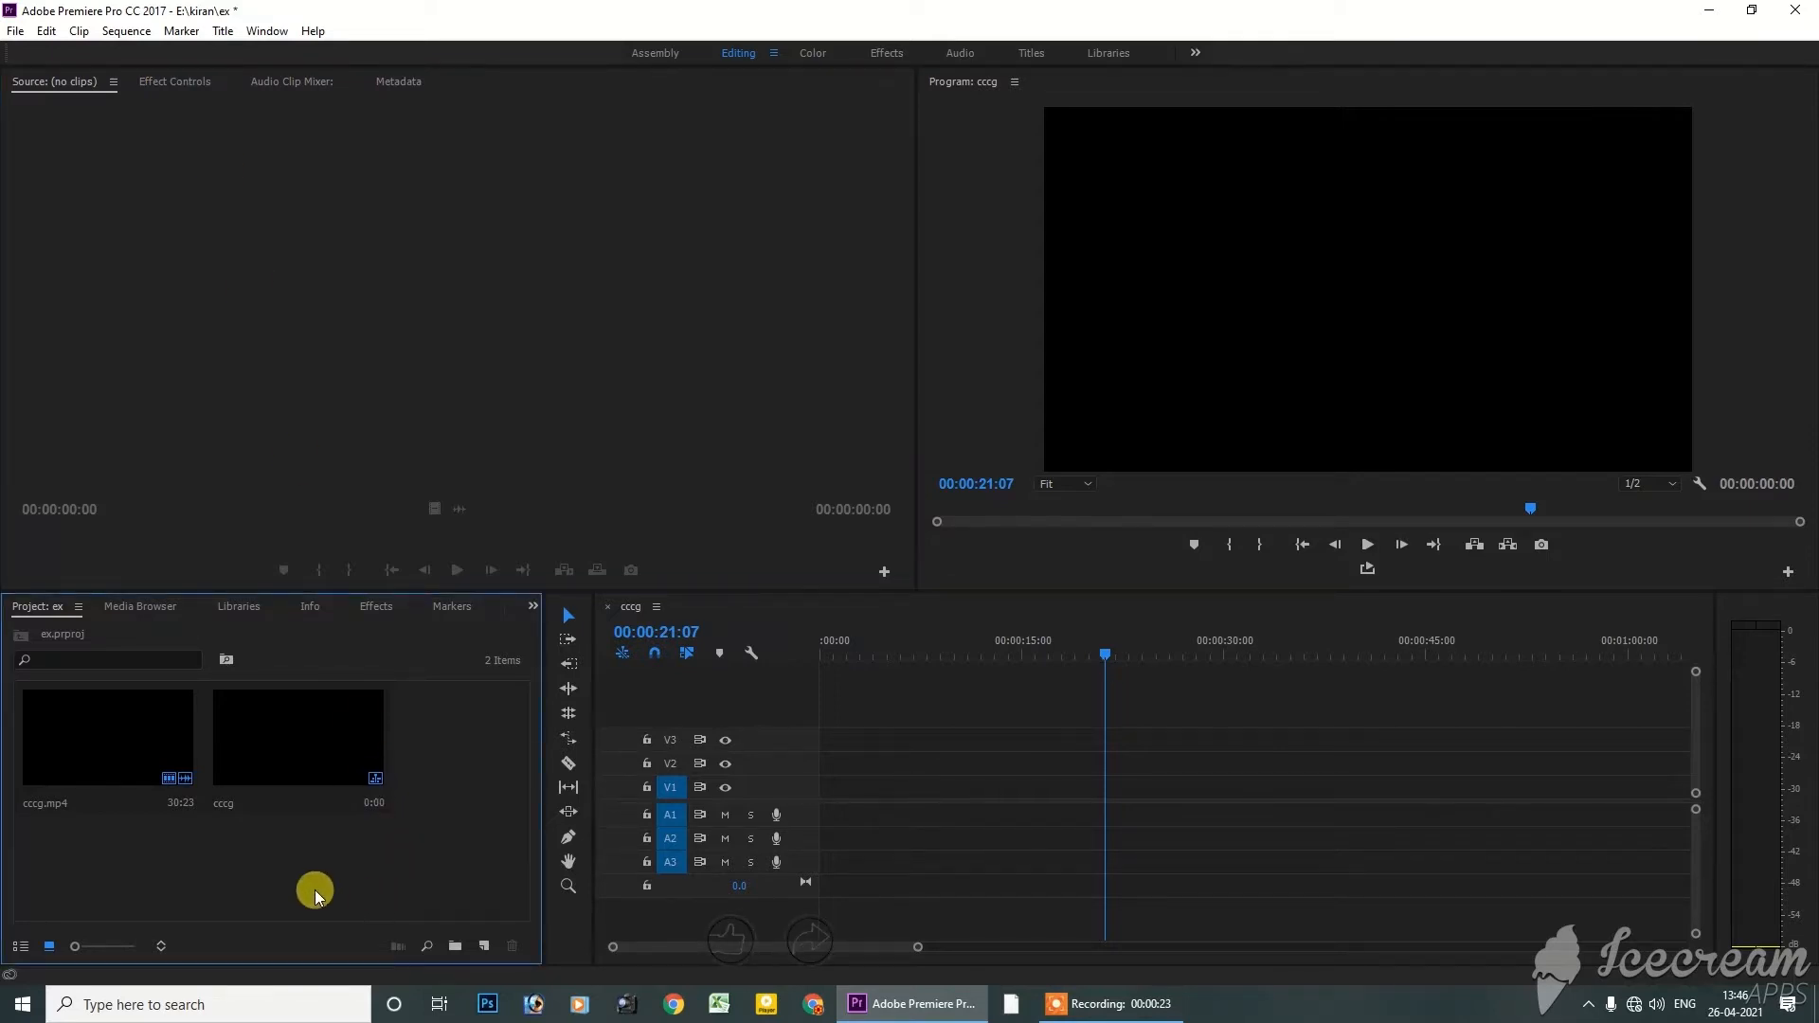
pyautogui.doubleClick(120, 754)
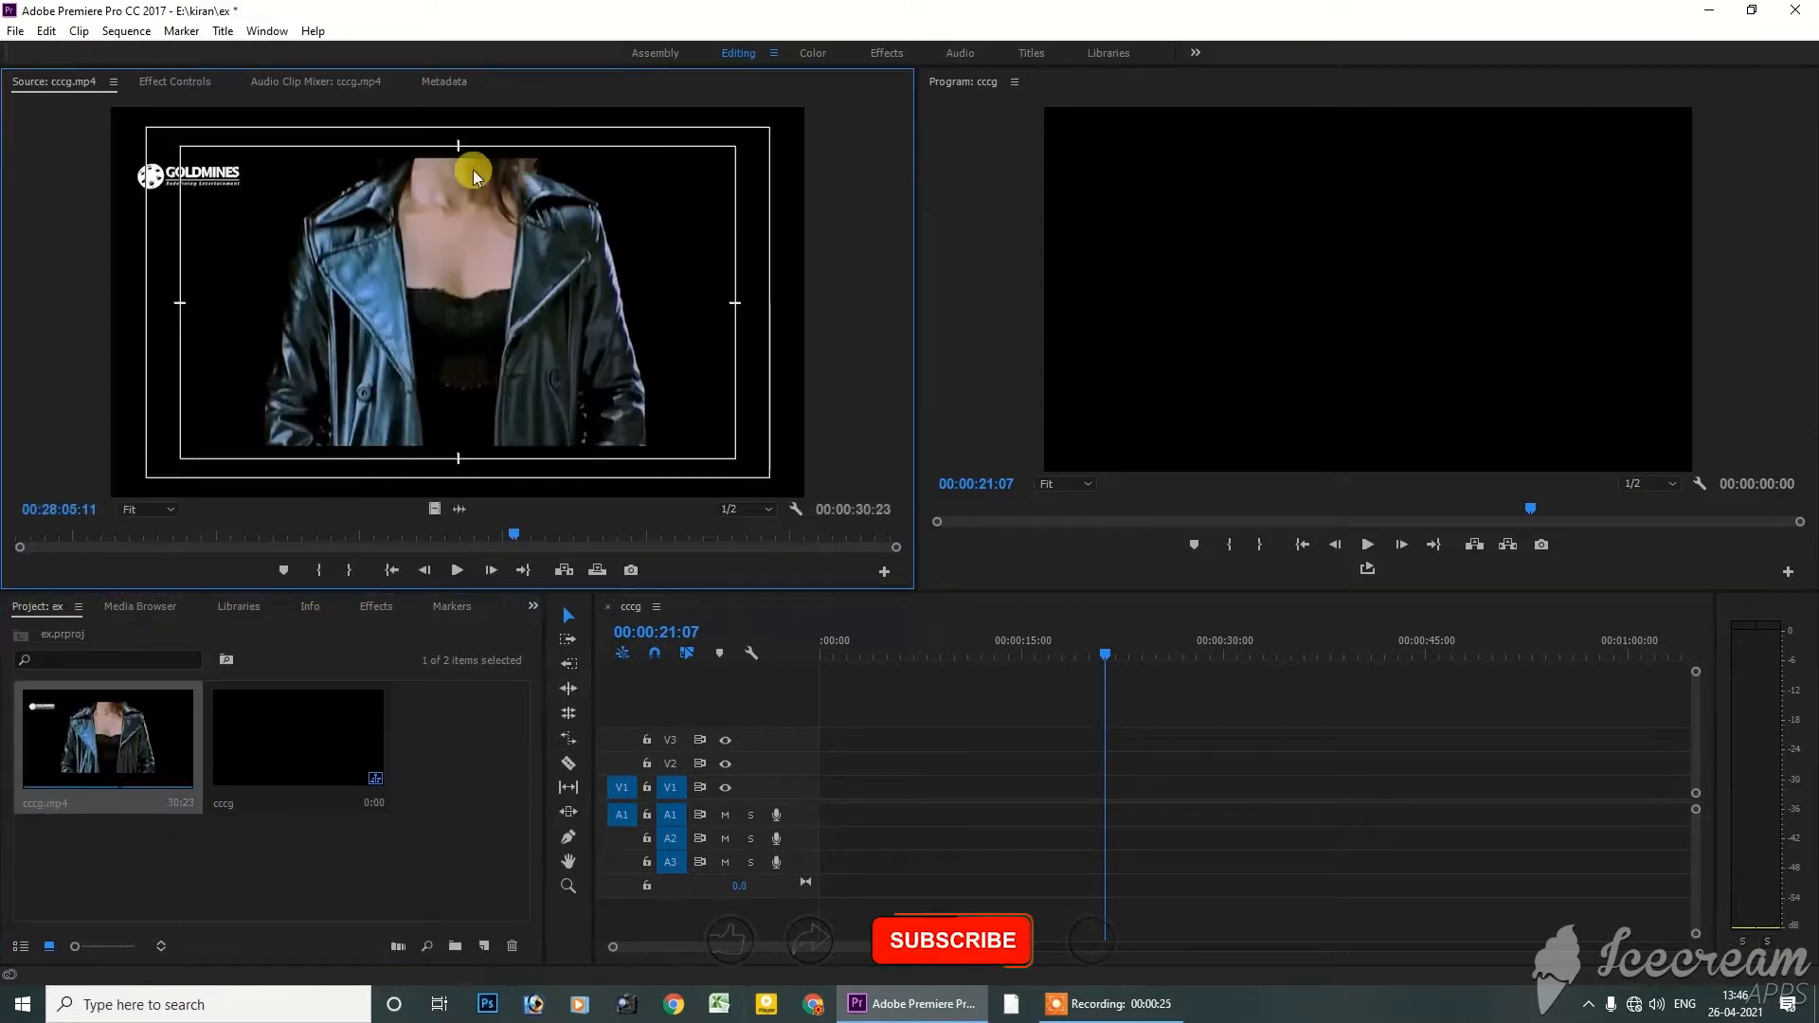
pyautogui.moveTo(289, 538); pyautogui.dragTo(561, 551)
pyautogui.moveTo(434, 511); pyautogui.dragTo(767, 783)
# Split the cccg.mp4 clip in the sequence at 00:00:07:12 and again at 00:00:20:29
pyautogui.moveTo(1105, 654); pyautogui.dragTo(919, 679)
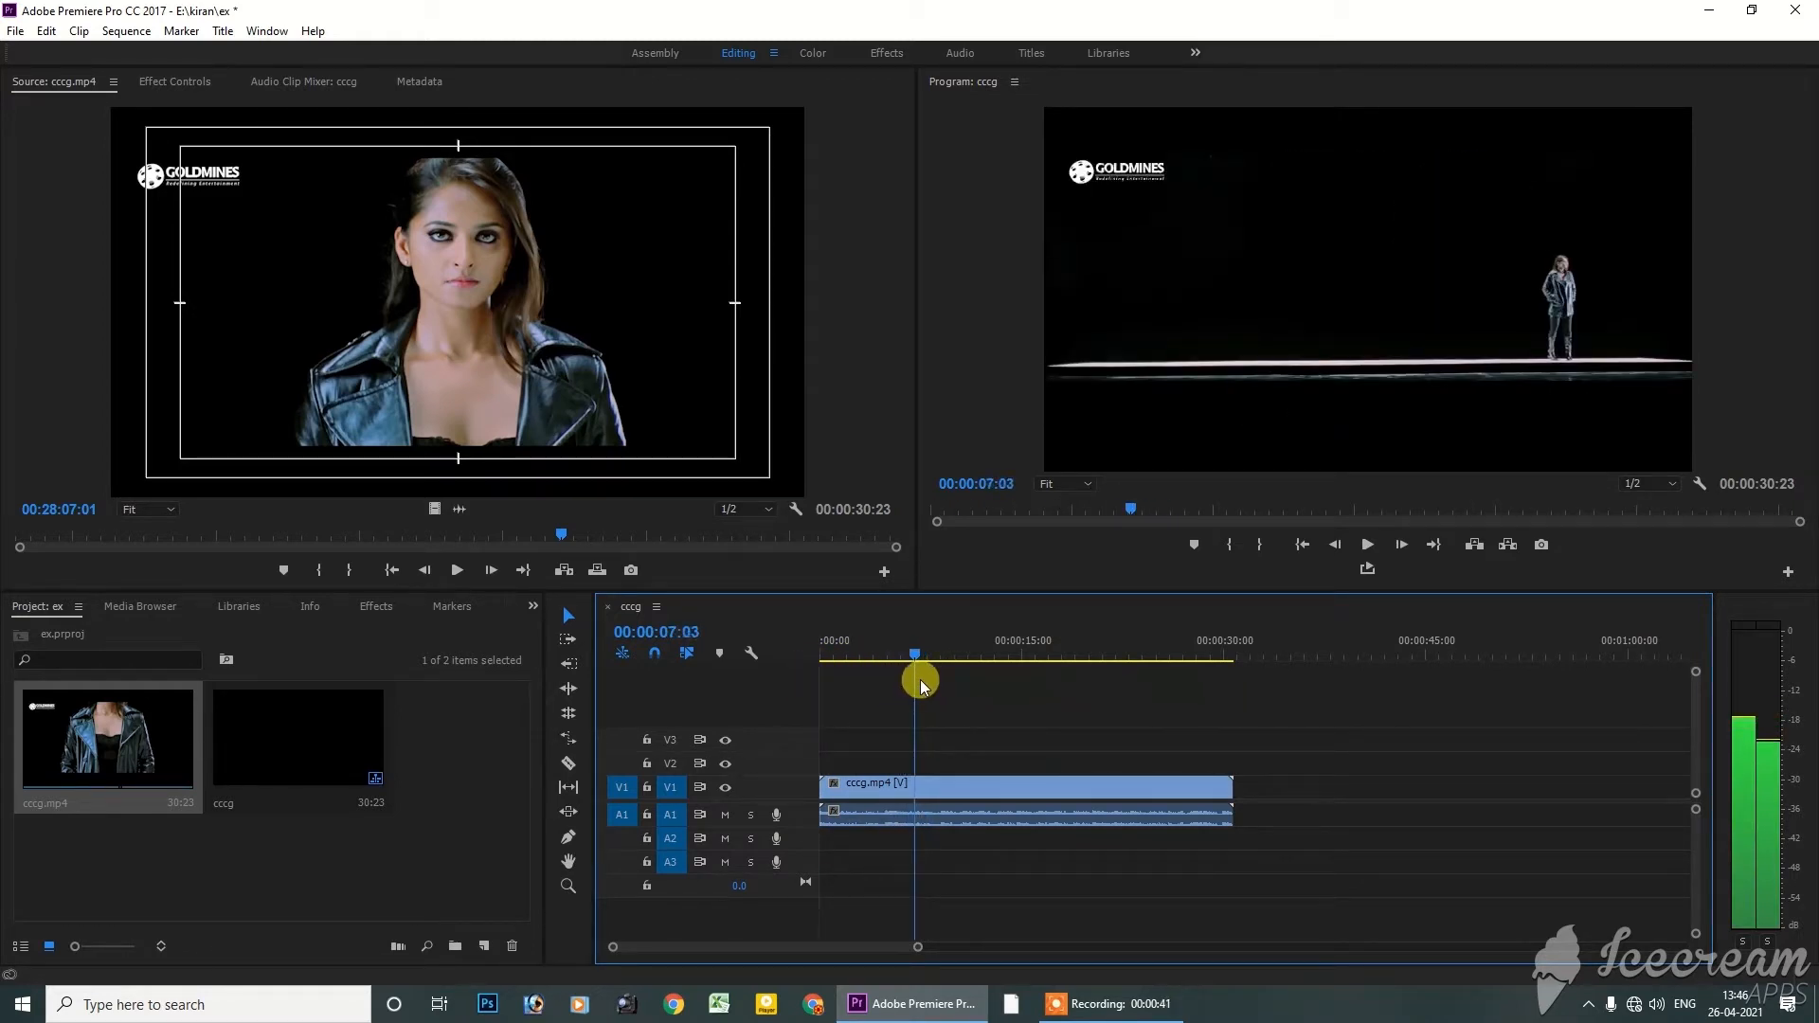
pyautogui.press('Right')
pyautogui.press('Right')
pyautogui.press('Right')
pyautogui.press('Right')
pyautogui.press('Right')
pyautogui.press('Right')
pyautogui.press('Right')
pyautogui.press('Right')
pyautogui.press('Right')
pyautogui.press('Right')
pyautogui.press('Right')
pyautogui.press('Right')
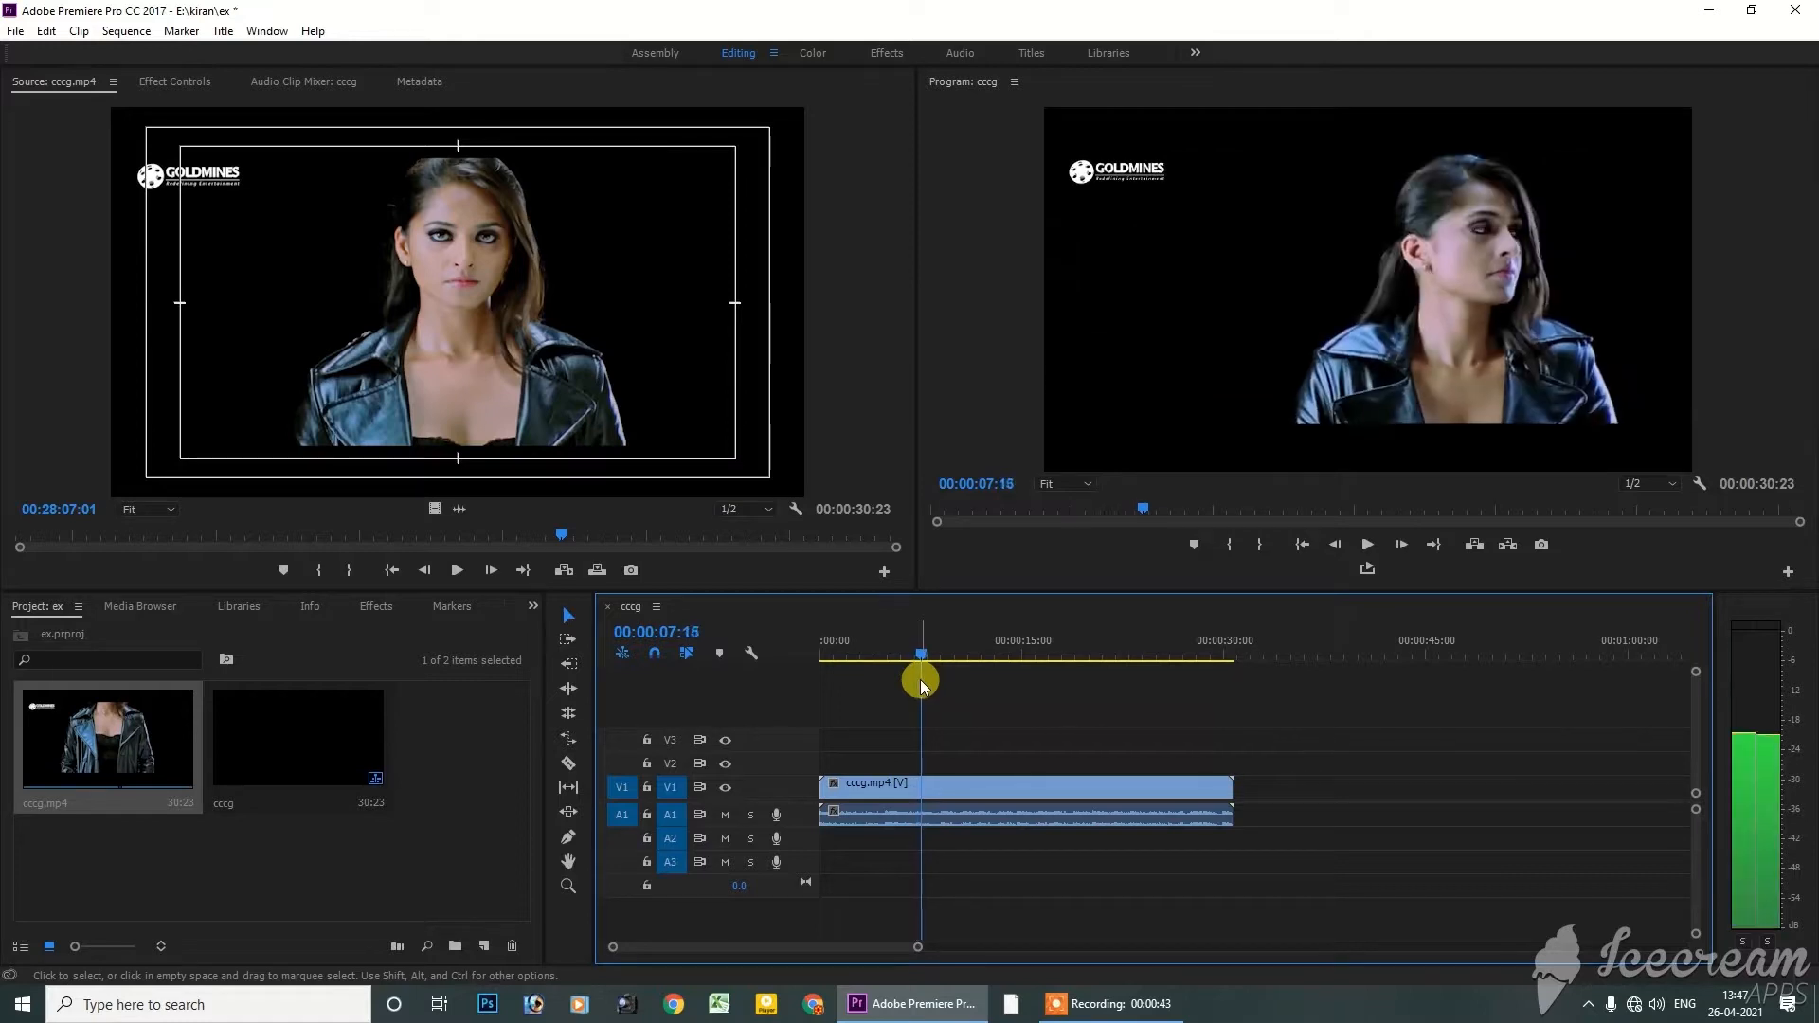
pyautogui.press('Left')
pyautogui.press('Left')
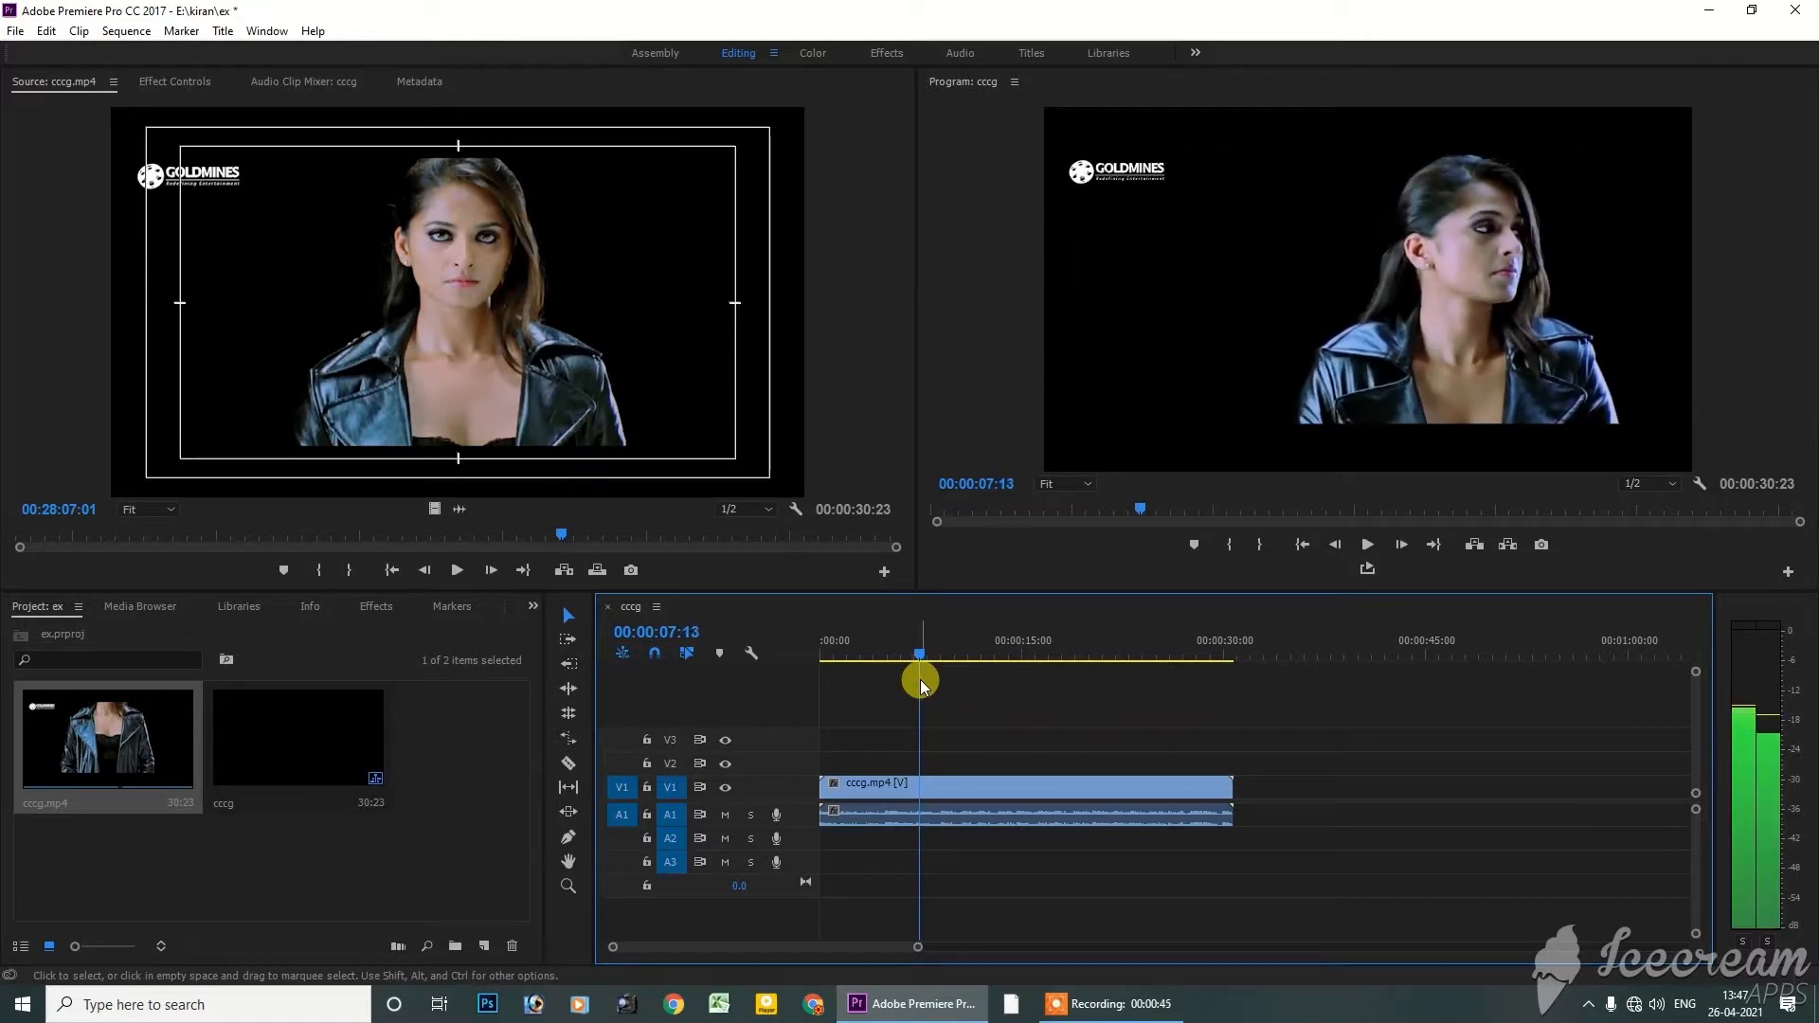
pyautogui.press('Left')
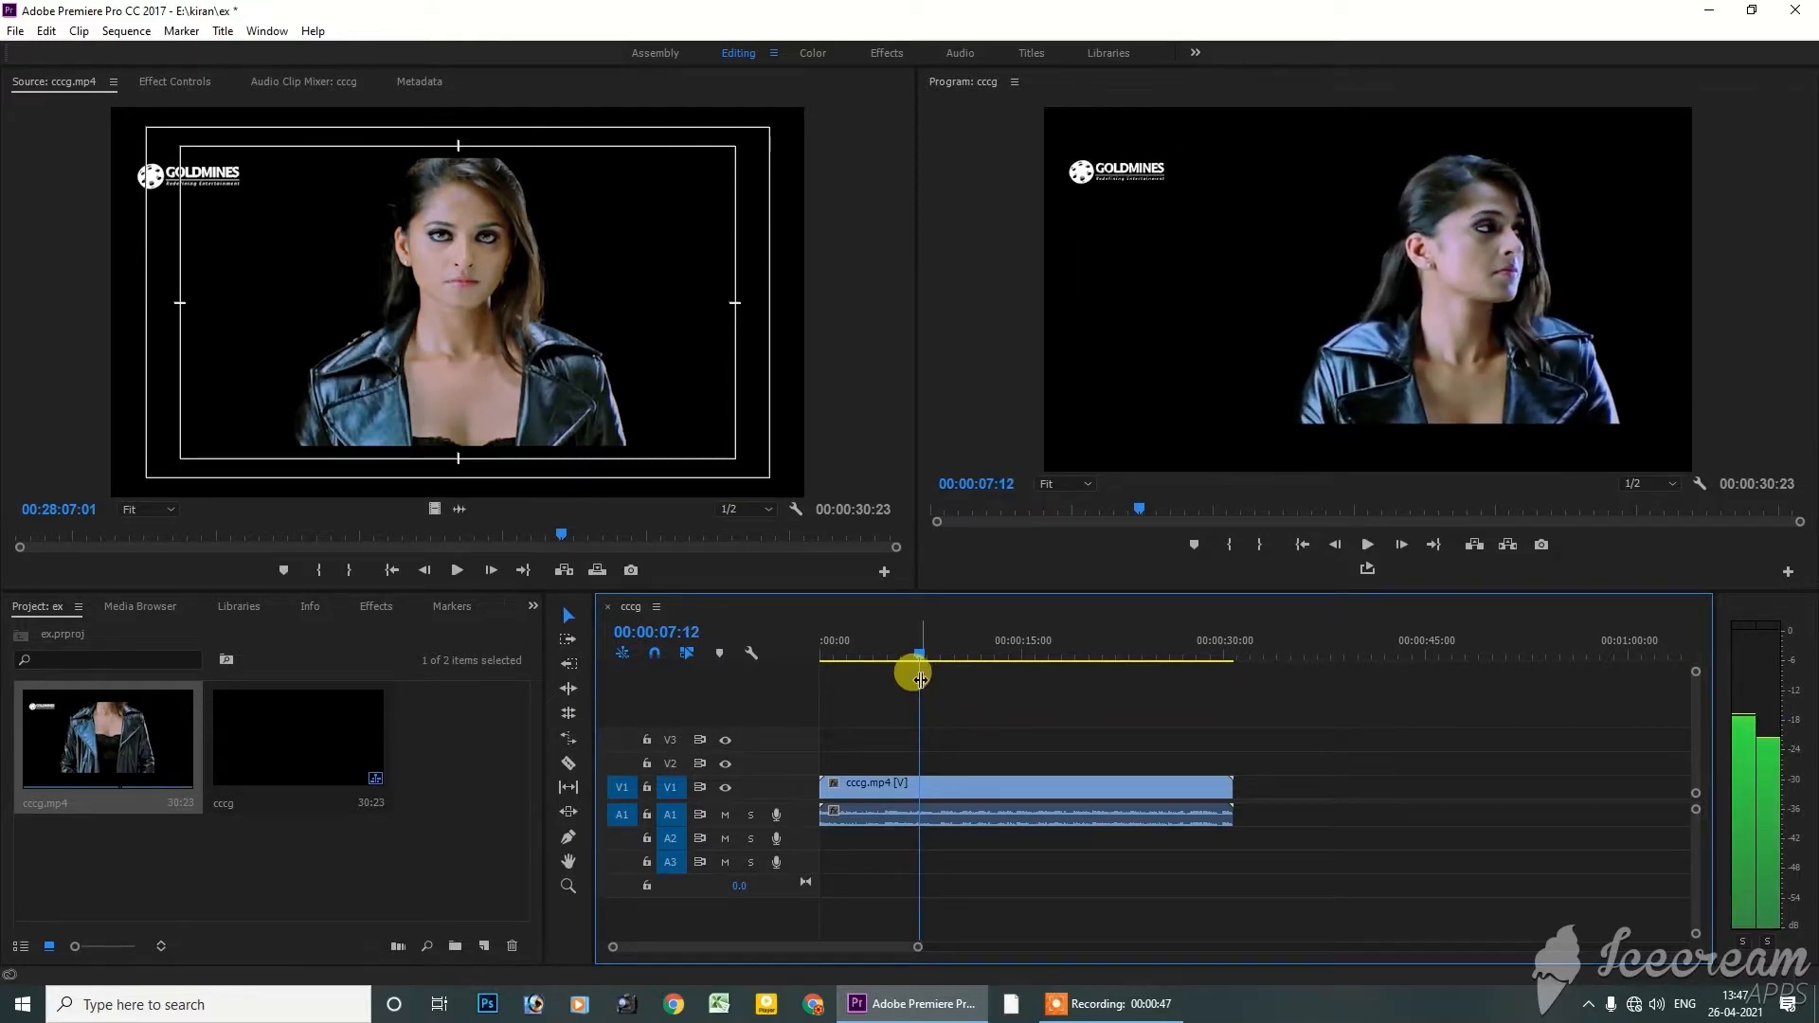
pyautogui.hotkey('ctrl', 'k')
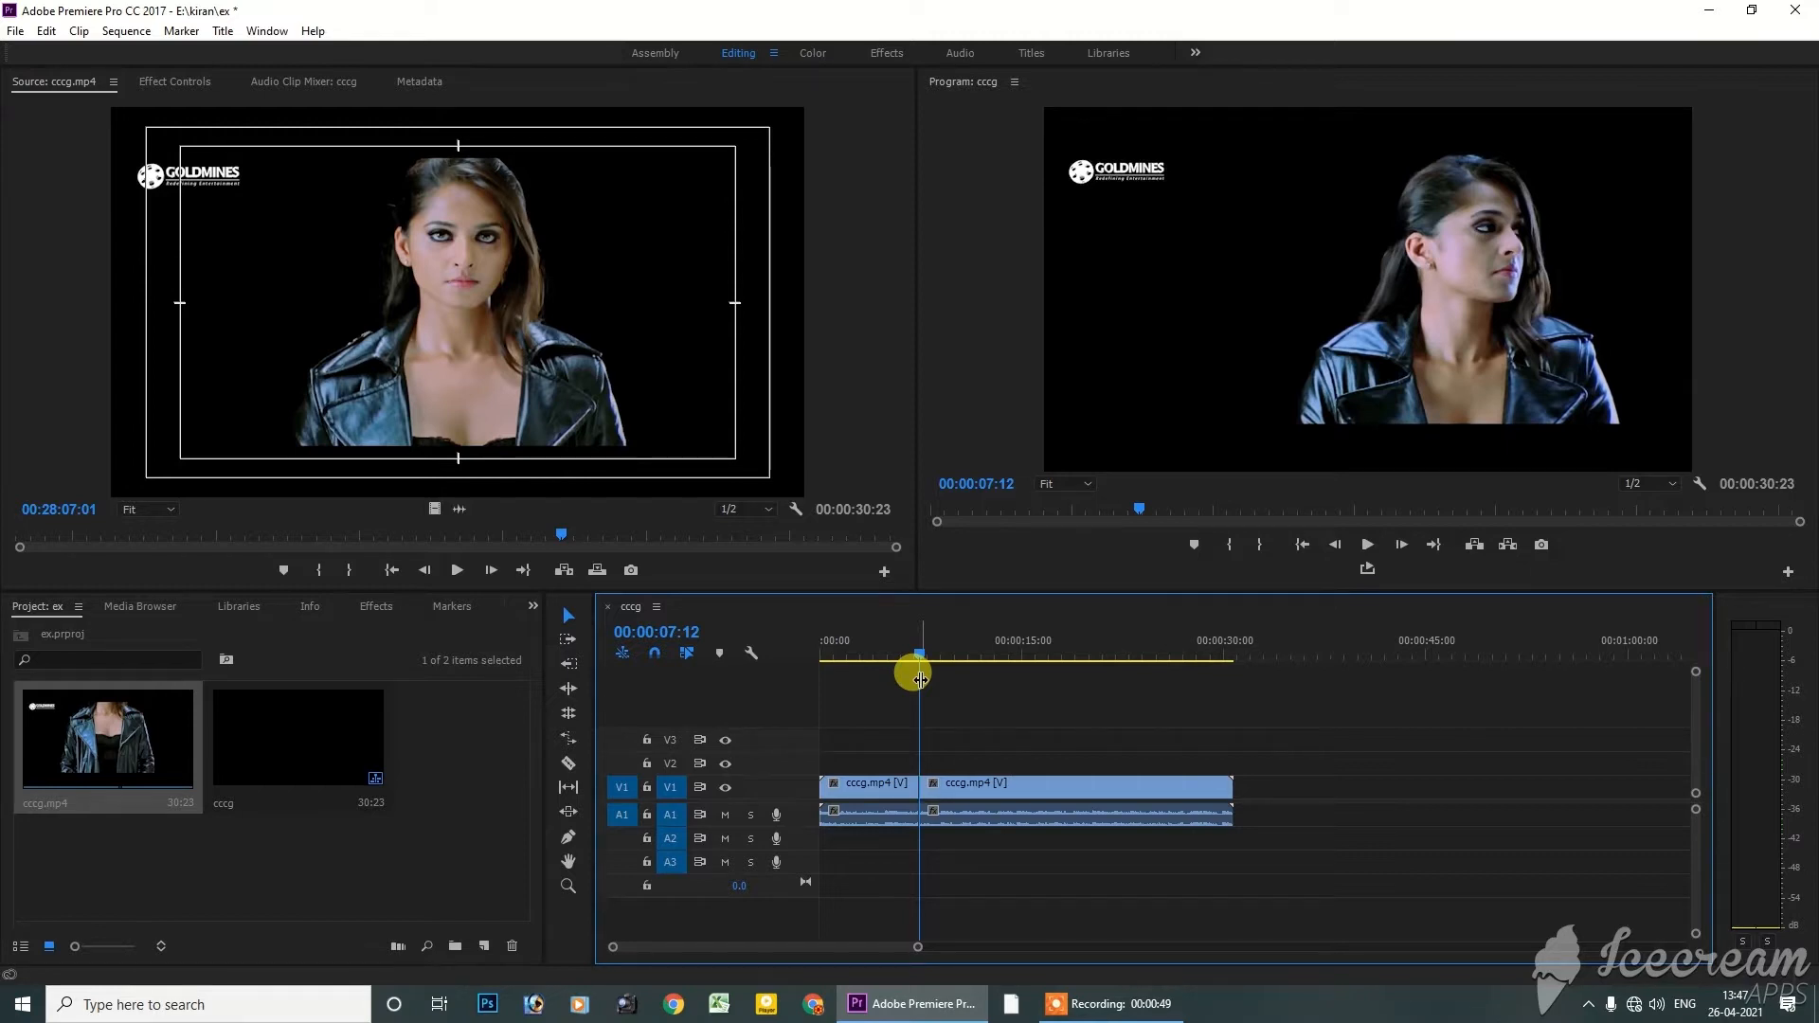
pyautogui.moveTo(915, 641); pyautogui.dragTo(1105, 682)
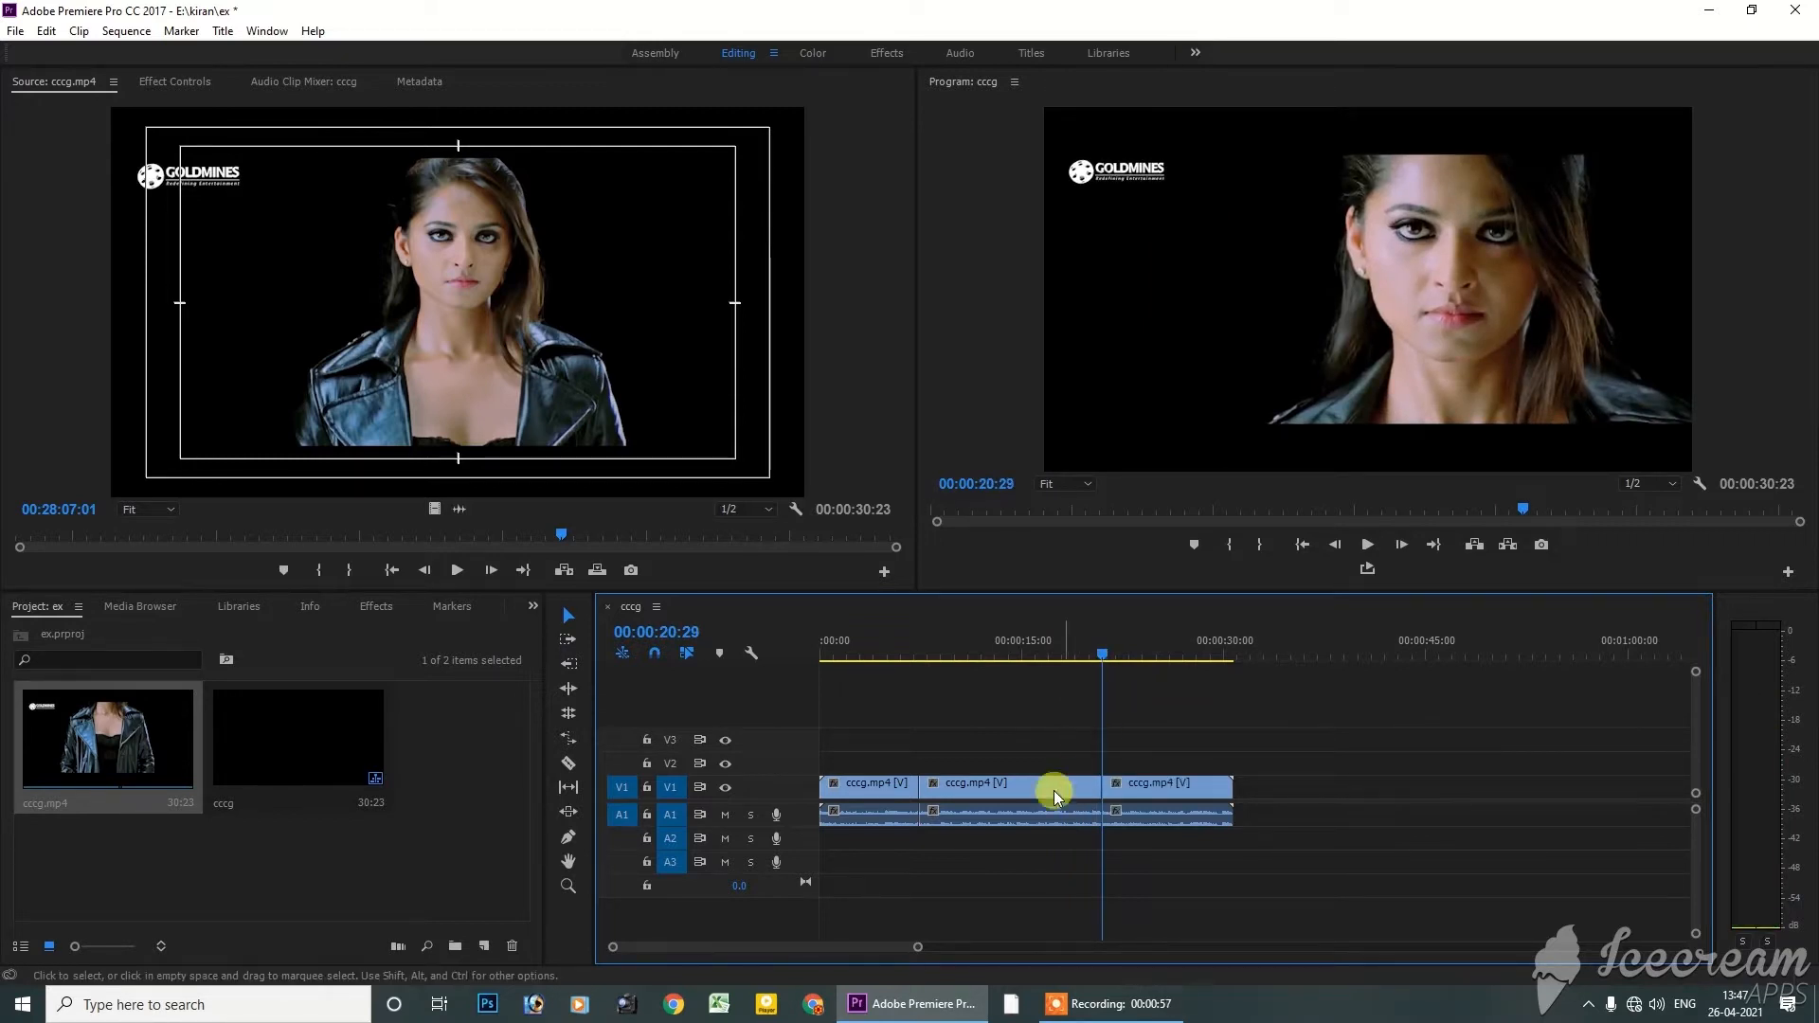
# Select the three segments of the split clip one after another to check the cuts
pyautogui.moveTo(1217, 704); pyautogui.dragTo(1125, 921)
pyautogui.click(968, 774)
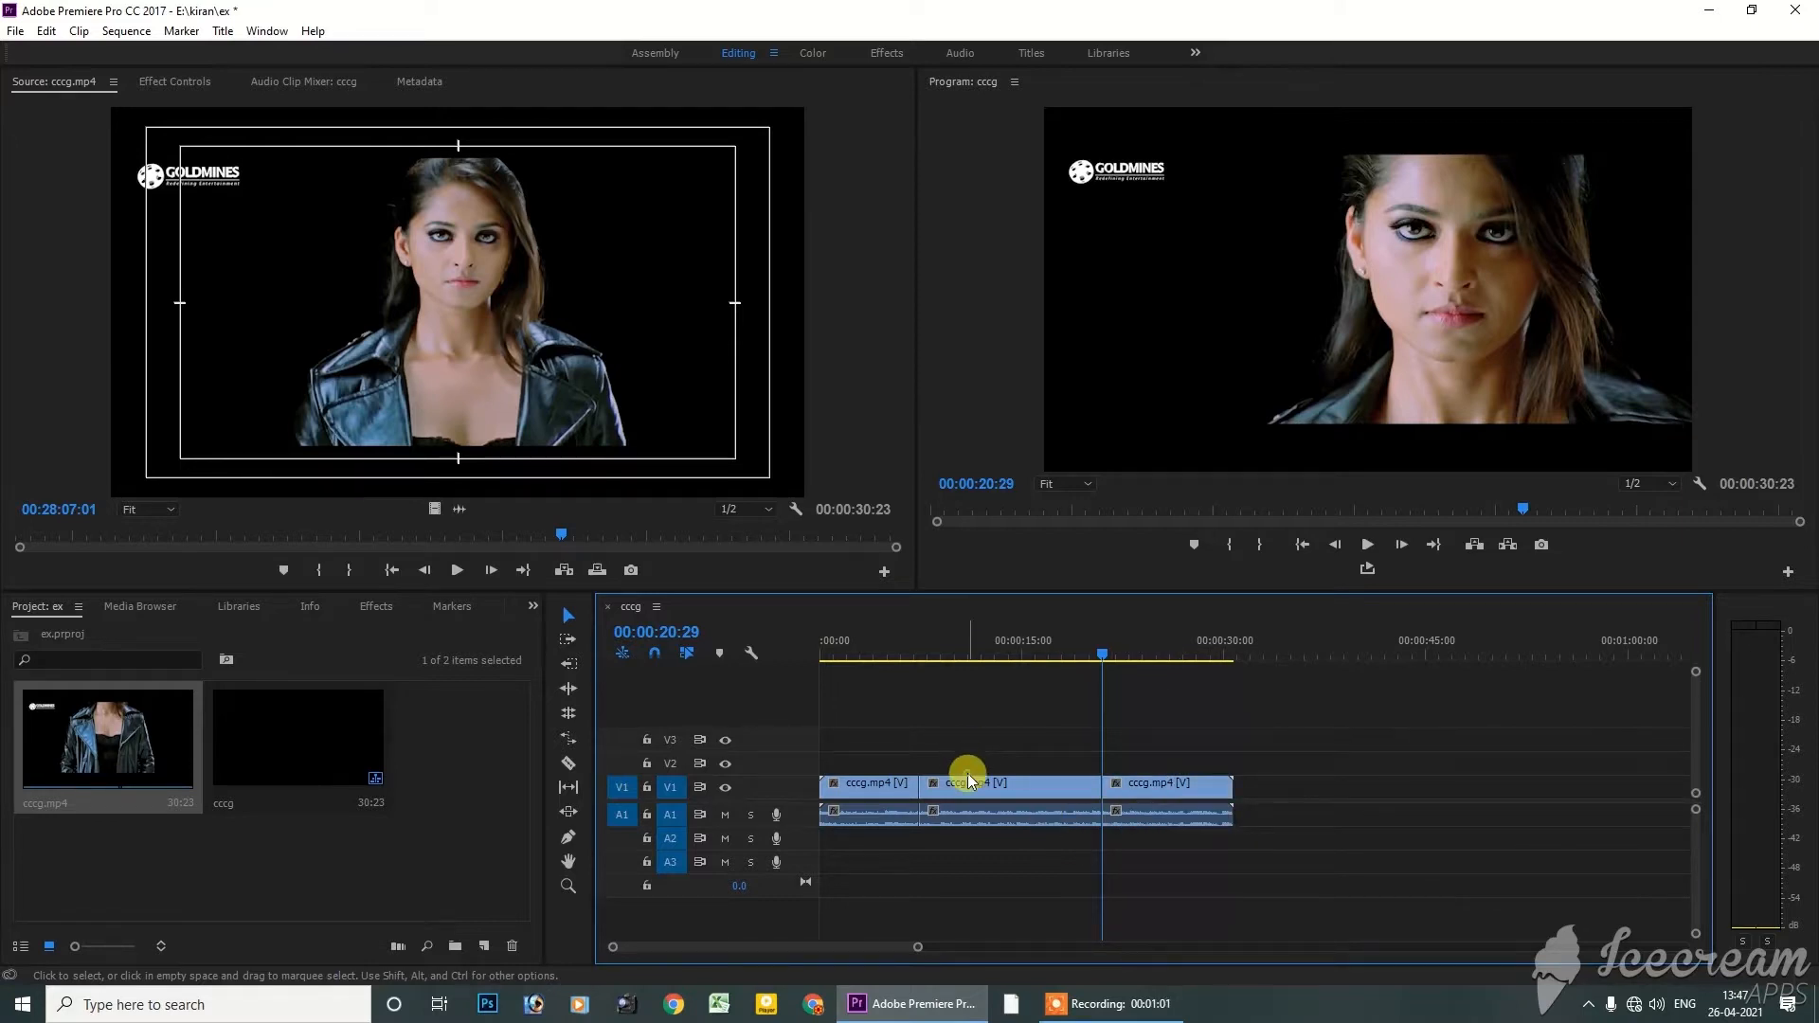
pyautogui.click(870, 792)
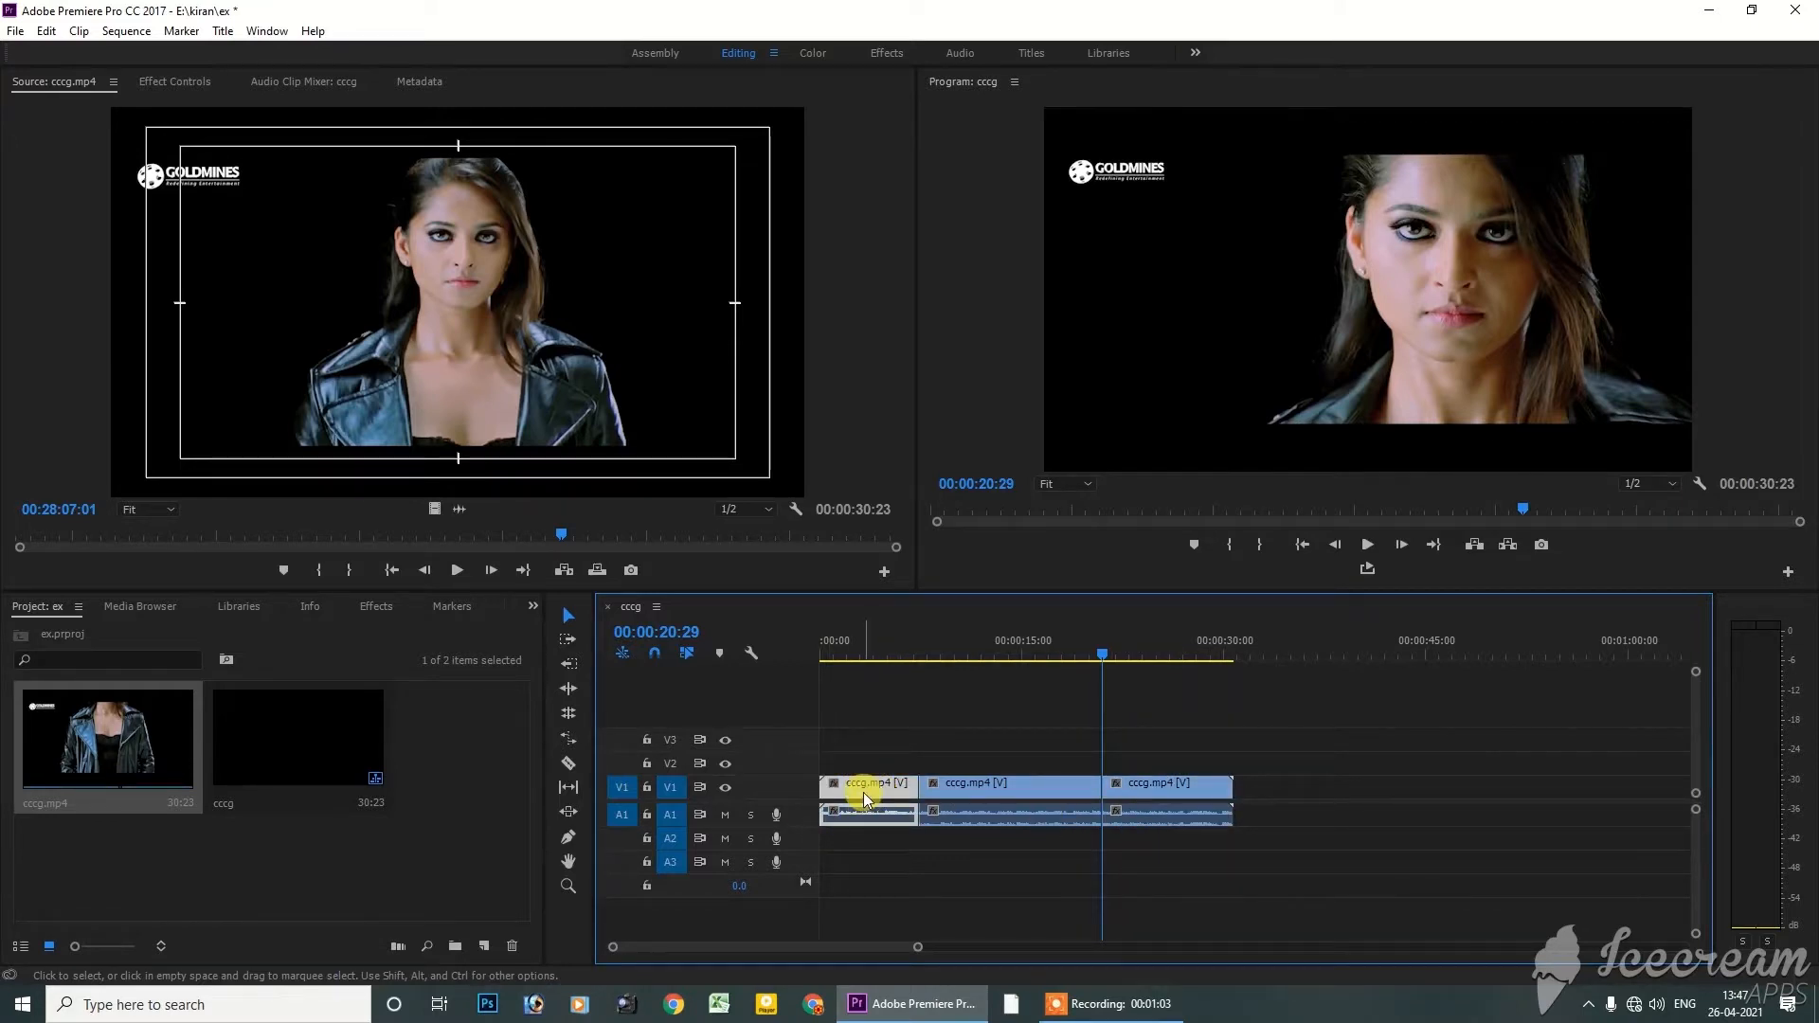
pyautogui.click(976, 799)
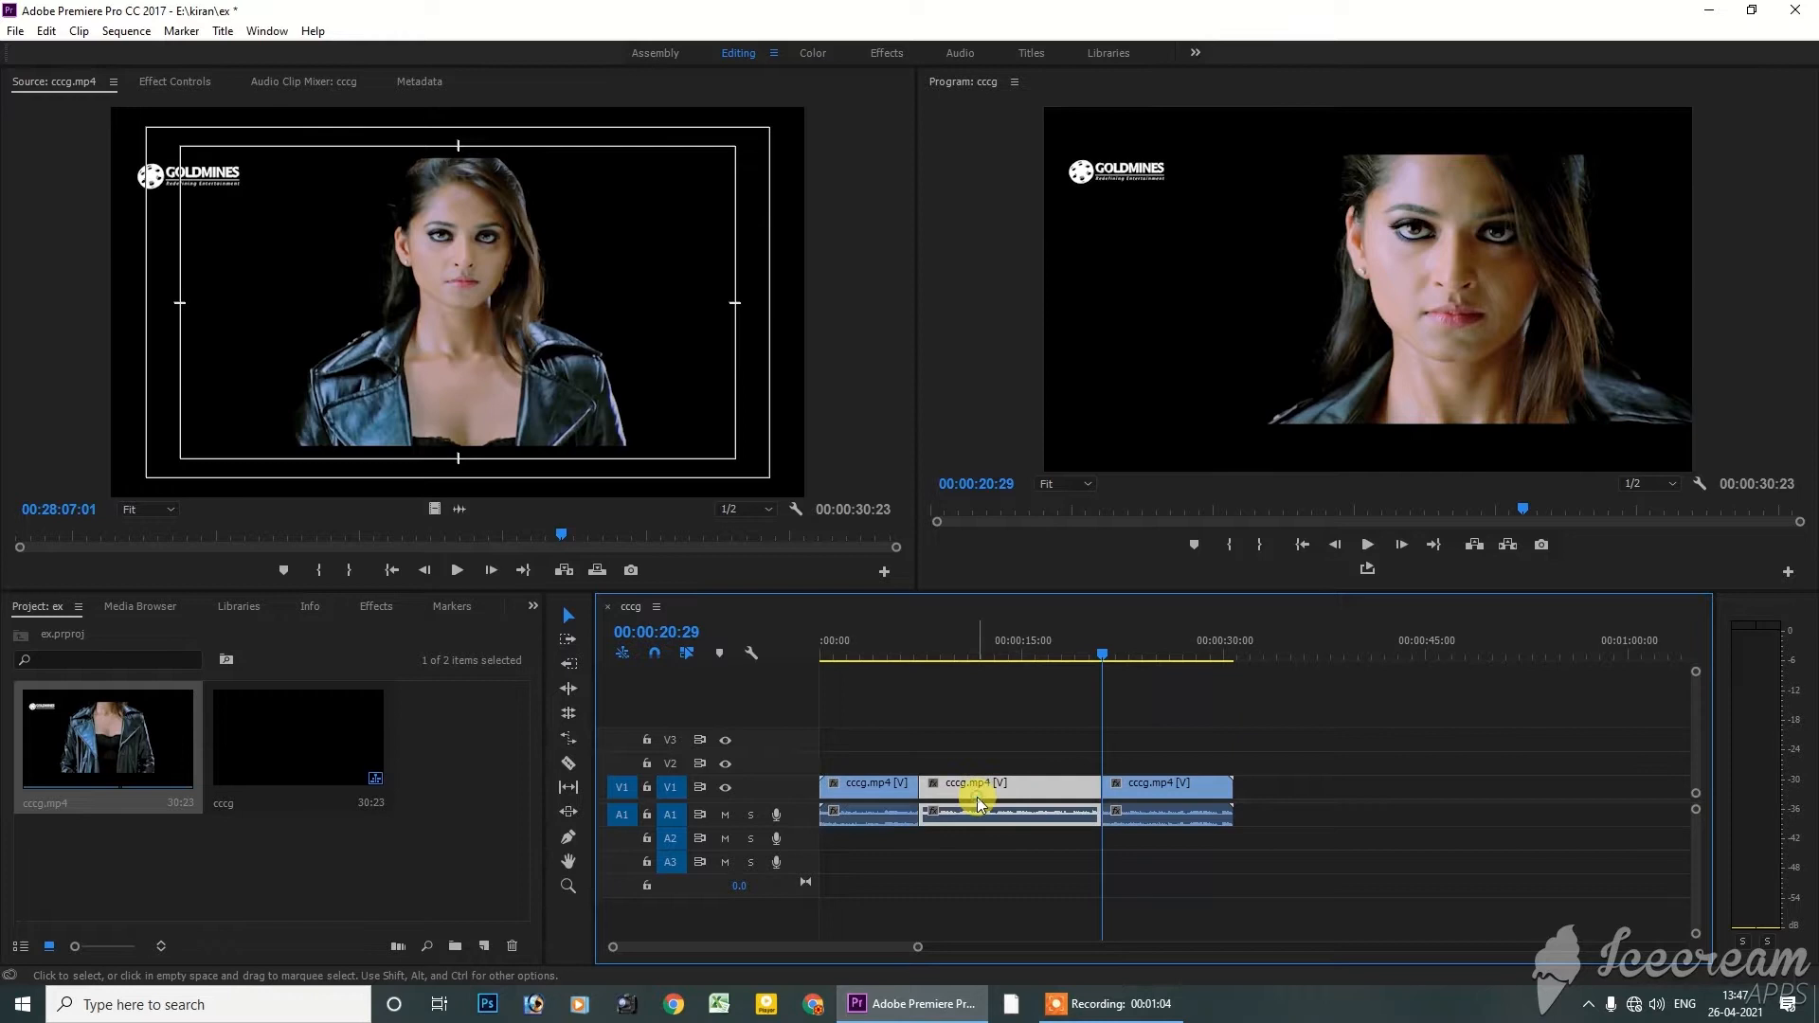
pyautogui.click(1183, 794)
# Return the playhead to the sequence start and show the first segment's Effect Controls
pyautogui.moveTo(1007, 650); pyautogui.dragTo(777, 636)
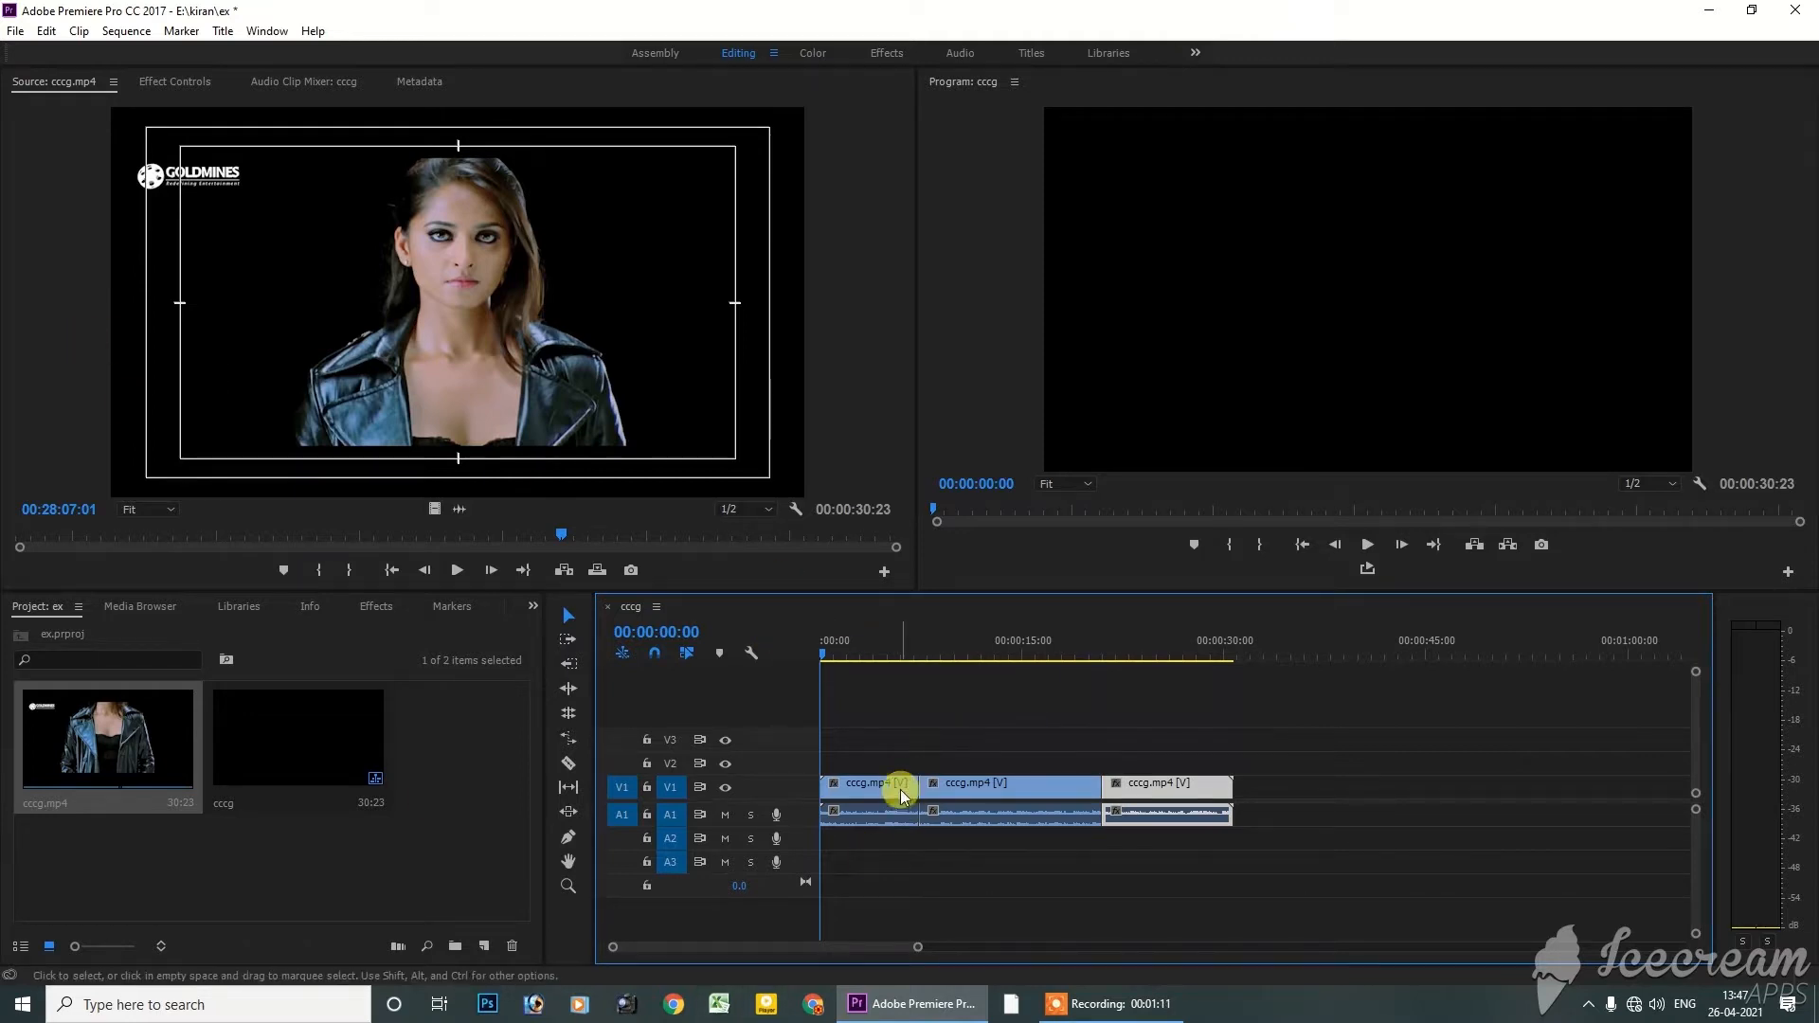
pyautogui.click(871, 791)
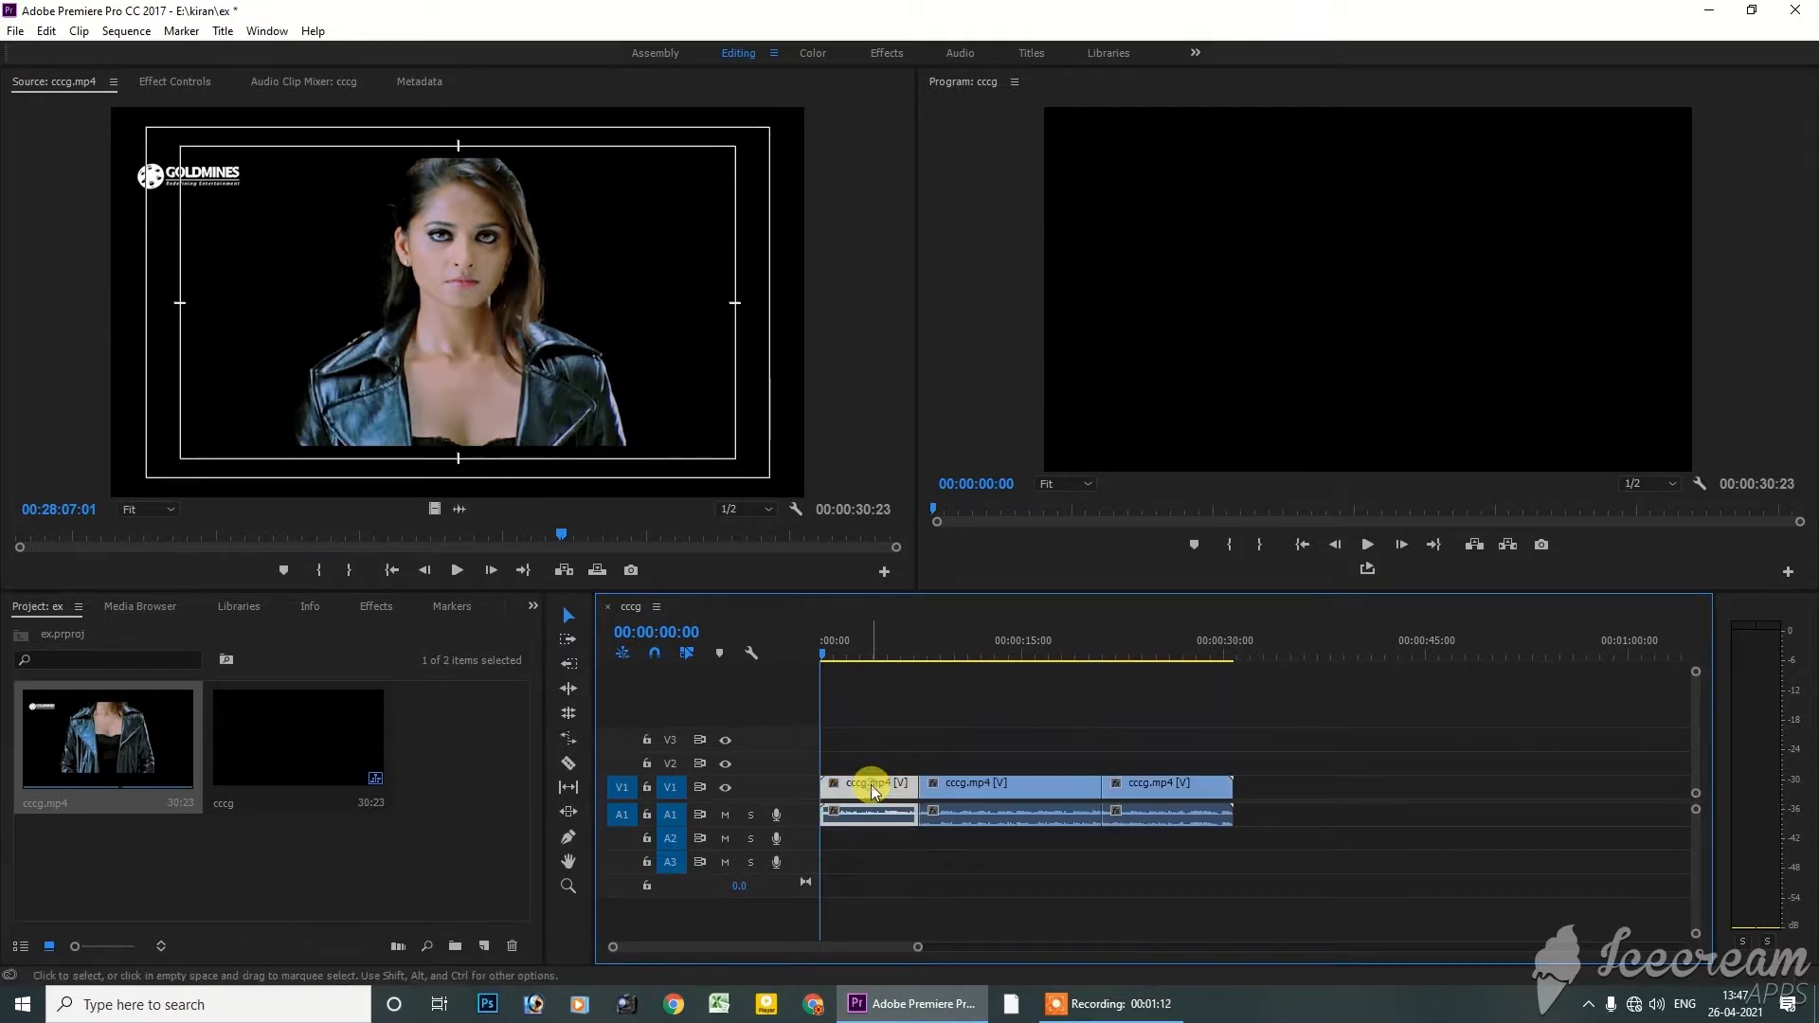
pyautogui.click(169, 85)
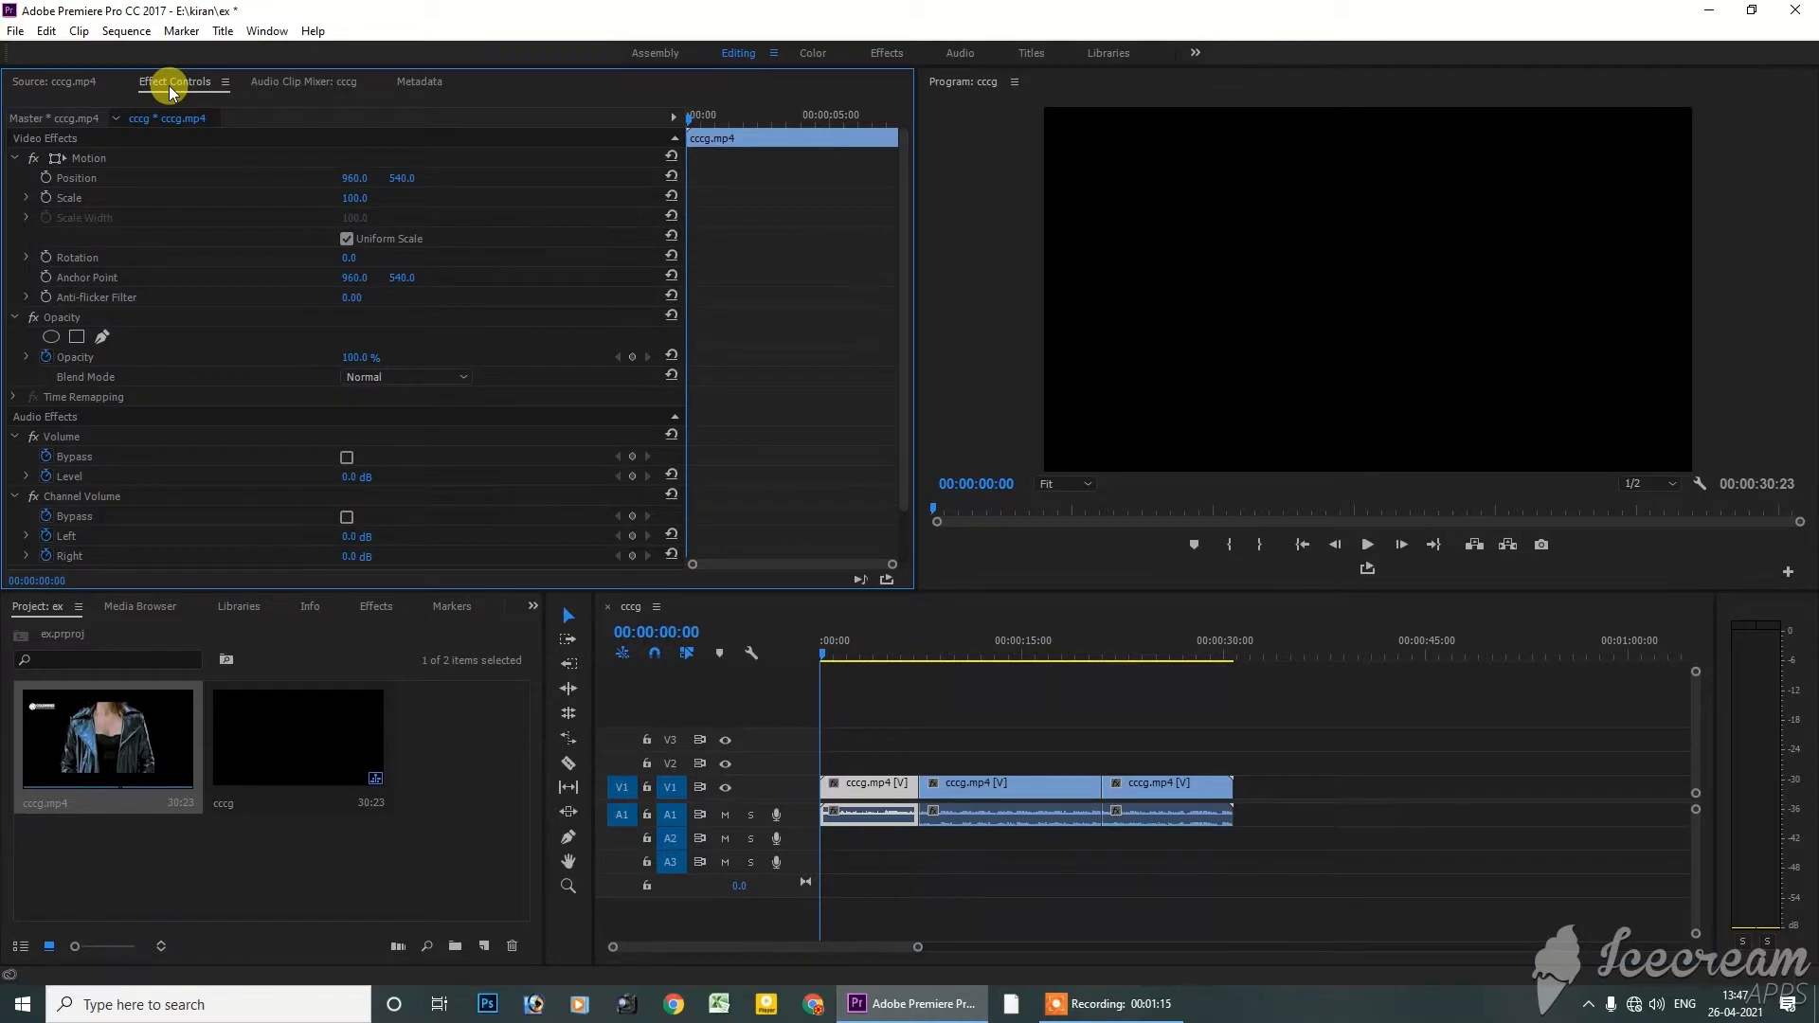
pyautogui.click(914, 861)
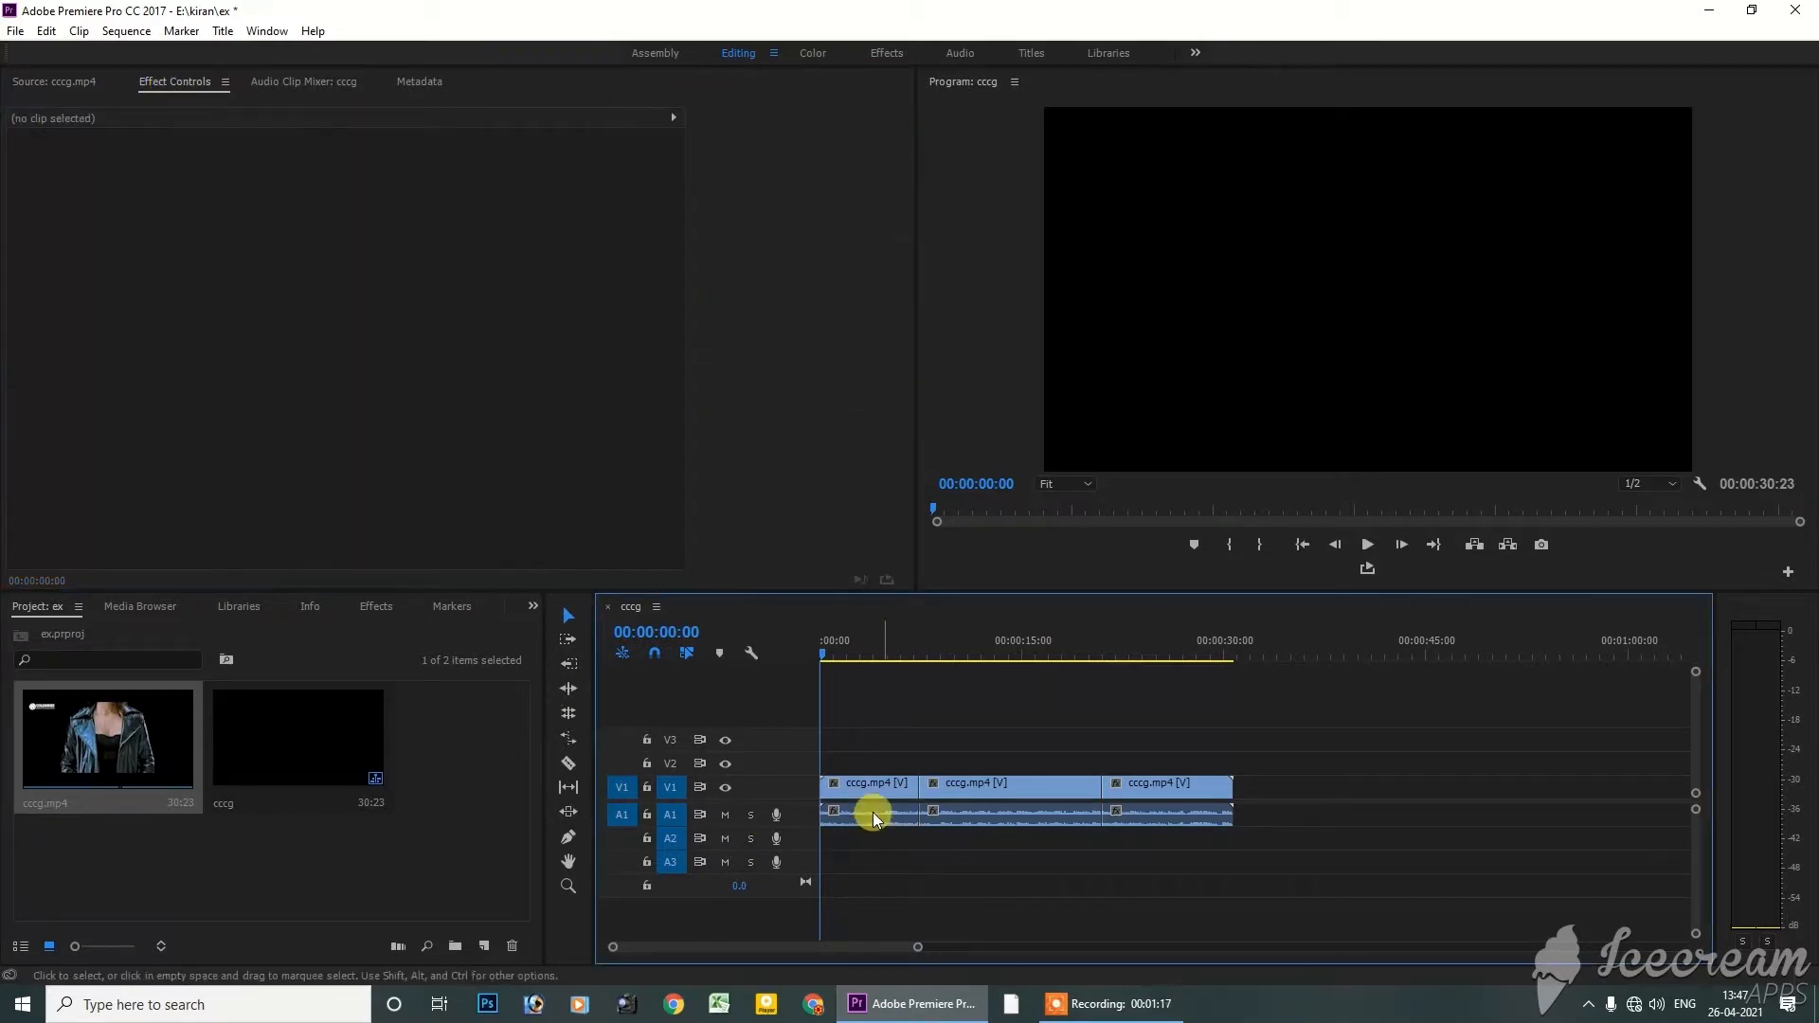
pyautogui.click(876, 788)
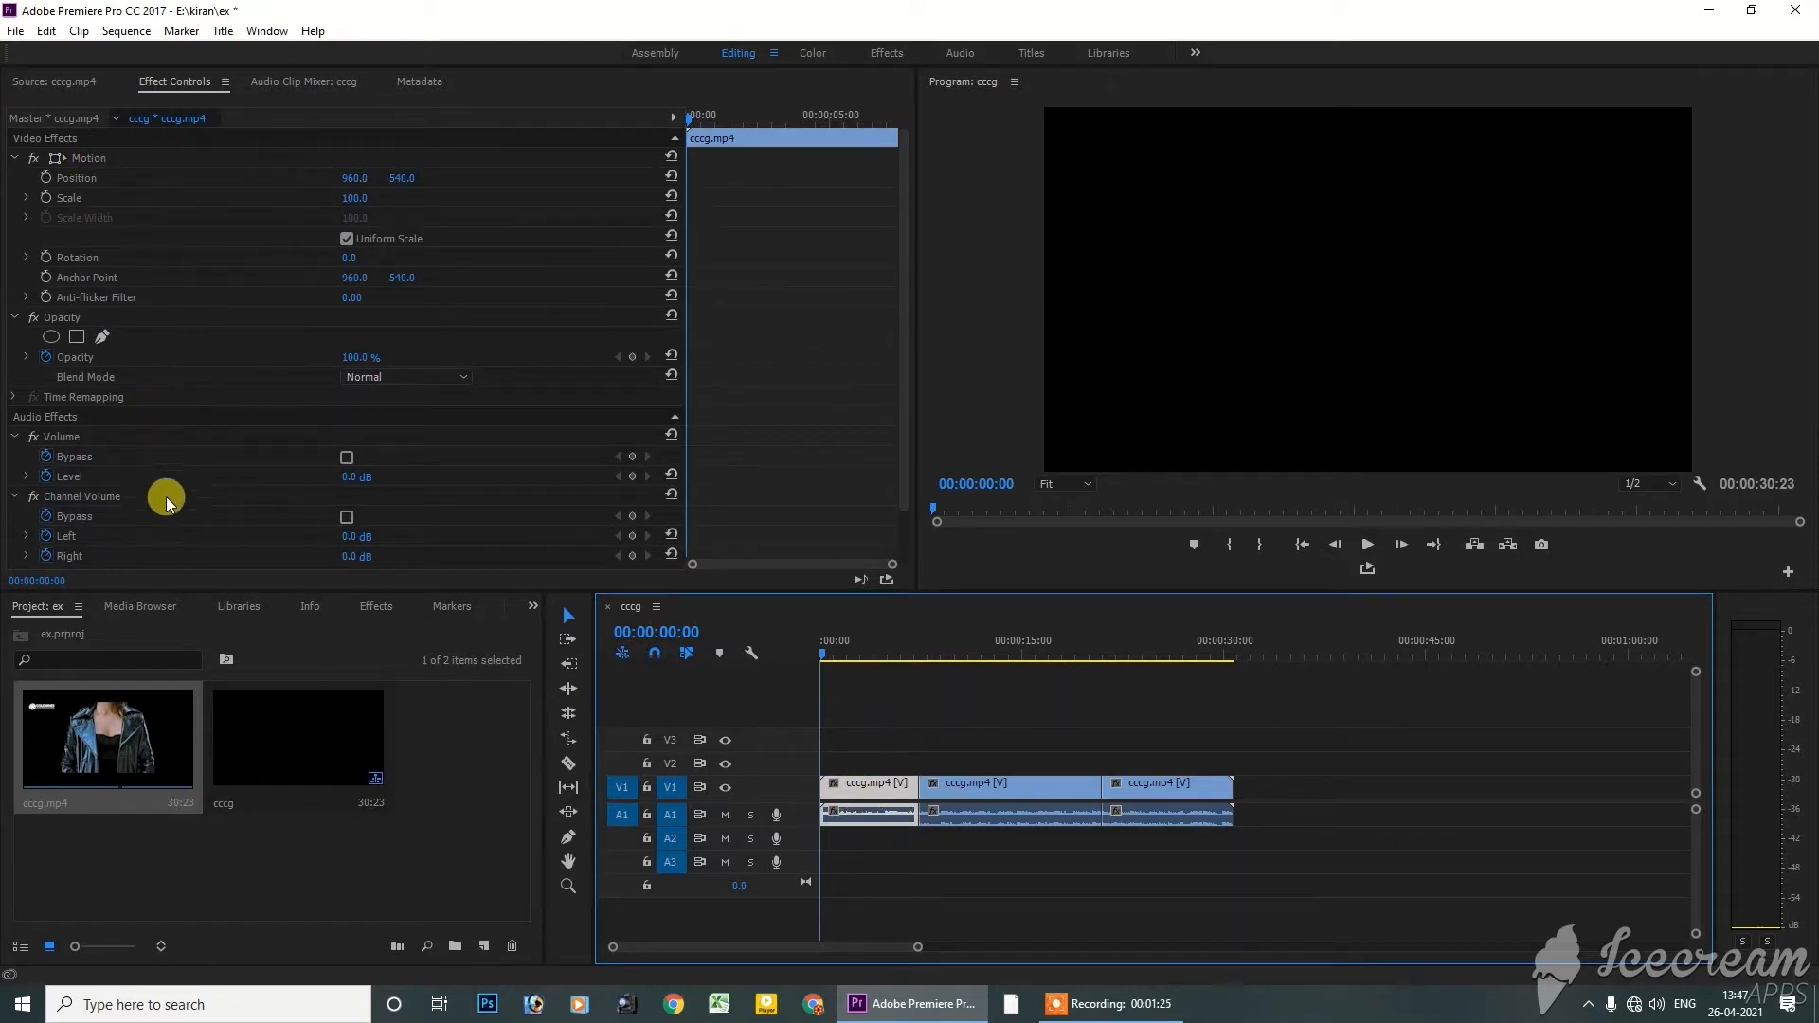
# Review the first two segments, then select the last one and place the playhead within it at 00:00:26:07
pyautogui.click(849, 644)
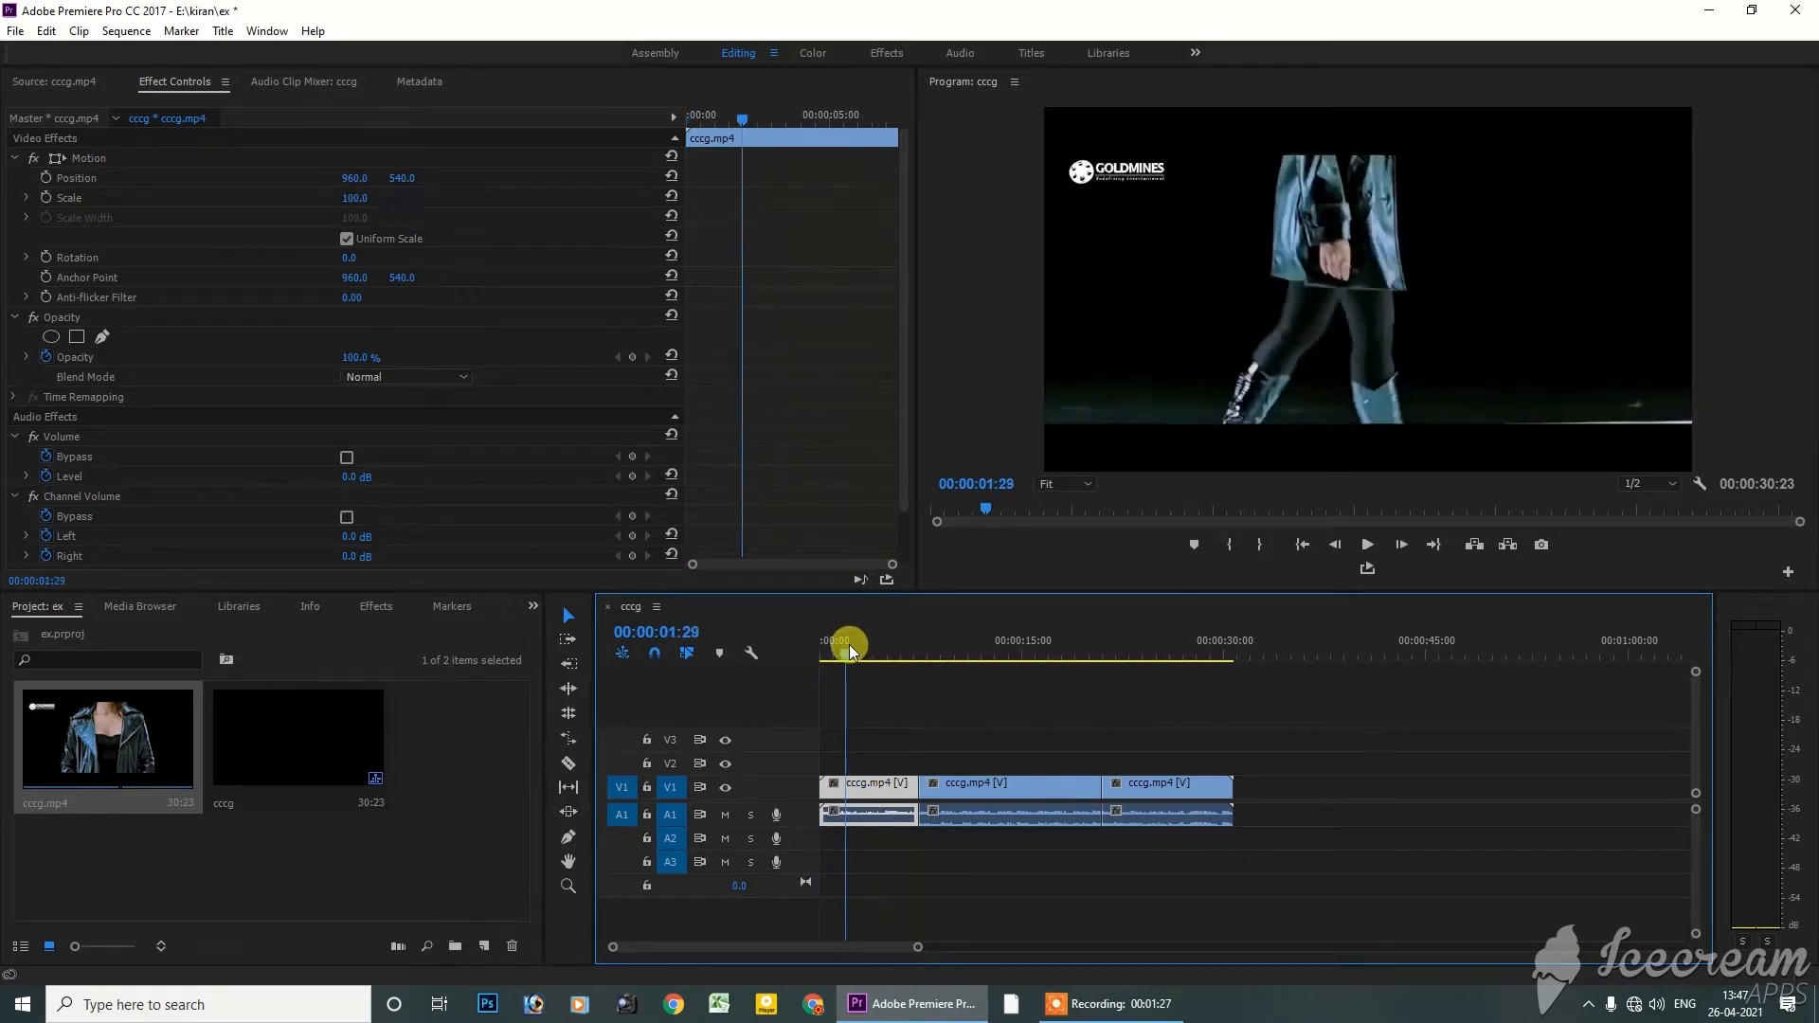
pyautogui.moveTo(849, 644); pyautogui.dragTo(879, 648)
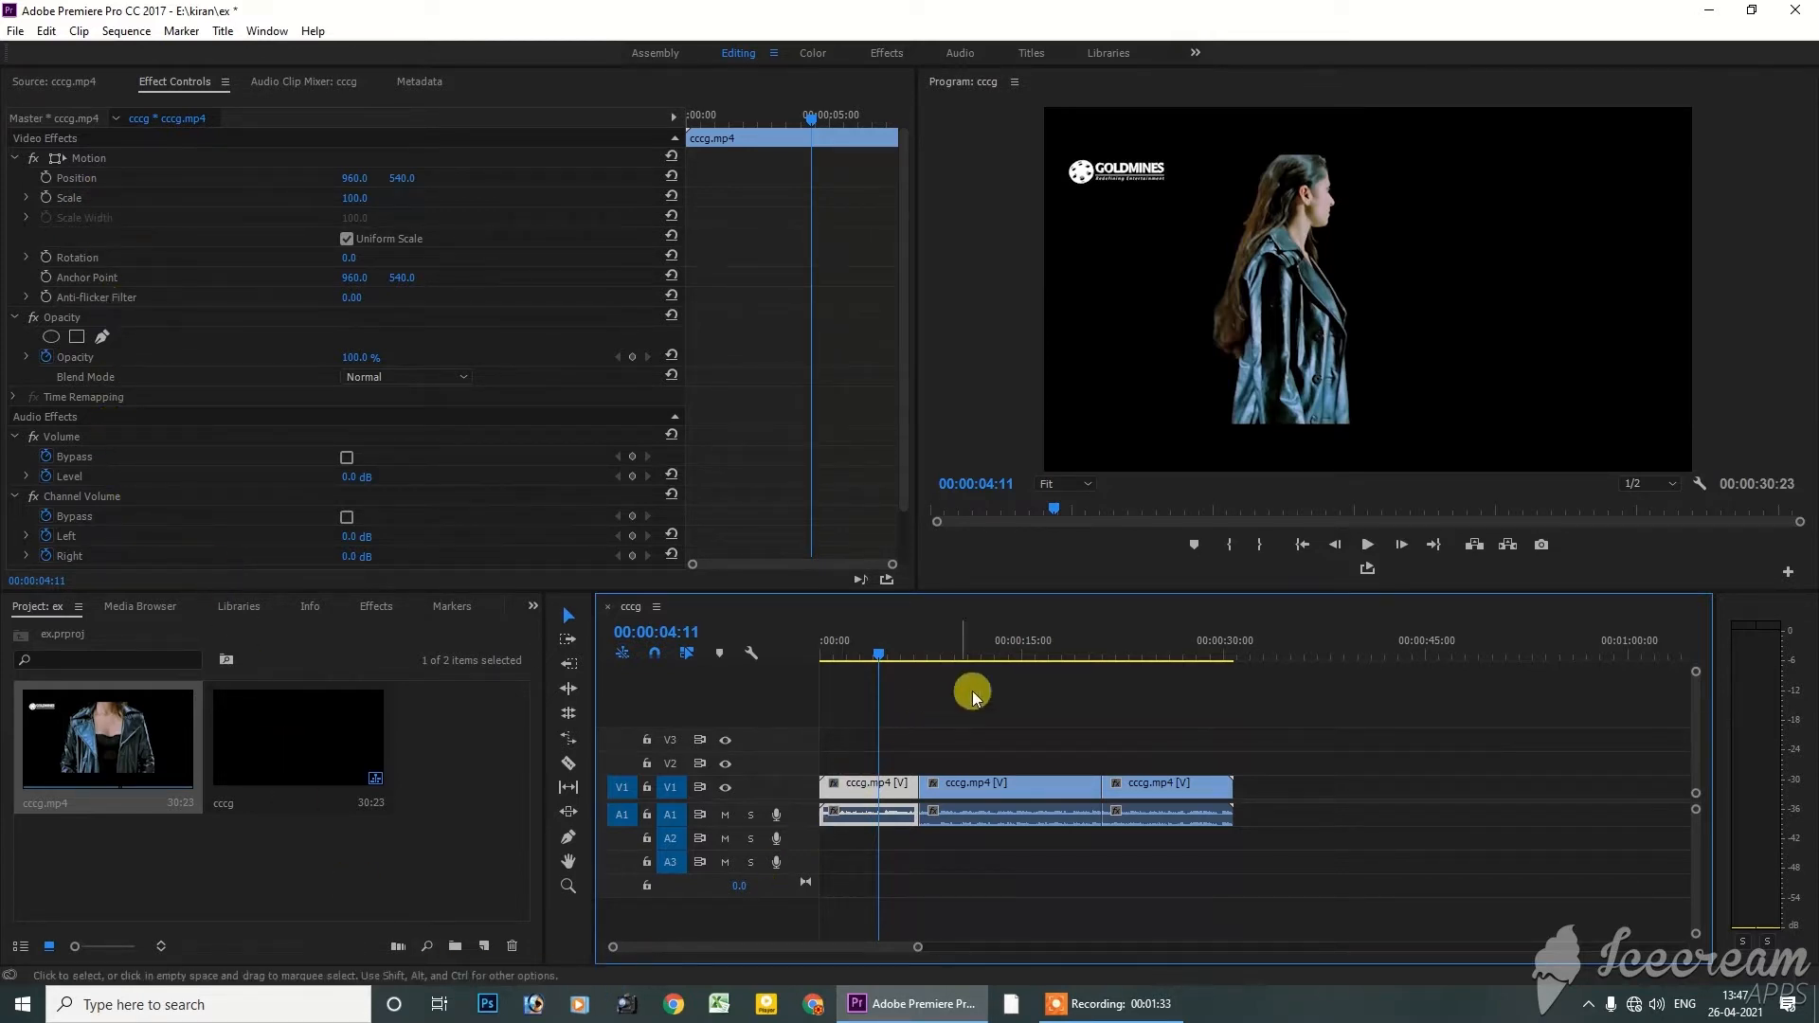
pyautogui.click(1007, 791)
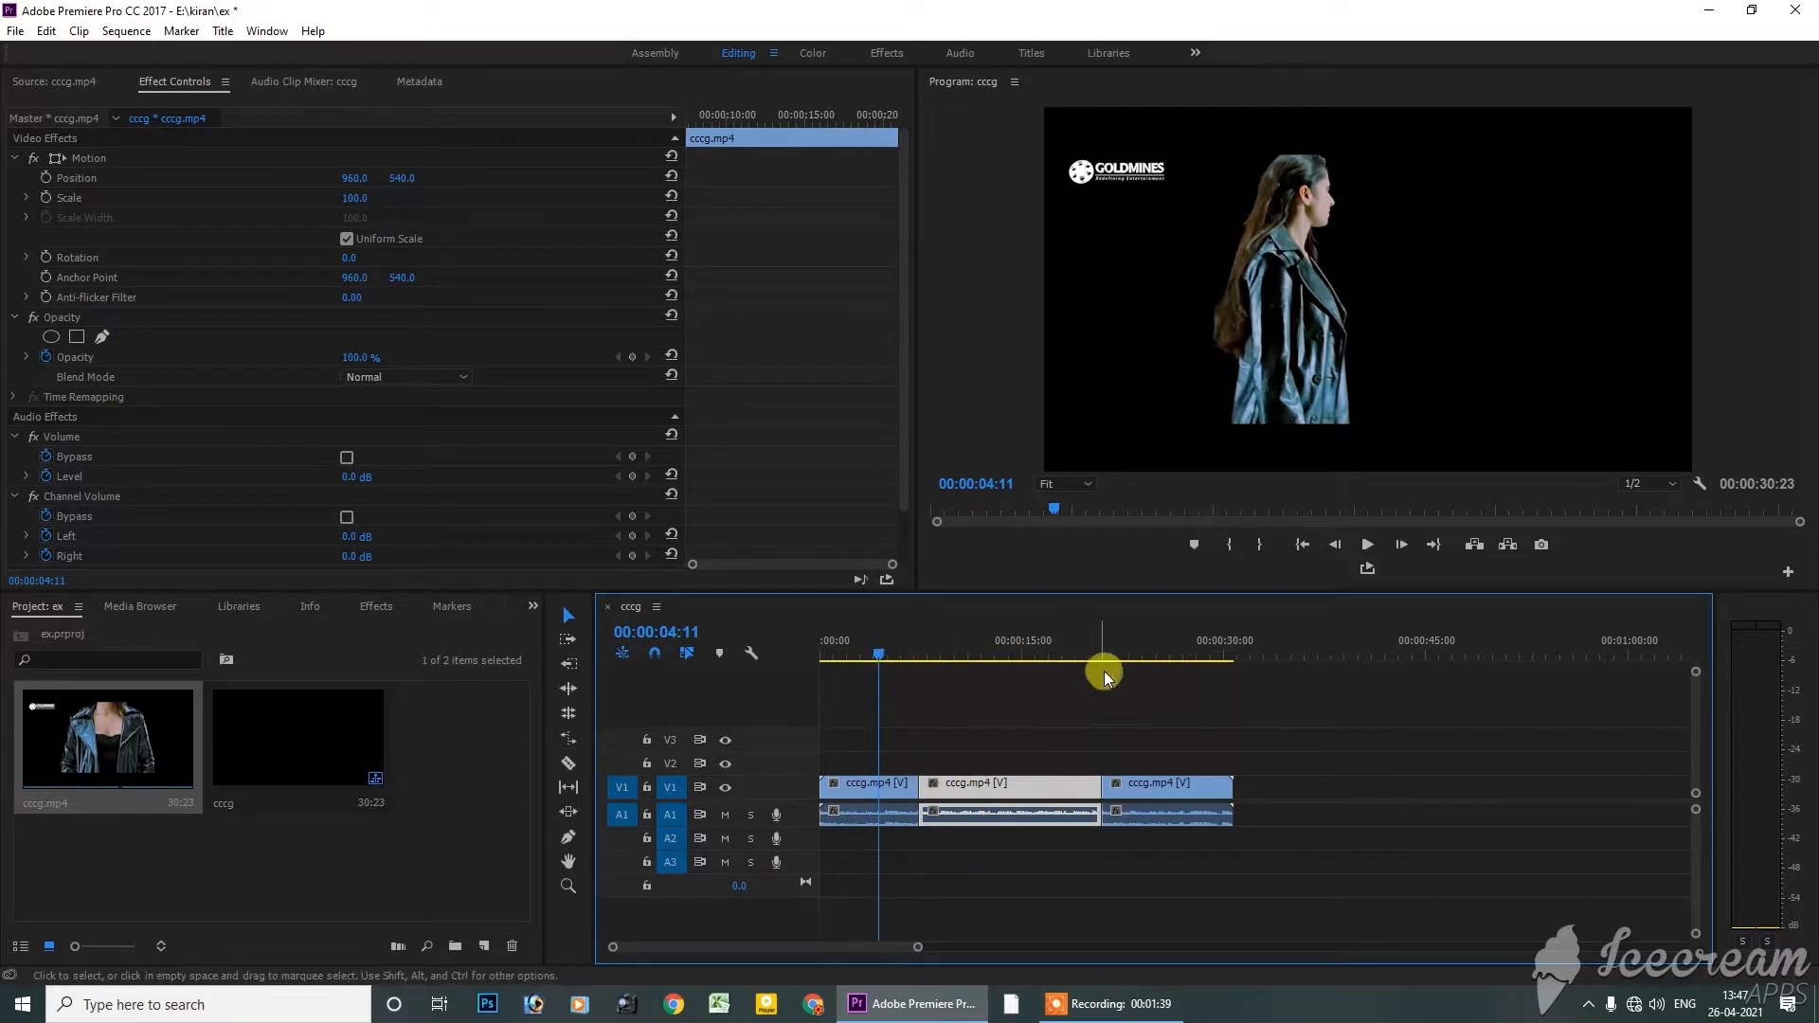
pyautogui.click(1169, 790)
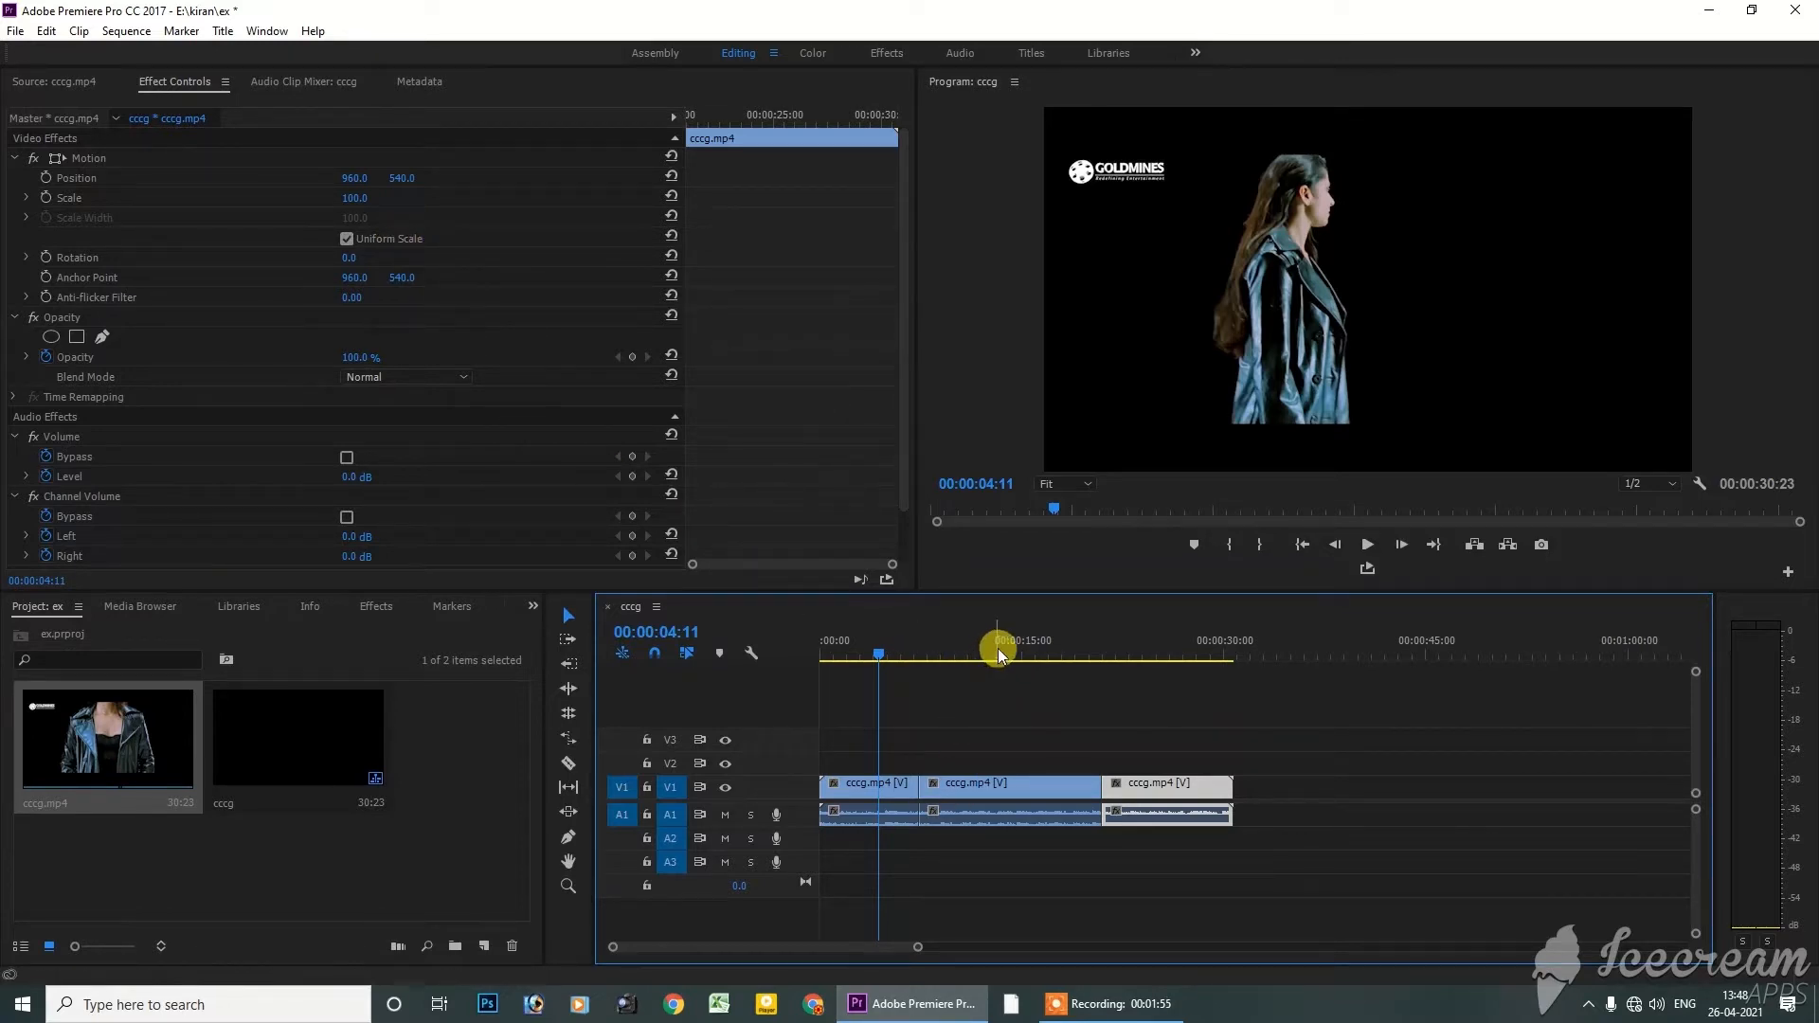
pyautogui.moveTo(998, 649); pyautogui.dragTo(1175, 654)
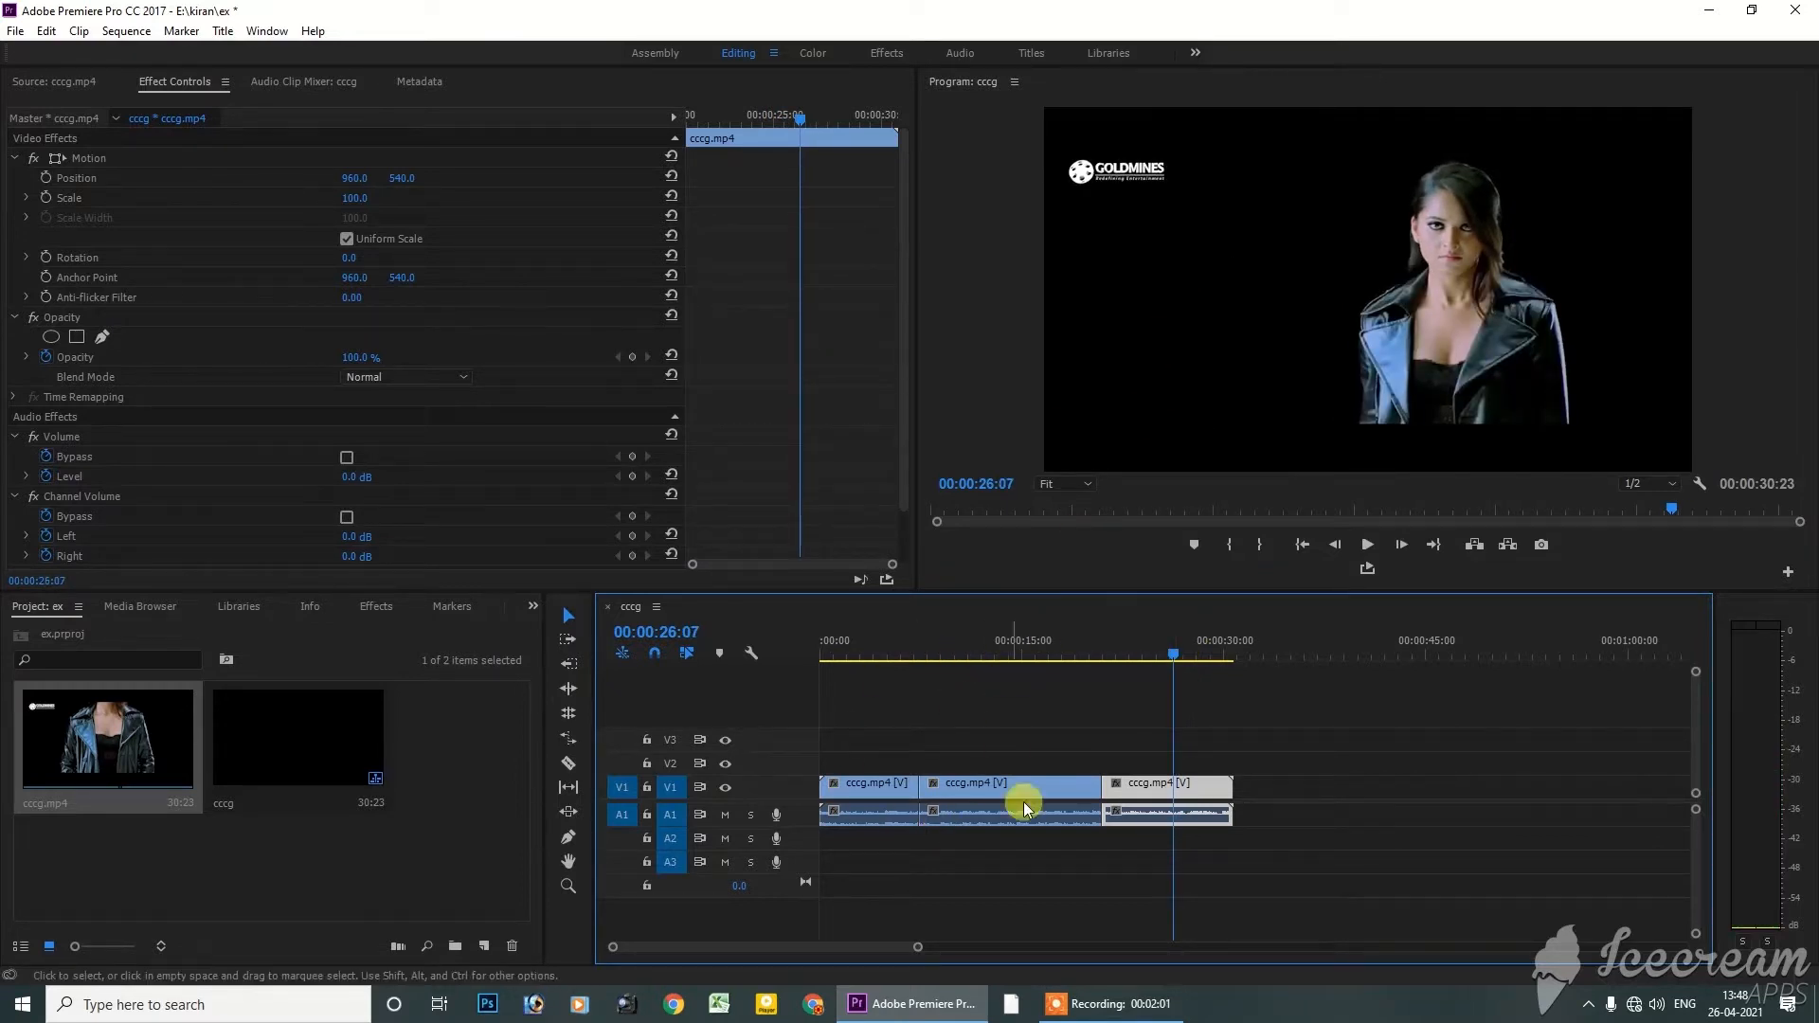
# Select the last segment's Motion effect, try resizing the frame in the preview, and reduce its Scale to 48
pyautogui.click(99, 161)
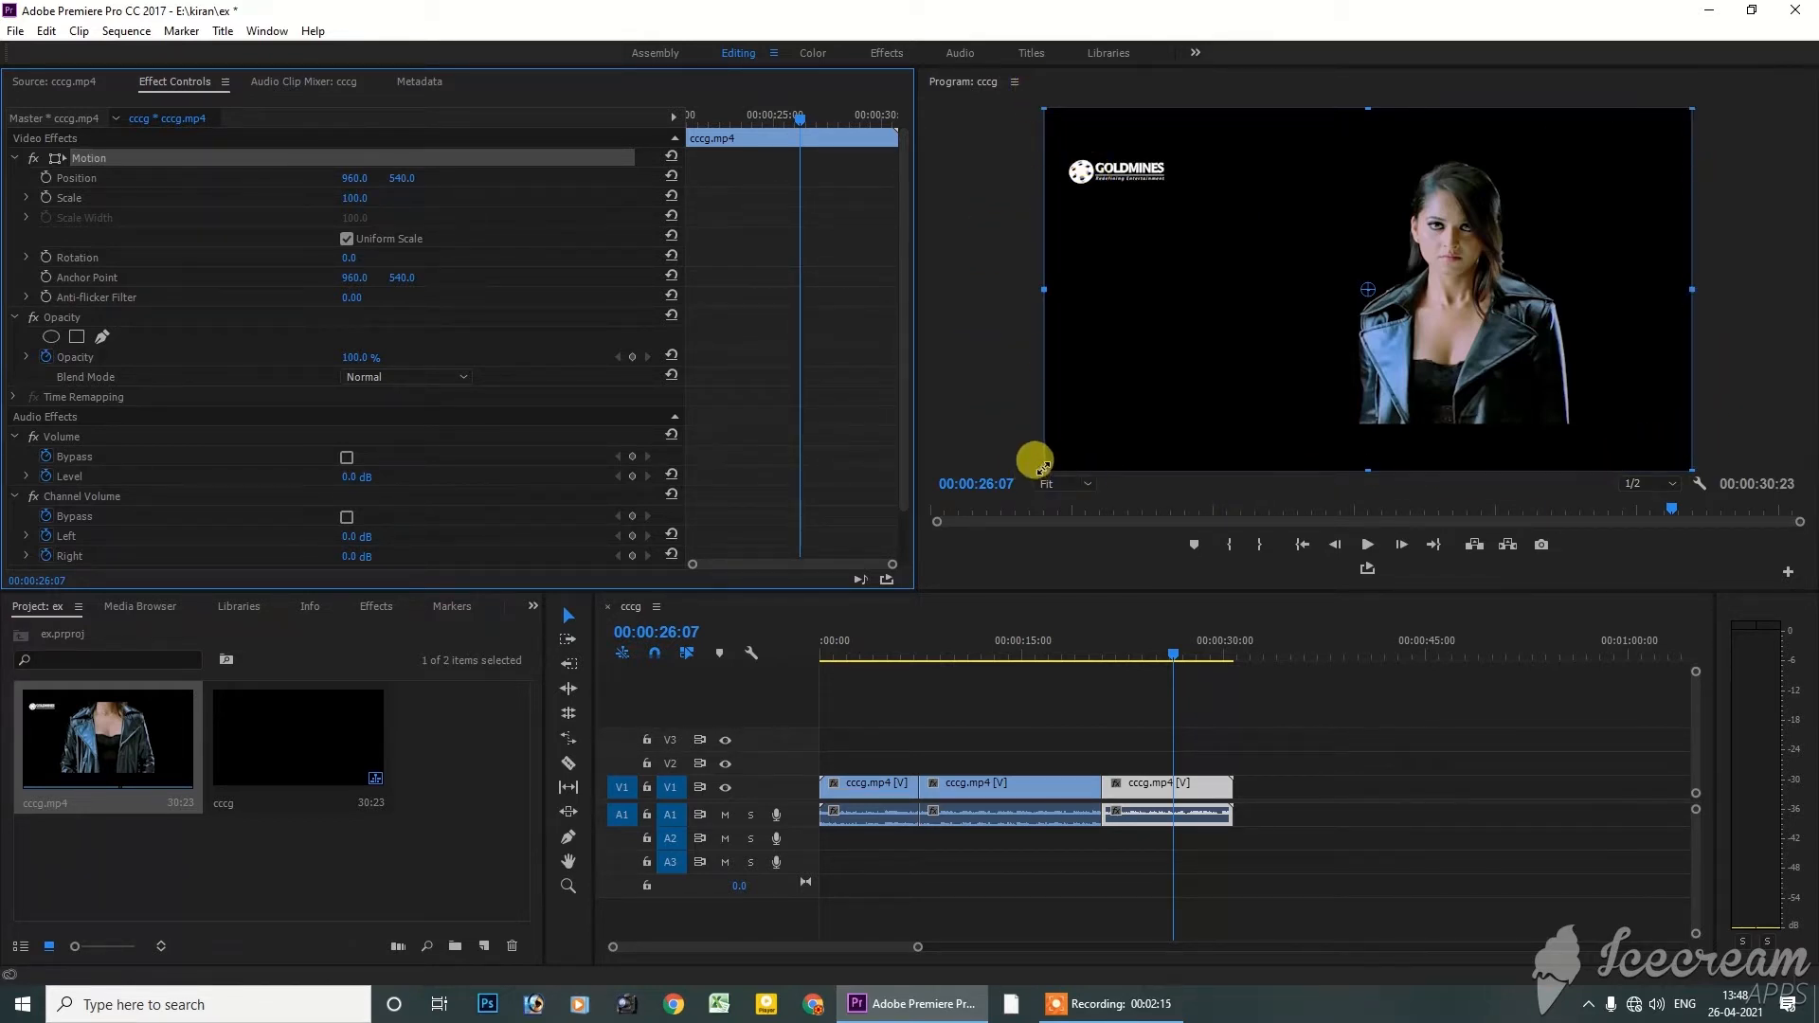
pyautogui.moveTo(1045, 465); pyautogui.dragTo(950, 465)
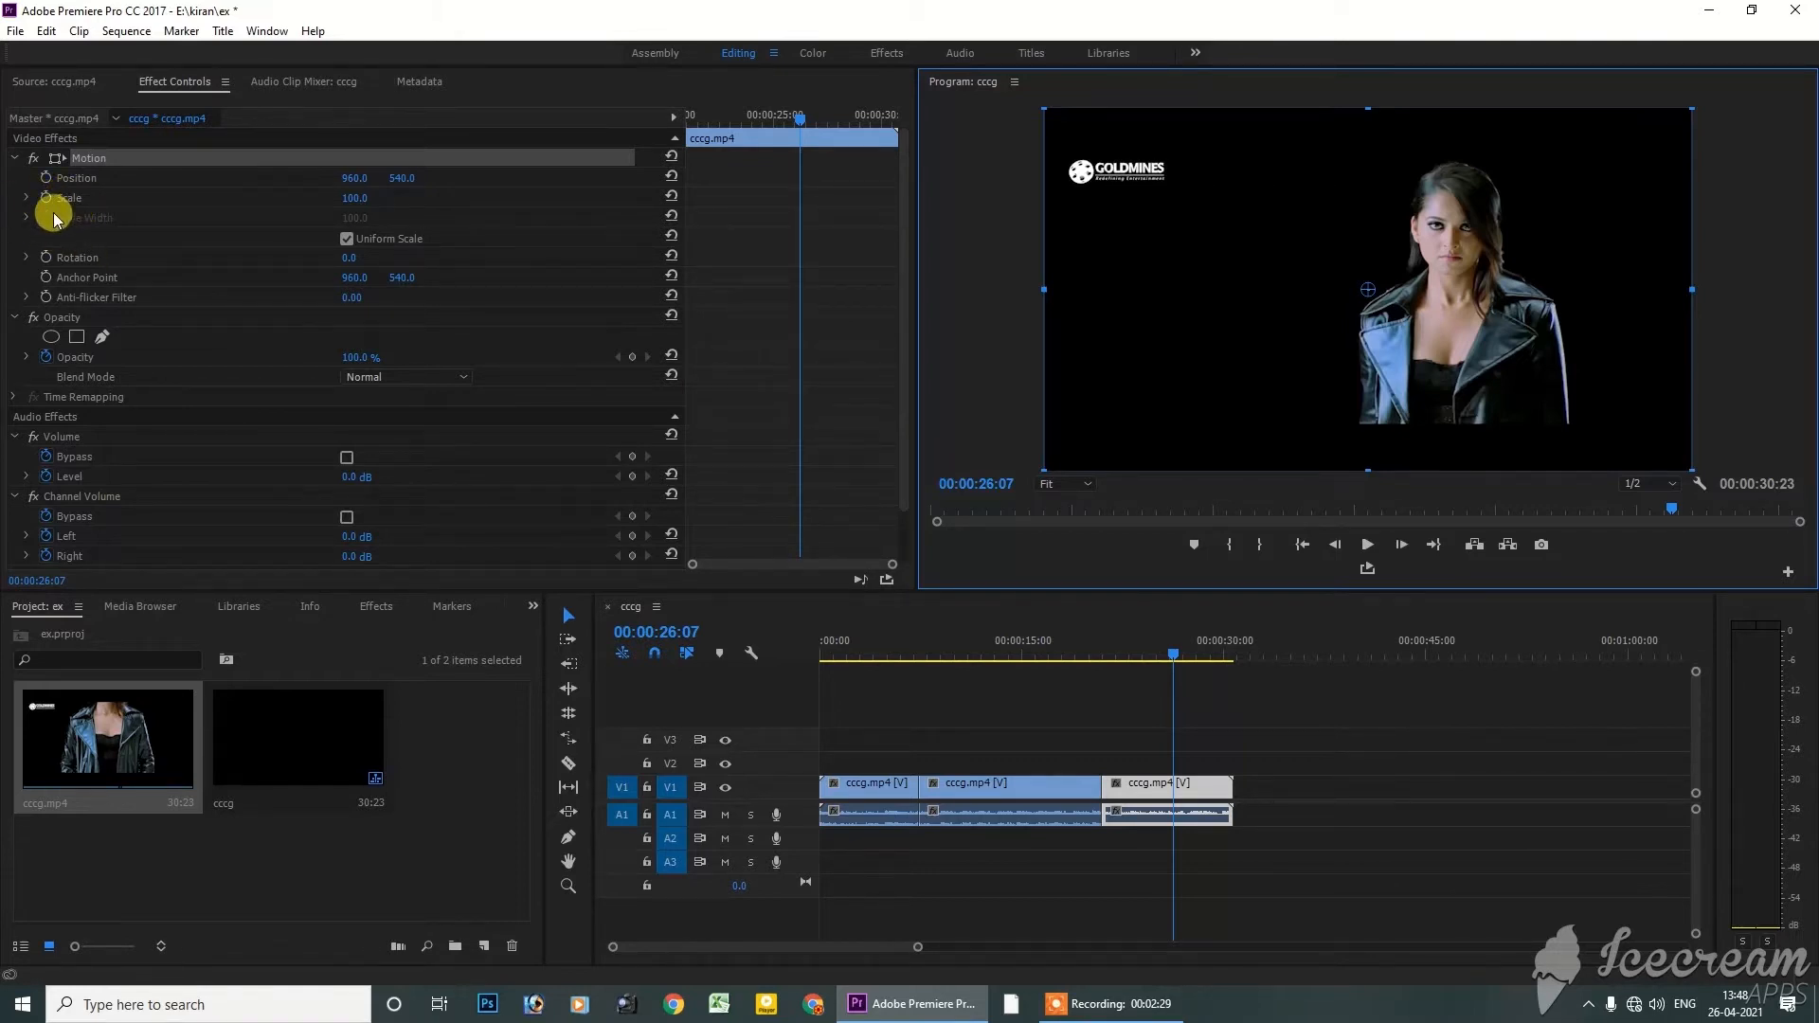
pyautogui.click(352, 201)
pyautogui.moveTo(352, 202)
pyautogui.mouseDown()
pyautogui.moveTo(389, 201)
pyautogui.moveTo(305, 201)
pyautogui.moveTo(363, 199)
pyautogui.mouseUp()
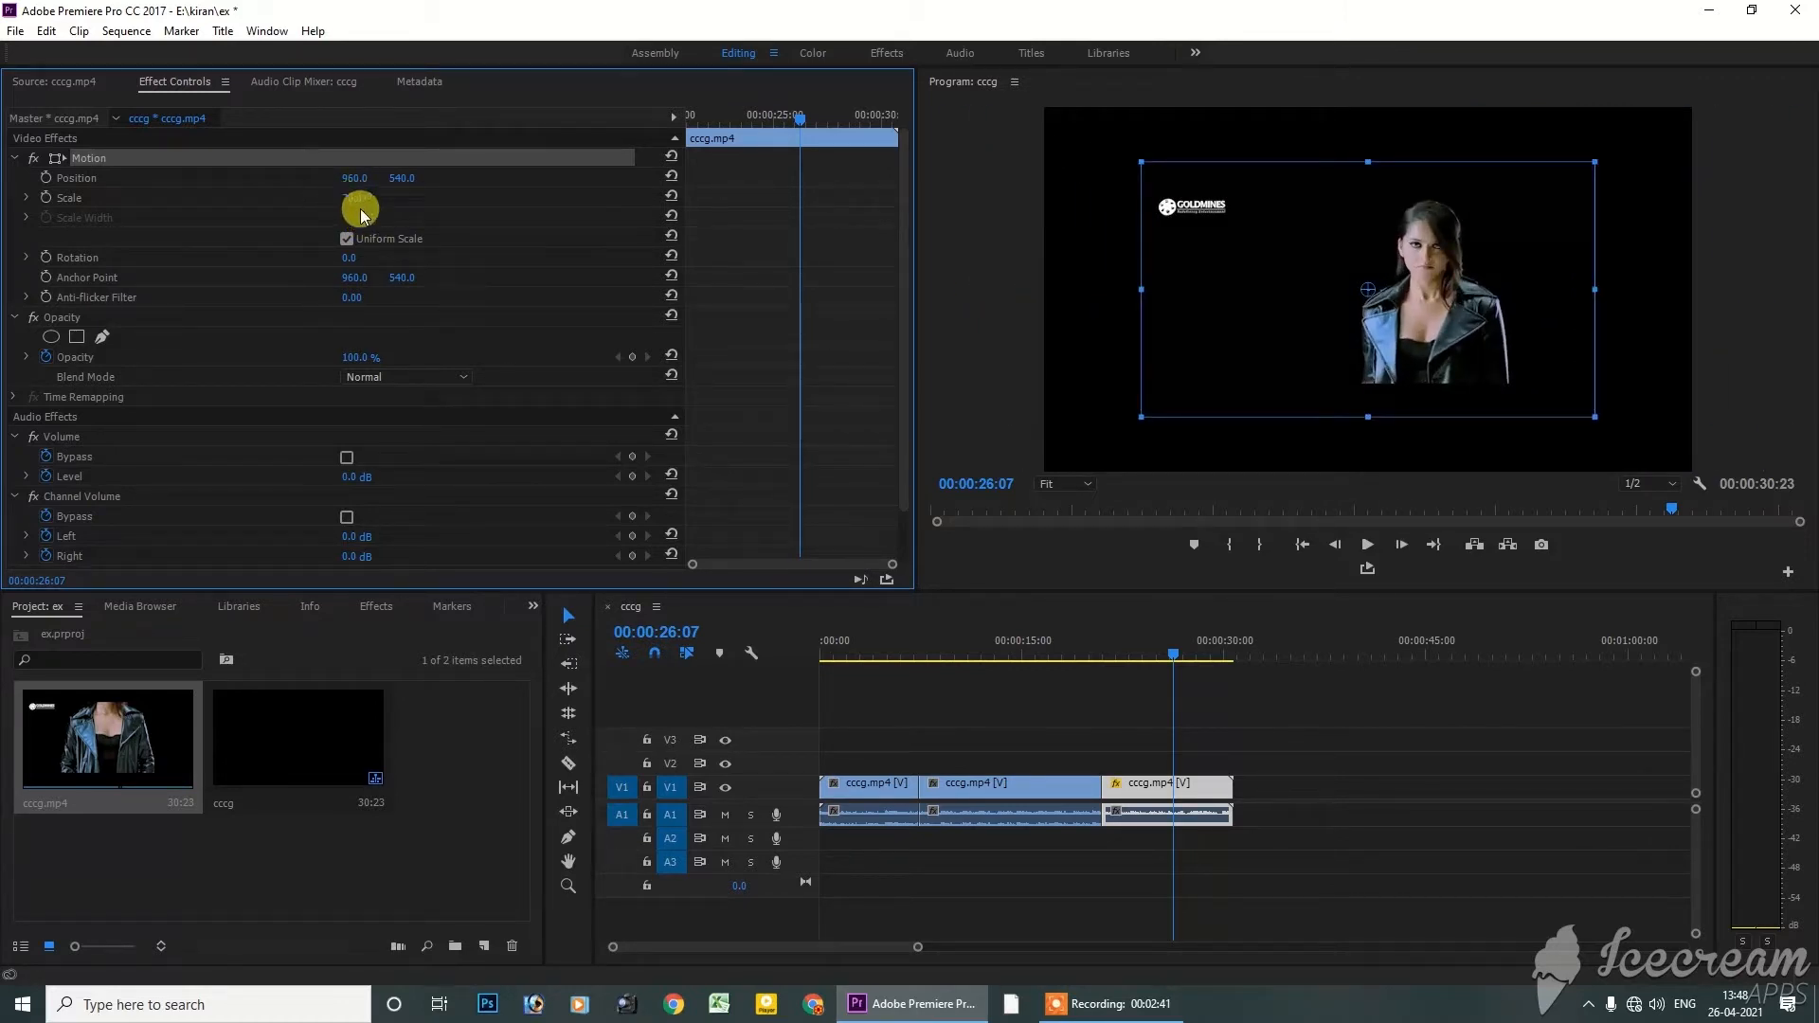
pyautogui.moveTo(349, 203)
pyautogui.mouseDown()
pyautogui.moveTo(466, 202)
pyautogui.moveTo(297, 202)
pyautogui.moveTo(377, 203)
pyautogui.moveTo(320, 203)
pyautogui.moveTo(343, 203)
pyautogui.mouseUp()
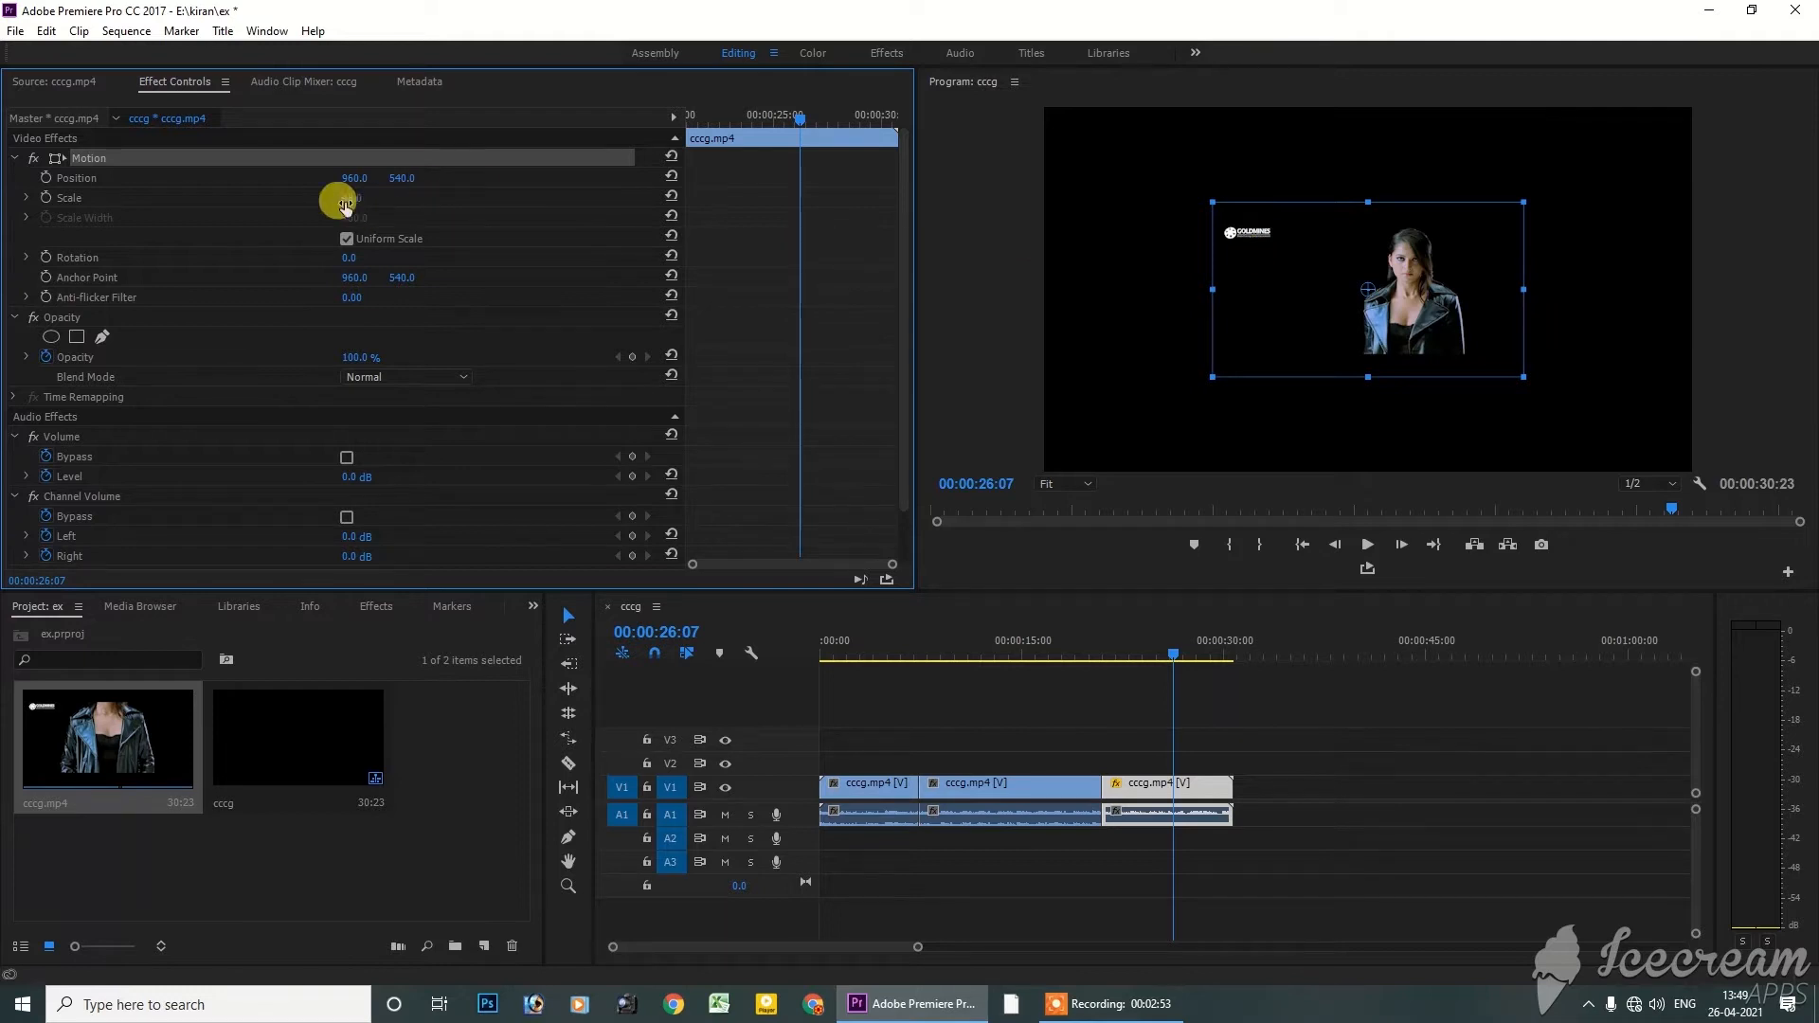
# Try enlarging the last segment's Scale to 99, undo that change, and restore the Scale to 100
pyautogui.moveTo(349, 202); pyautogui.dragTo(389, 203)
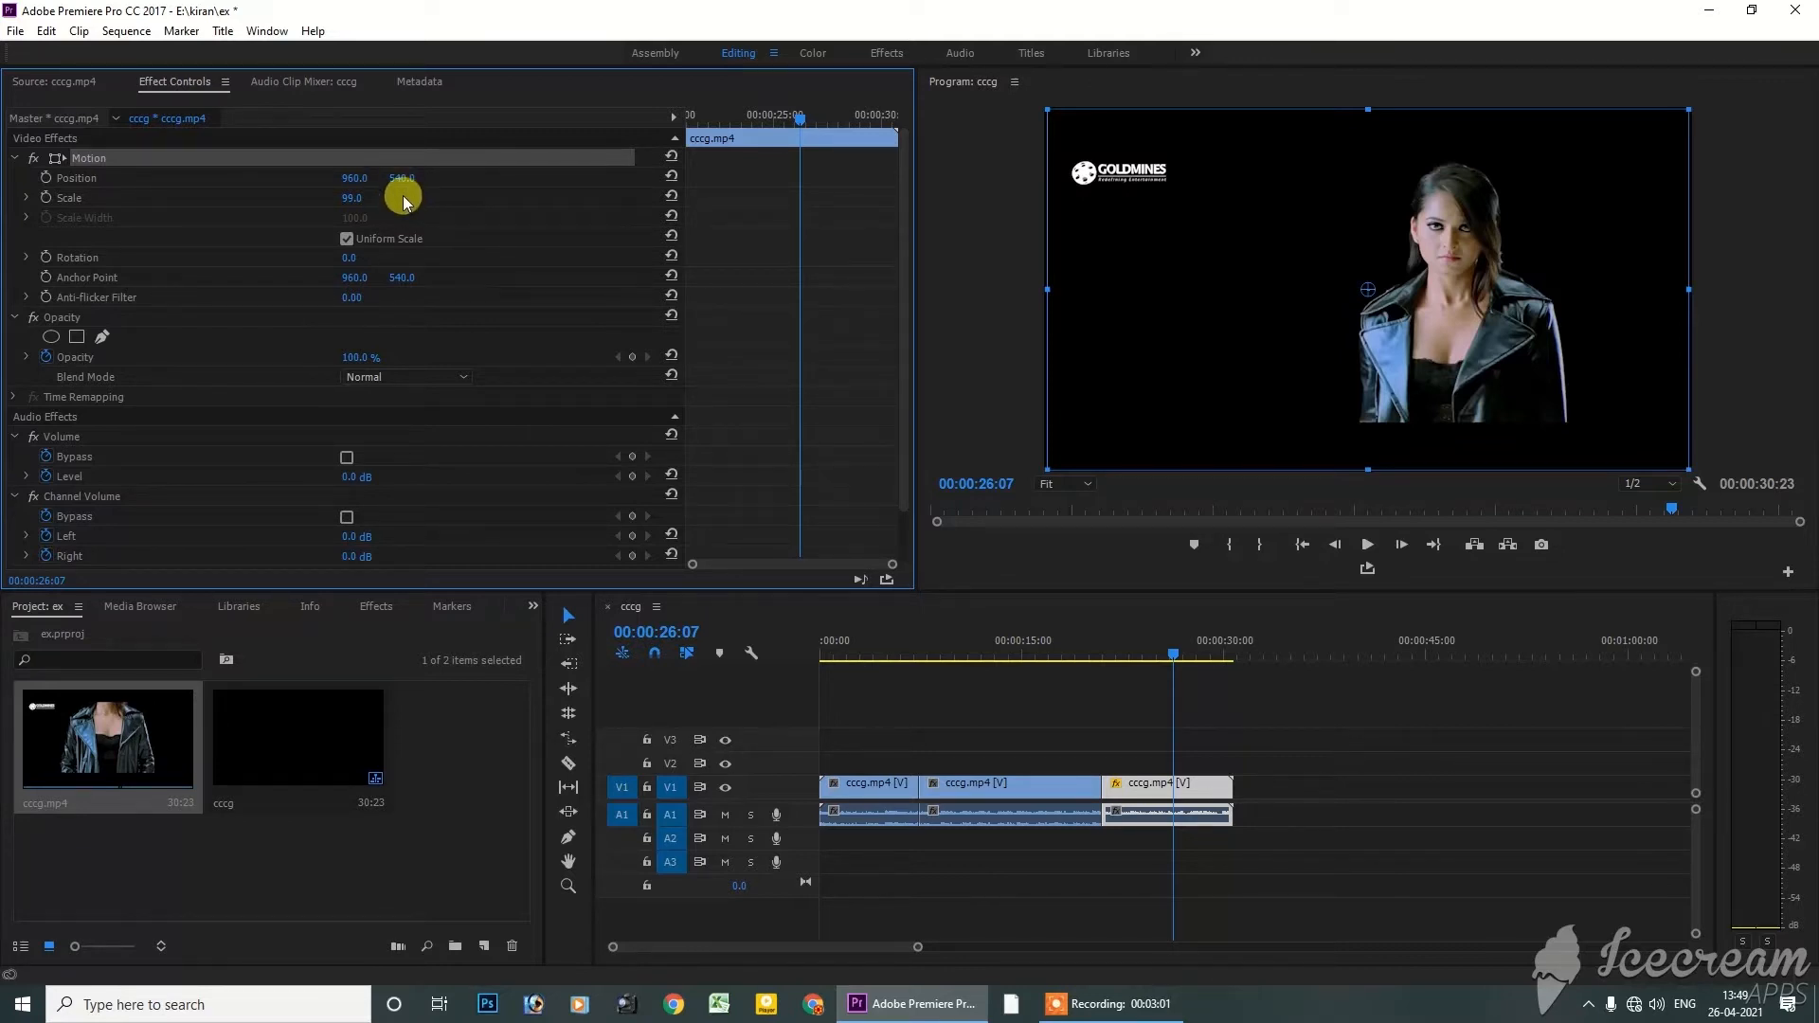
pyautogui.hotkey('ctrl', 'z')
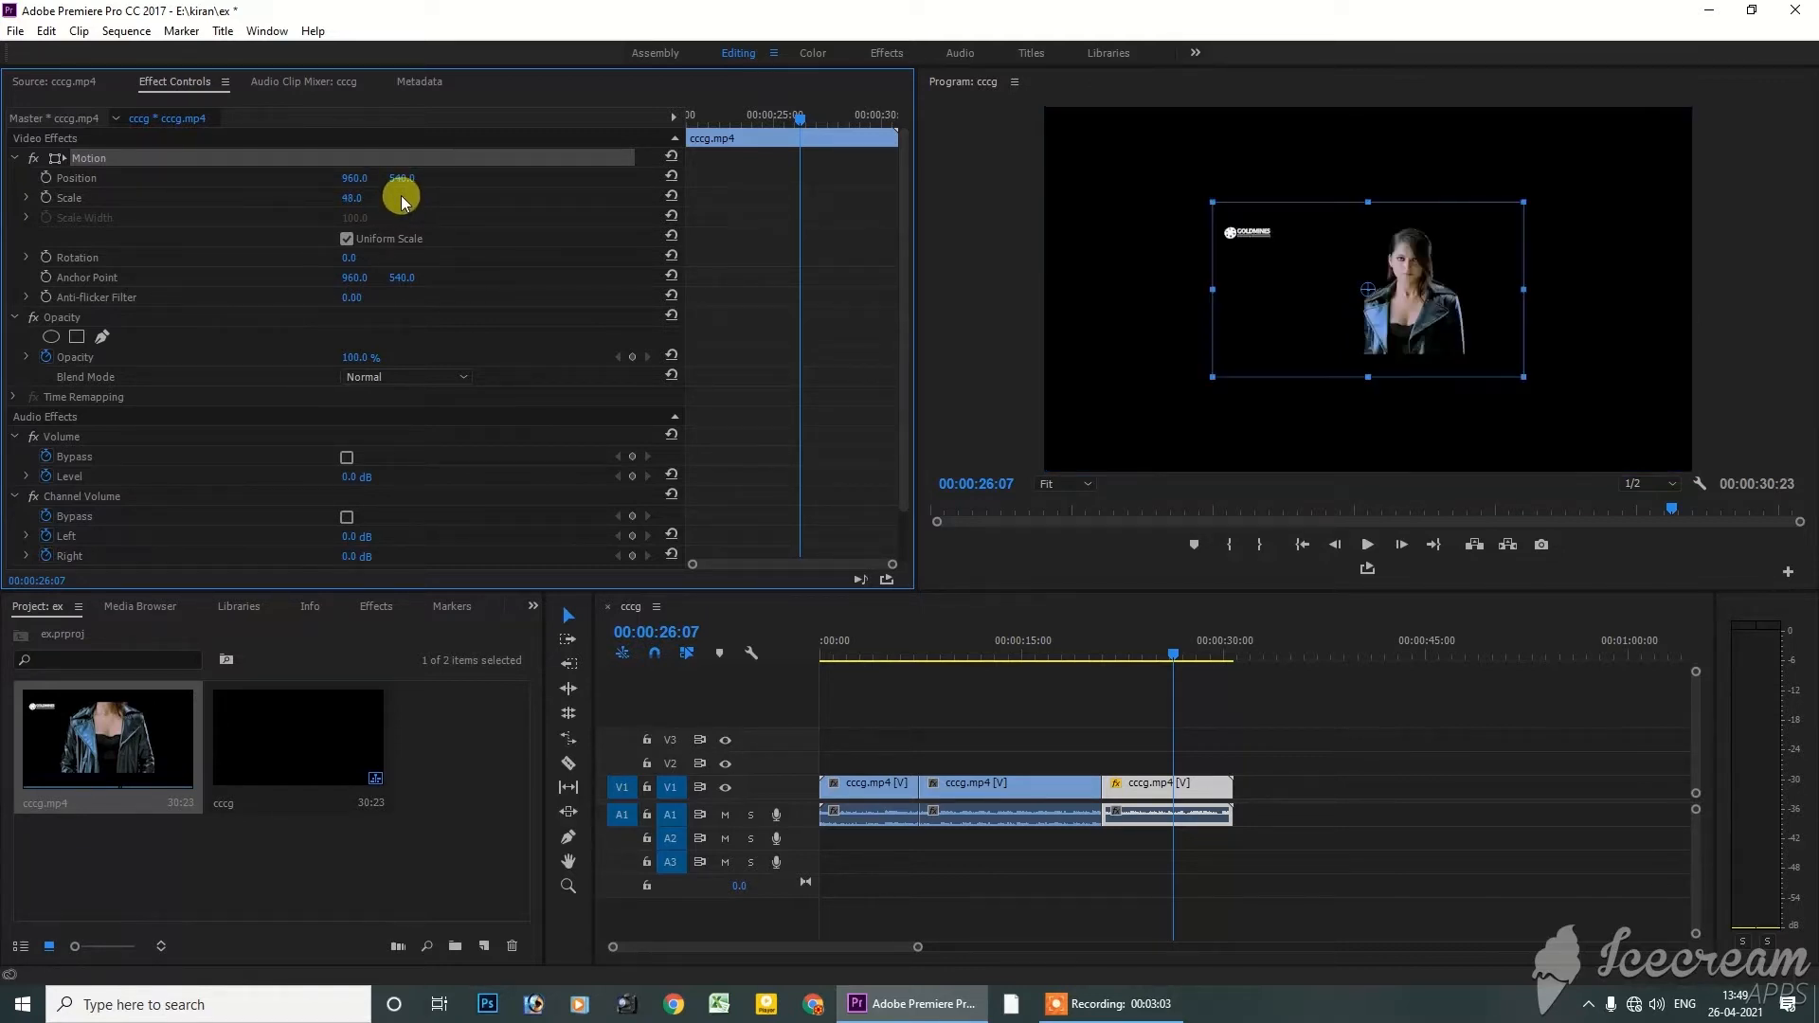
pyautogui.click(343, 201)
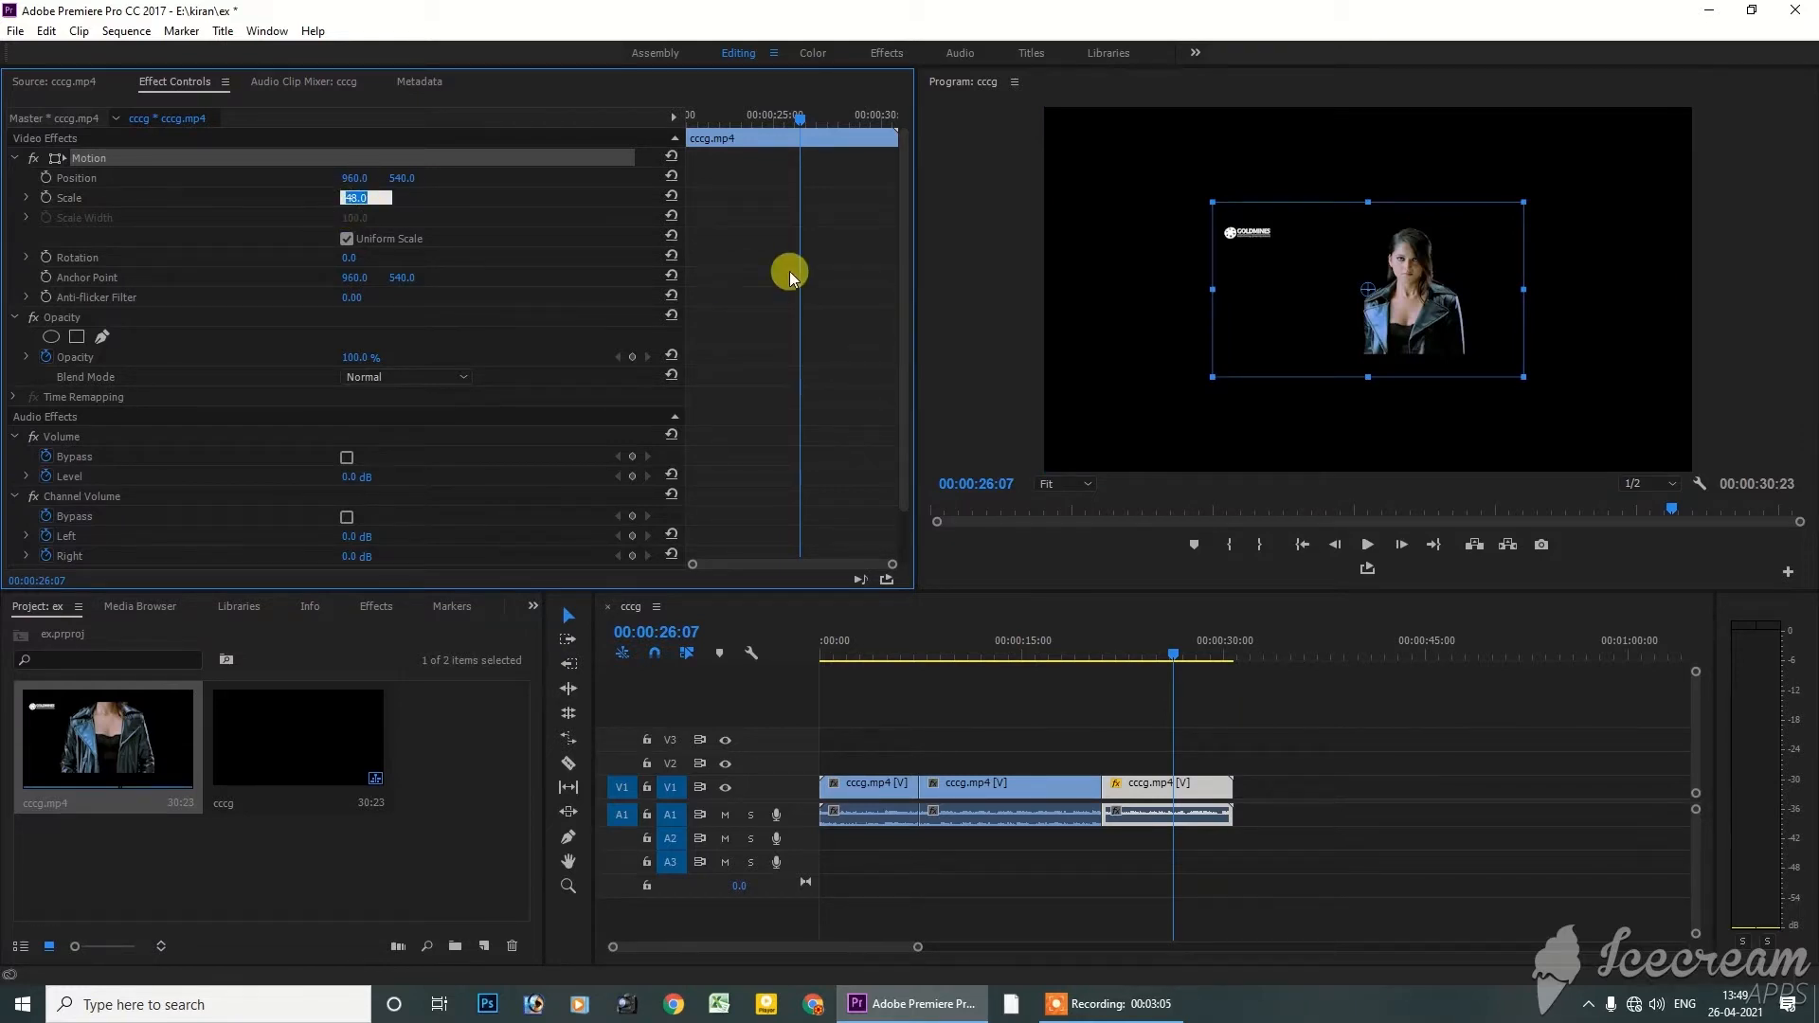
pyautogui.press('Return')
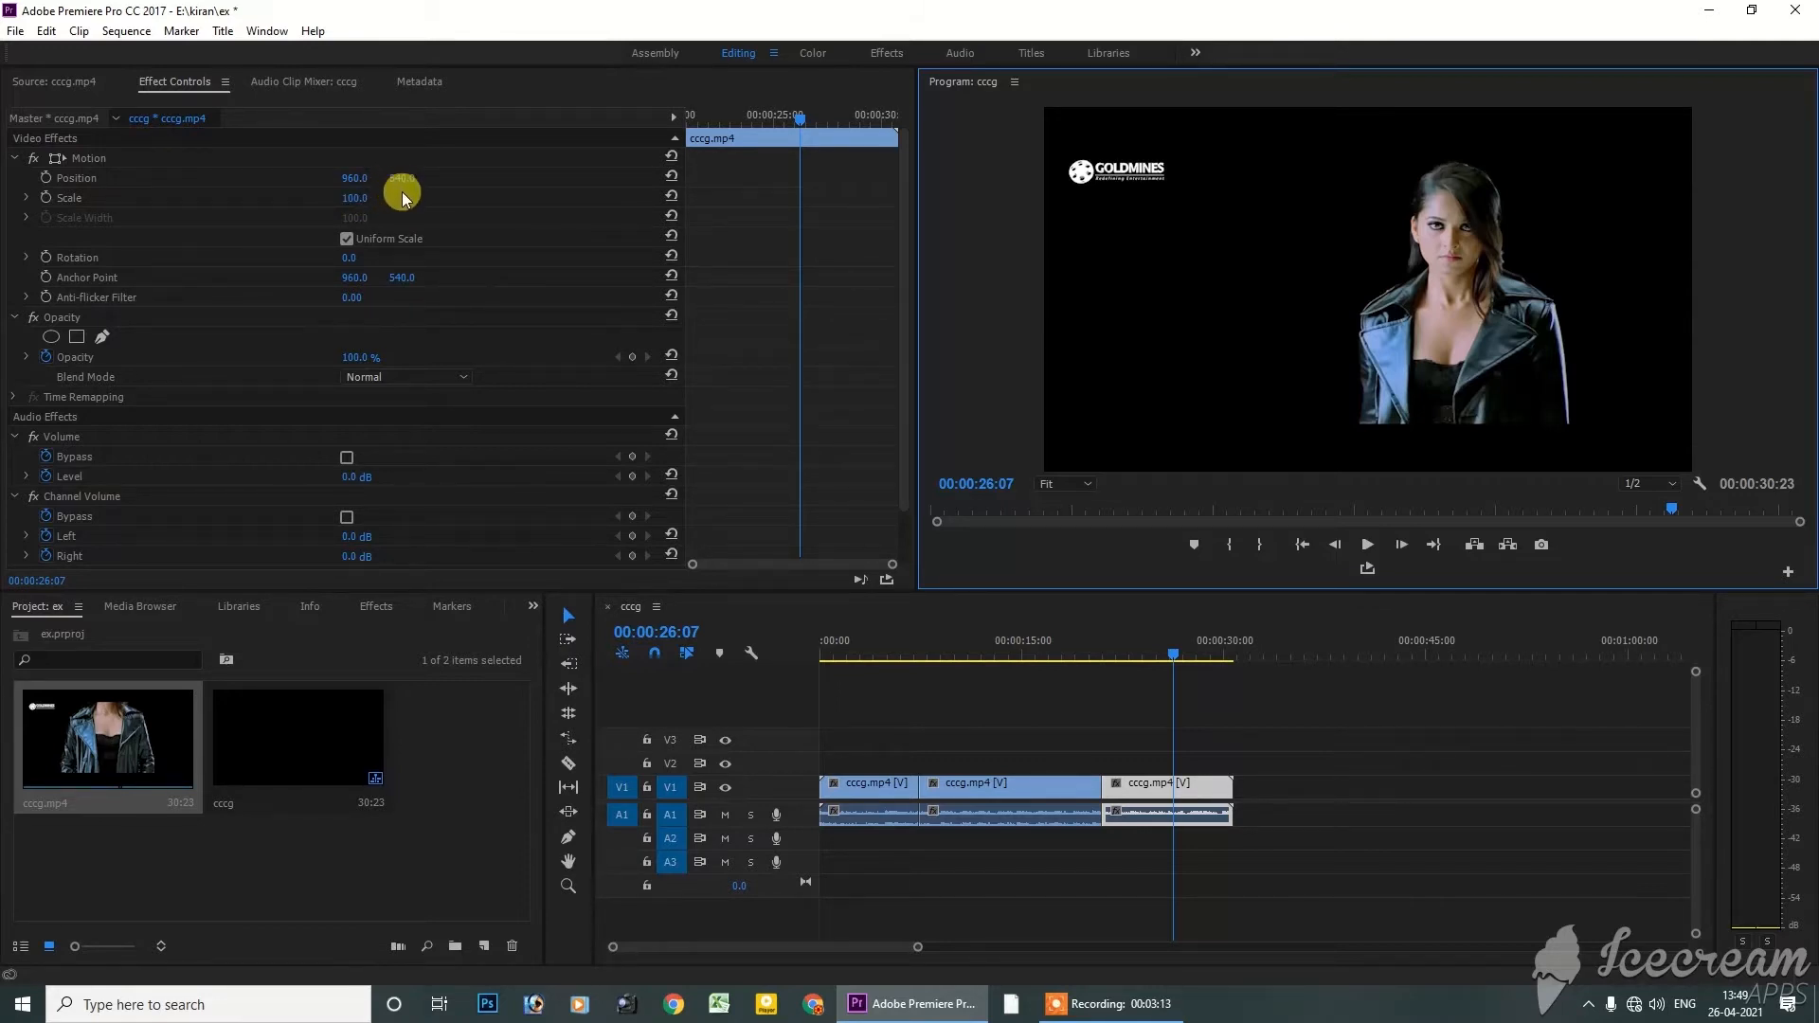
# Shift the last segment's Position to 1859 horizontally and 1043 vertically, undoing a trial upward move
pyautogui.moveTo(403, 179); pyautogui.dragTo(879, 179)
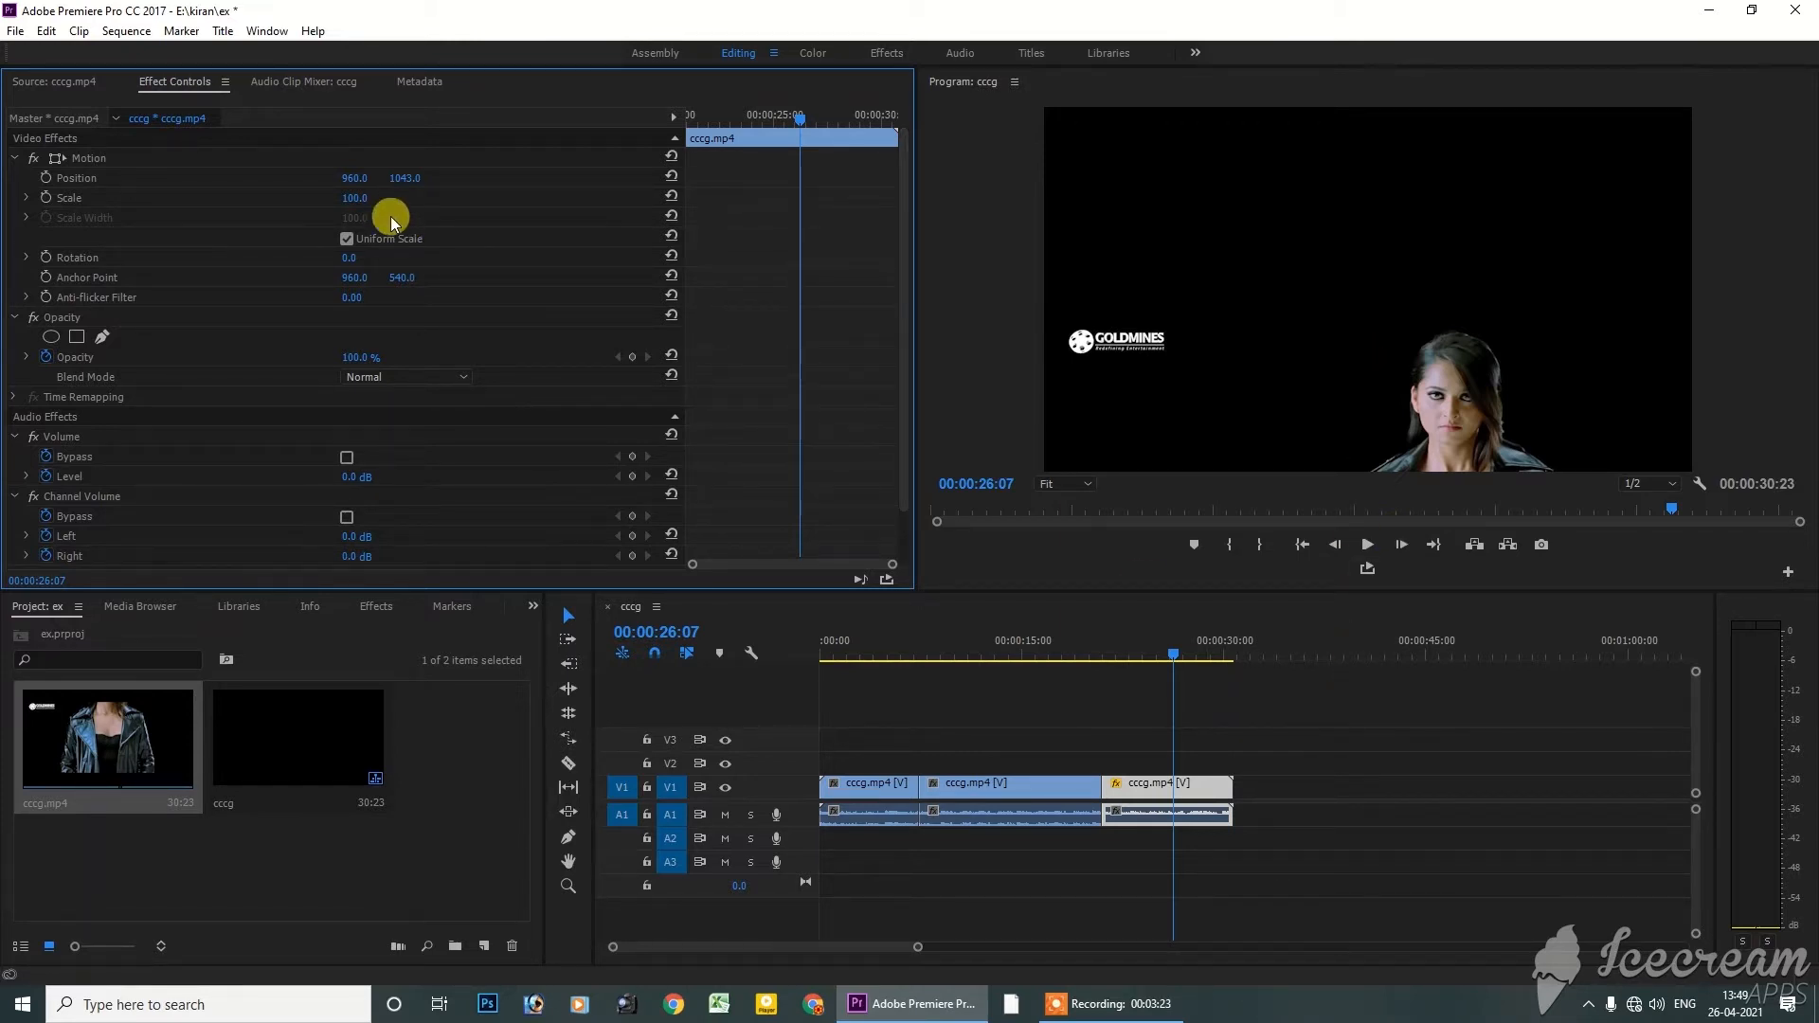
pyautogui.moveTo(402, 178); pyautogui.dragTo(1412, 178)
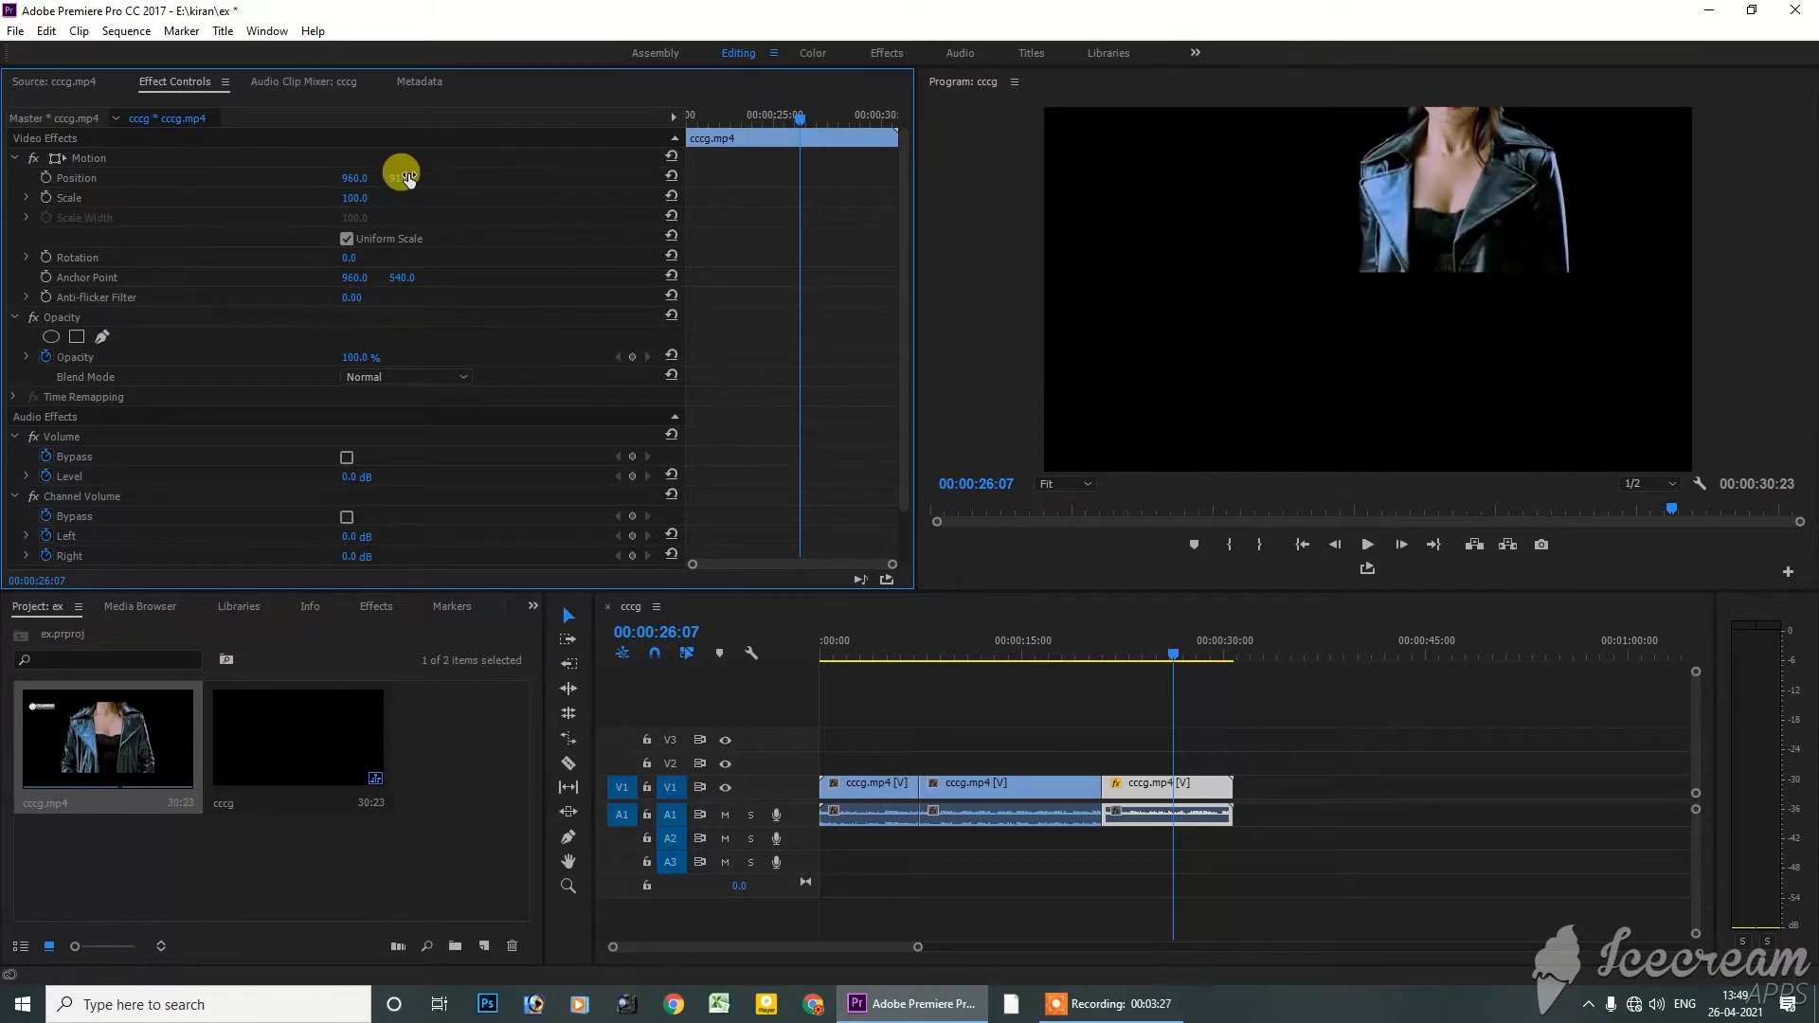
pyautogui.hotkey('ctrl', 'z')
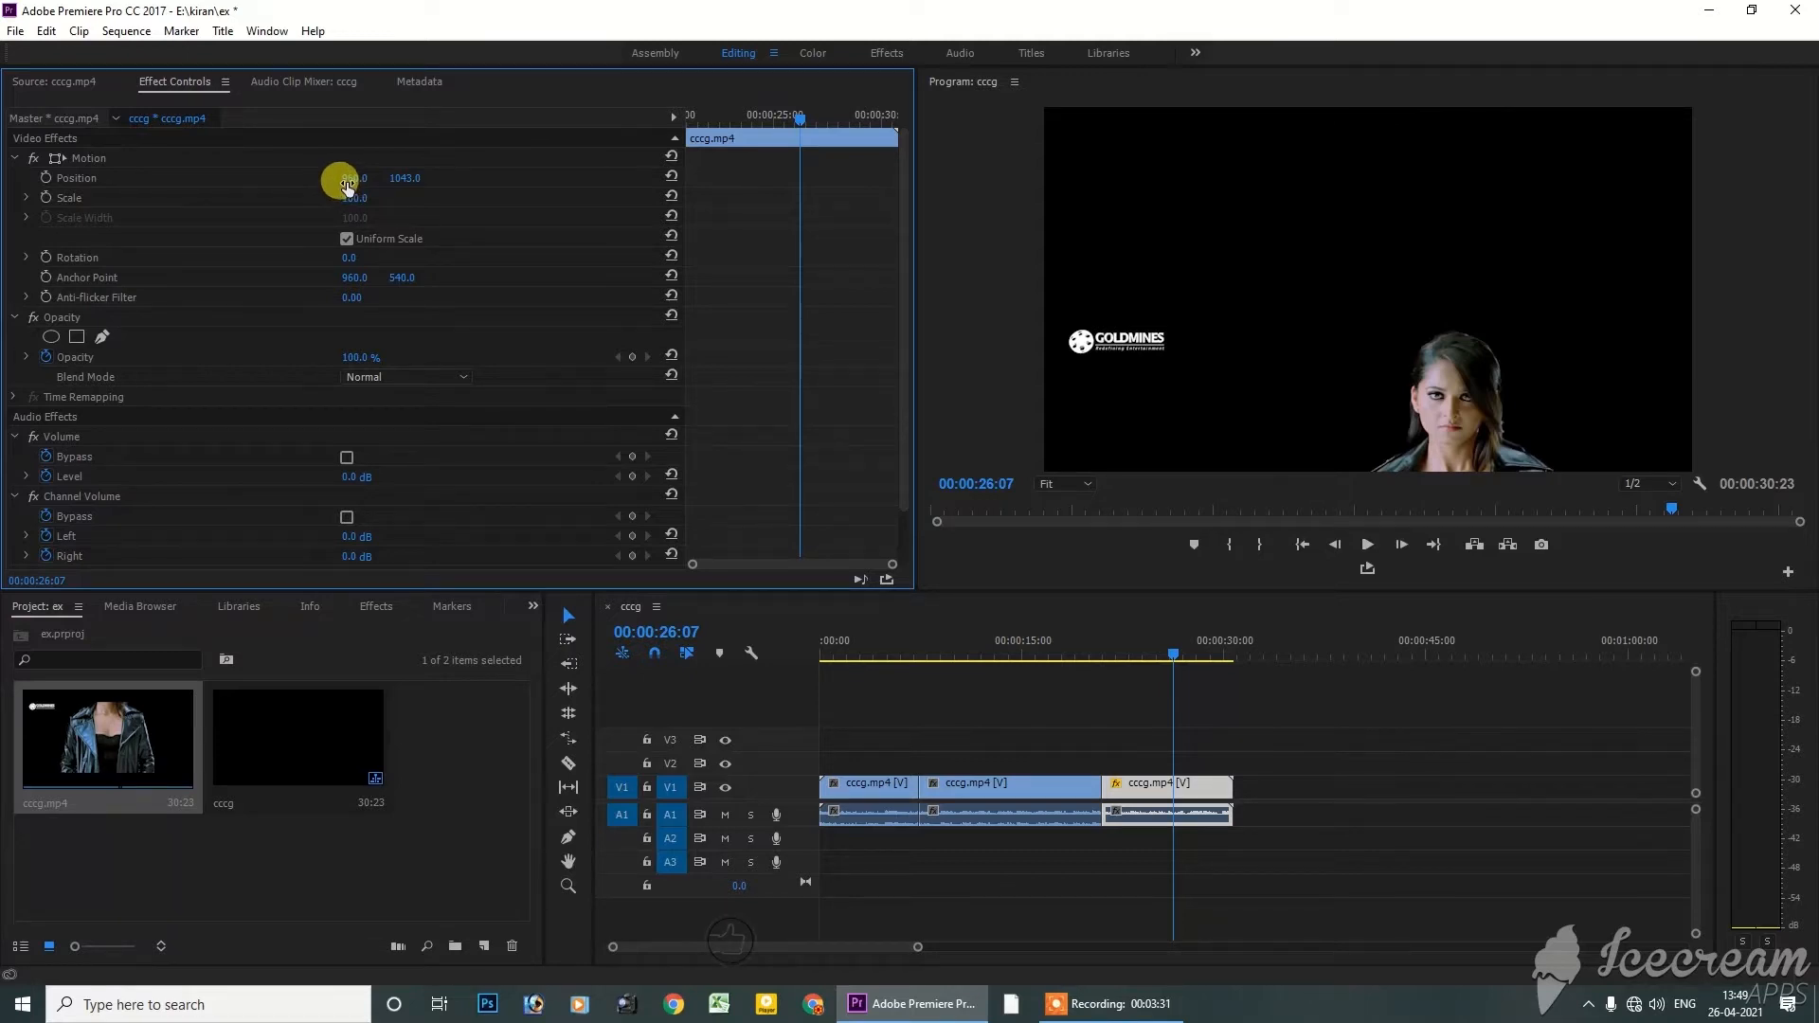
pyautogui.moveTo(348, 186); pyautogui.dragTo(1087, 187)
pyautogui.moveTo(360, 178)
pyautogui.mouseDown()
pyautogui.moveTo(330, 197)
pyautogui.moveTo(373, 189)
pyautogui.moveTo(335, 180)
pyautogui.moveTo(361, 179)
pyautogui.mouseUp()
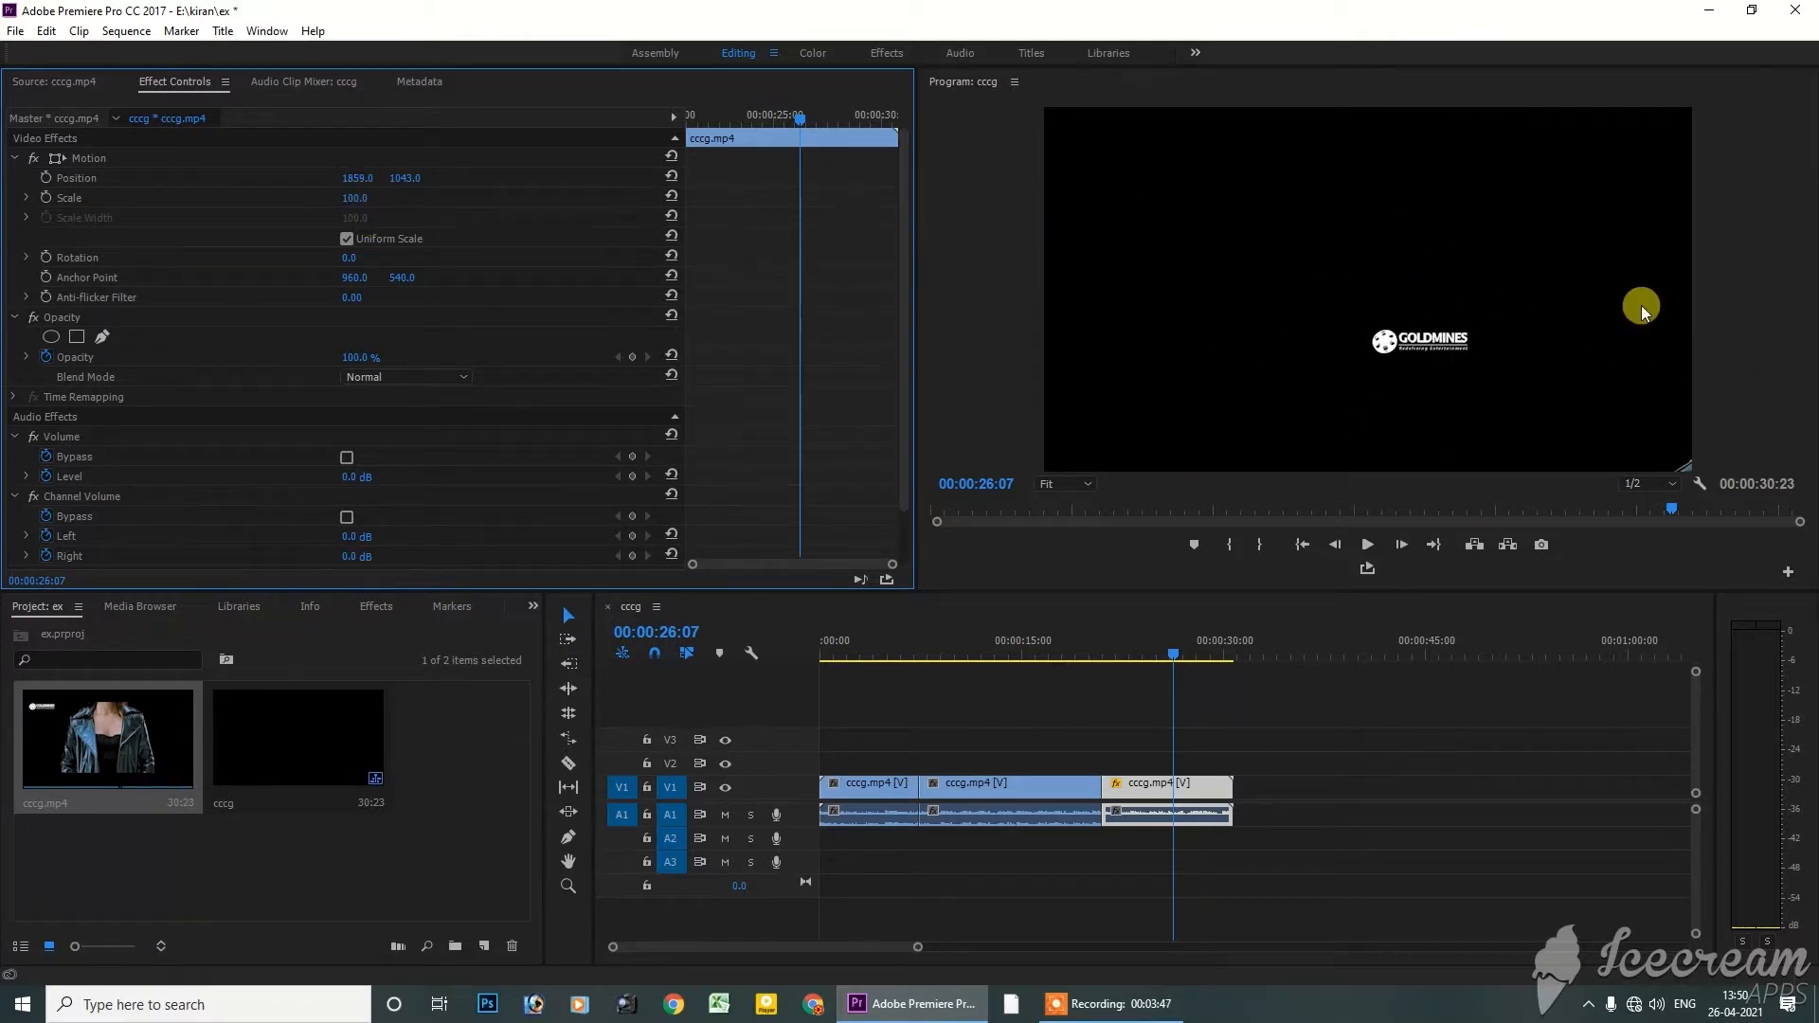
# Reset the last segment's Position to its default and set its vertical Position to 1446
pyautogui.click(672, 178)
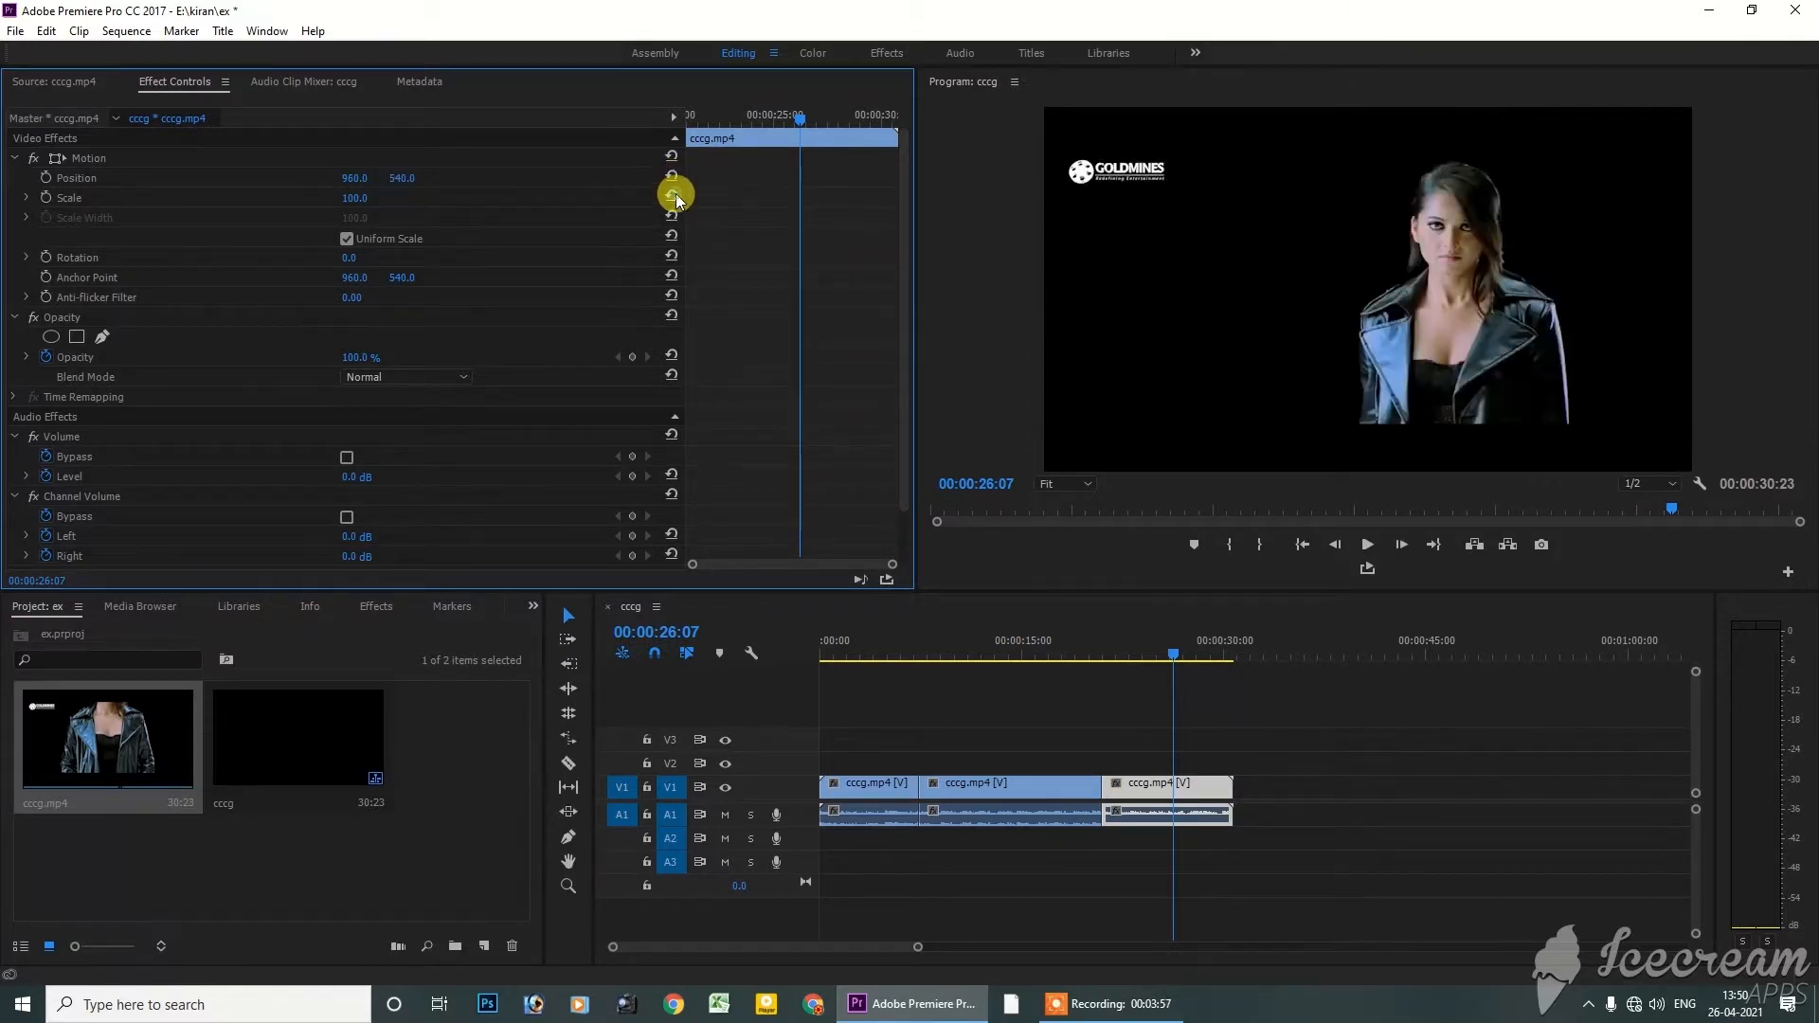
pyautogui.moveTo(403, 178); pyautogui.dragTo(464, 168)
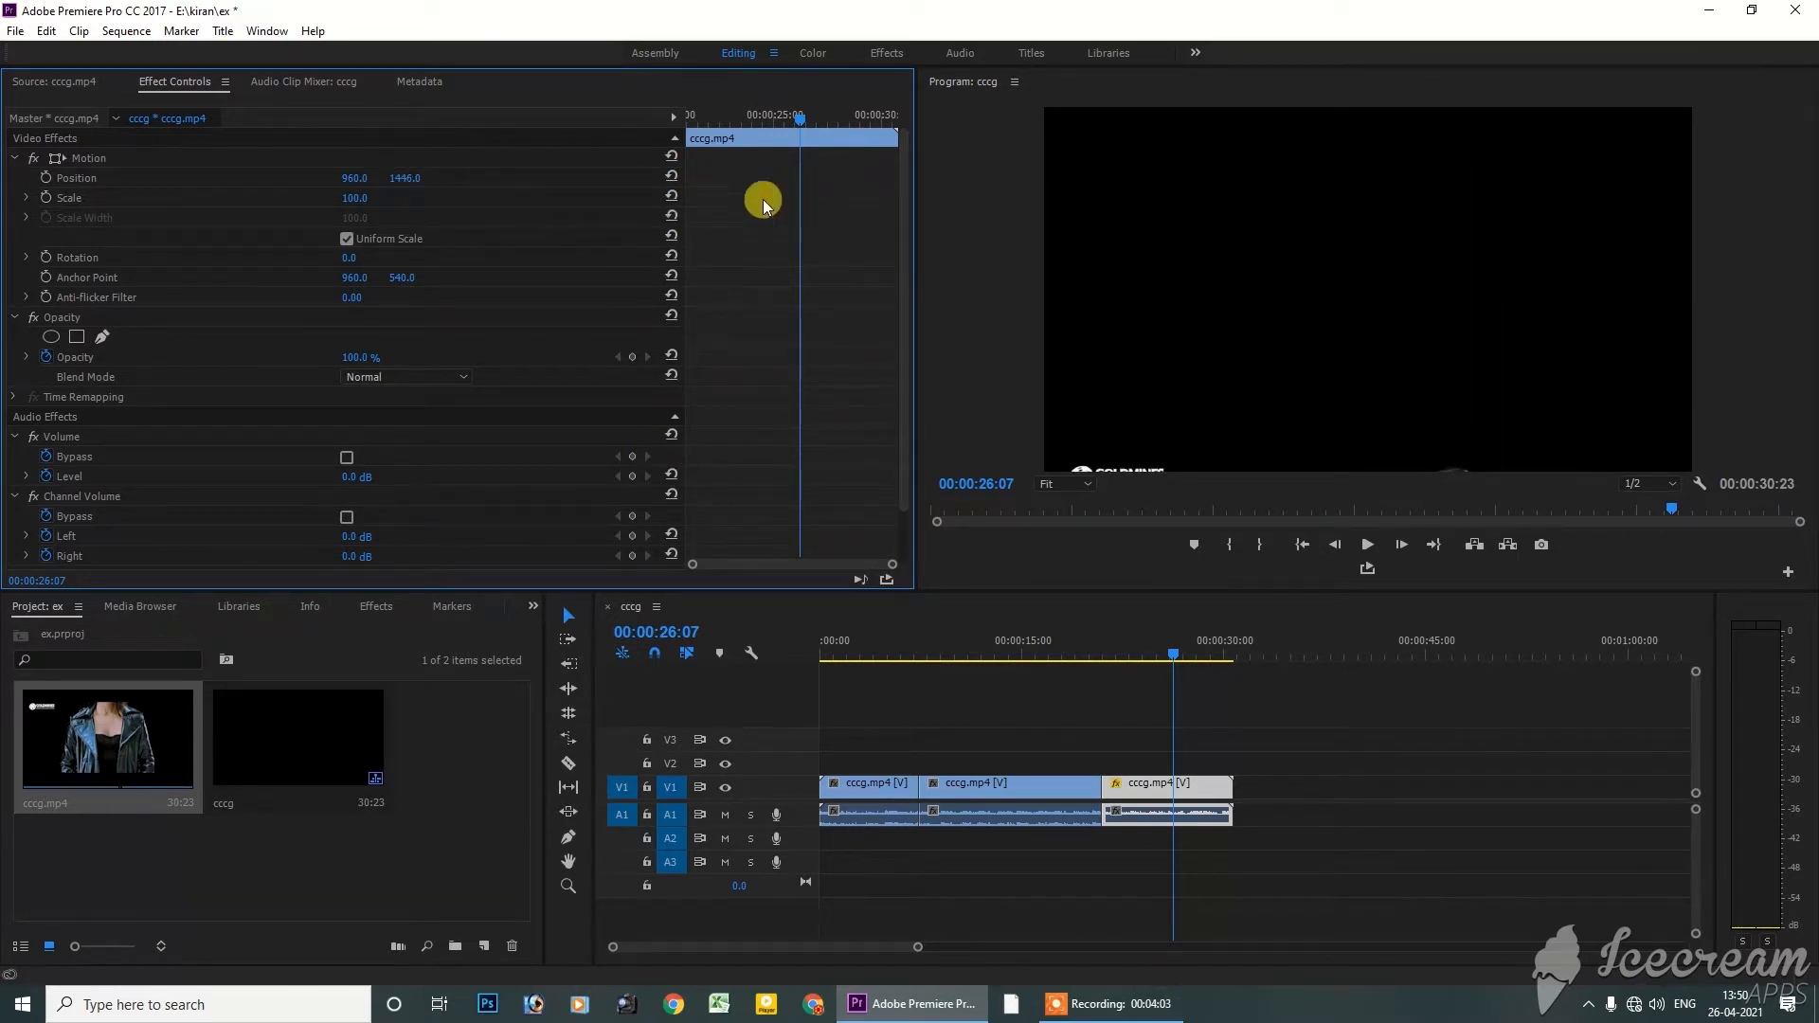
# Reset the last segment's Position to its default, try changing its Rotation, and undo the rotation
pyautogui.click(671, 175)
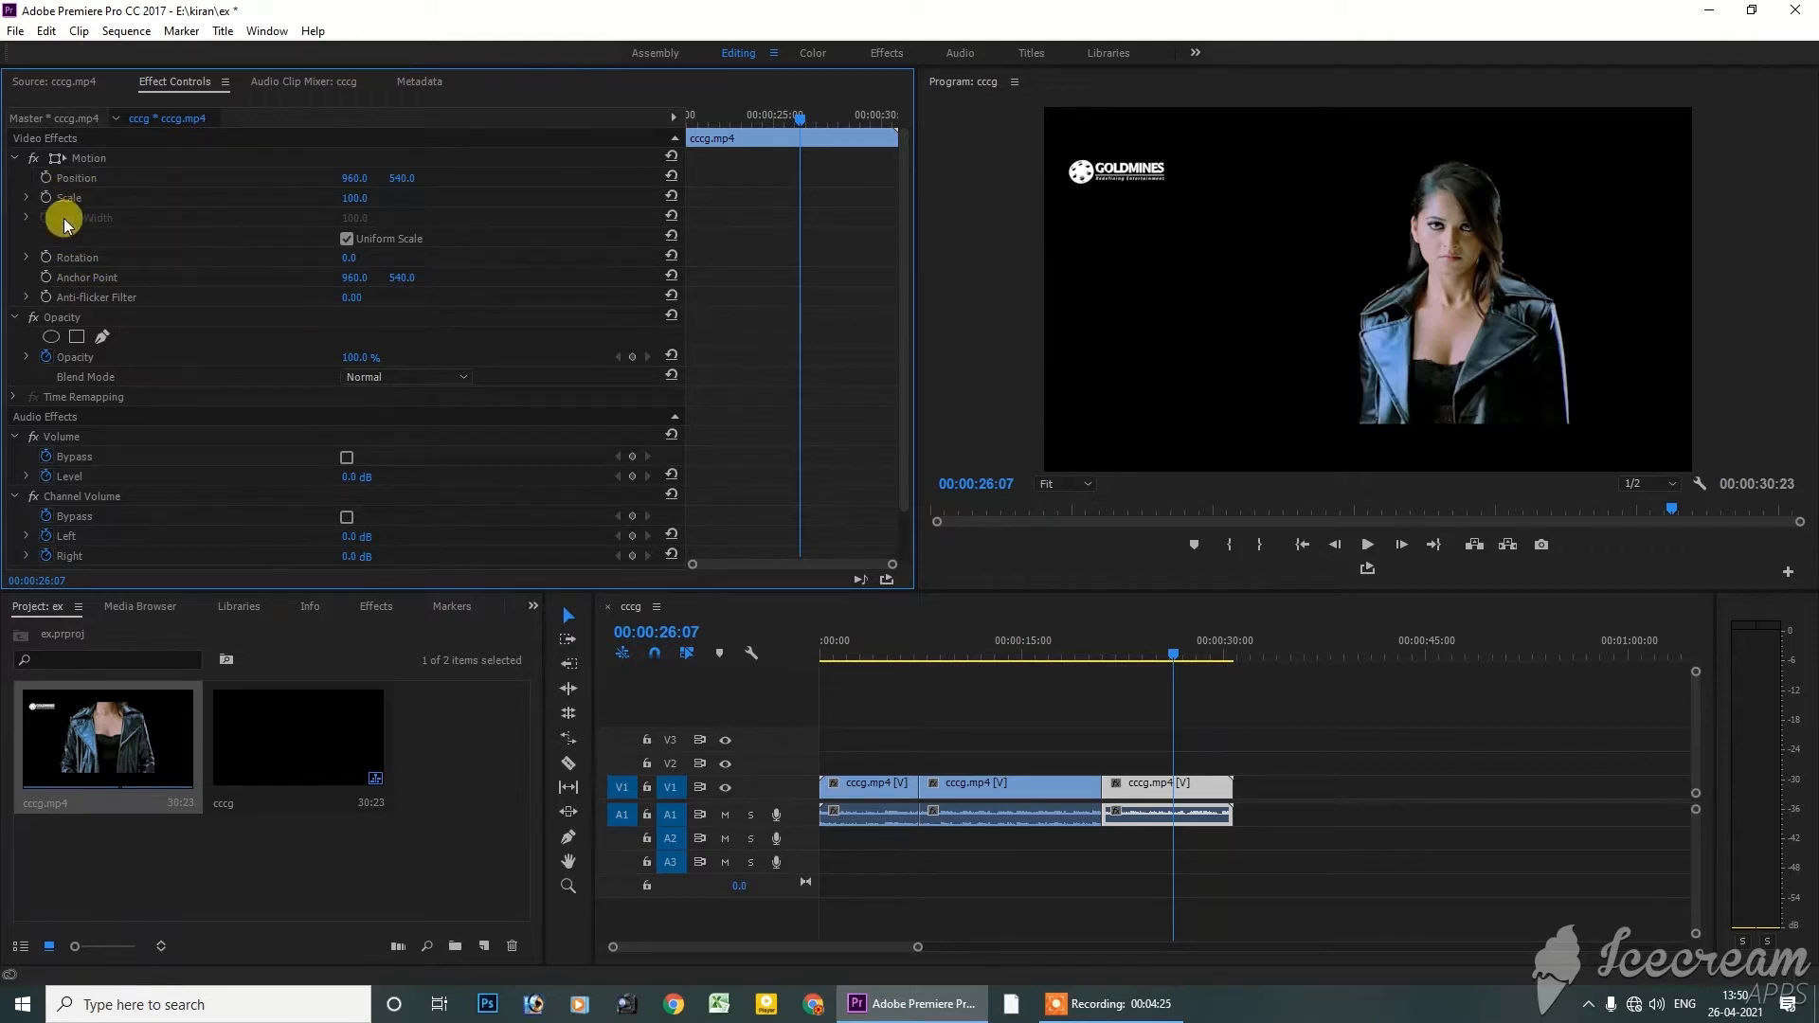
pyautogui.click(347, 256)
pyautogui.write('160')
pyautogui.press('Return')
pyautogui.moveTo(356, 257); pyautogui.dragTo(232, 258)
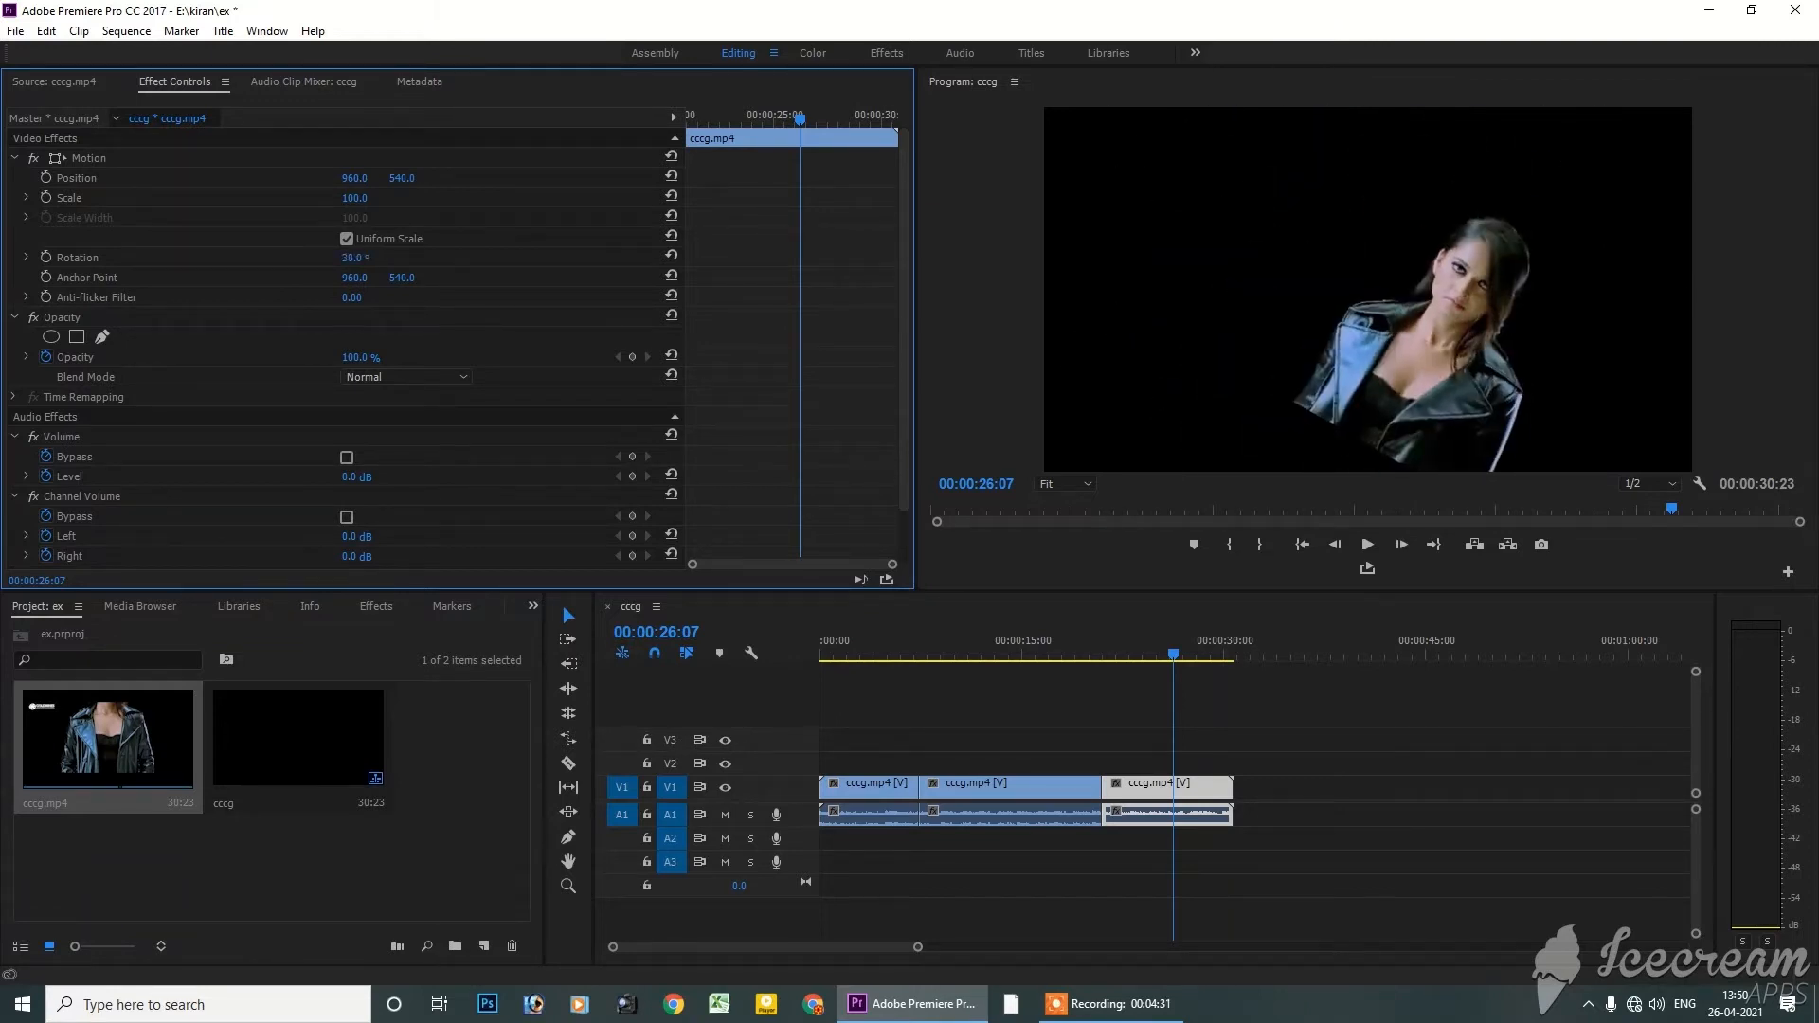
pyautogui.hotkey('ctrl', 'z')
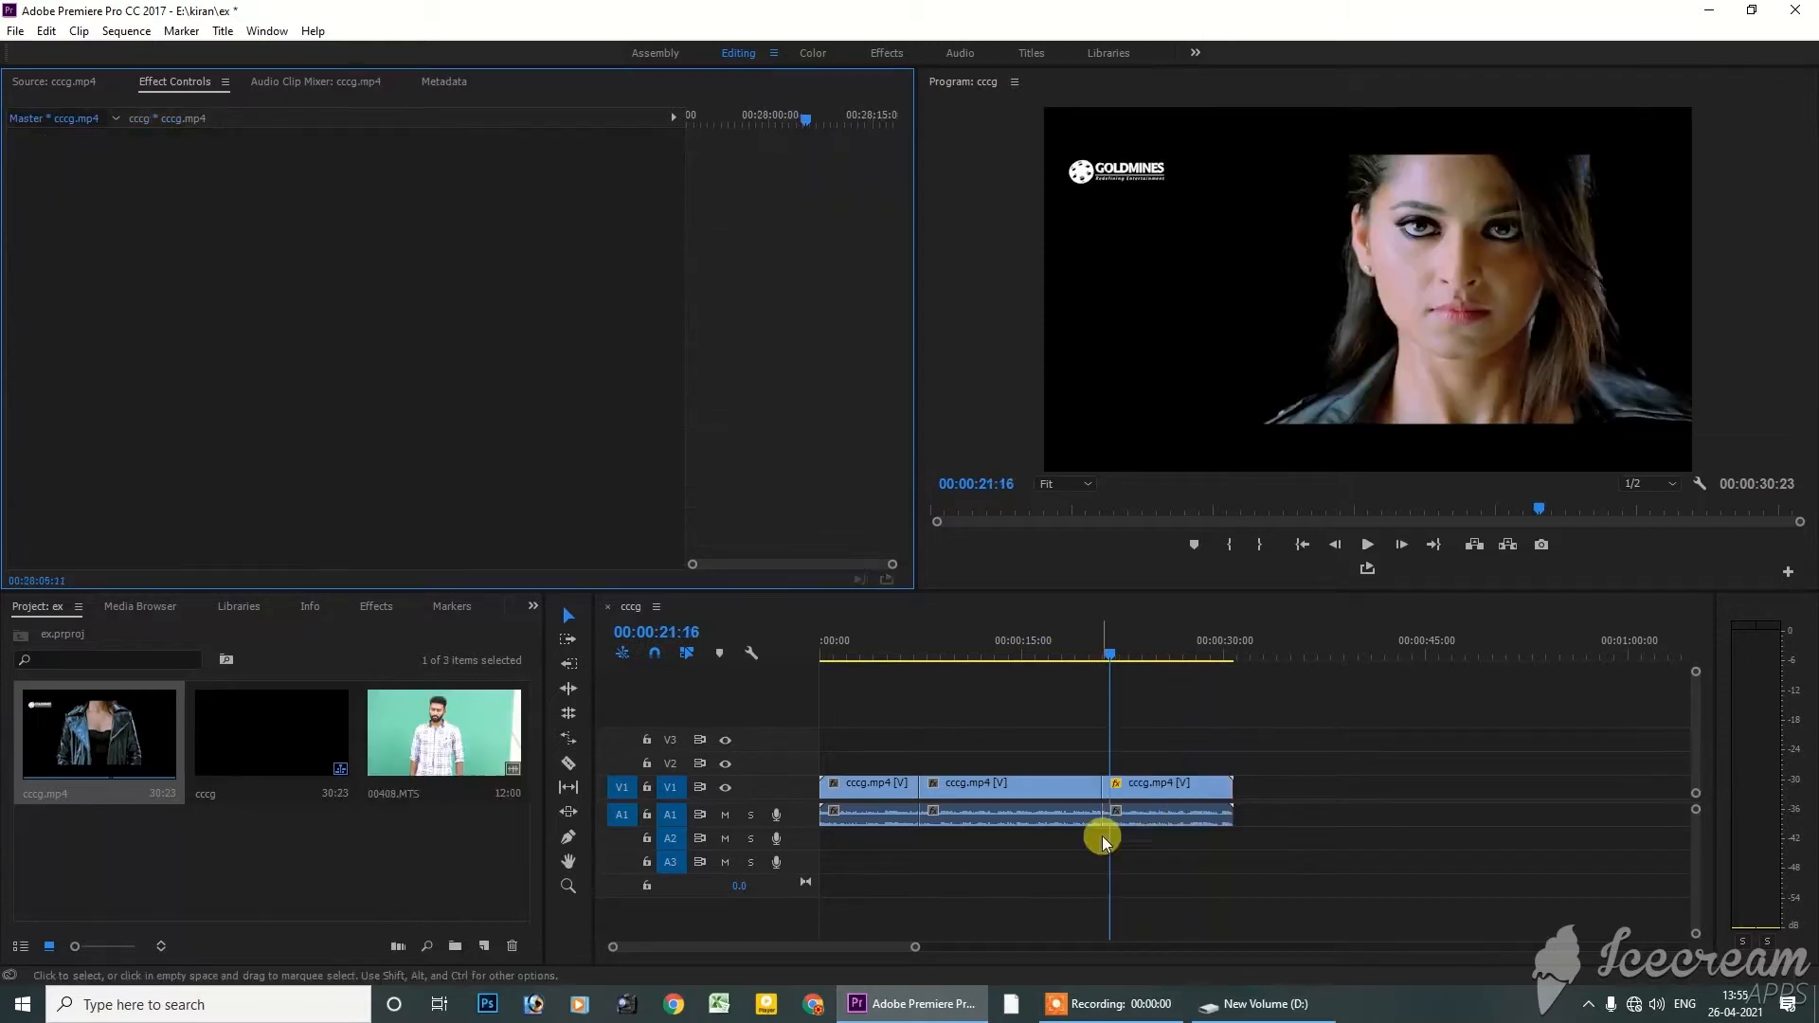
# Select the last segment, try rotating its frame clockwise around the centre, and undo that rotation
pyautogui.click(1163, 794)
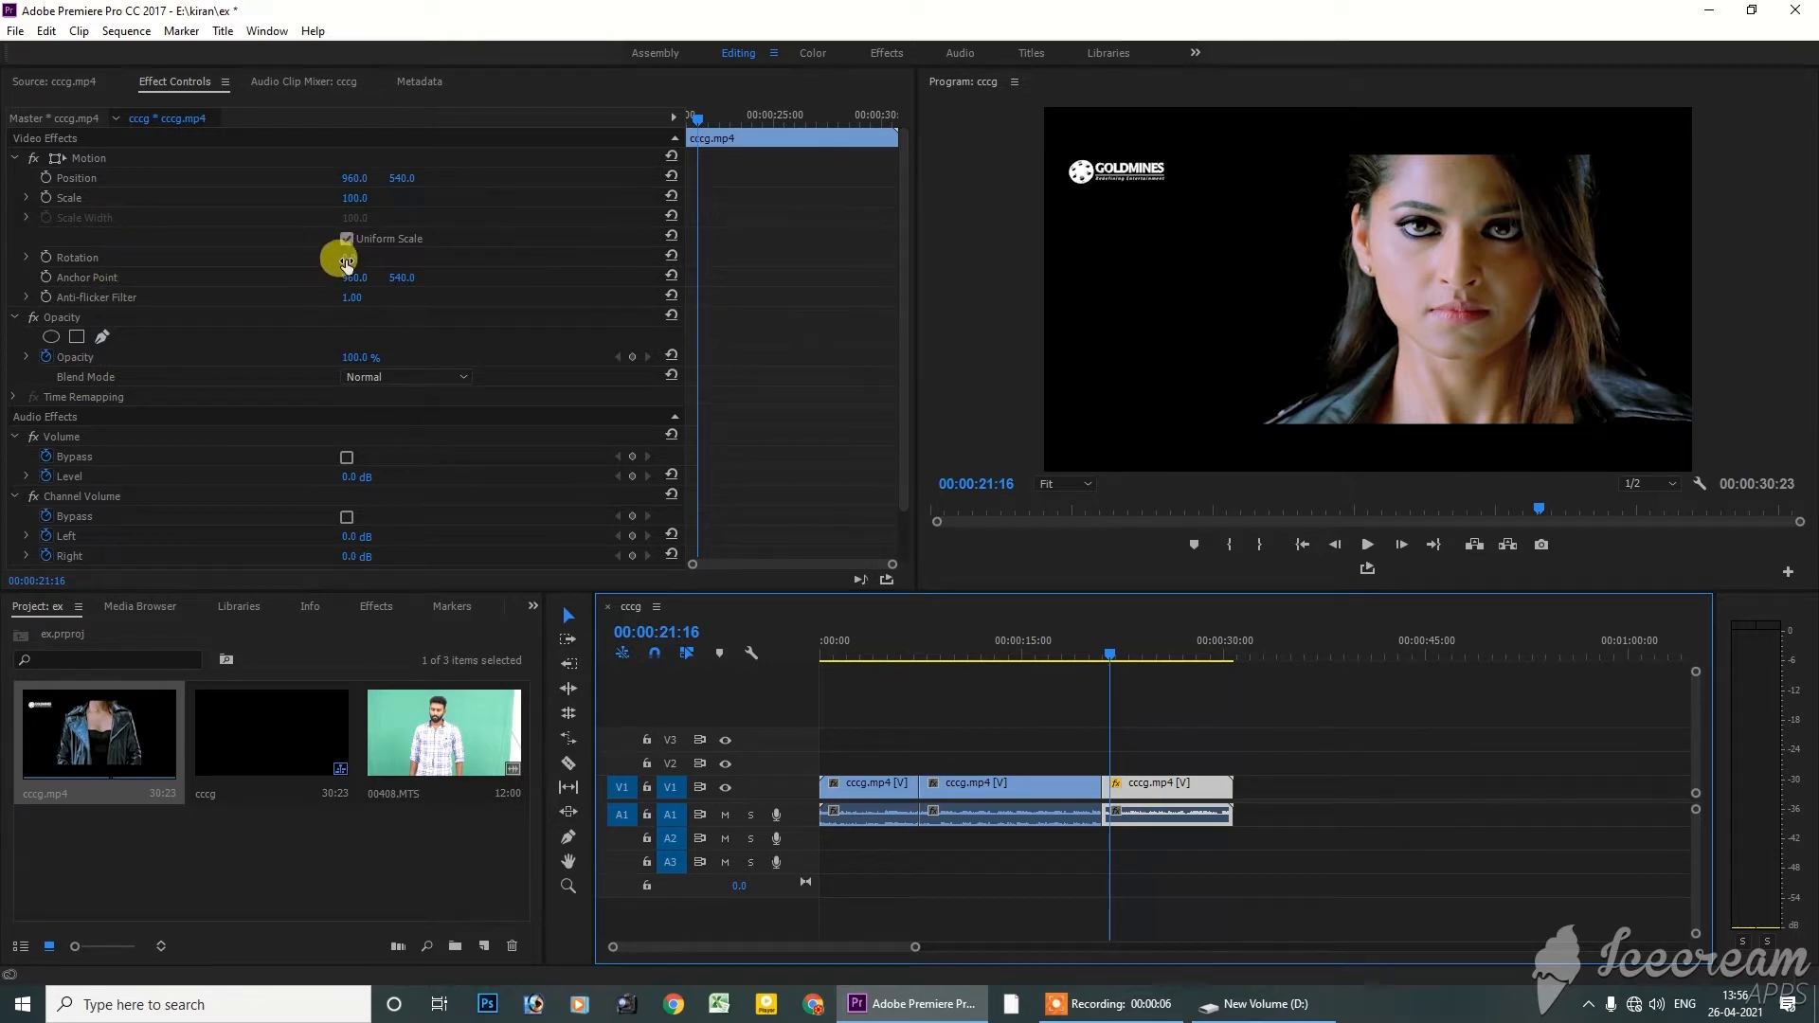
pyautogui.moveTo(337, 264)
pyautogui.mouseDown()
pyautogui.moveTo(422, 258)
pyautogui.moveTo(304, 258)
pyautogui.moveTo(373, 258)
pyautogui.mouseUp()
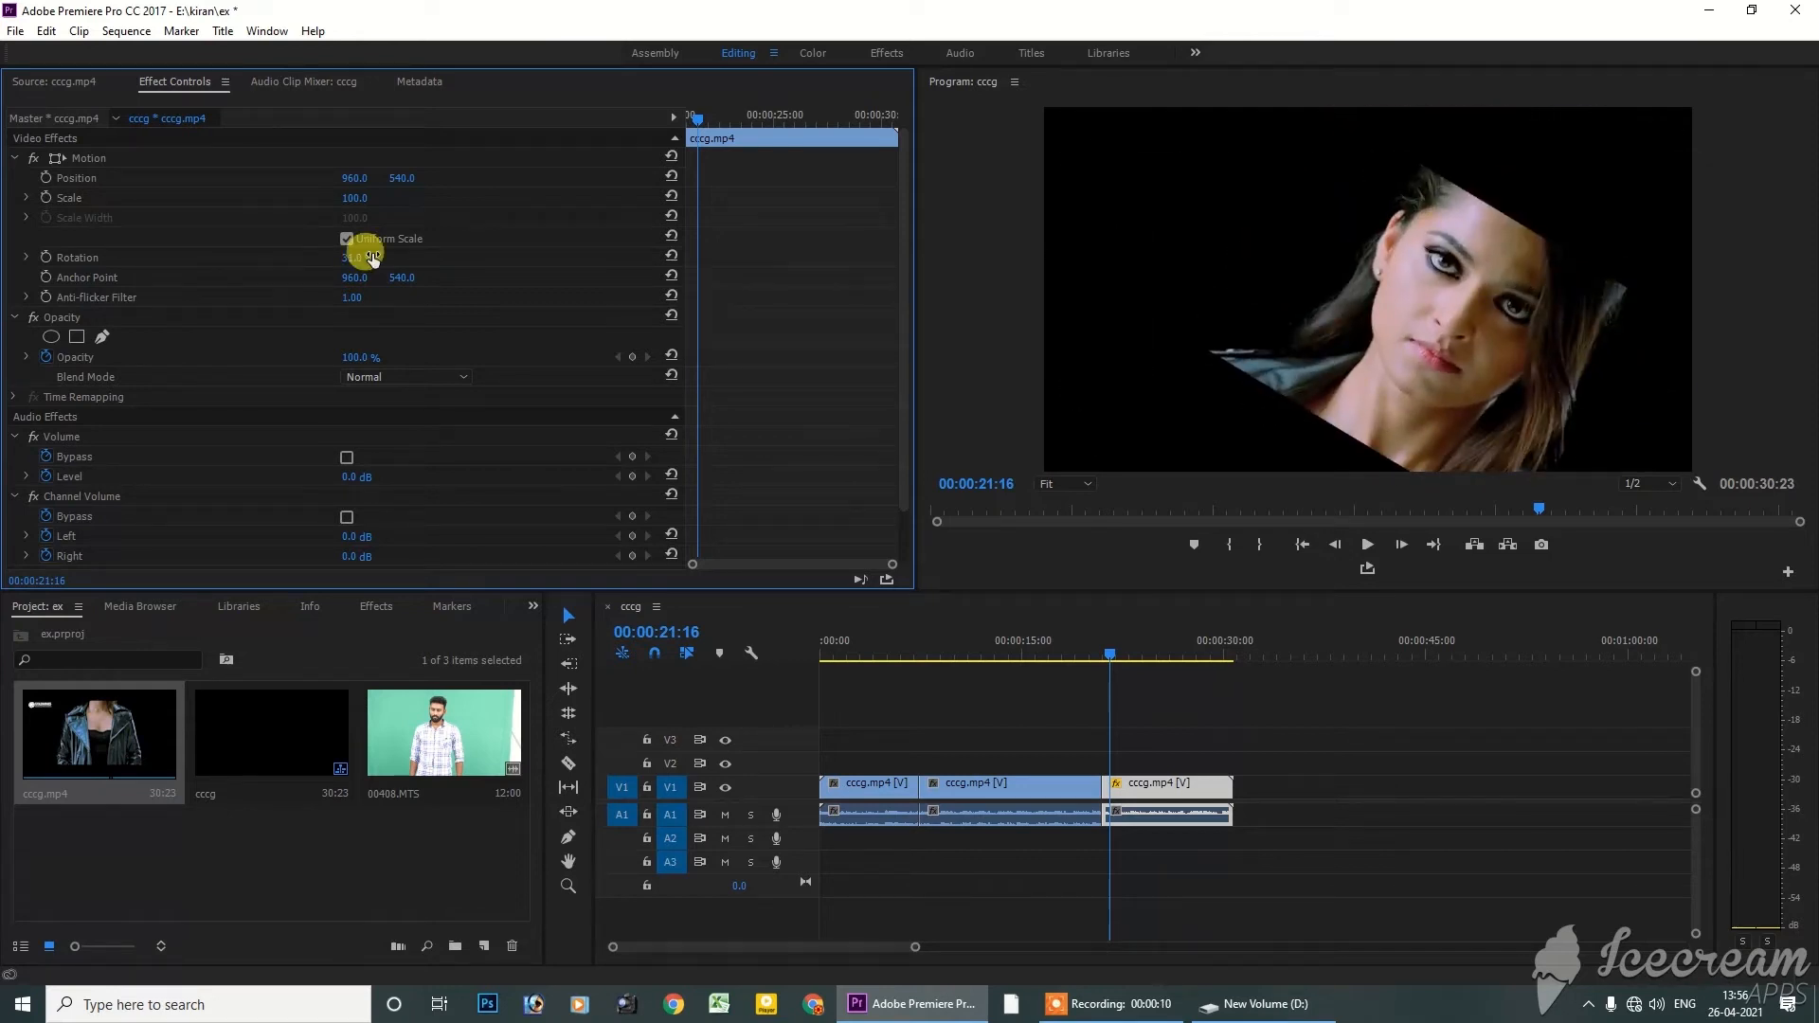
pyautogui.hotkey('ctrl', 'z')
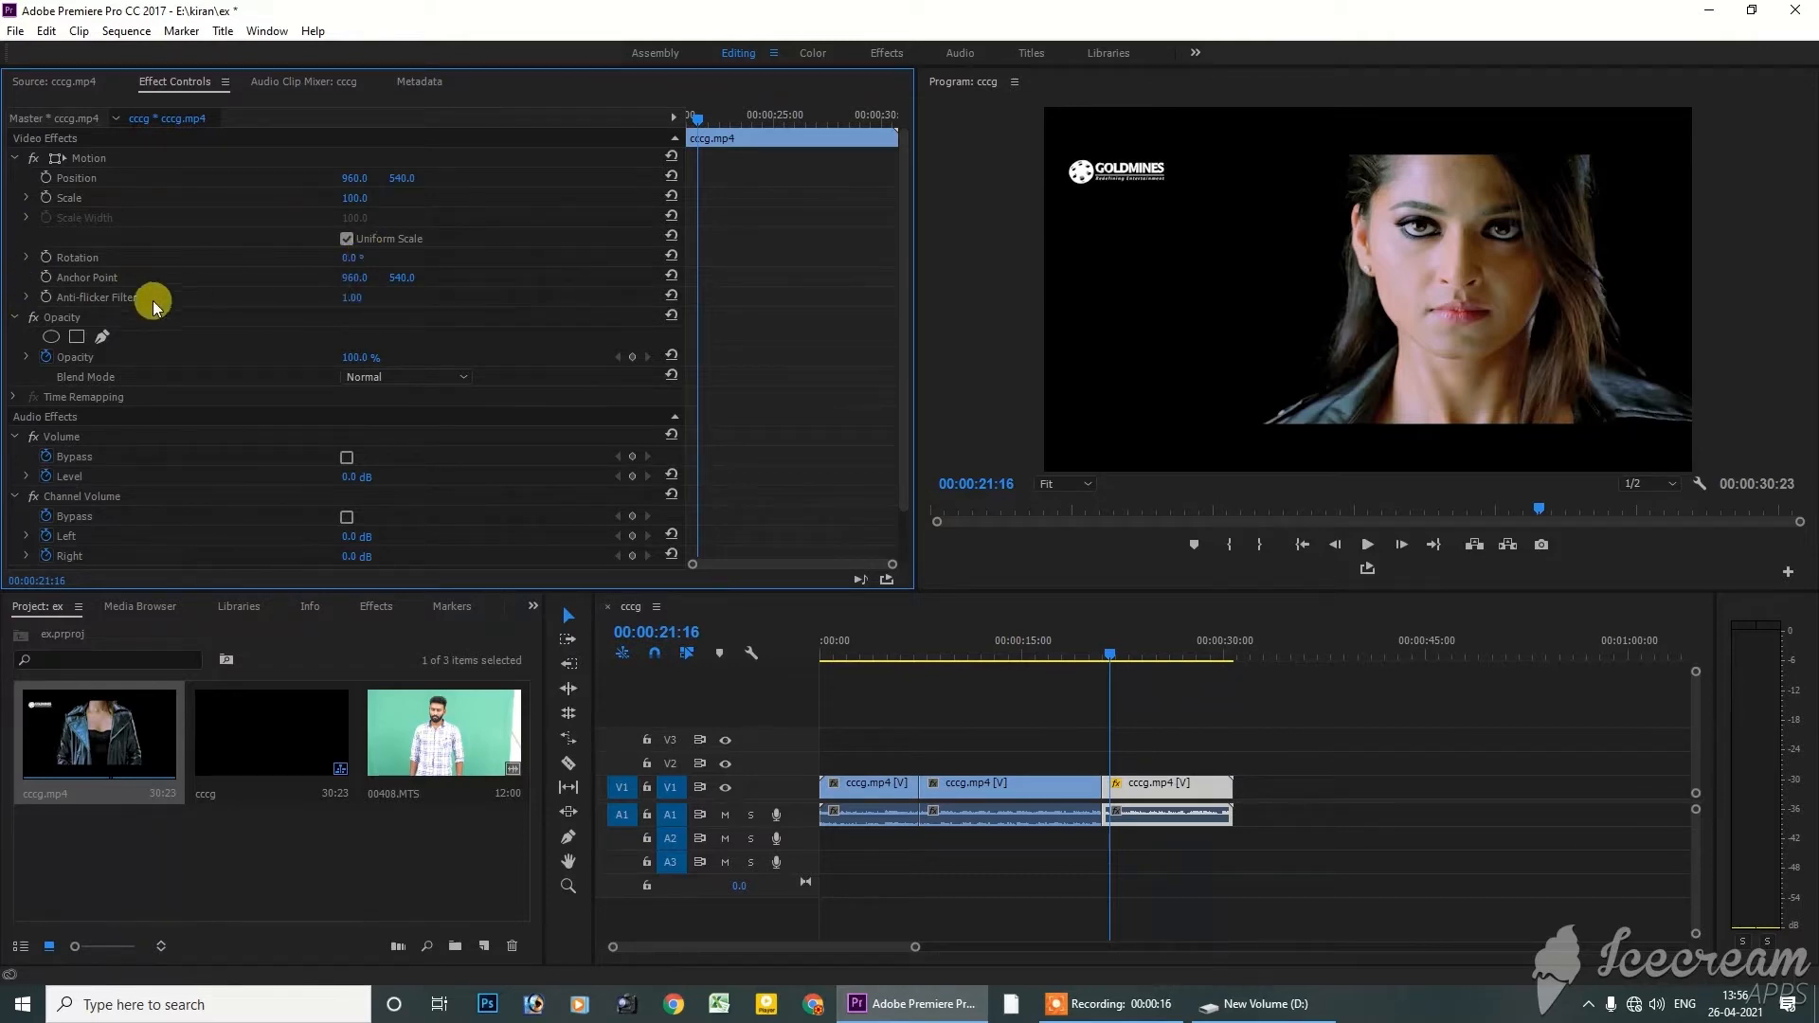
# Try moving the last segment's anchor point to 137.5, 283.3 near the logo with a 27° Rotation, and undo both changes
pyautogui.click(82, 281)
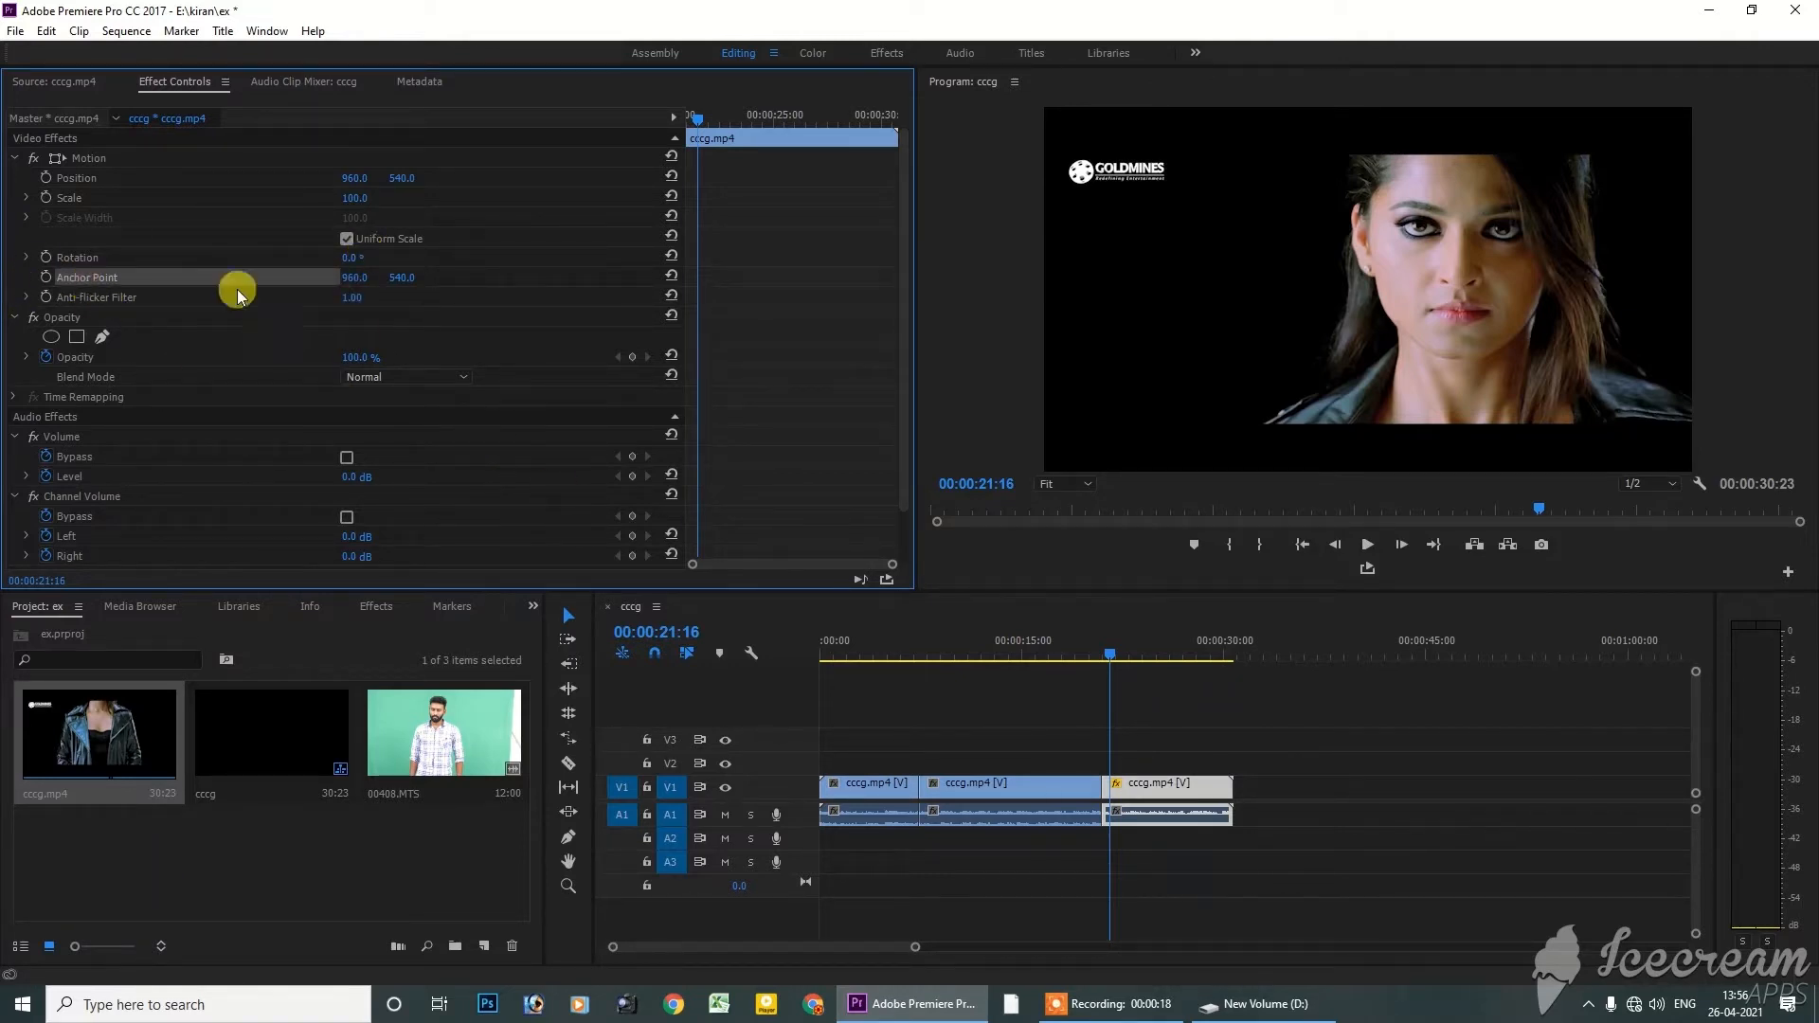
pyautogui.click(76, 158)
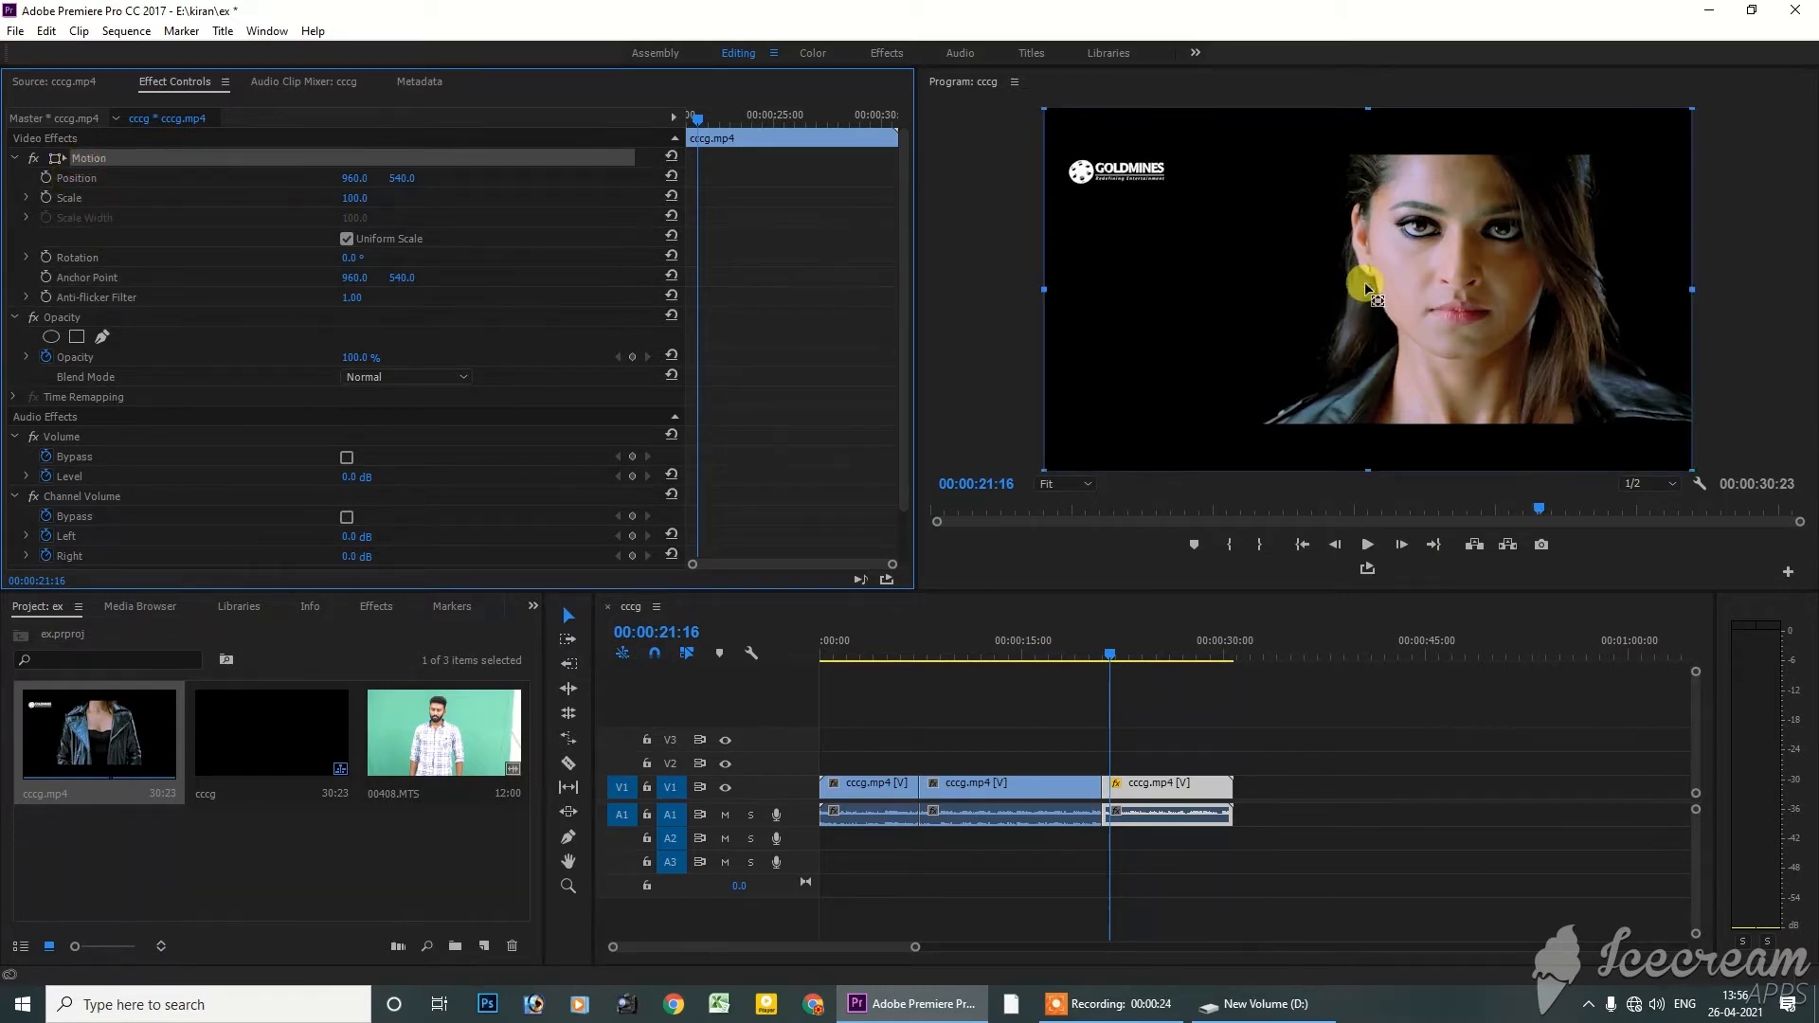
pyautogui.moveTo(1366, 292); pyautogui.dragTo(1100, 212)
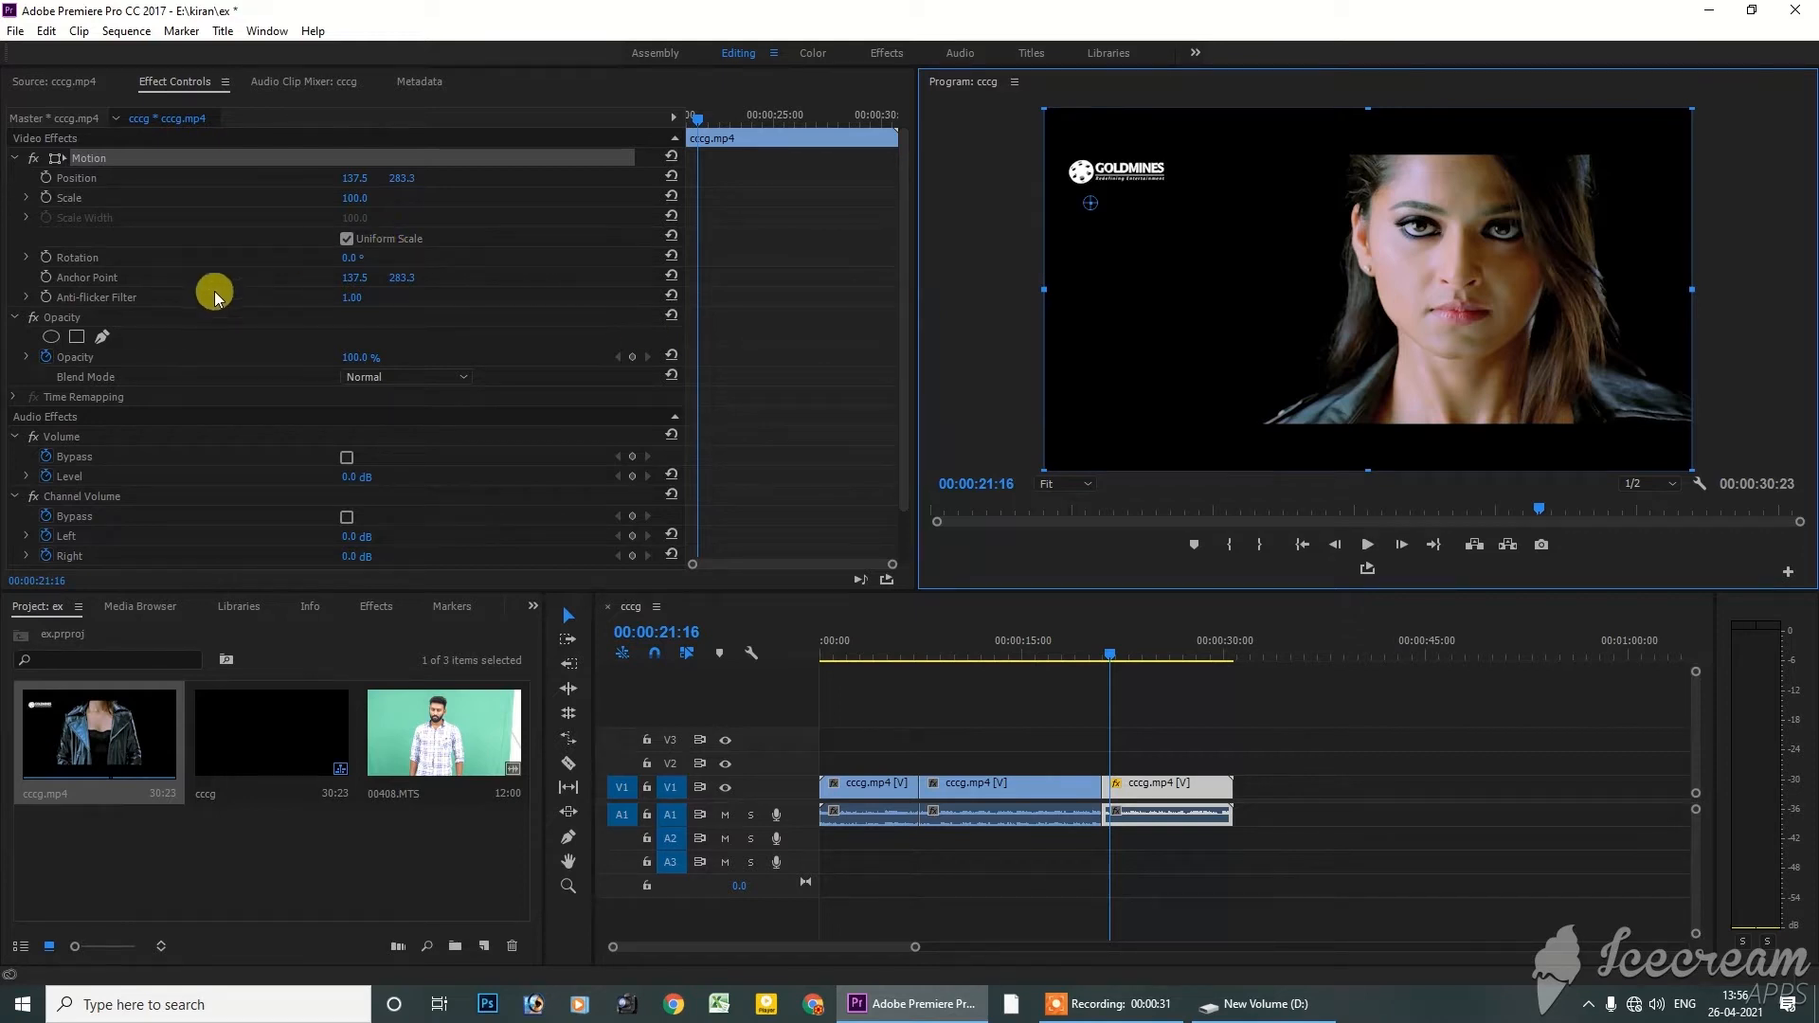
pyautogui.moveTo(349, 261); pyautogui.dragTo(374, 261)
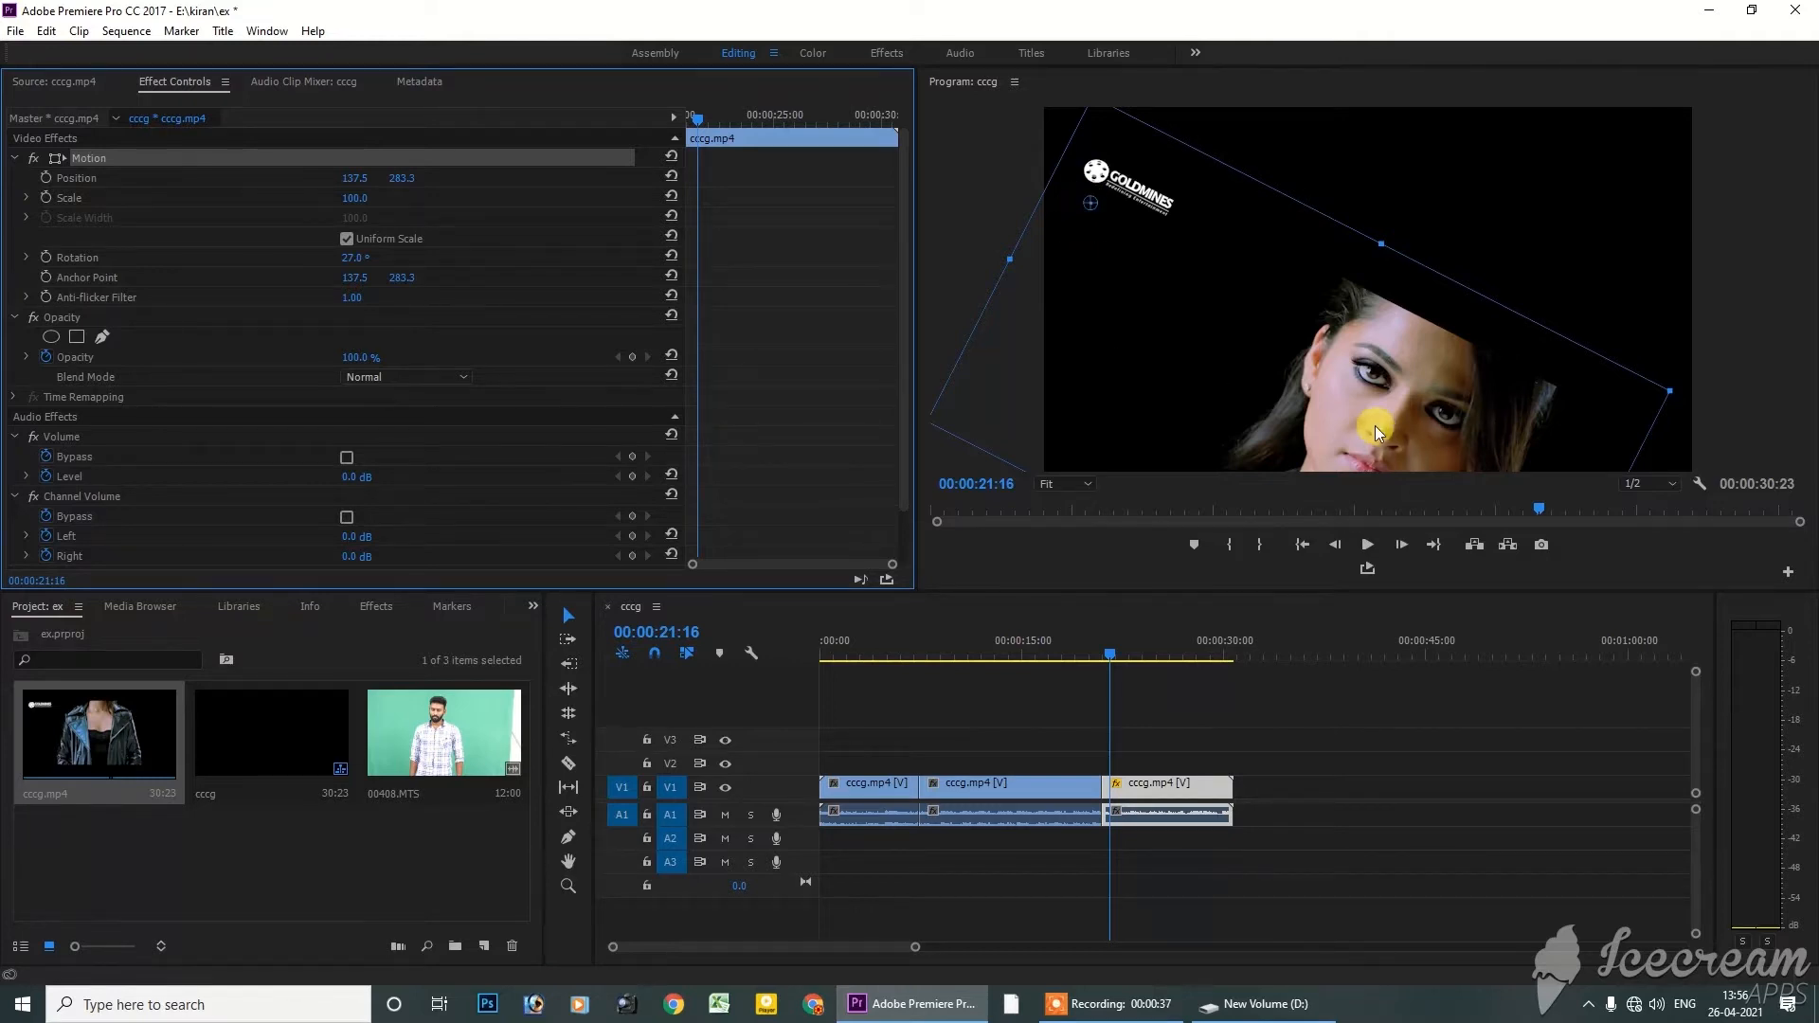
pyautogui.hotkey('ctrl', 'z')
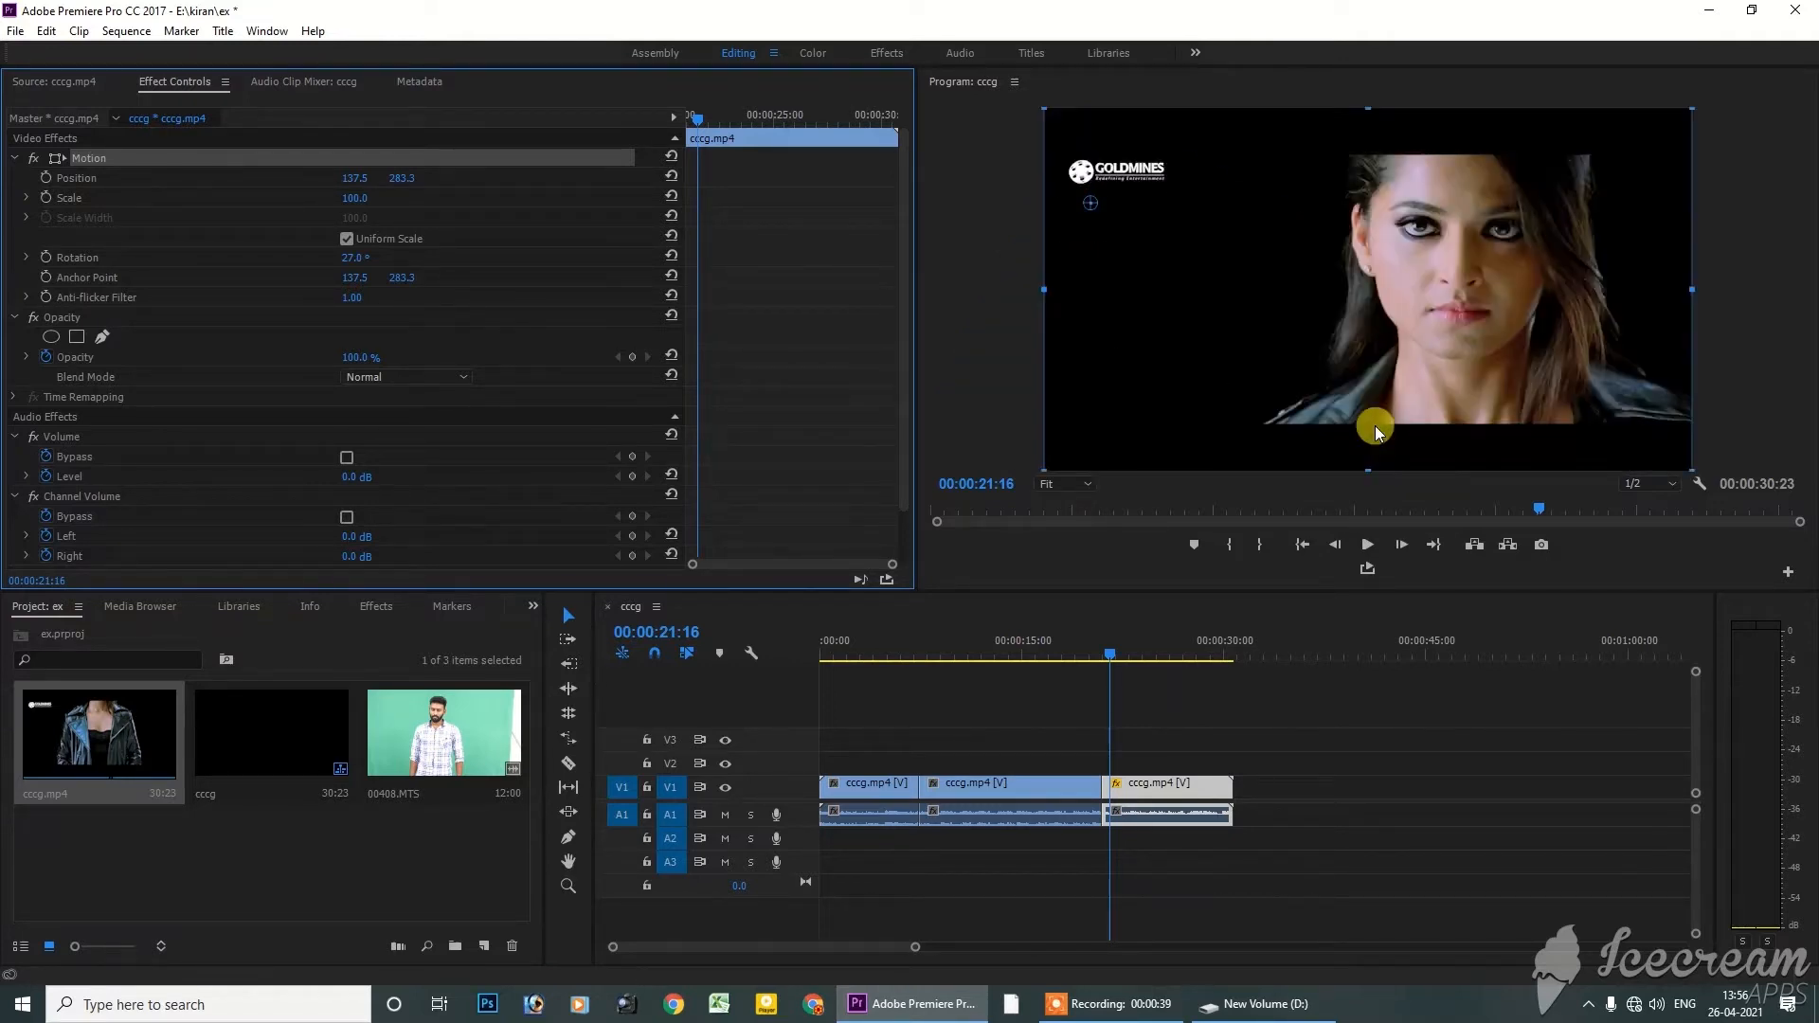
pyautogui.hotkey('ctrl', 'z')
# Try rotating the frame around its centred anchor point to 12° and 57°, and undo both rotations
pyautogui.moveTo(351, 262); pyautogui.dragTo(386, 265)
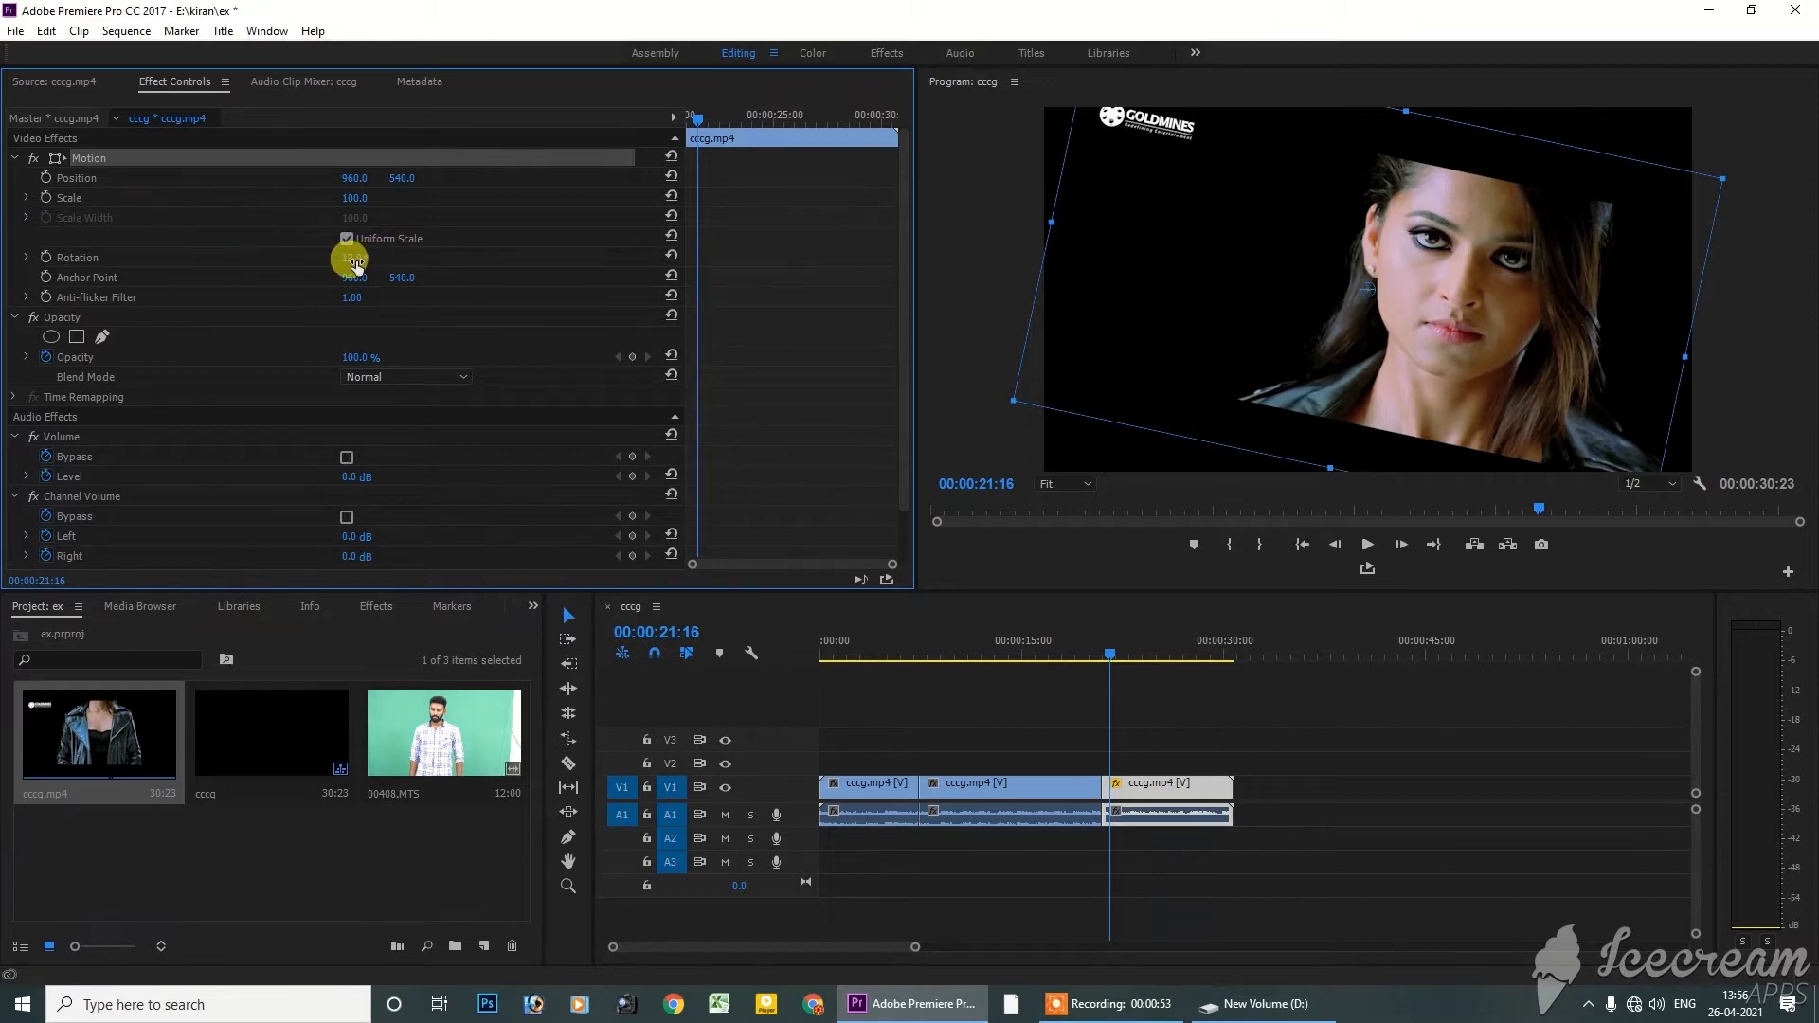
pyautogui.moveTo(356, 268); pyautogui.dragTo(389, 275)
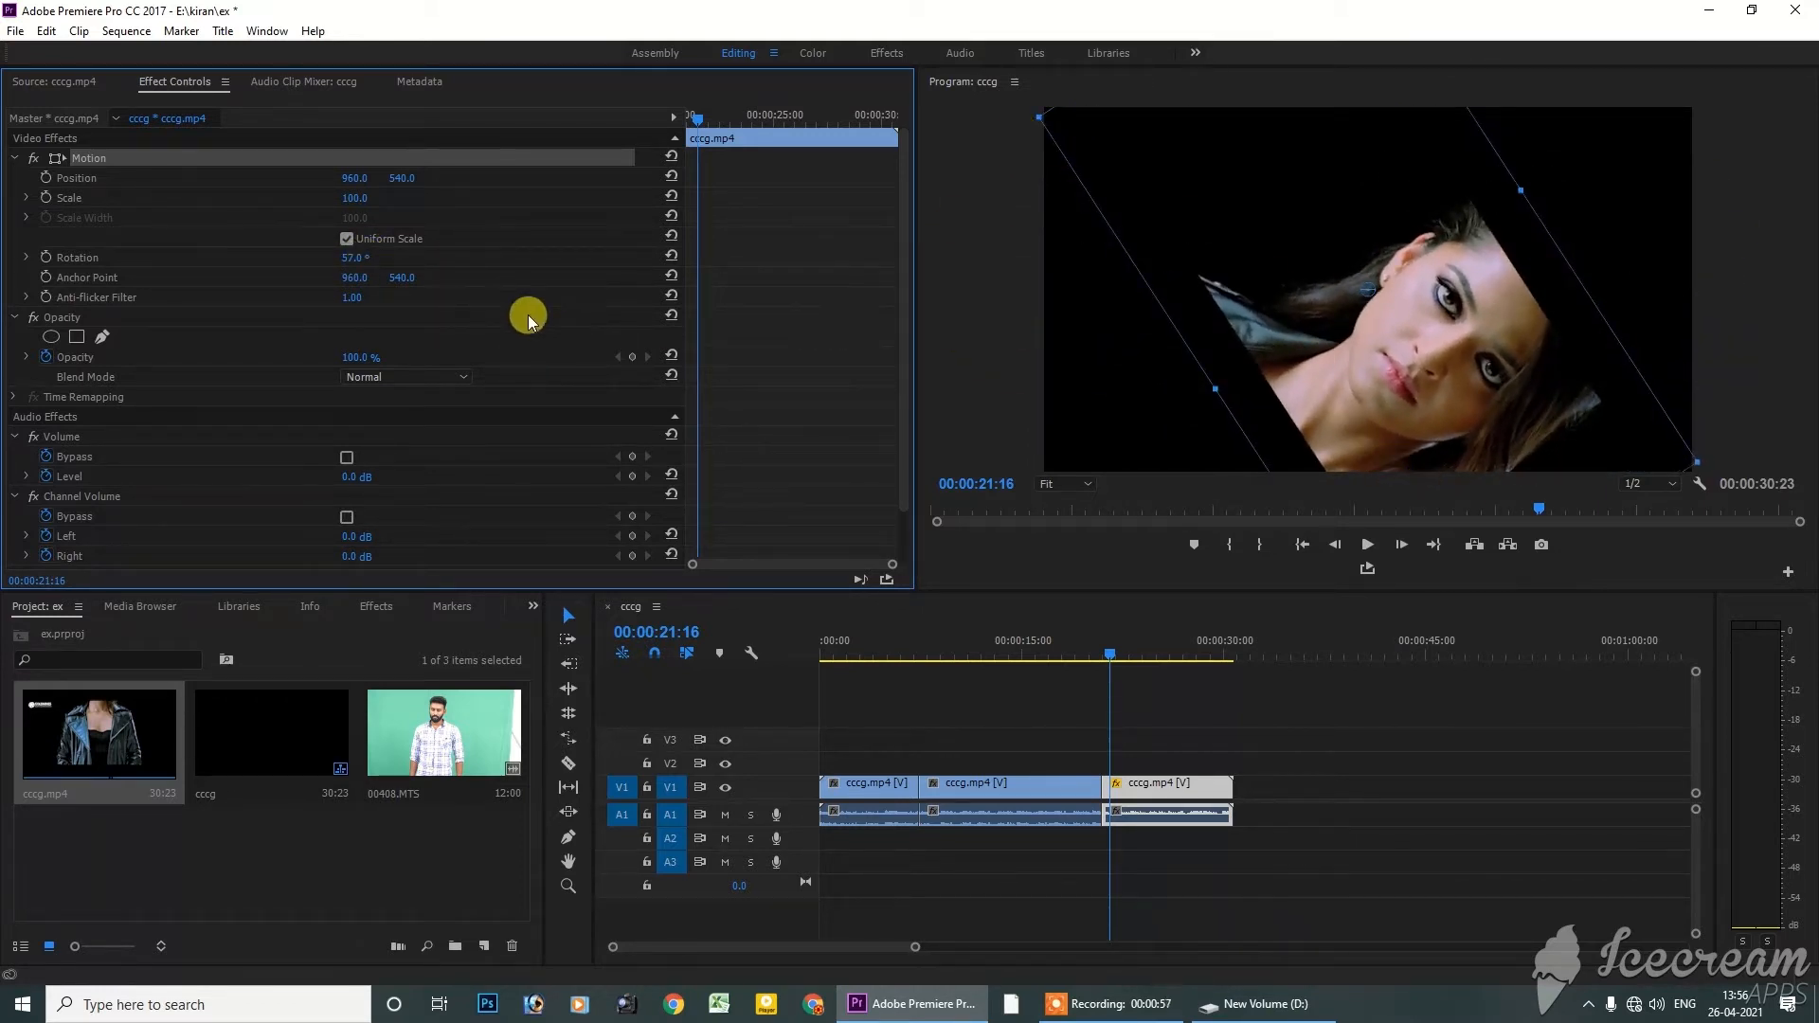
pyautogui.hotkey('ctrl', 'z')
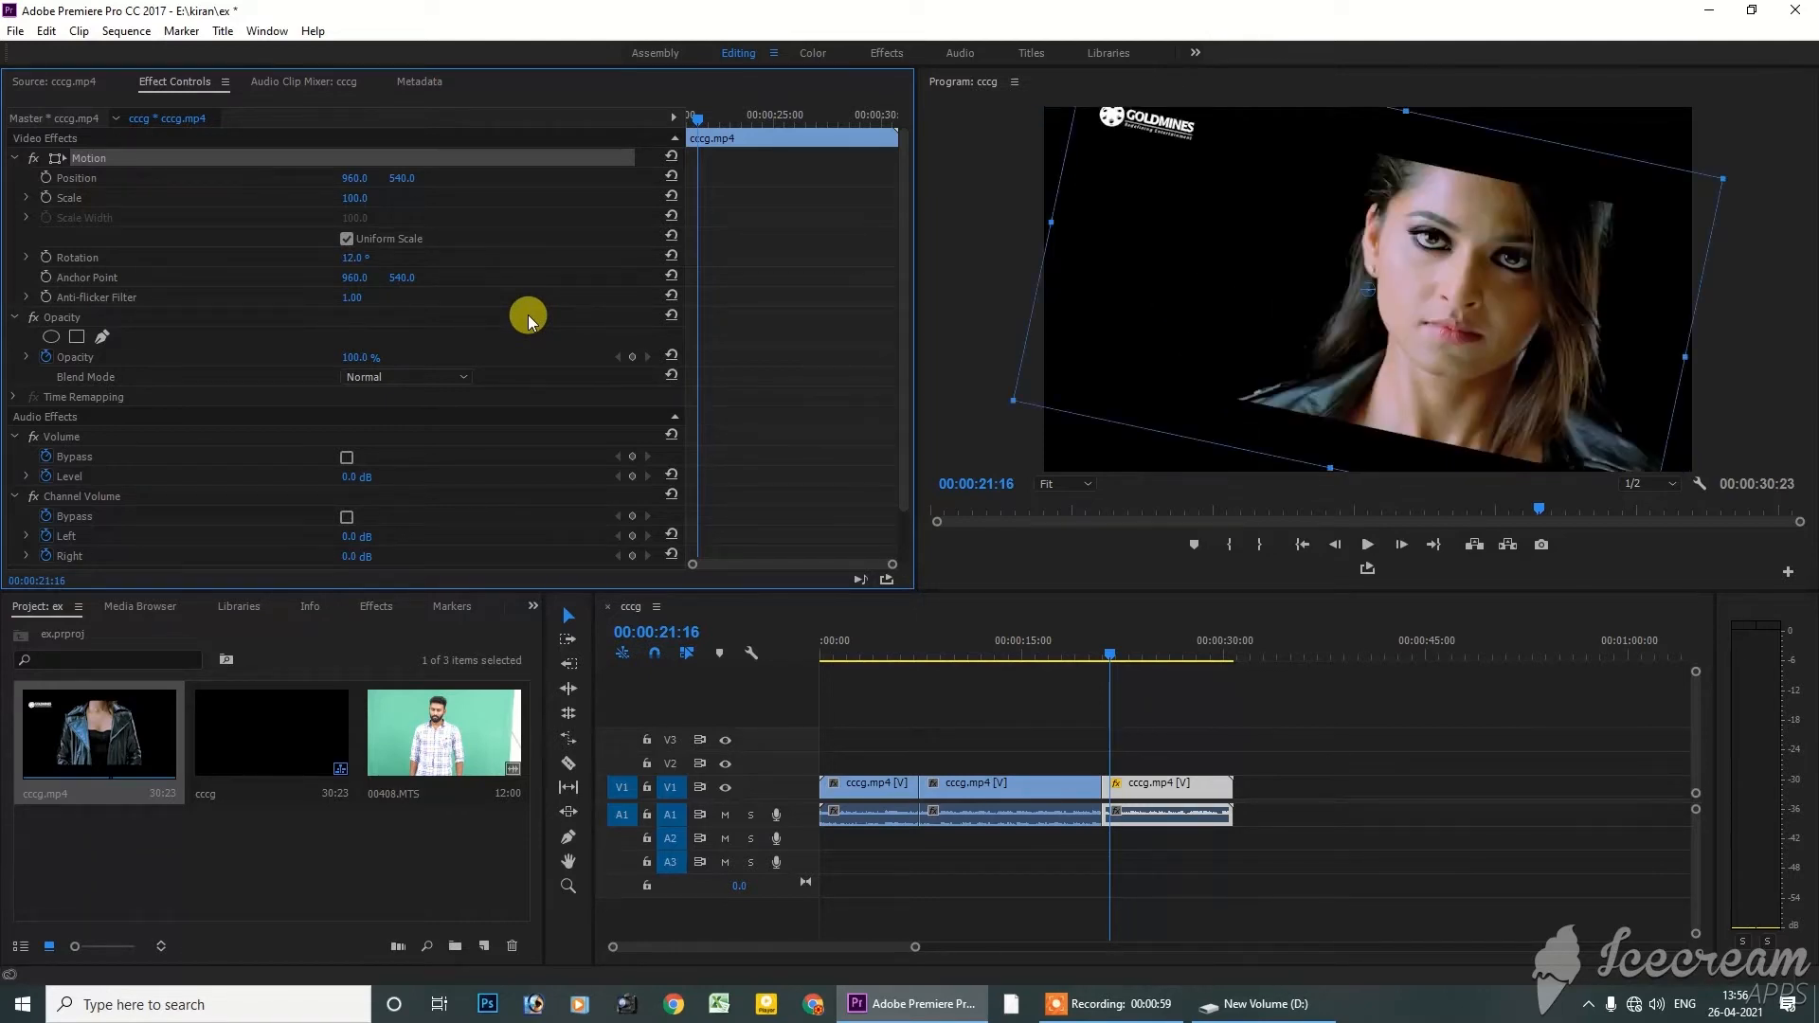
pyautogui.hotkey('ctrl', 'z')
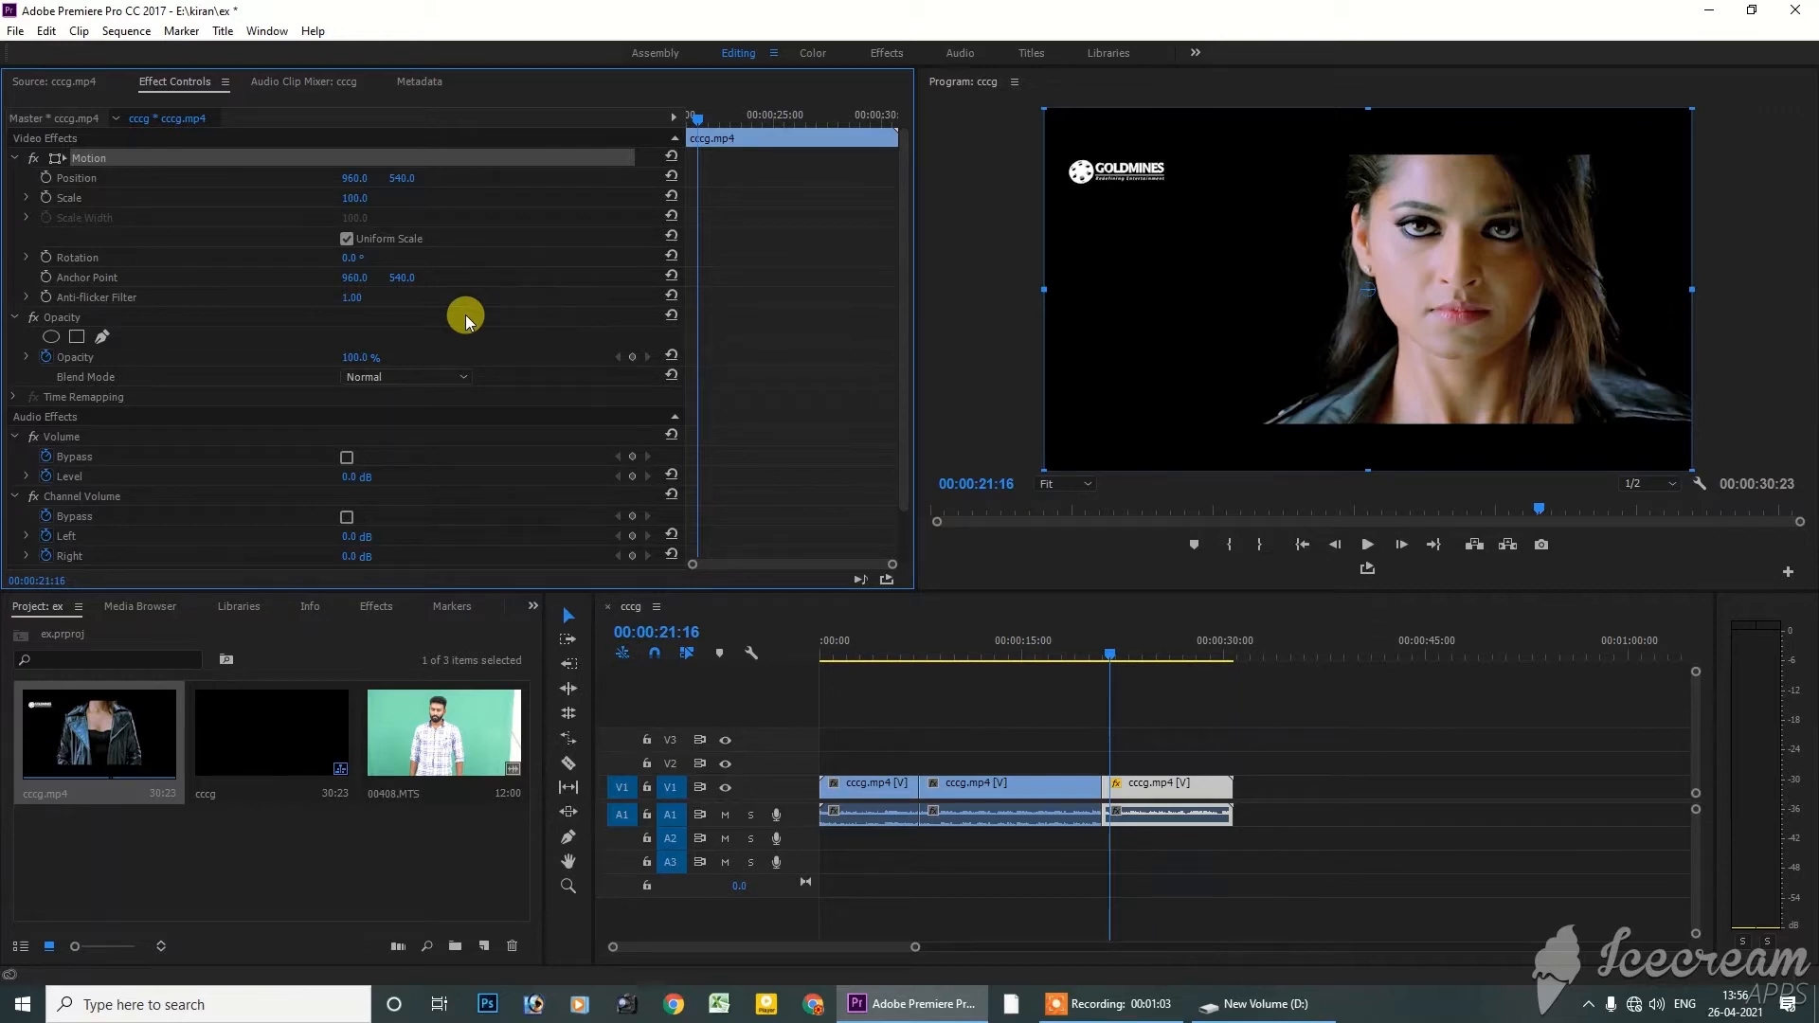
# Move the anchor point to the frame's upper-left corner at 16.8, 11.2 and try rotating around it, including to -12°
pyautogui.moveTo(1369, 288); pyautogui.dragTo(1050, 120)
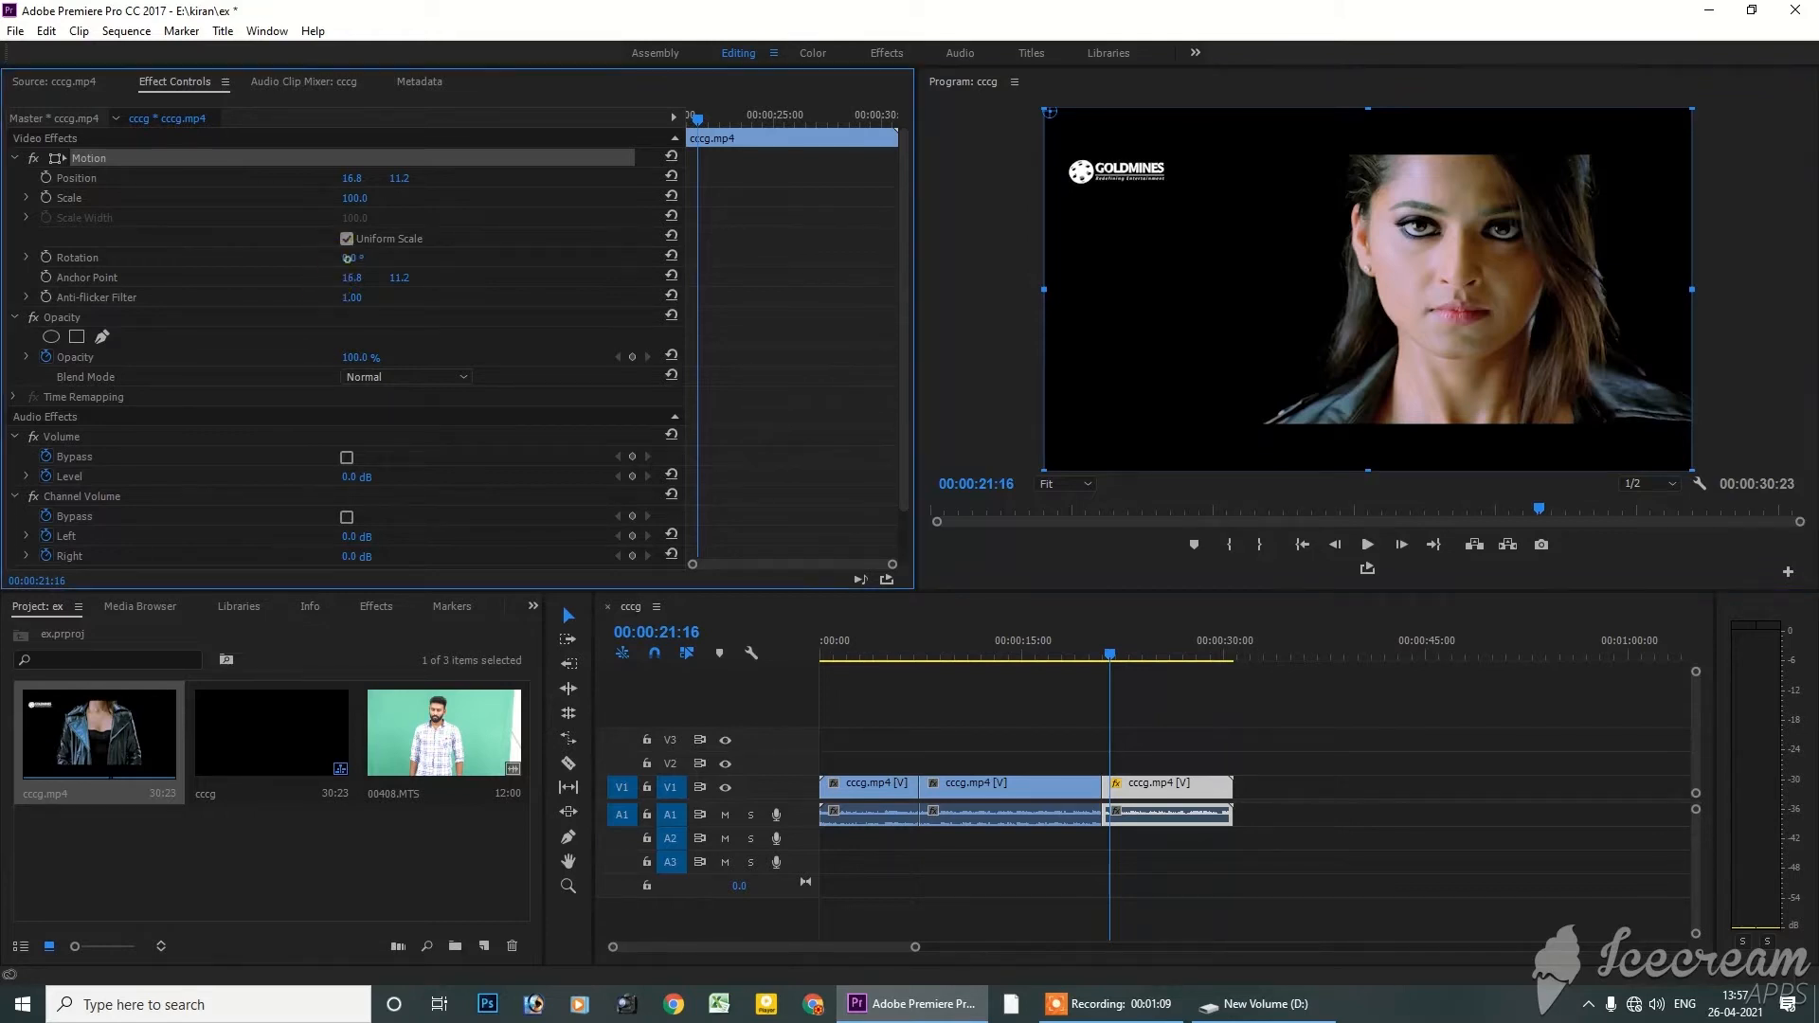
pyautogui.moveTo(350, 258)
pyautogui.mouseDown()
pyautogui.moveTo(393, 257)
pyautogui.moveTo(338, 258)
pyautogui.mouseUp()
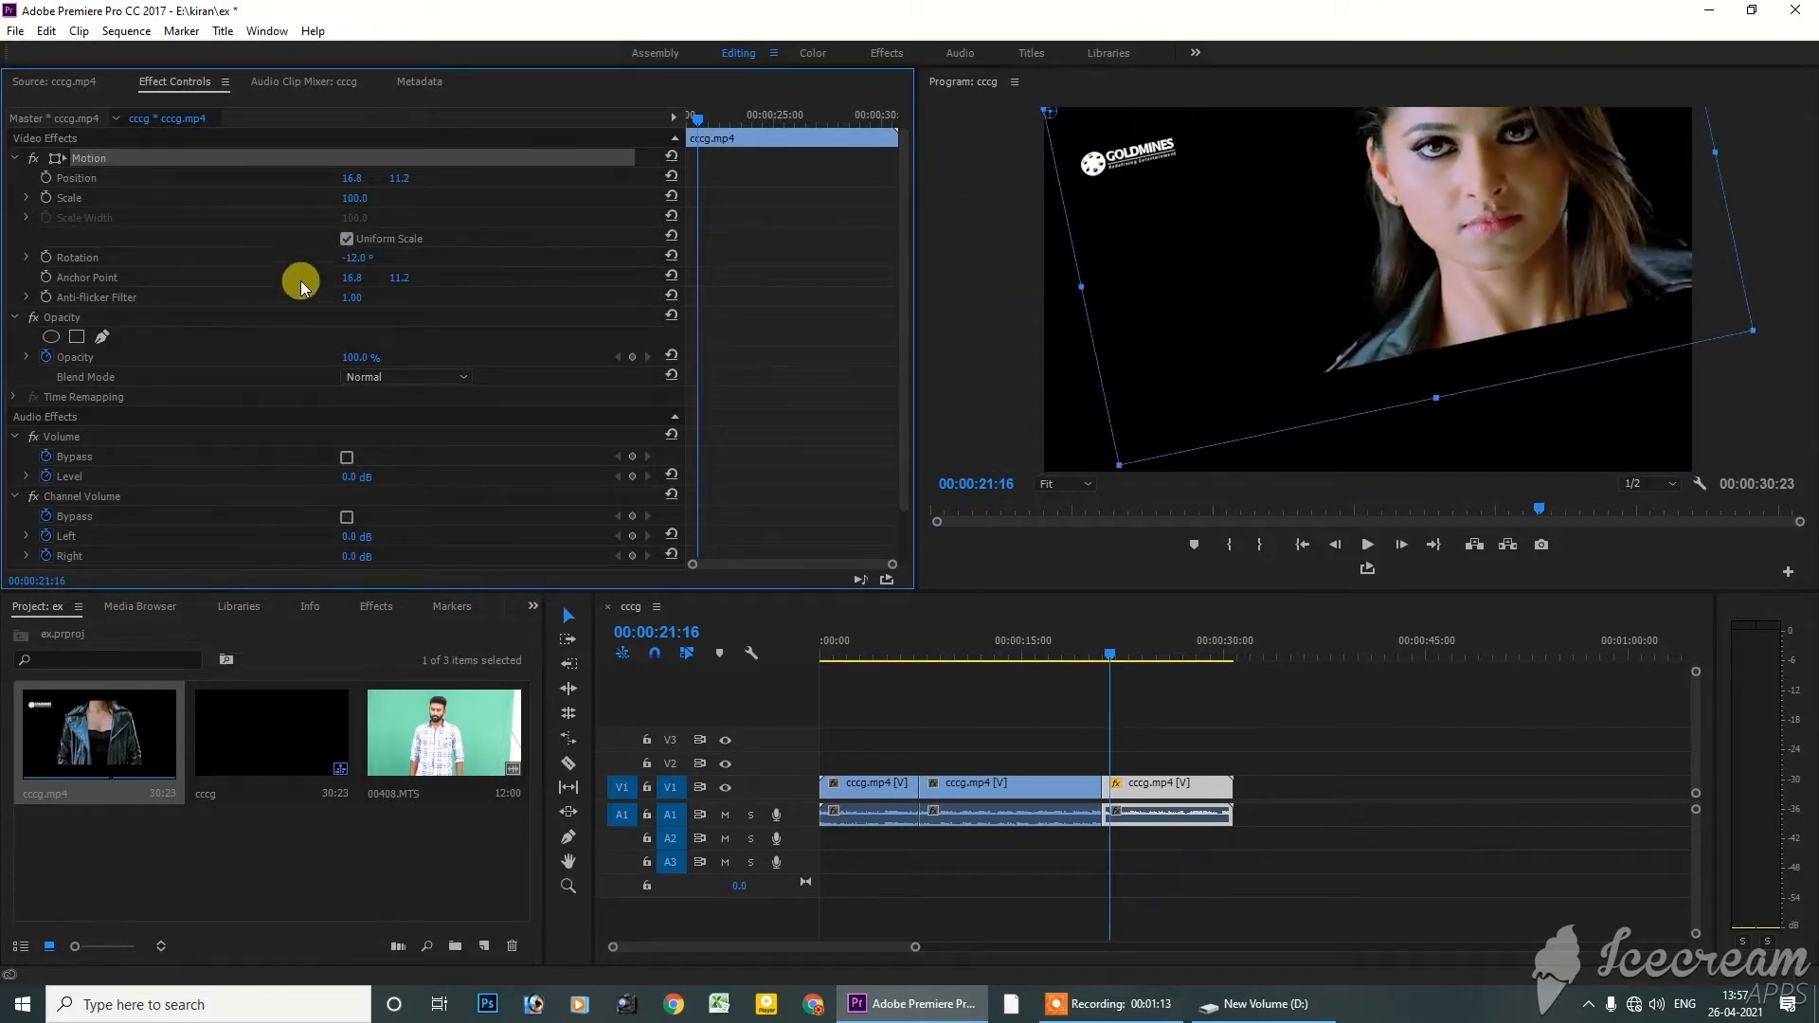
pyautogui.moveTo(353, 268)
pyautogui.mouseDown()
pyautogui.moveTo(299, 268)
pyautogui.moveTo(431, 268)
pyautogui.moveTo(373, 258)
pyautogui.mouseUp()
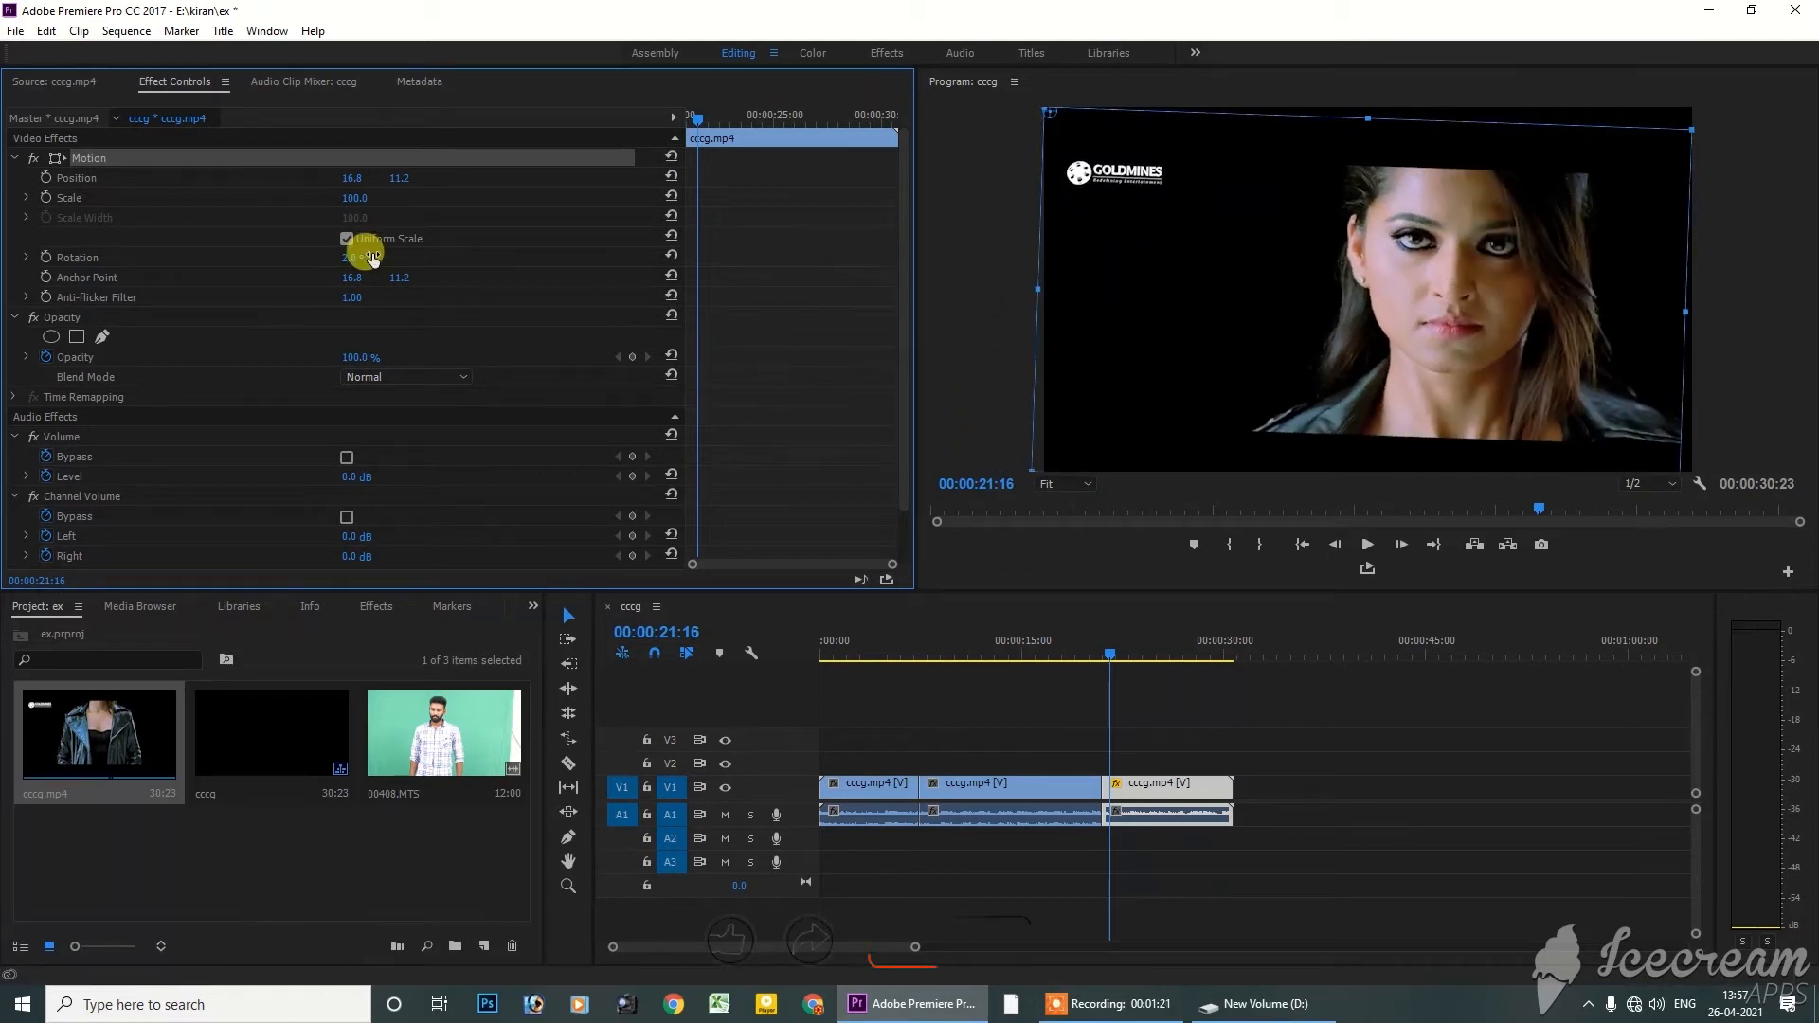
pyautogui.moveTo(373, 258)
pyautogui.mouseDown()
pyautogui.moveTo(341, 258)
pyautogui.moveTo(373, 257)
pyautogui.mouseUp()
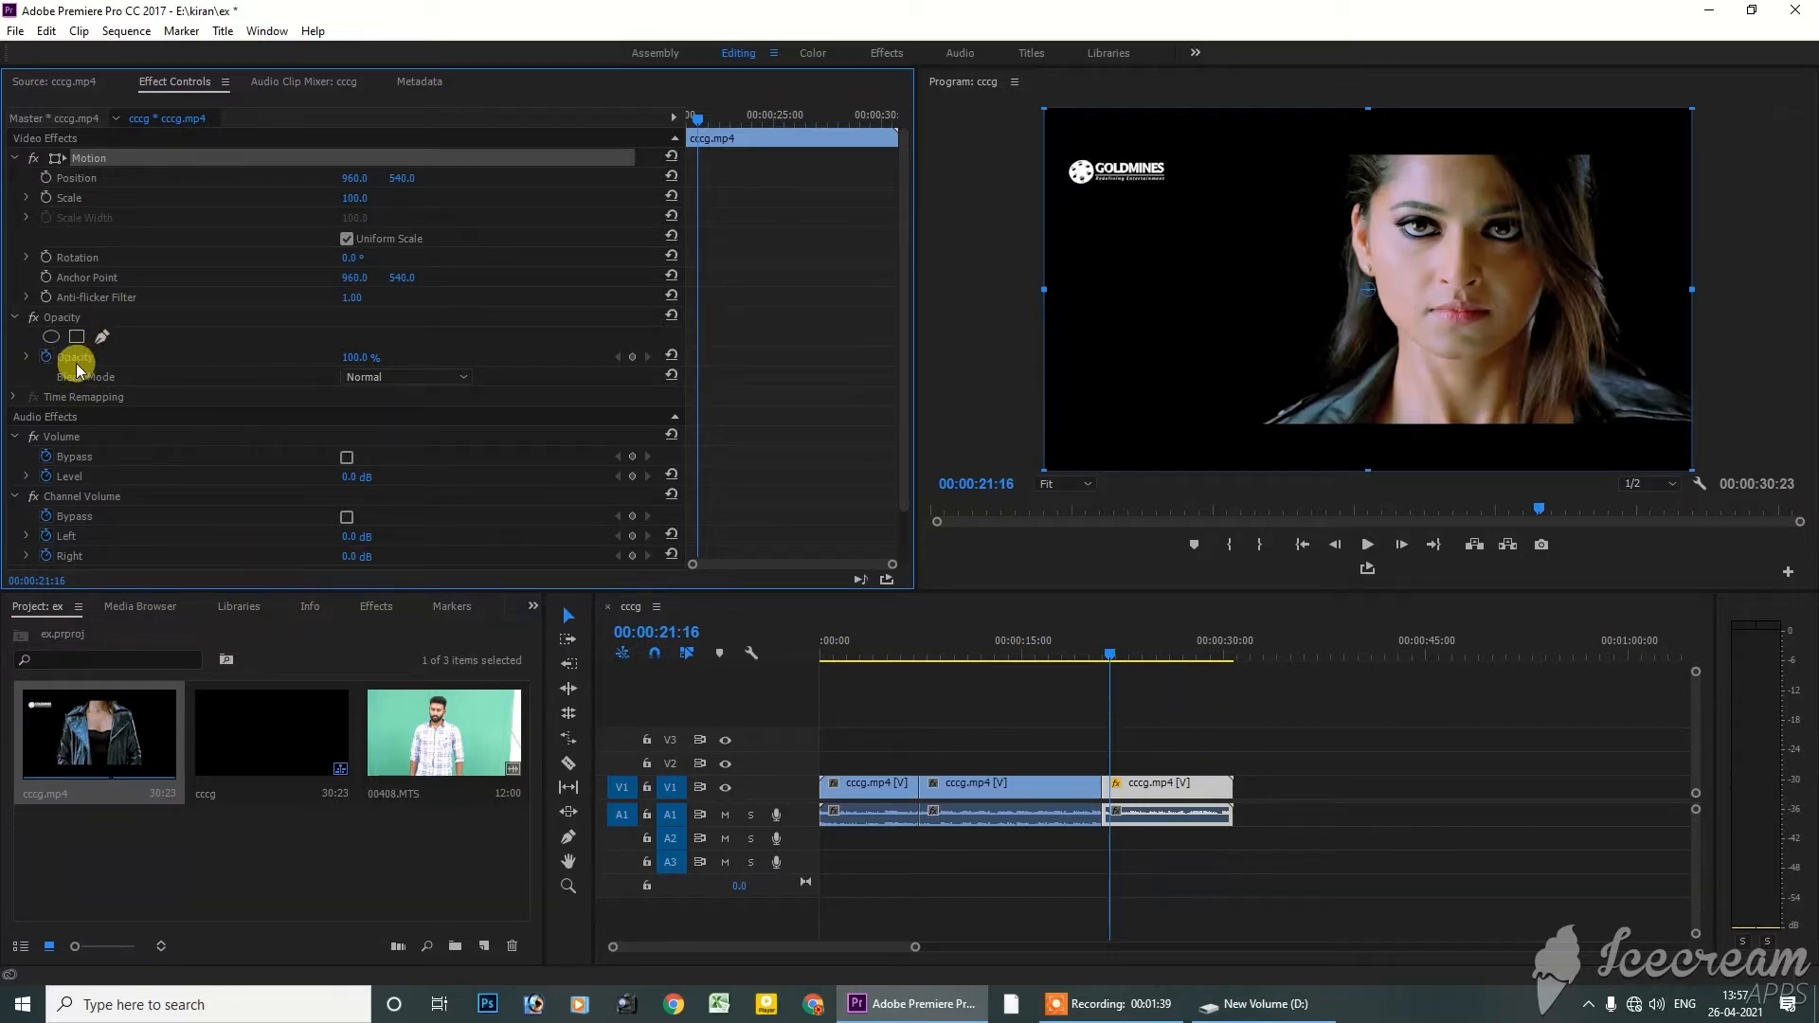
# Lower the last segment's Opacity and stack it on V3 above the second segment, with the playhead at 00:00:23:17
pyautogui.moveTo(353, 365); pyautogui.dragTo(299, 365)
pyautogui.moveTo(1120, 799); pyautogui.dragTo(1157, 746)
pyautogui.click(1062, 787)
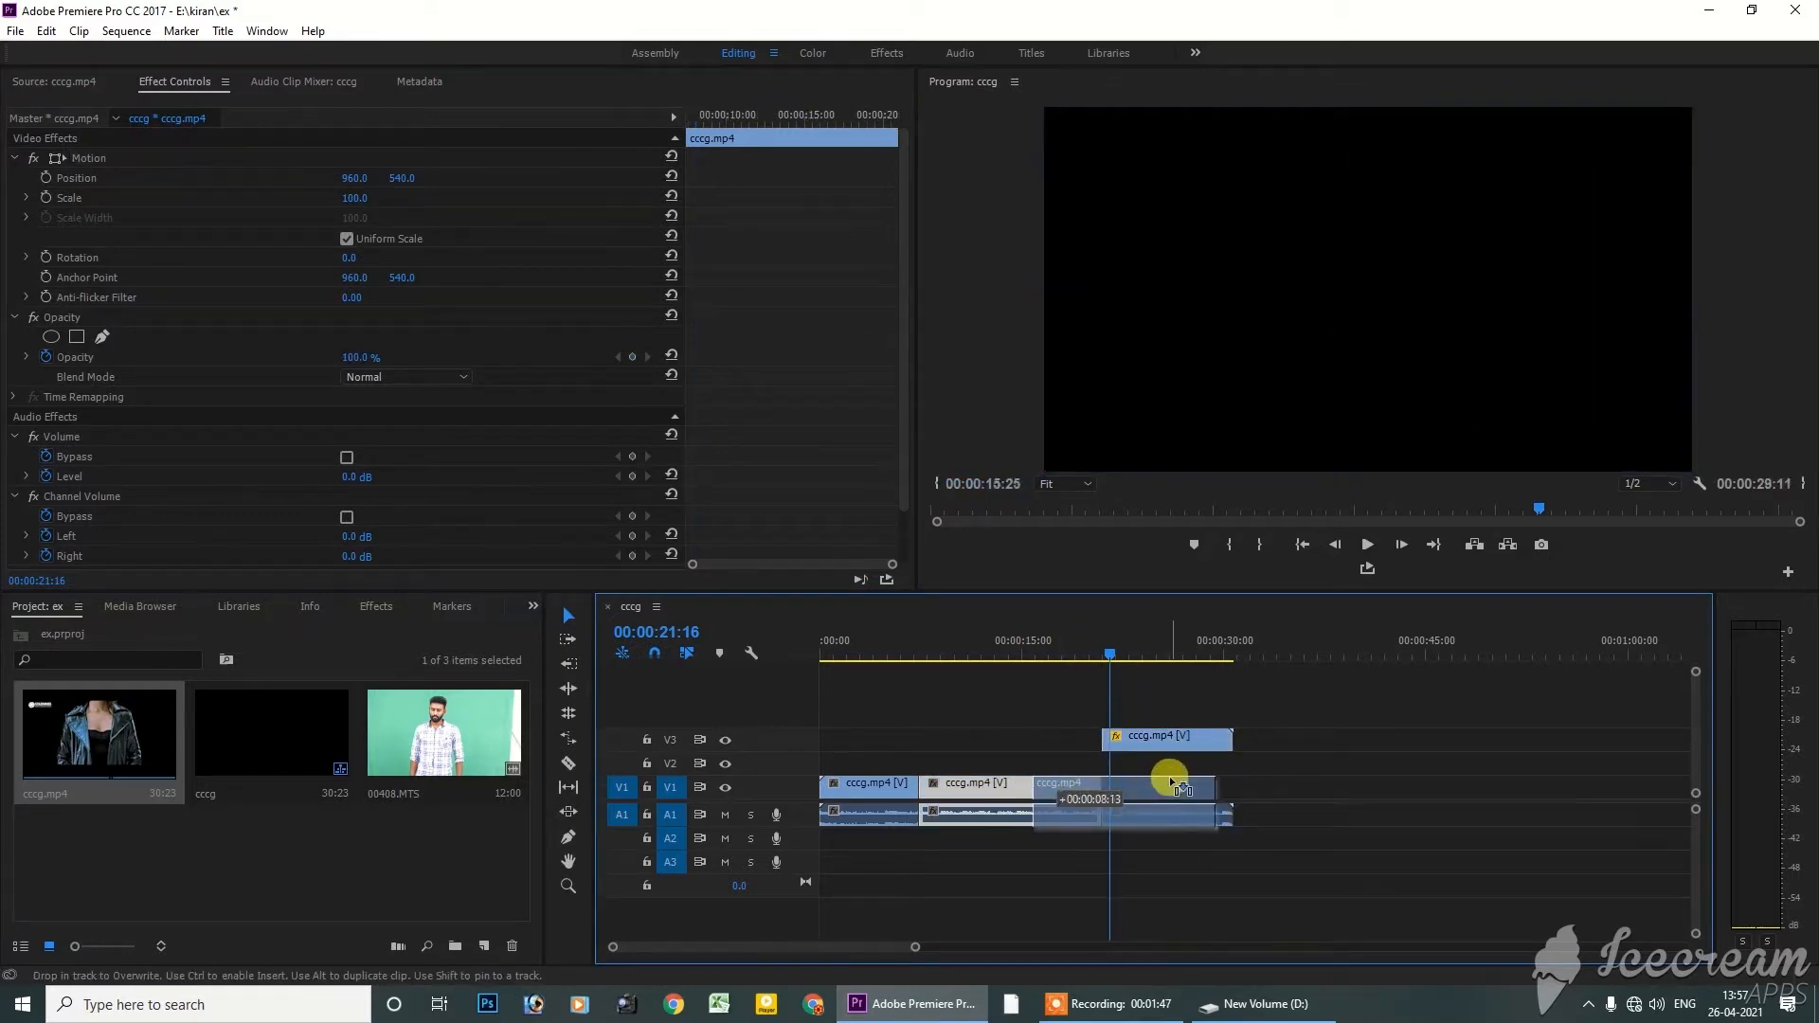
pyautogui.moveTo(1055, 801); pyautogui.dragTo(1189, 787)
pyautogui.moveTo(1178, 661); pyautogui.dragTo(1140, 664)
# Select the V3 segment, try different Opacity values over the segment below, and raise it to 100%
pyautogui.click(1155, 736)
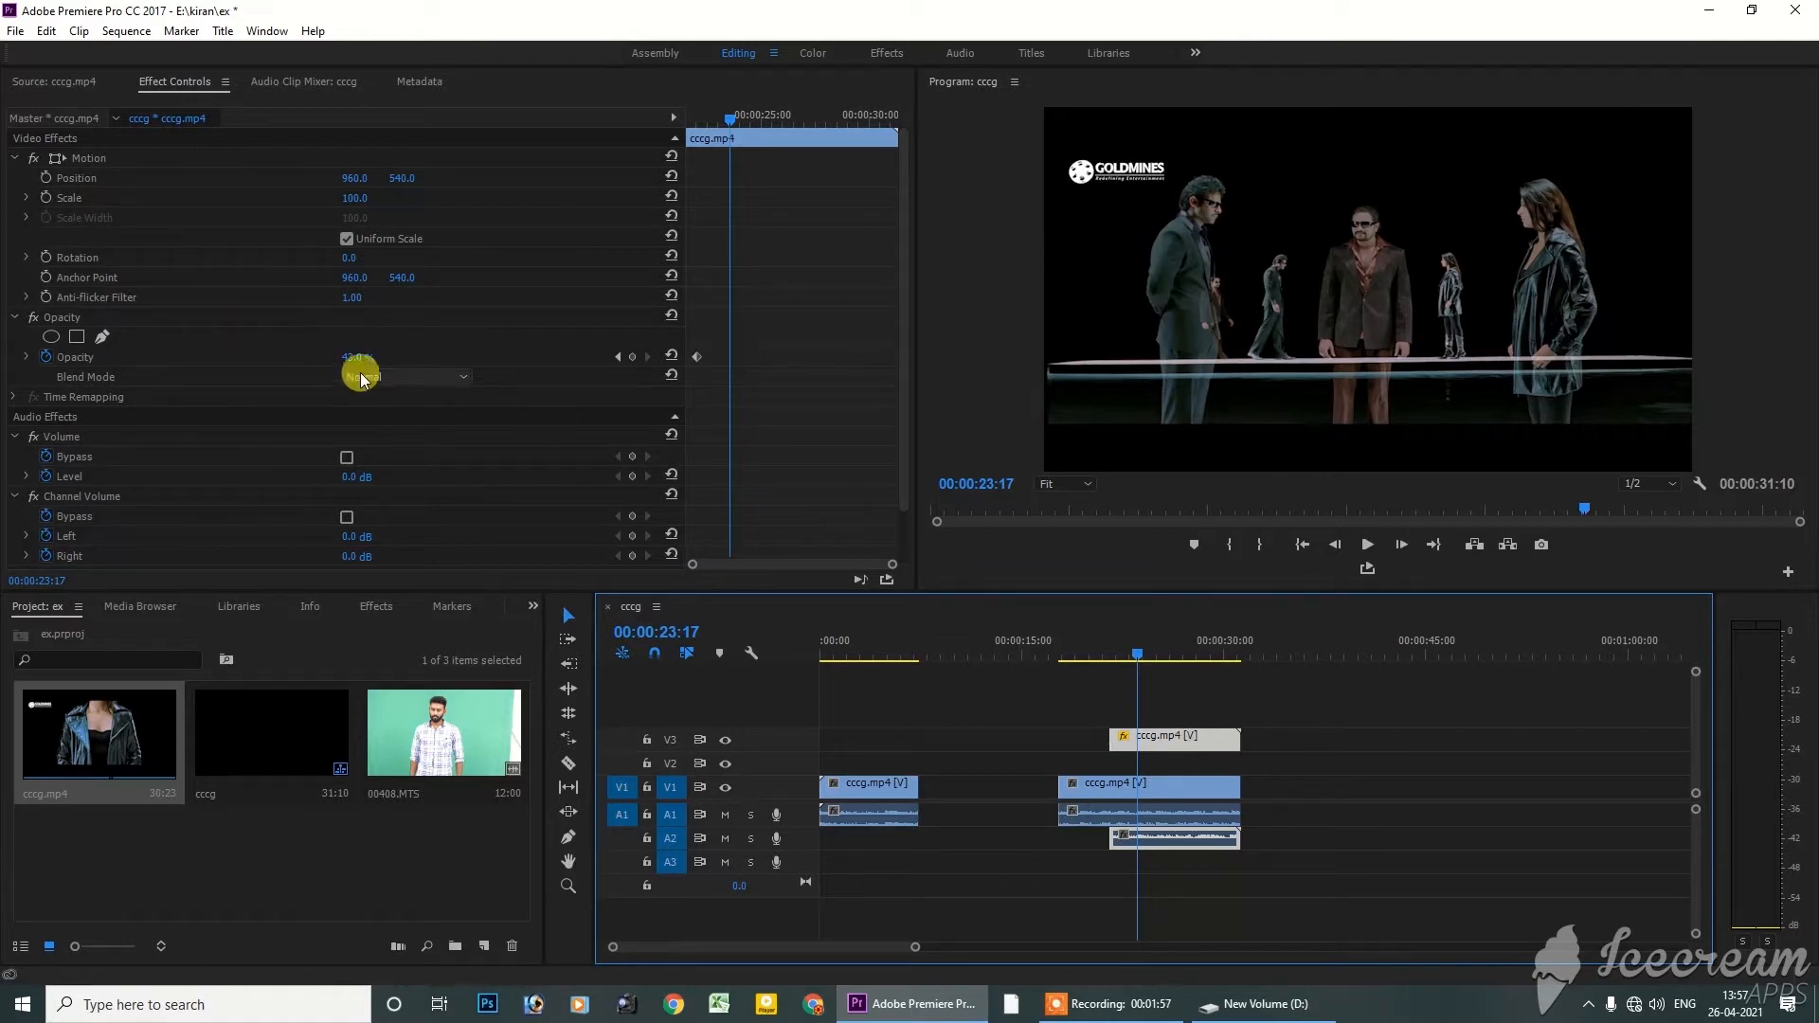
pyautogui.moveTo(344, 358)
pyautogui.mouseDown()
pyautogui.moveTo(377, 381)
pyautogui.moveTo(355, 359)
pyautogui.mouseUp()
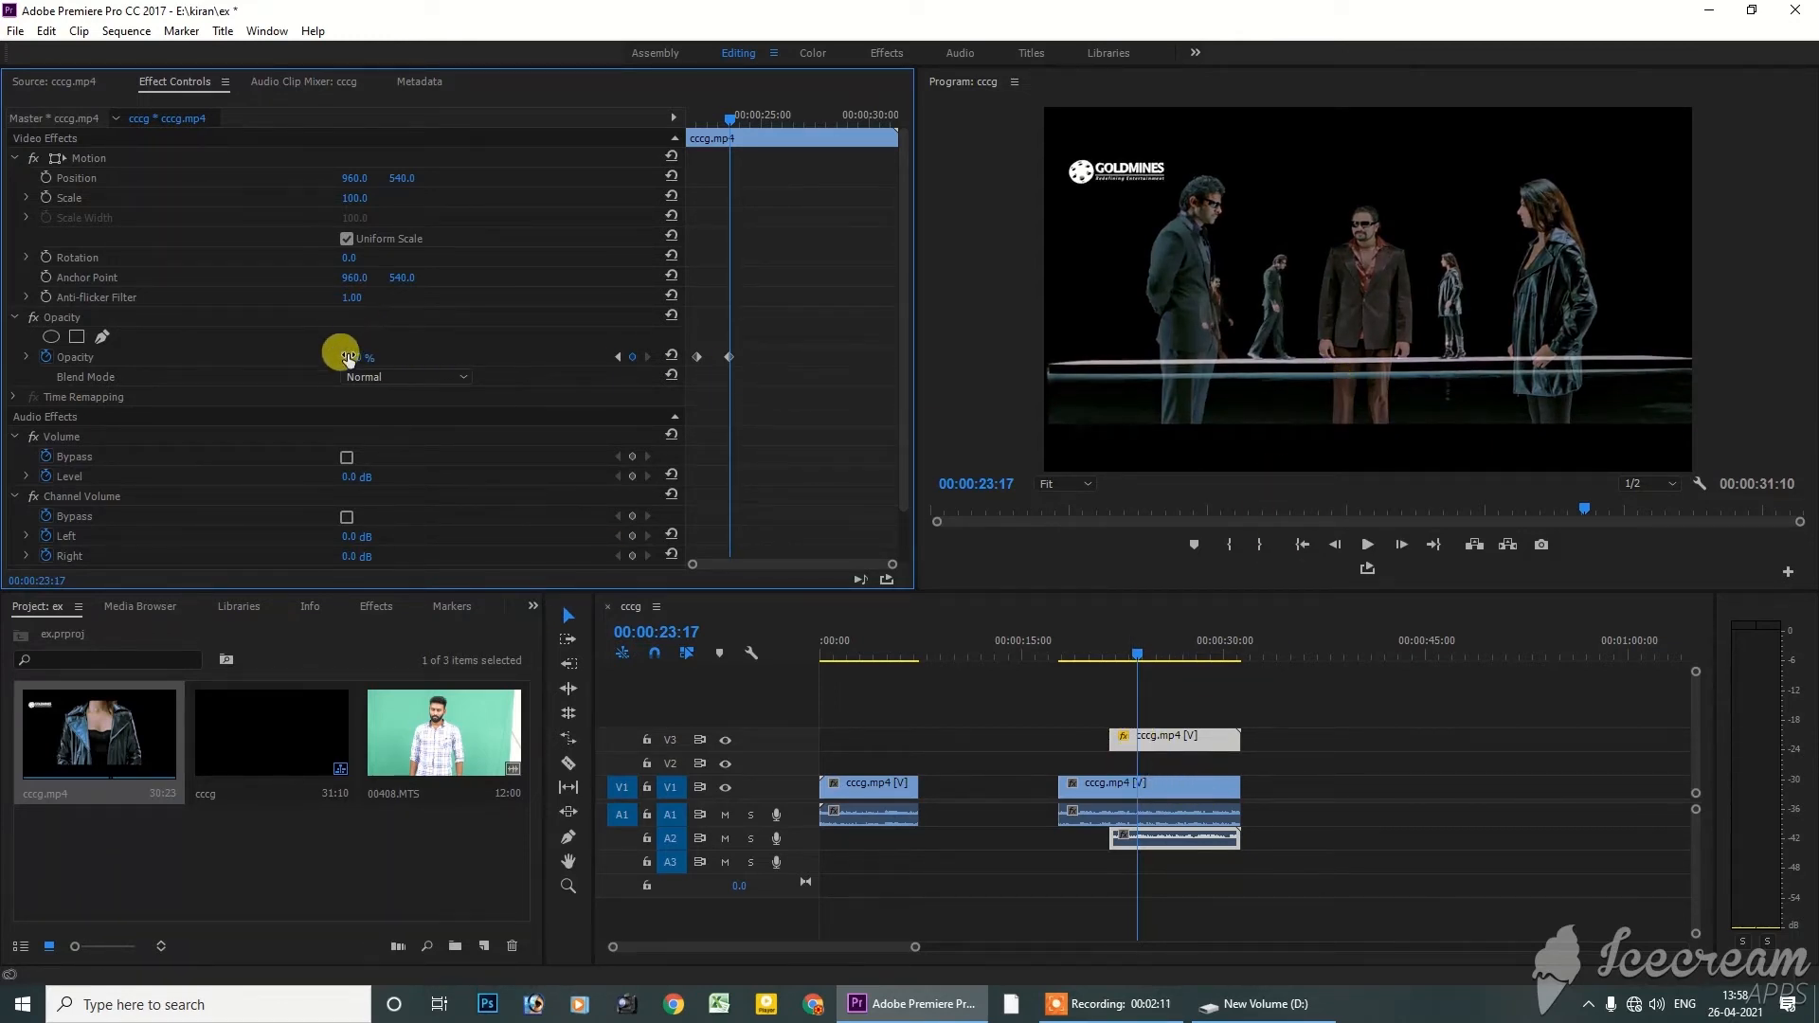
pyautogui.moveTo(347, 358); pyautogui.dragTo(411, 359)
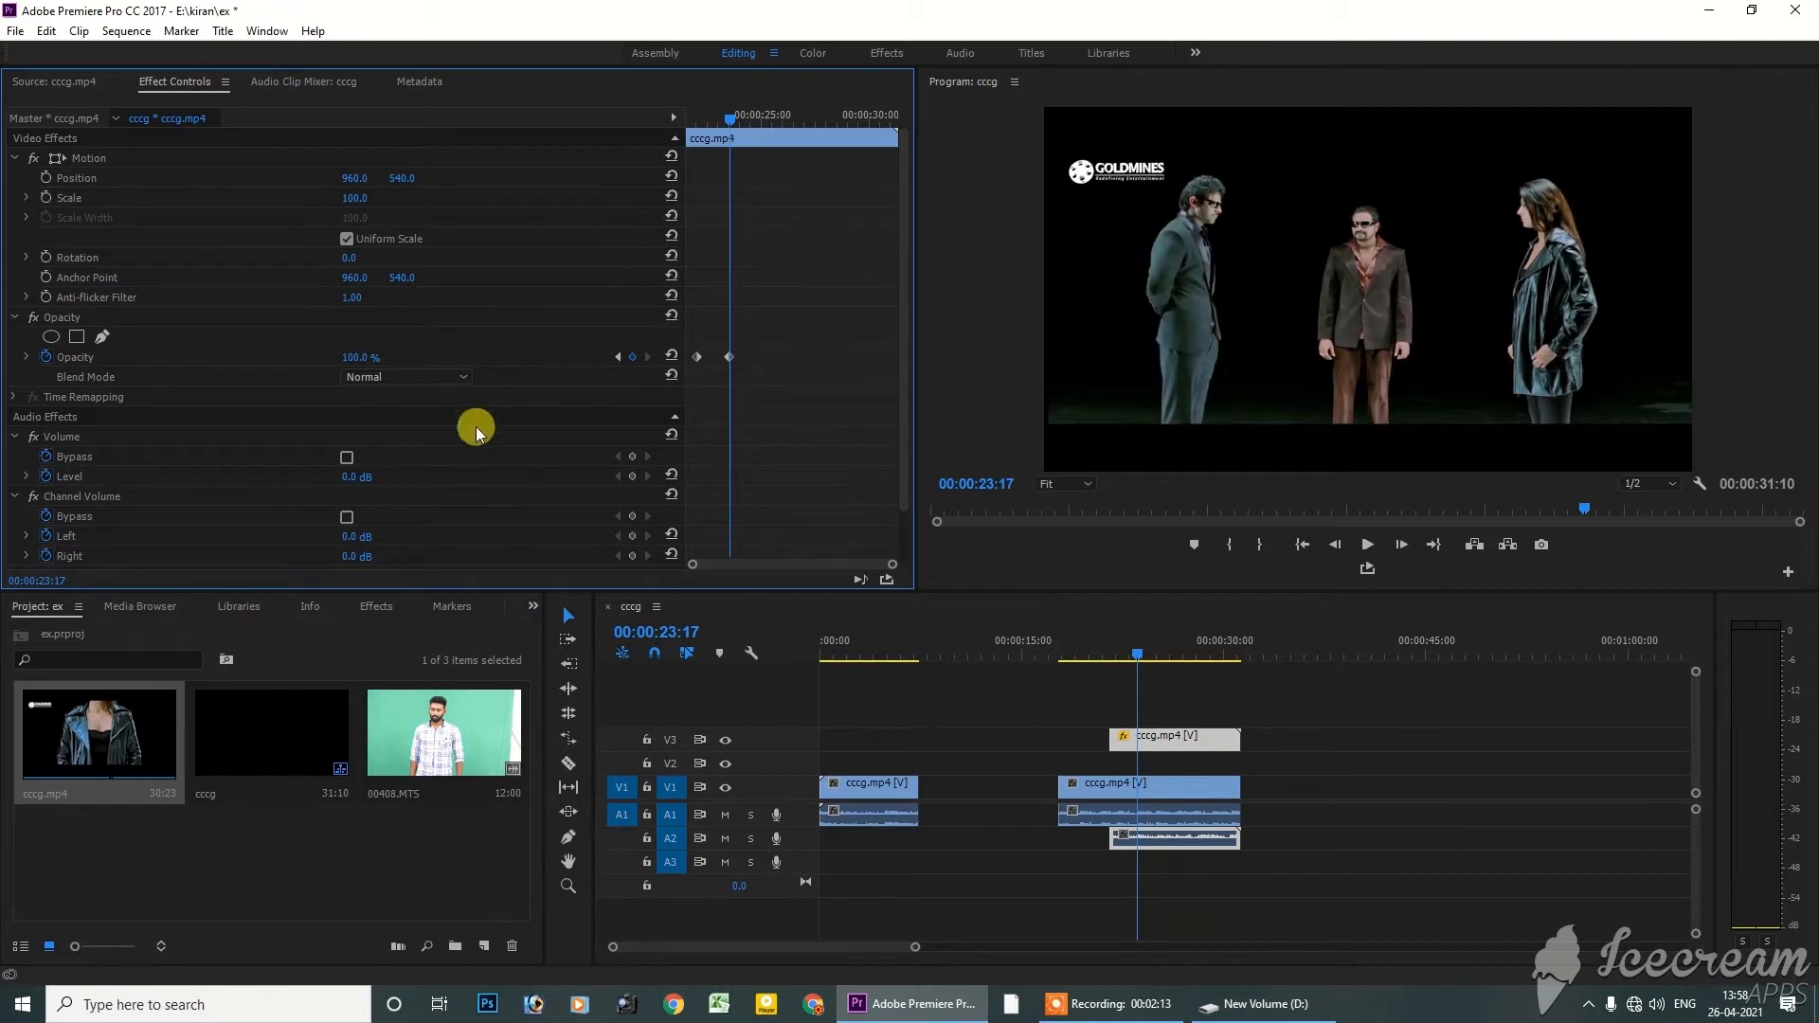
# Shift the second segment earlier on V1, then undo the edits until all segments are back in sequence on V1
pyautogui.moveTo(1194, 799); pyautogui.dragTo(1128, 804)
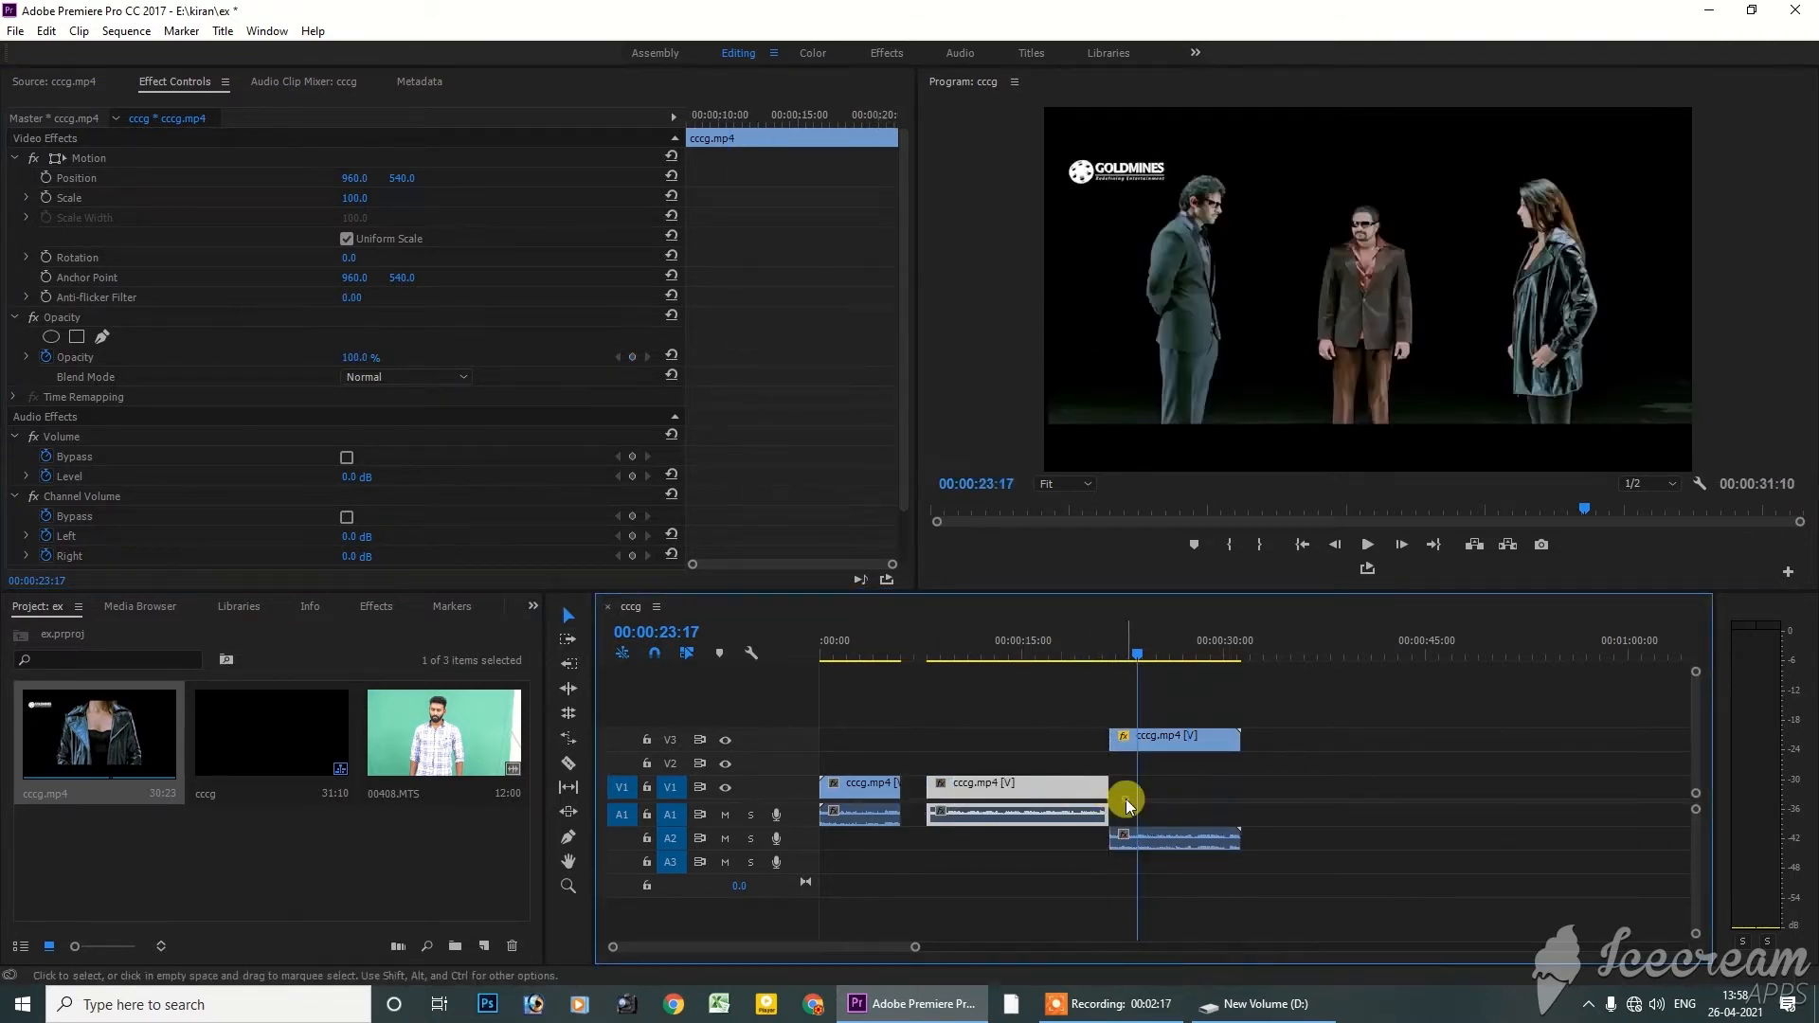
pyautogui.click(1166, 794)
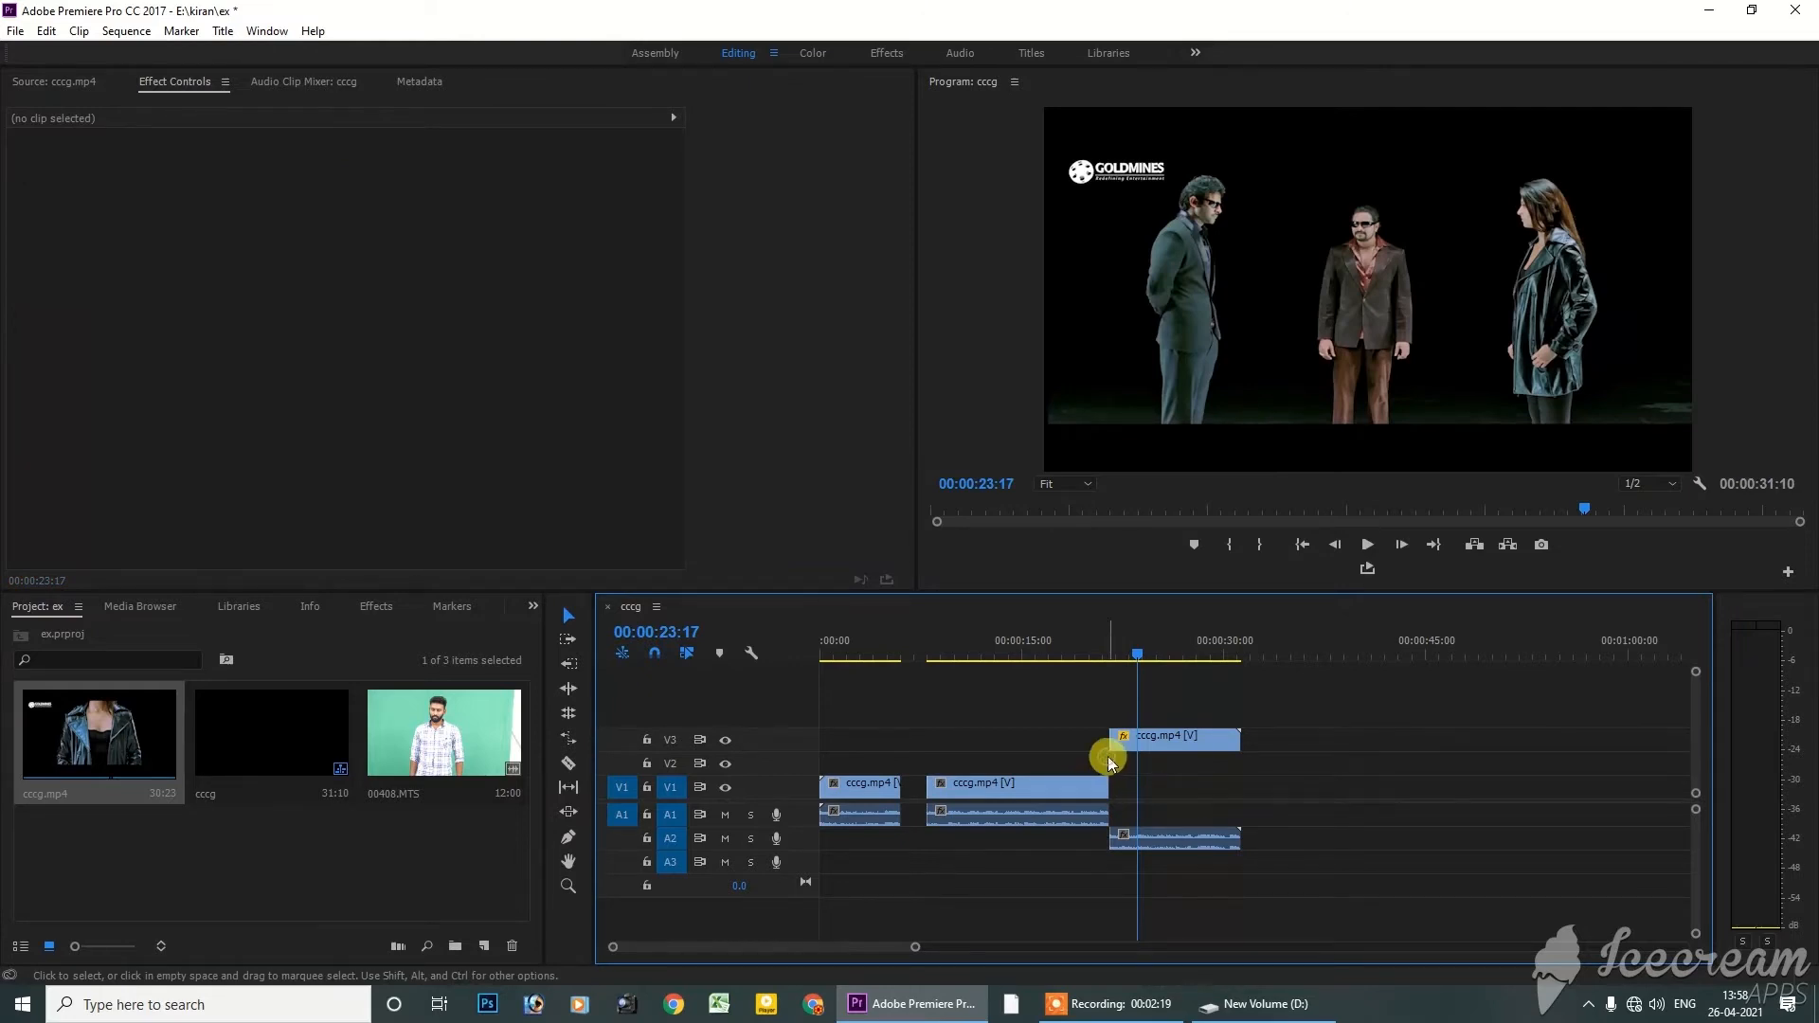
pyautogui.hotkey('ctrl', 'z')
pyautogui.hotkey('ctrl', 'z')
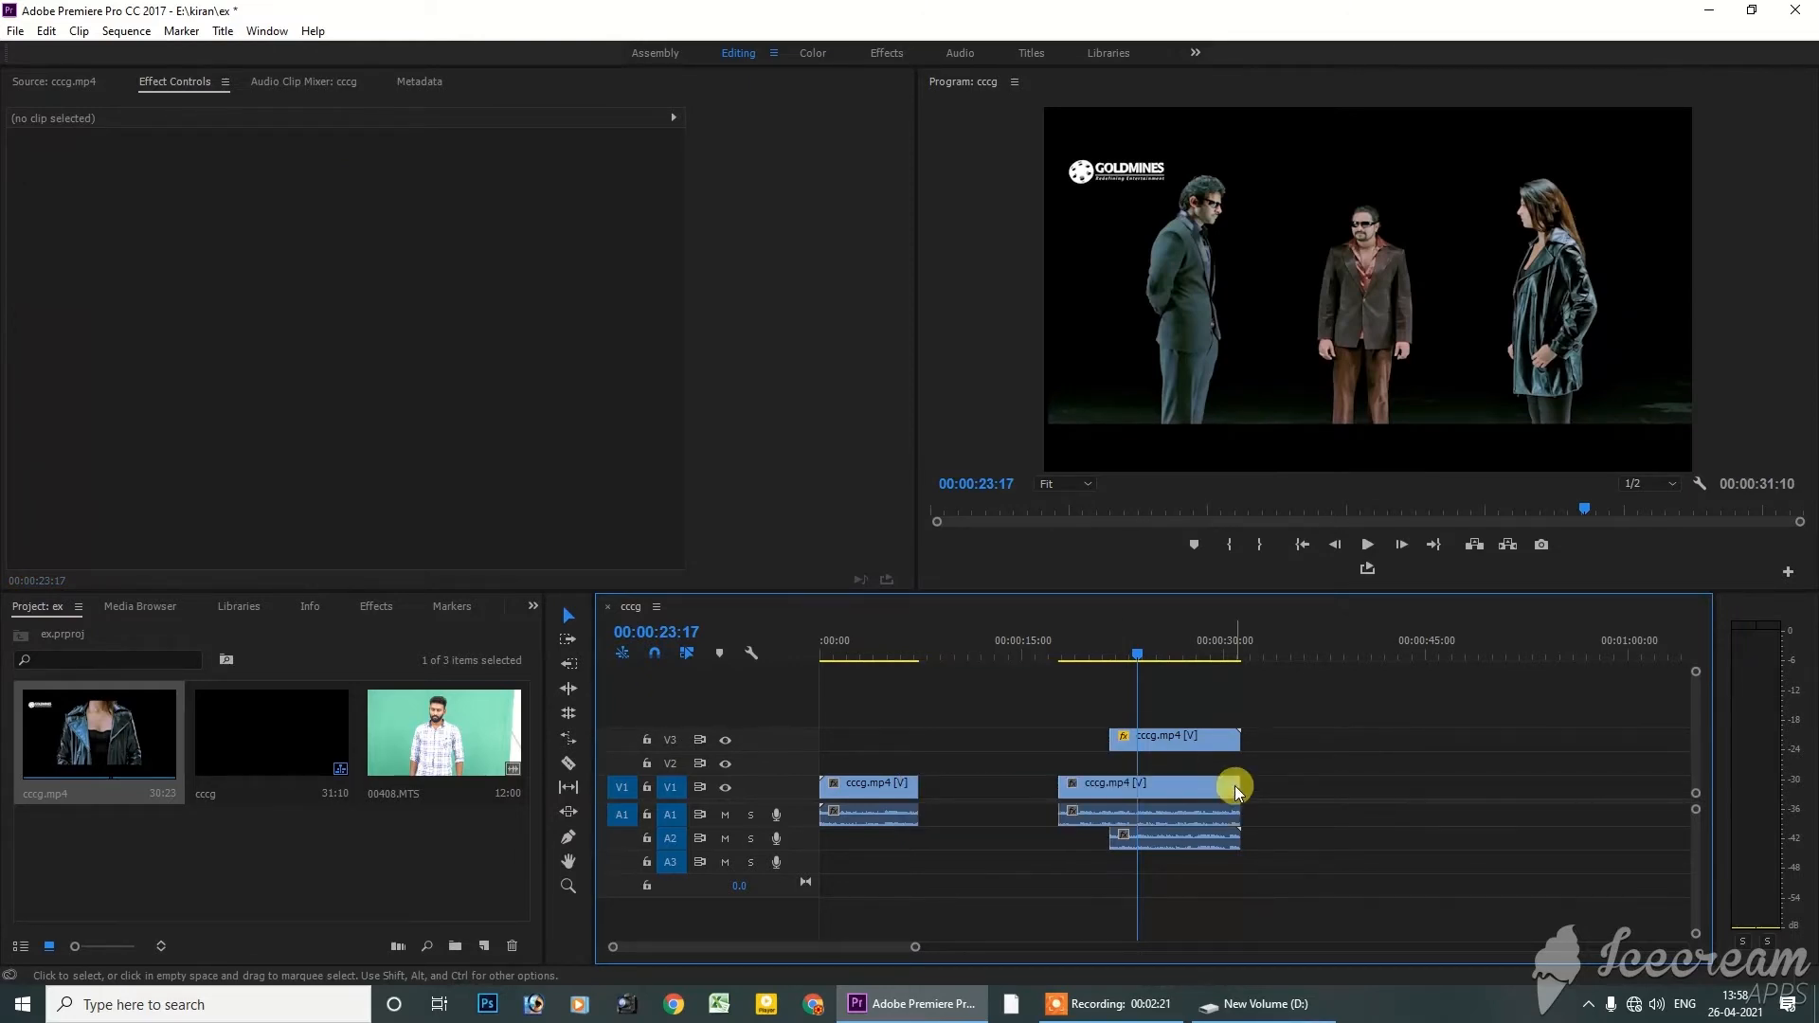
pyautogui.hotkey('ctrl', 'z')
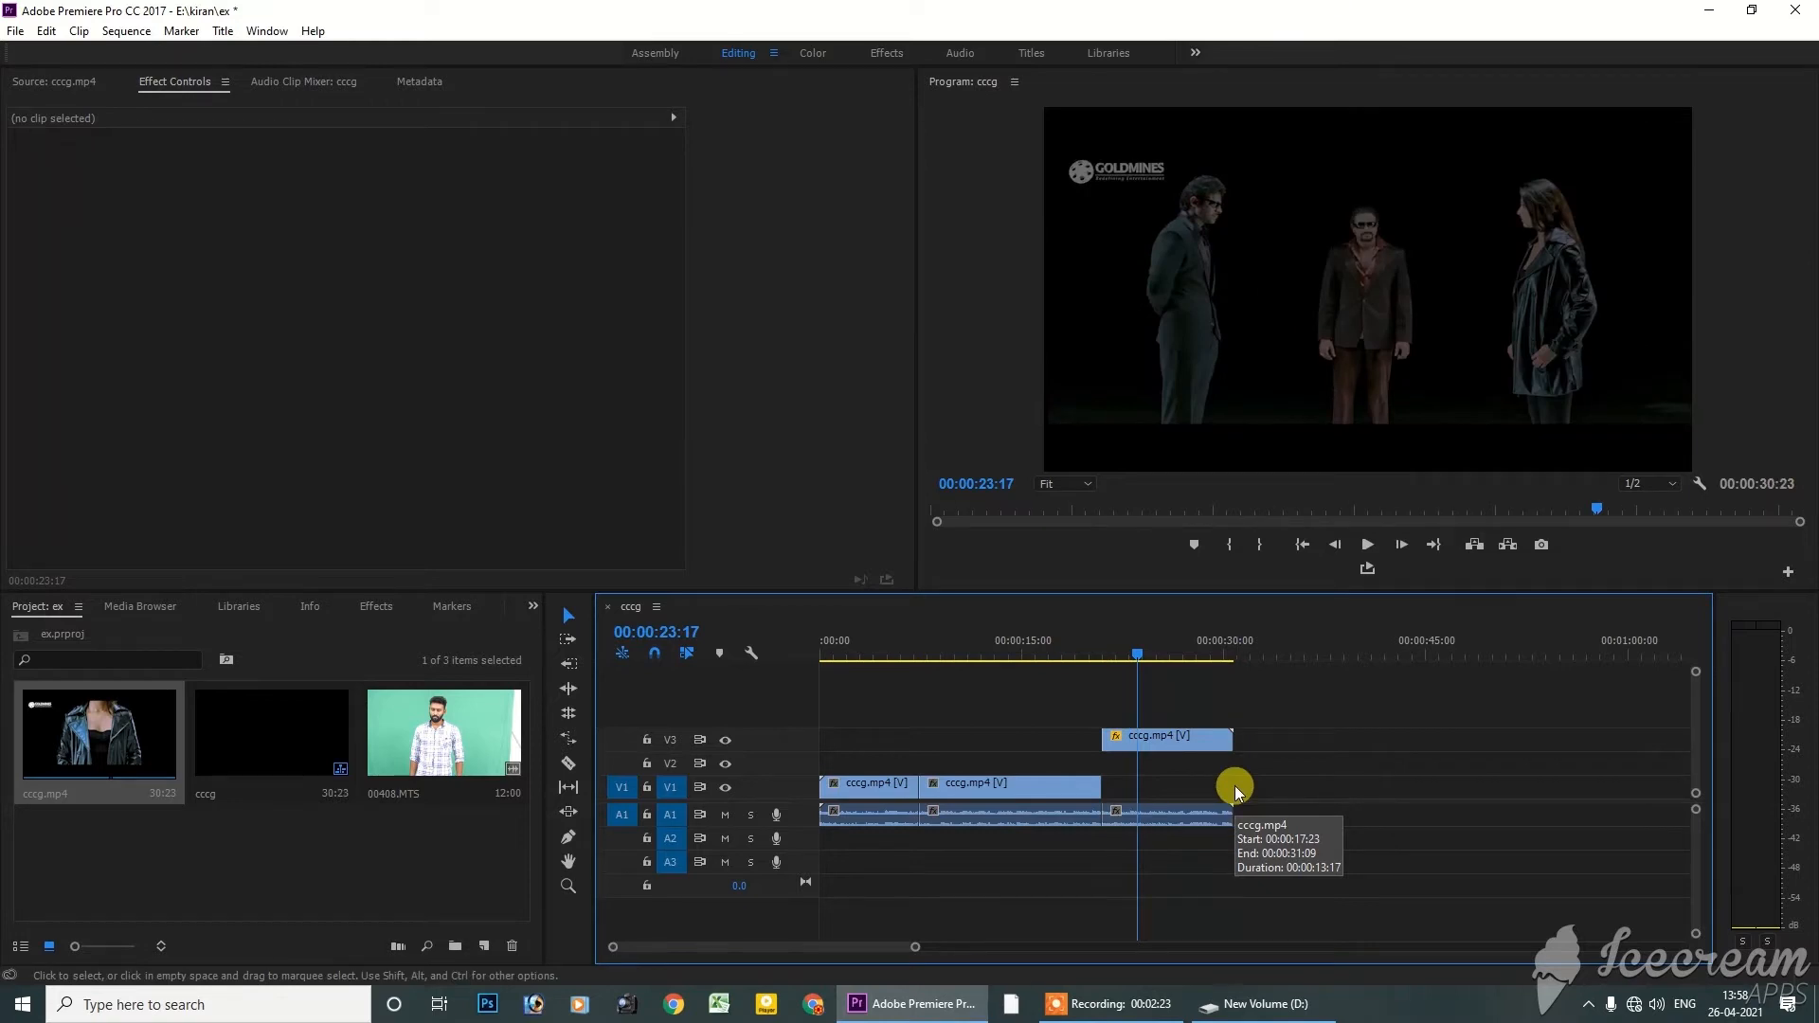
pyautogui.hotkey('ctrl', 'z')
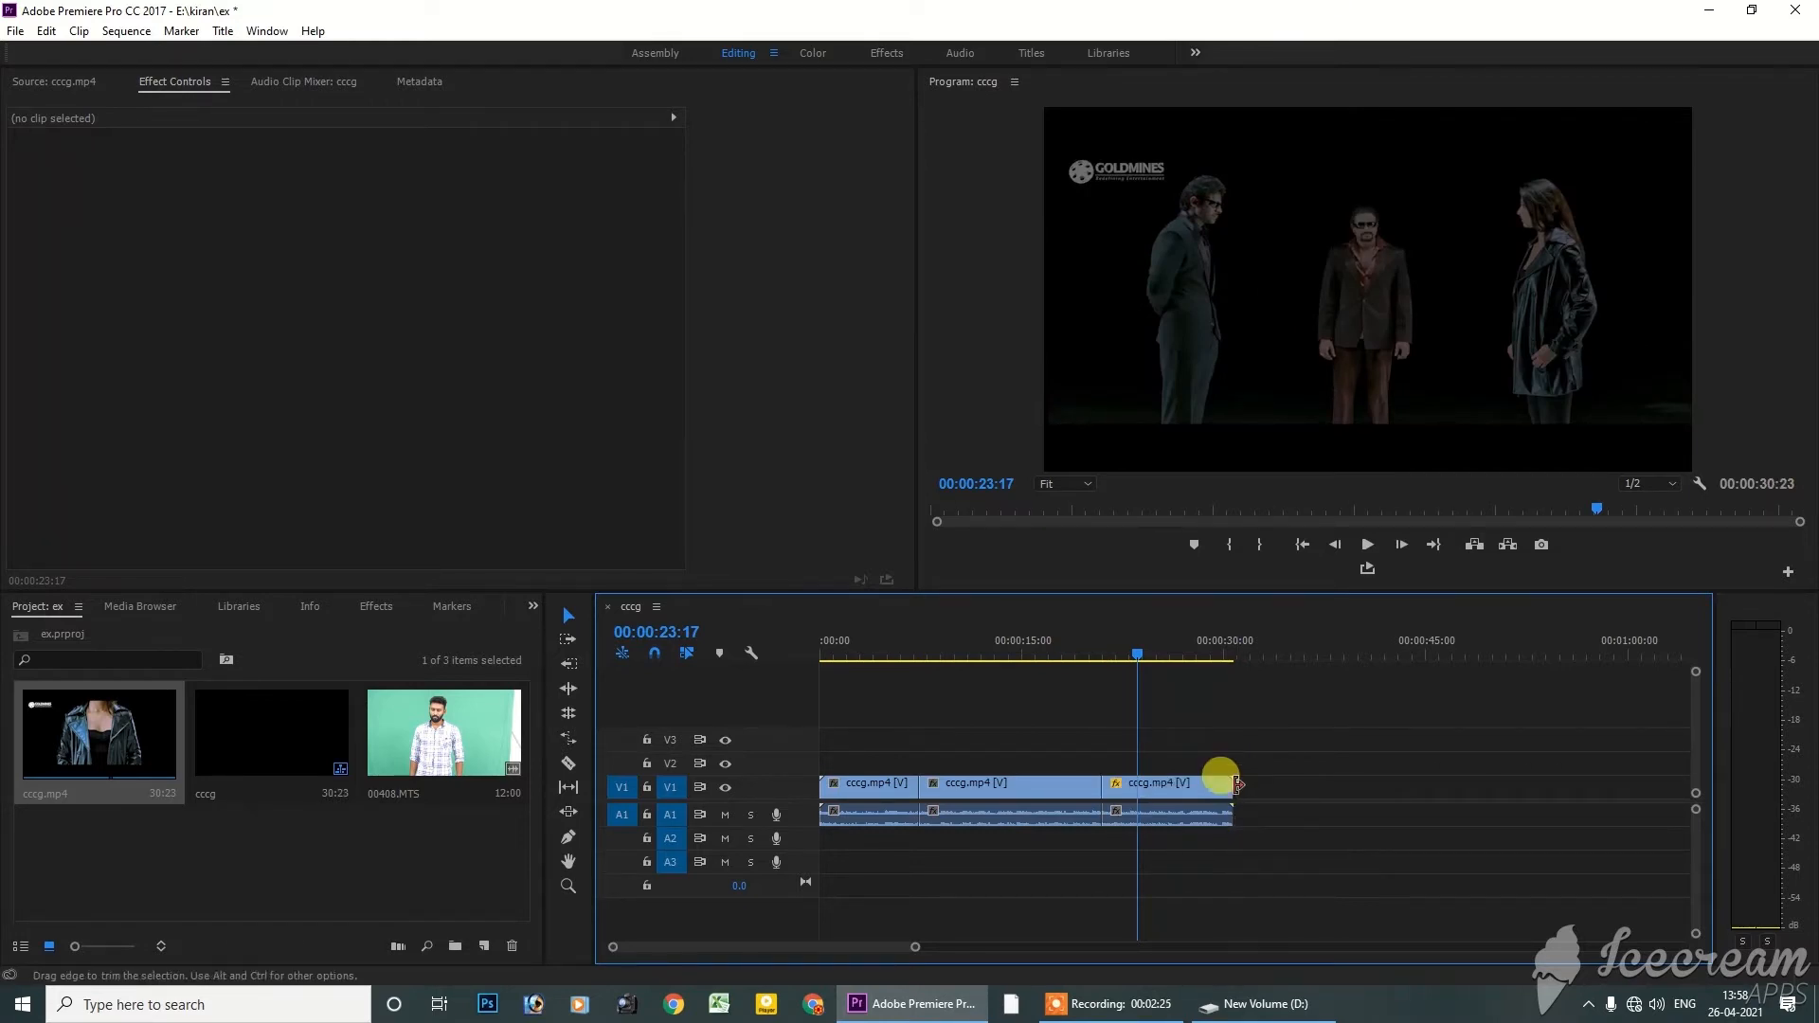
# Set the last segment's Opacity to 98% at 00:00:23:17 and view the available Blend Mode options without changing the mode
pyautogui.click(1168, 794)
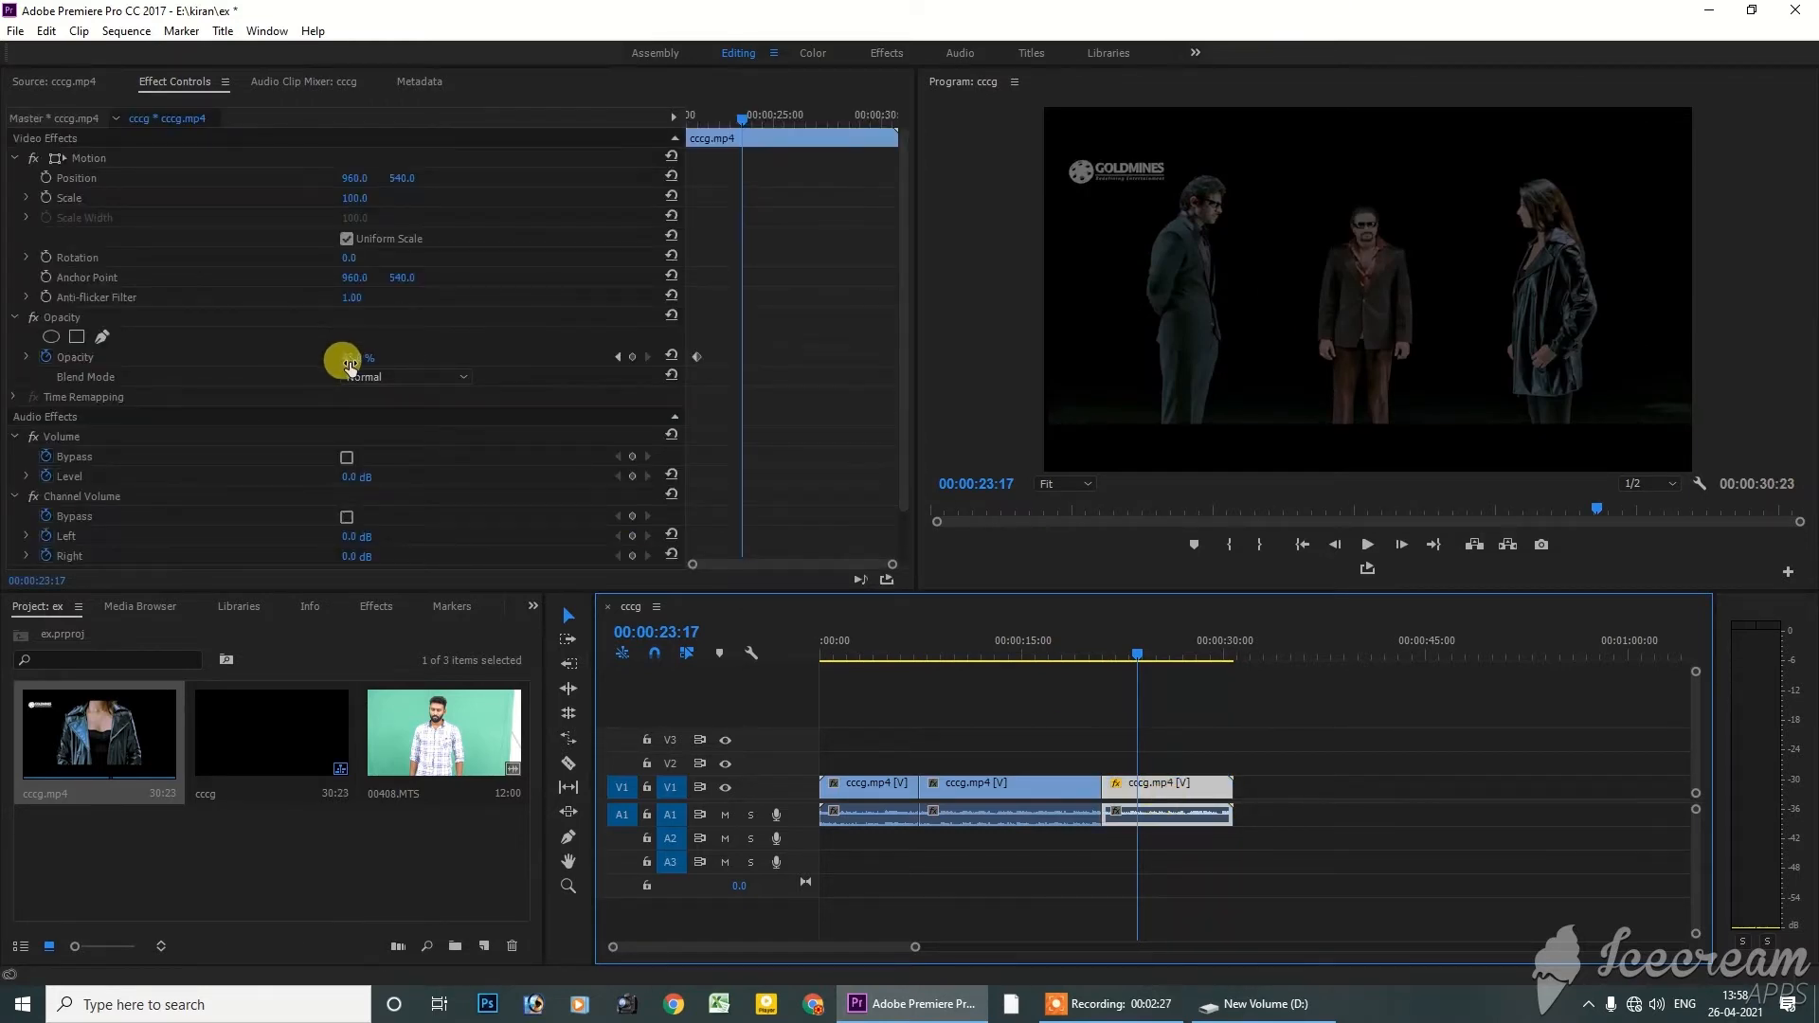
pyautogui.moveTo(343, 359); pyautogui.dragTo(395, 359)
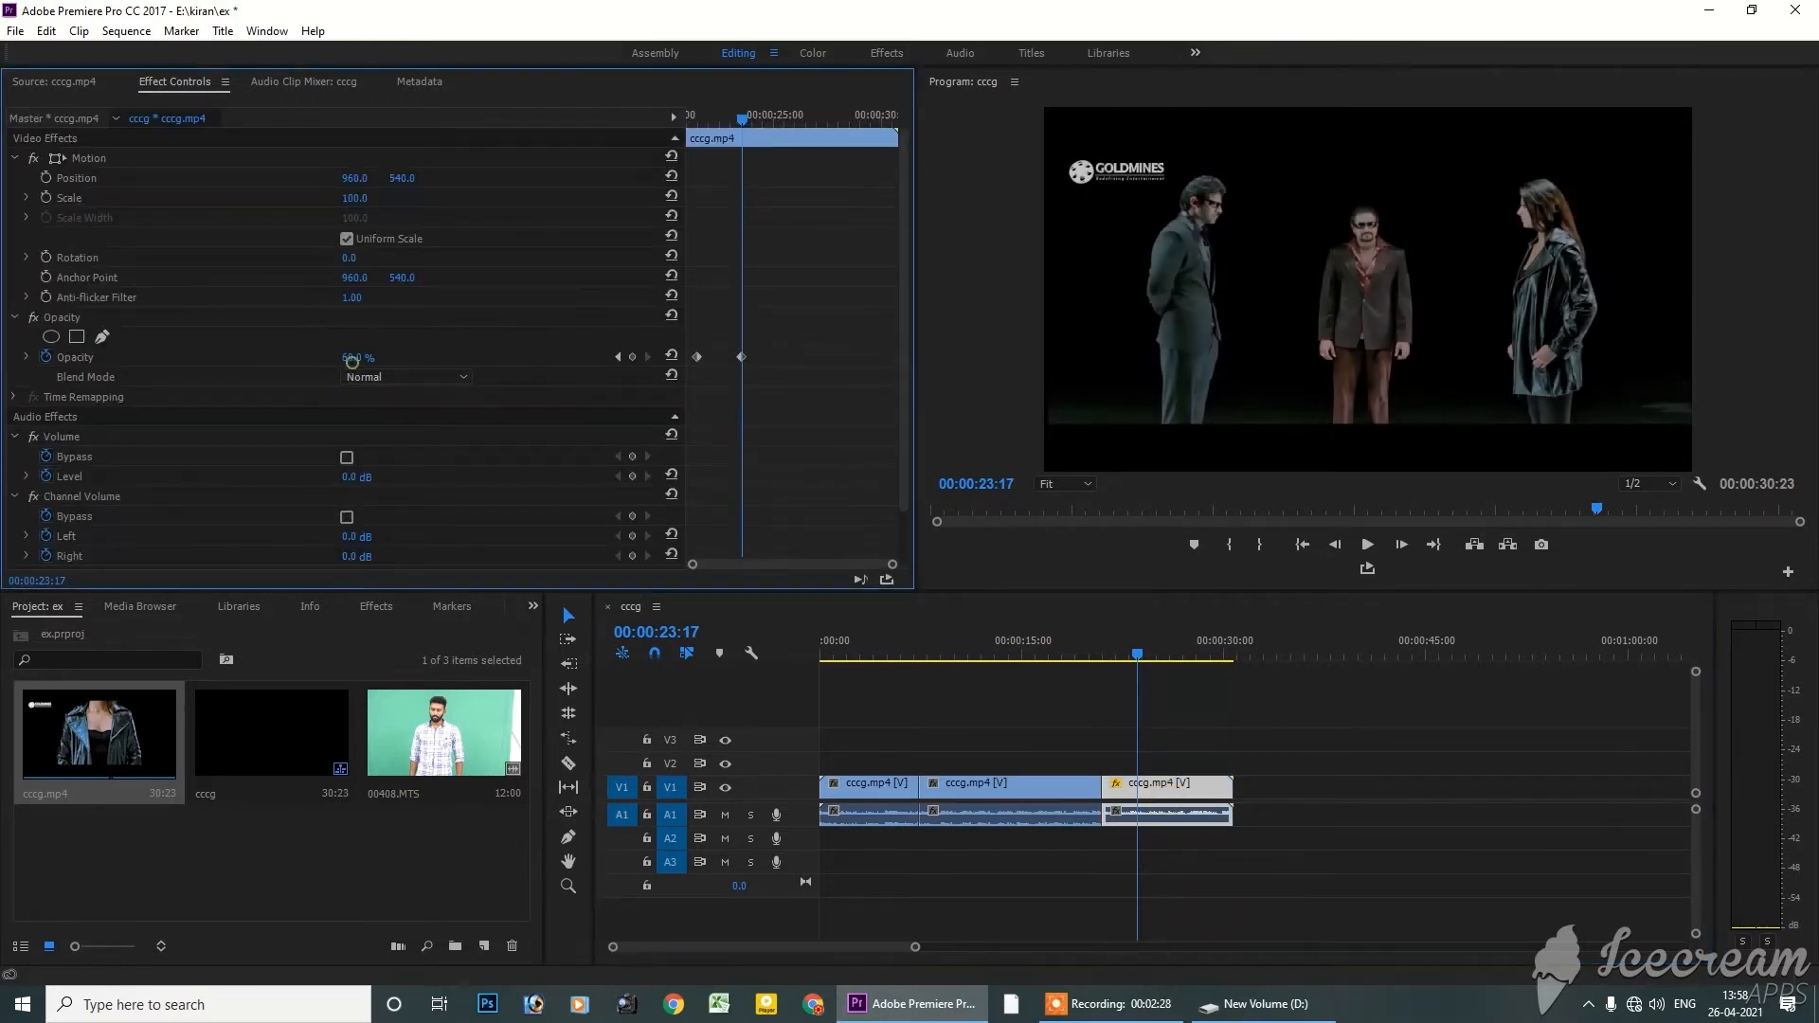
pyautogui.click(463, 378)
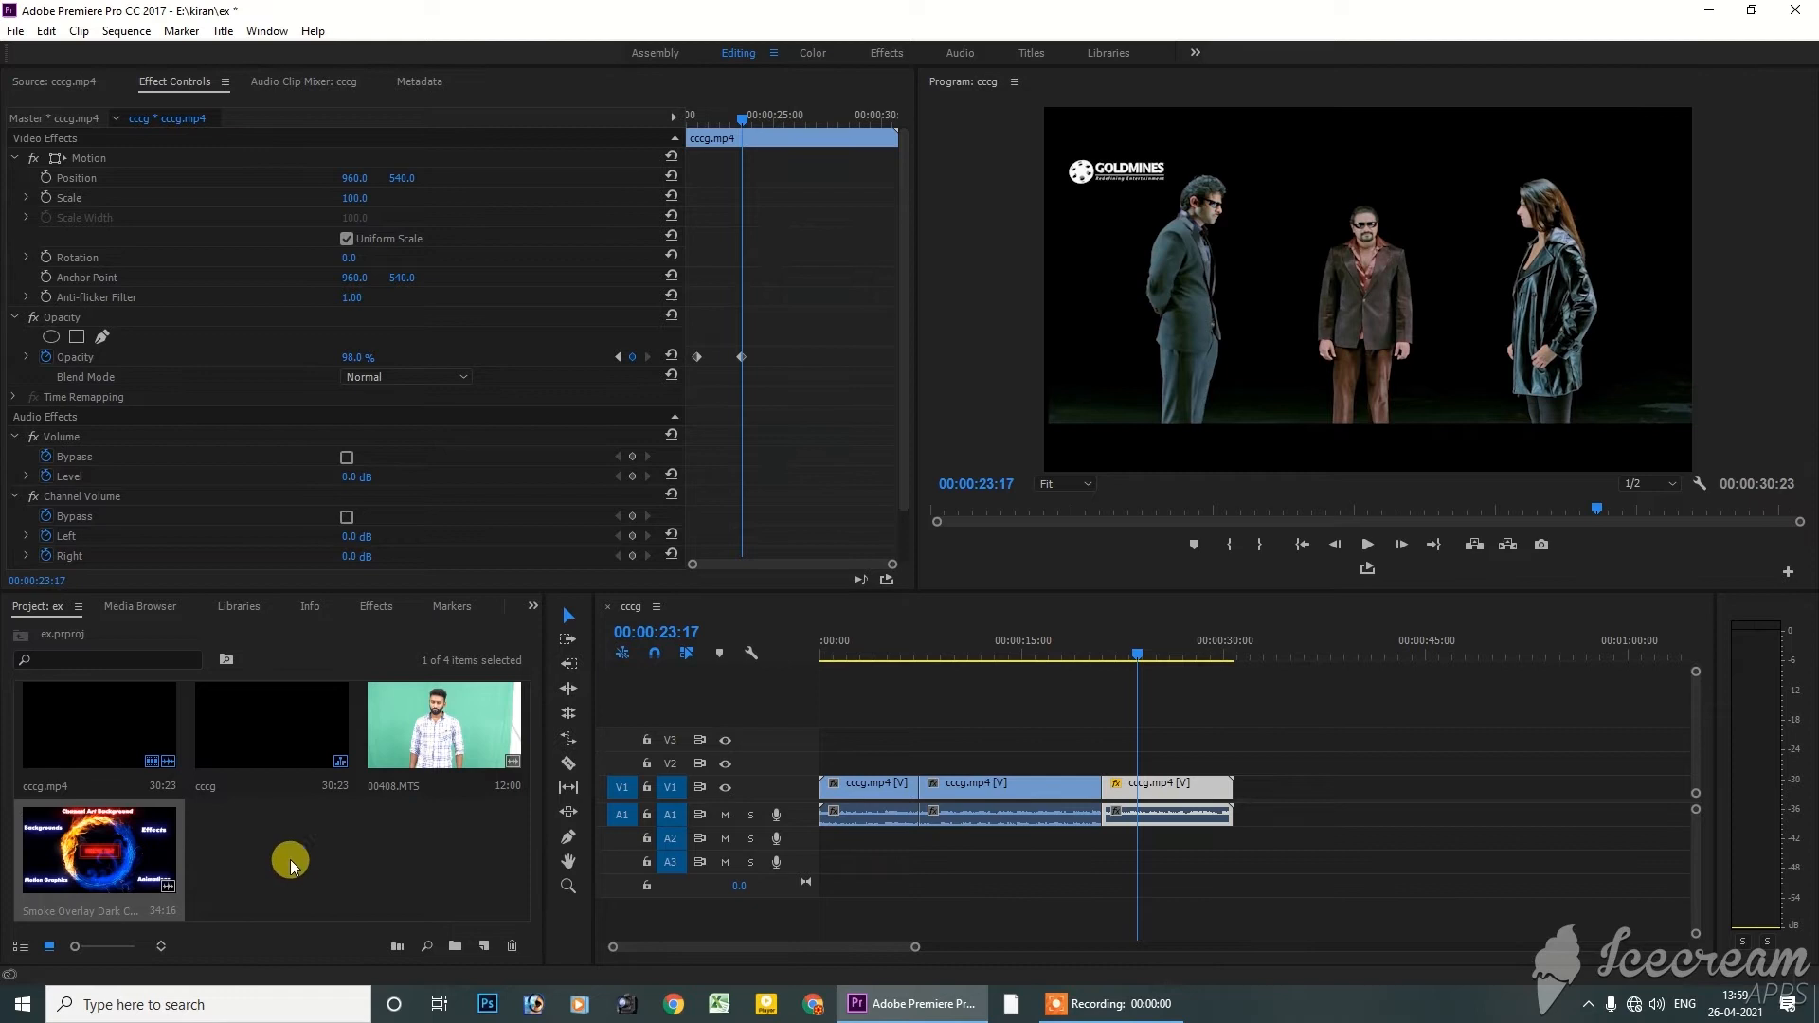
pyautogui.click(334, 853)
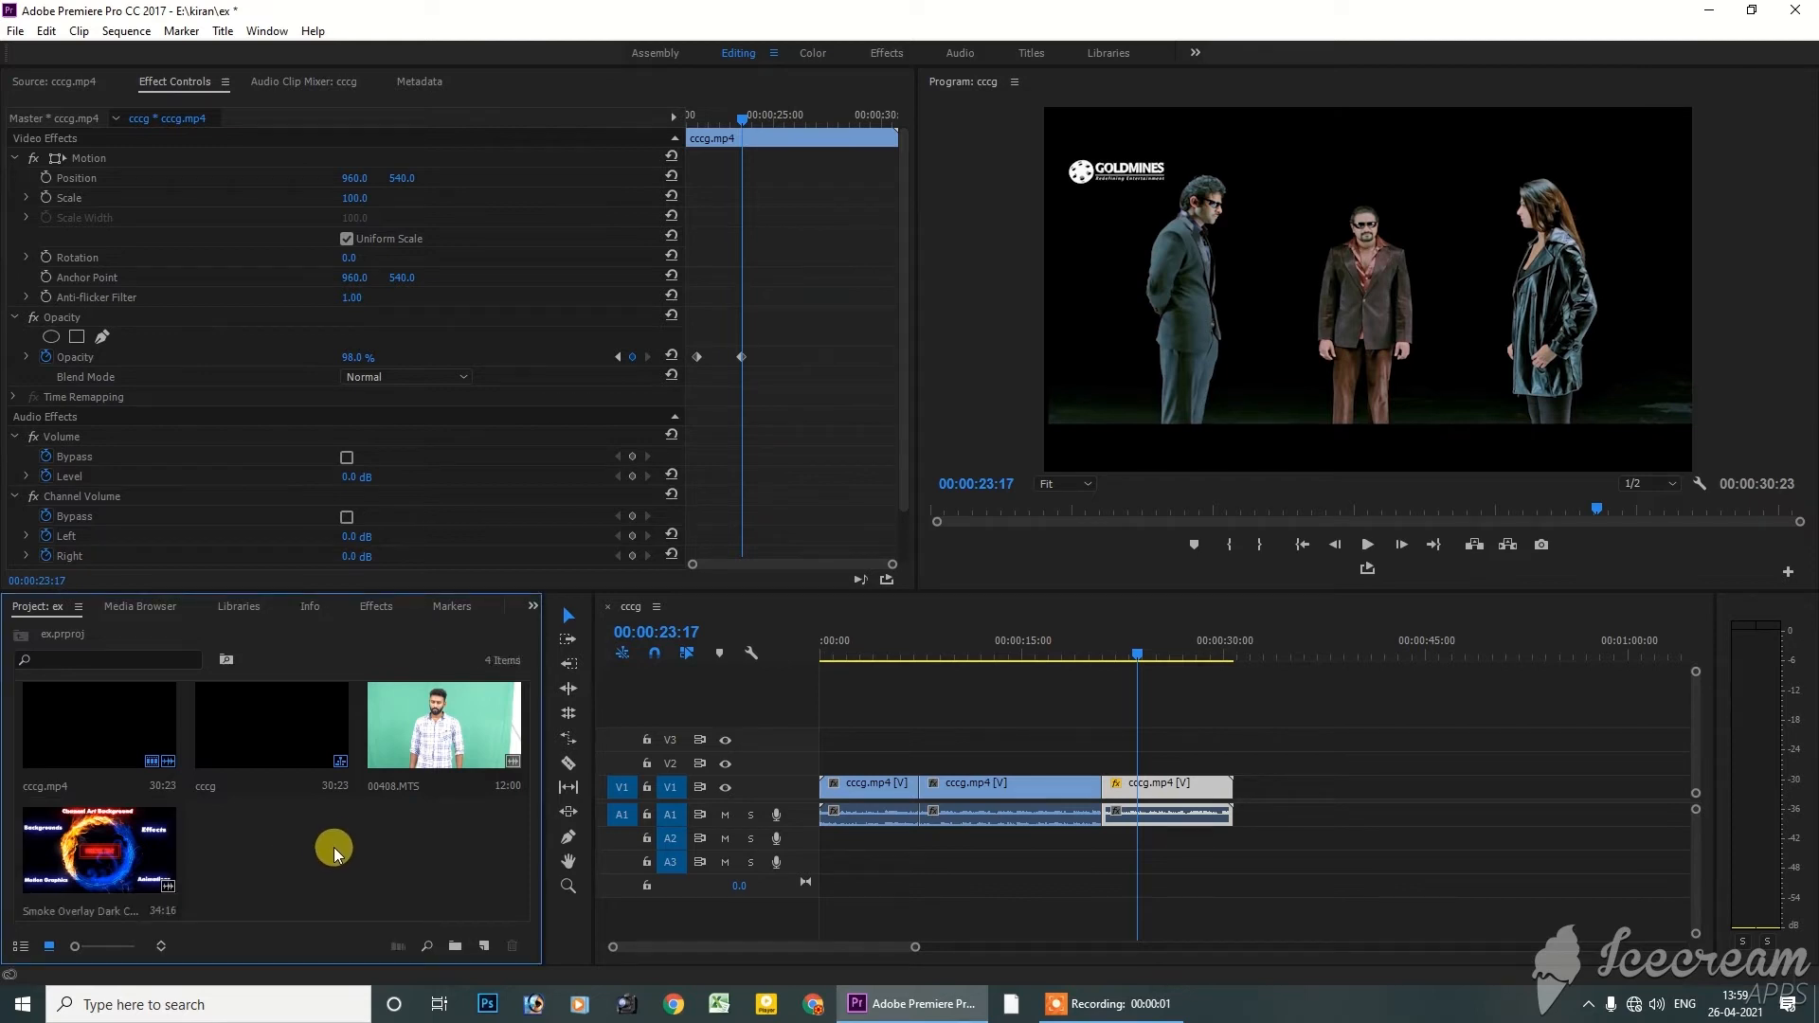
# Open the Smoke Overlay Dark Cinematic clip in the Source monitor and scrub through its footage to 00:00:14:12
pyautogui.doubleClick(115, 859)
pyautogui.click(167, 535)
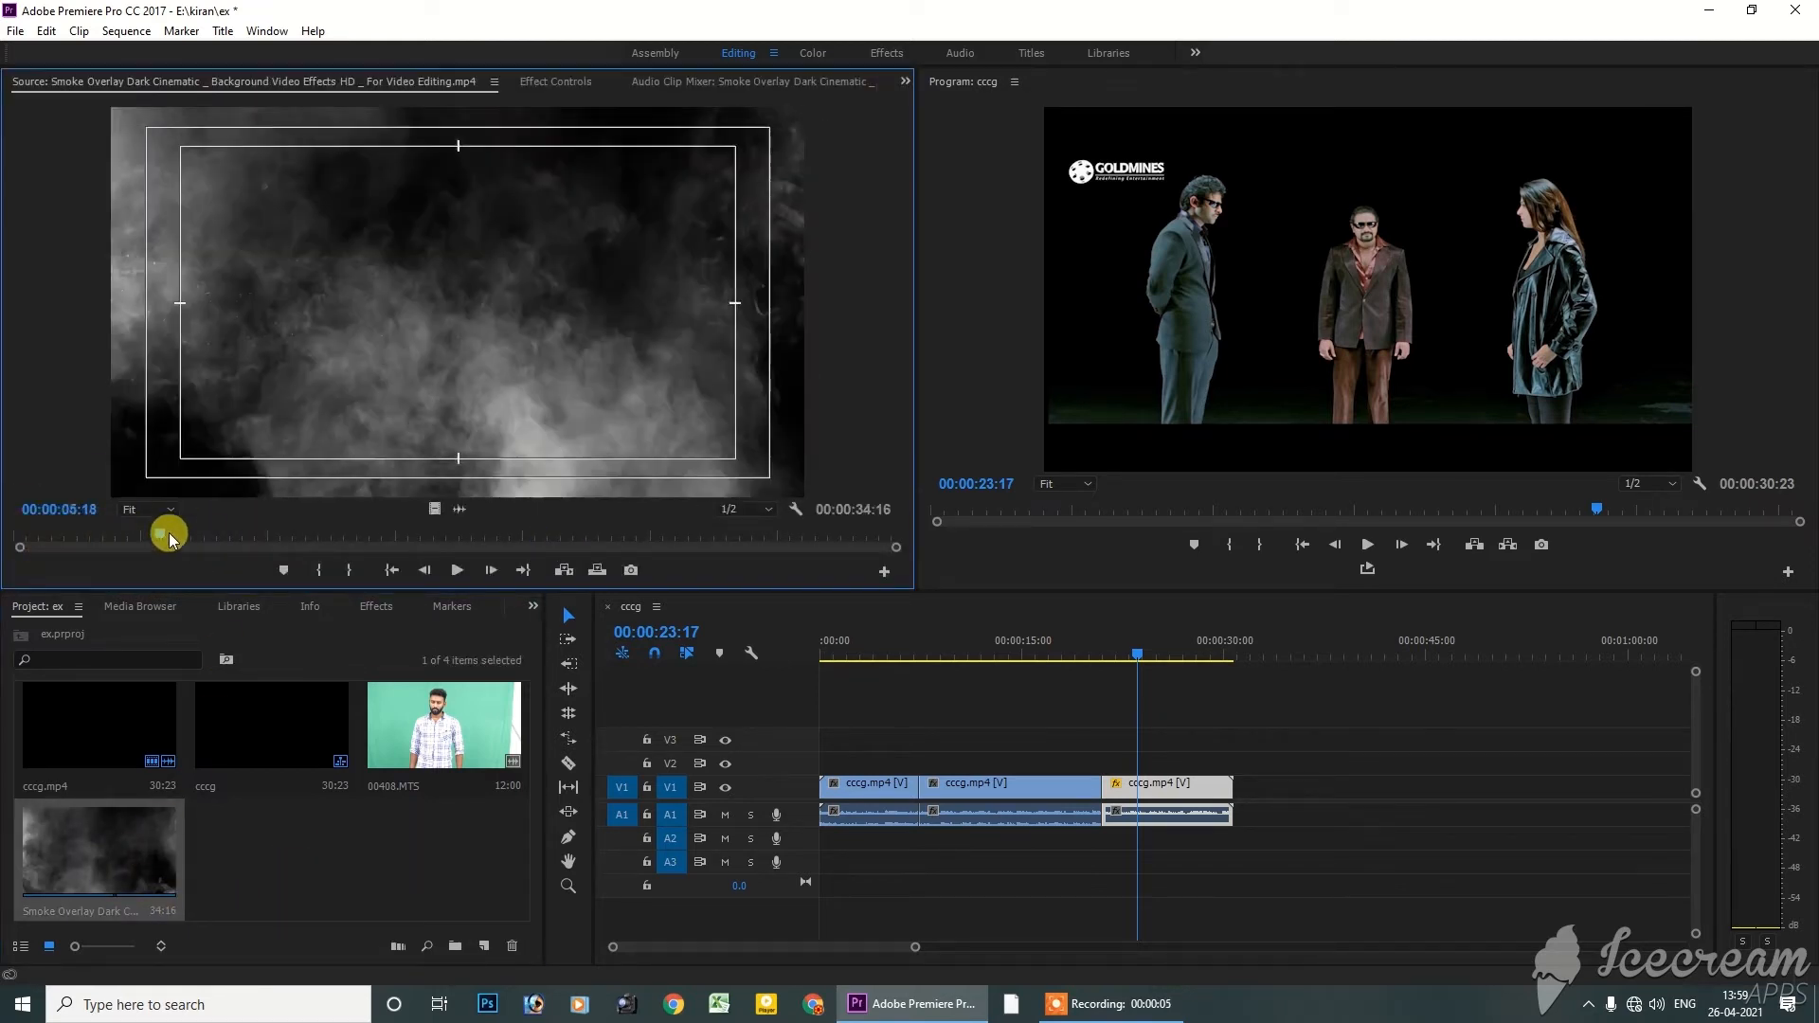
pyautogui.moveTo(169, 536); pyautogui.dragTo(124, 537)
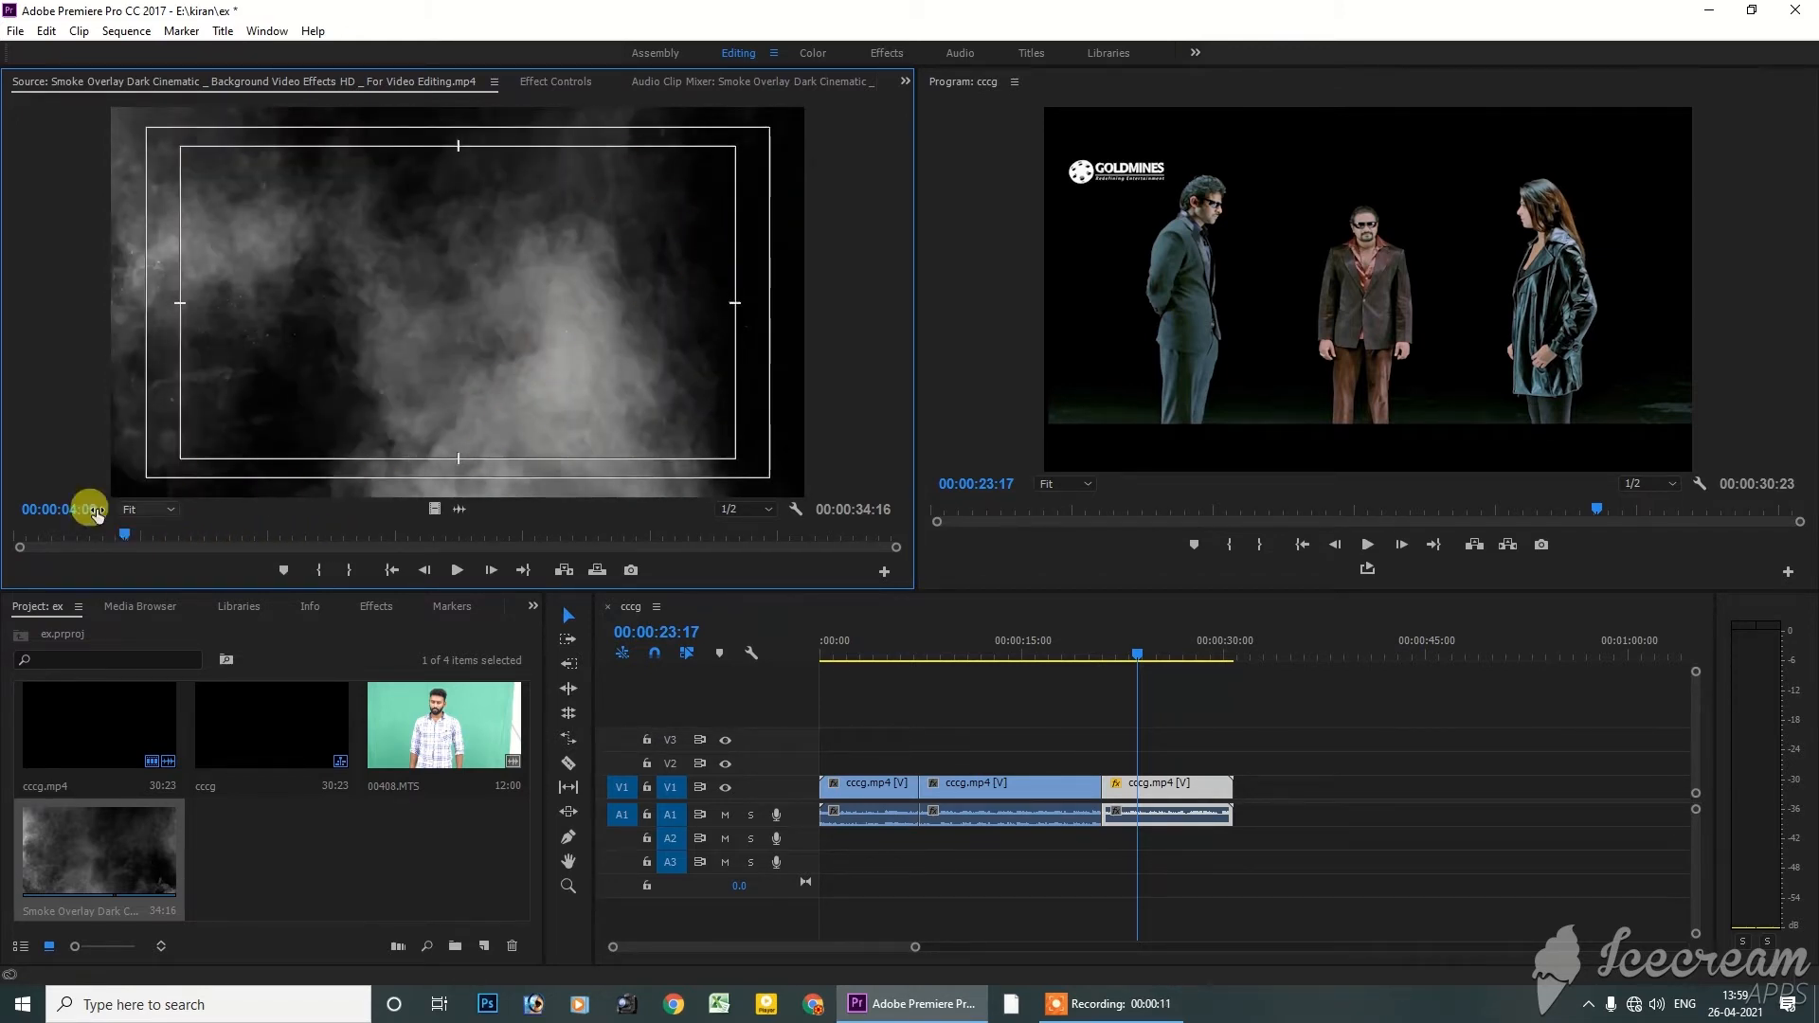
pyautogui.moveTo(96, 515); pyautogui.dragTo(386, 537)
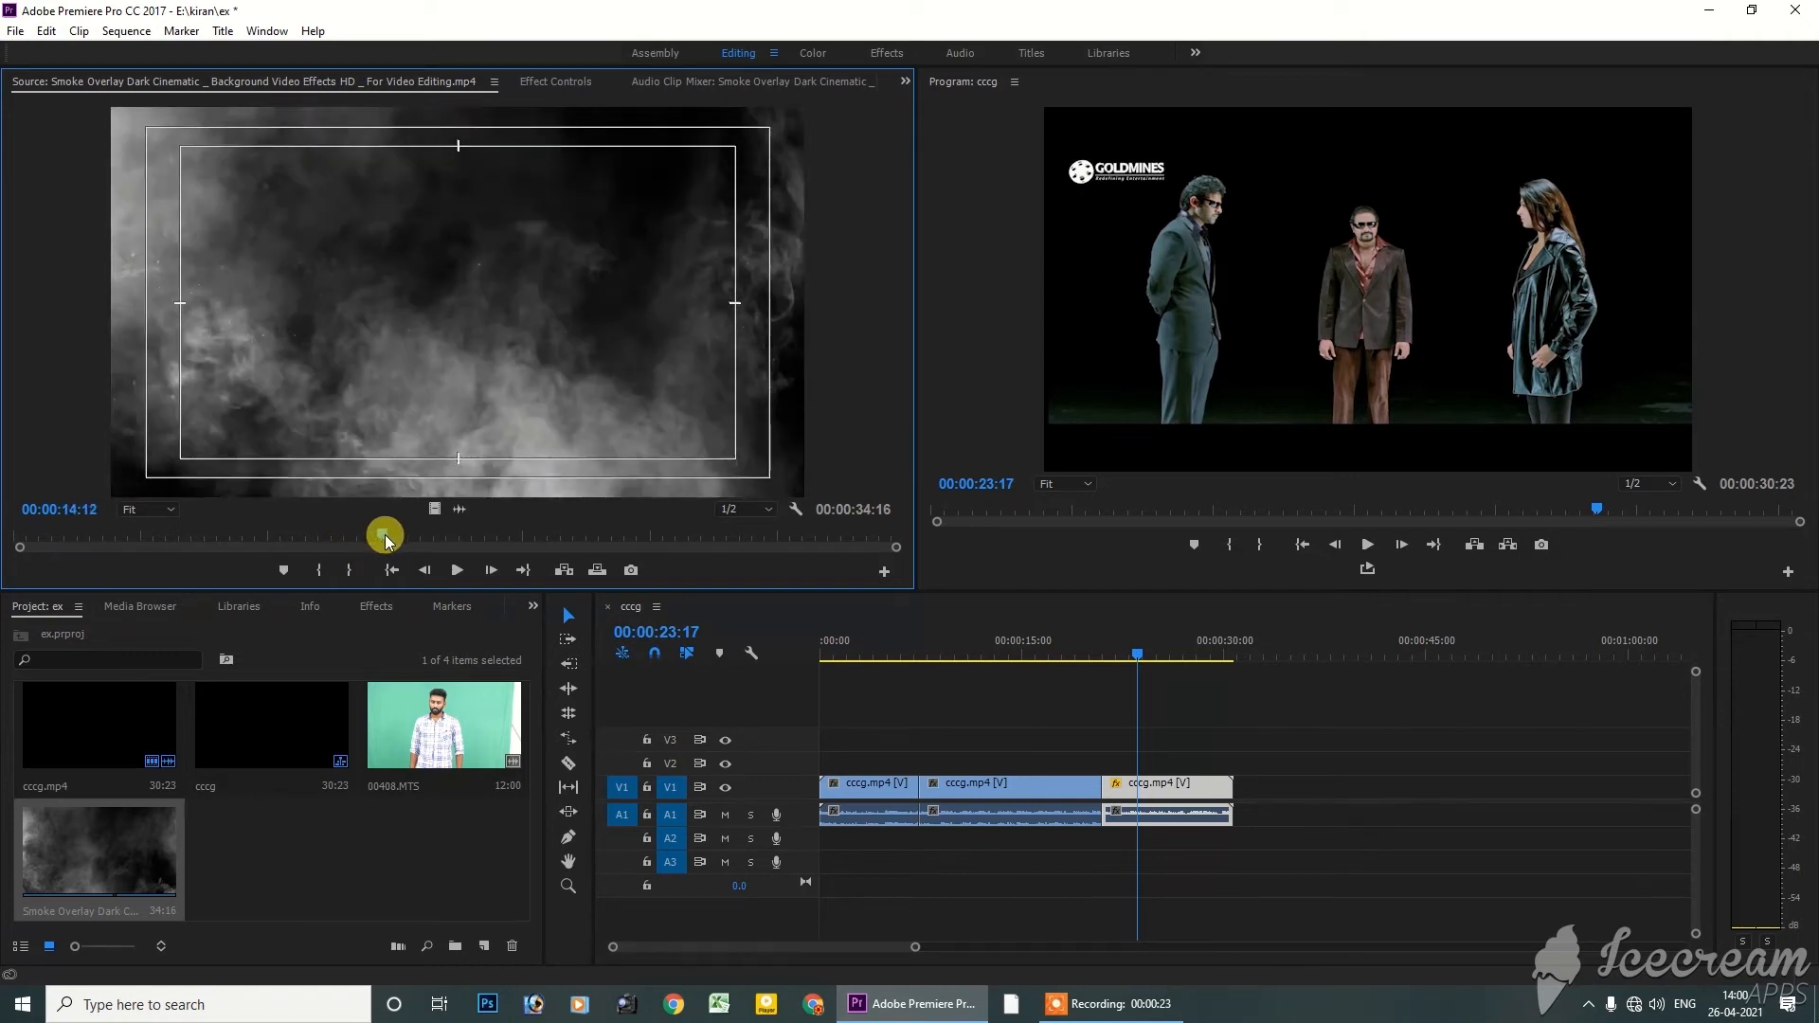
# Mark the smoke clip from 00:00:14:12 to 00:00:21:06 and place its video on V2 above the start of the last cccg.mp4 segment
pyautogui.press('i')
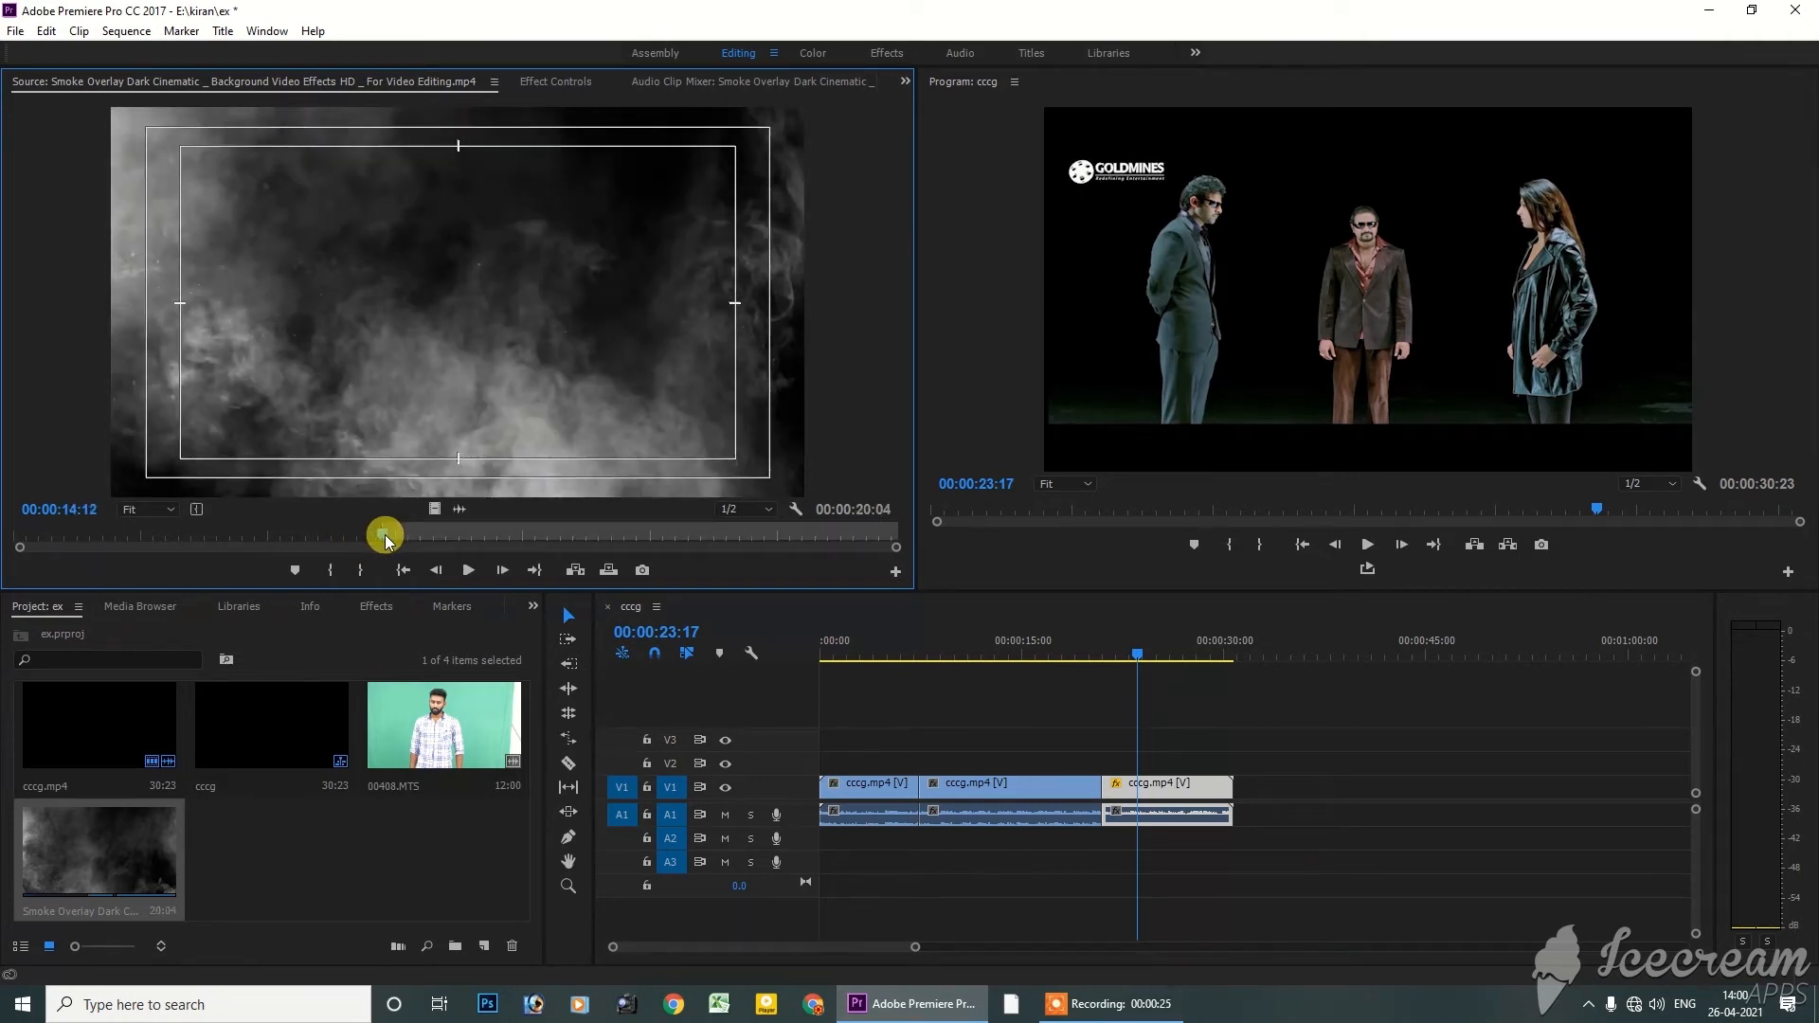
pyautogui.moveTo(385, 540); pyautogui.dragTo(557, 542)
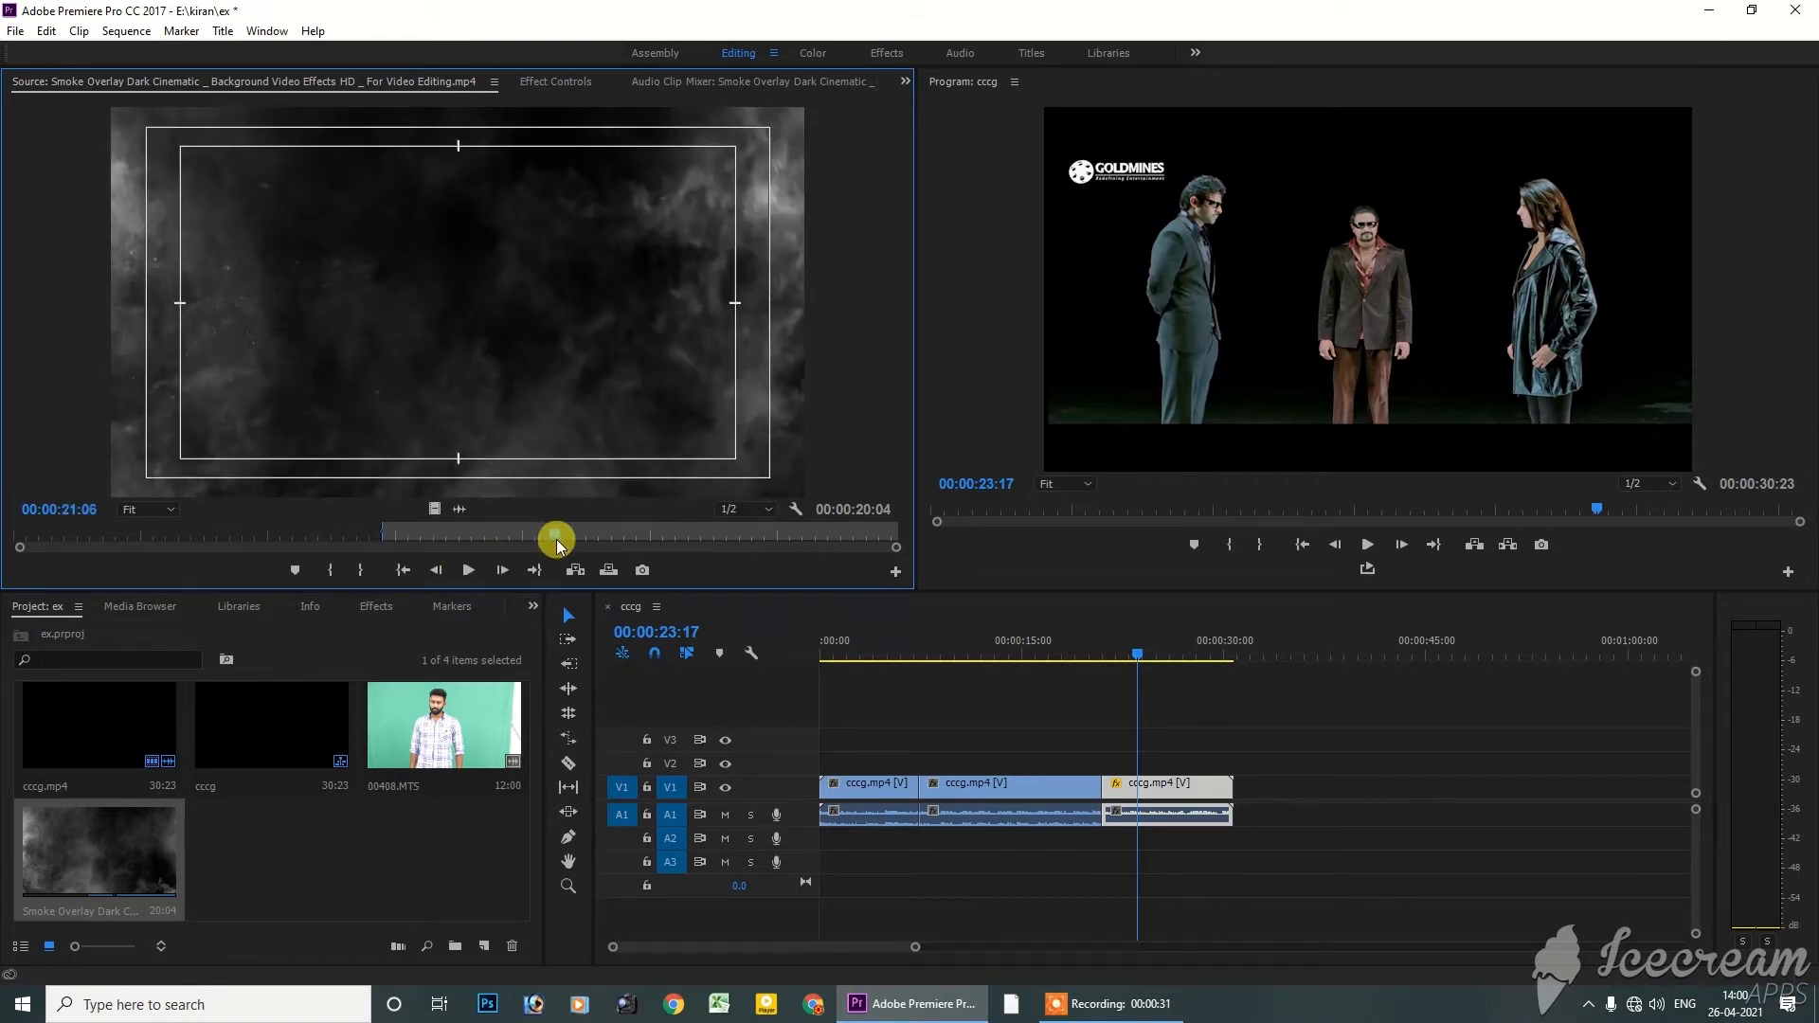
pyautogui.press('o')
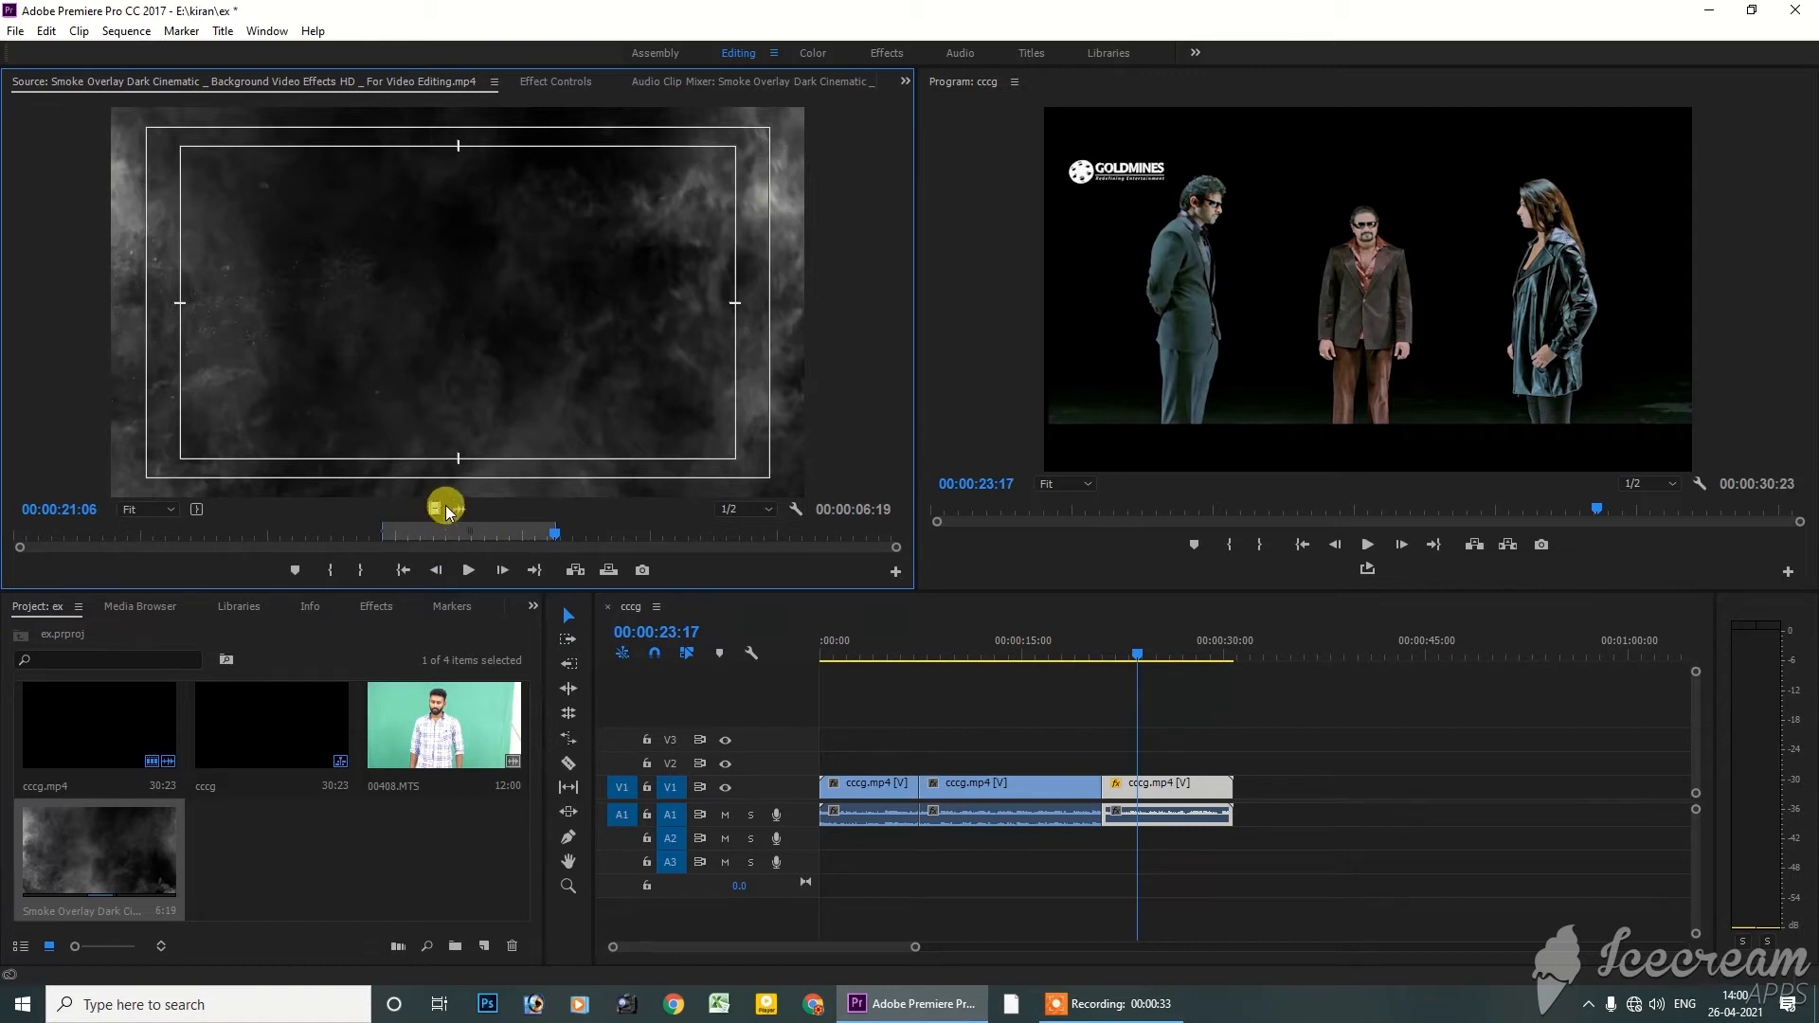
pyautogui.moveTo(434, 509); pyautogui.dragTo(1108, 758)
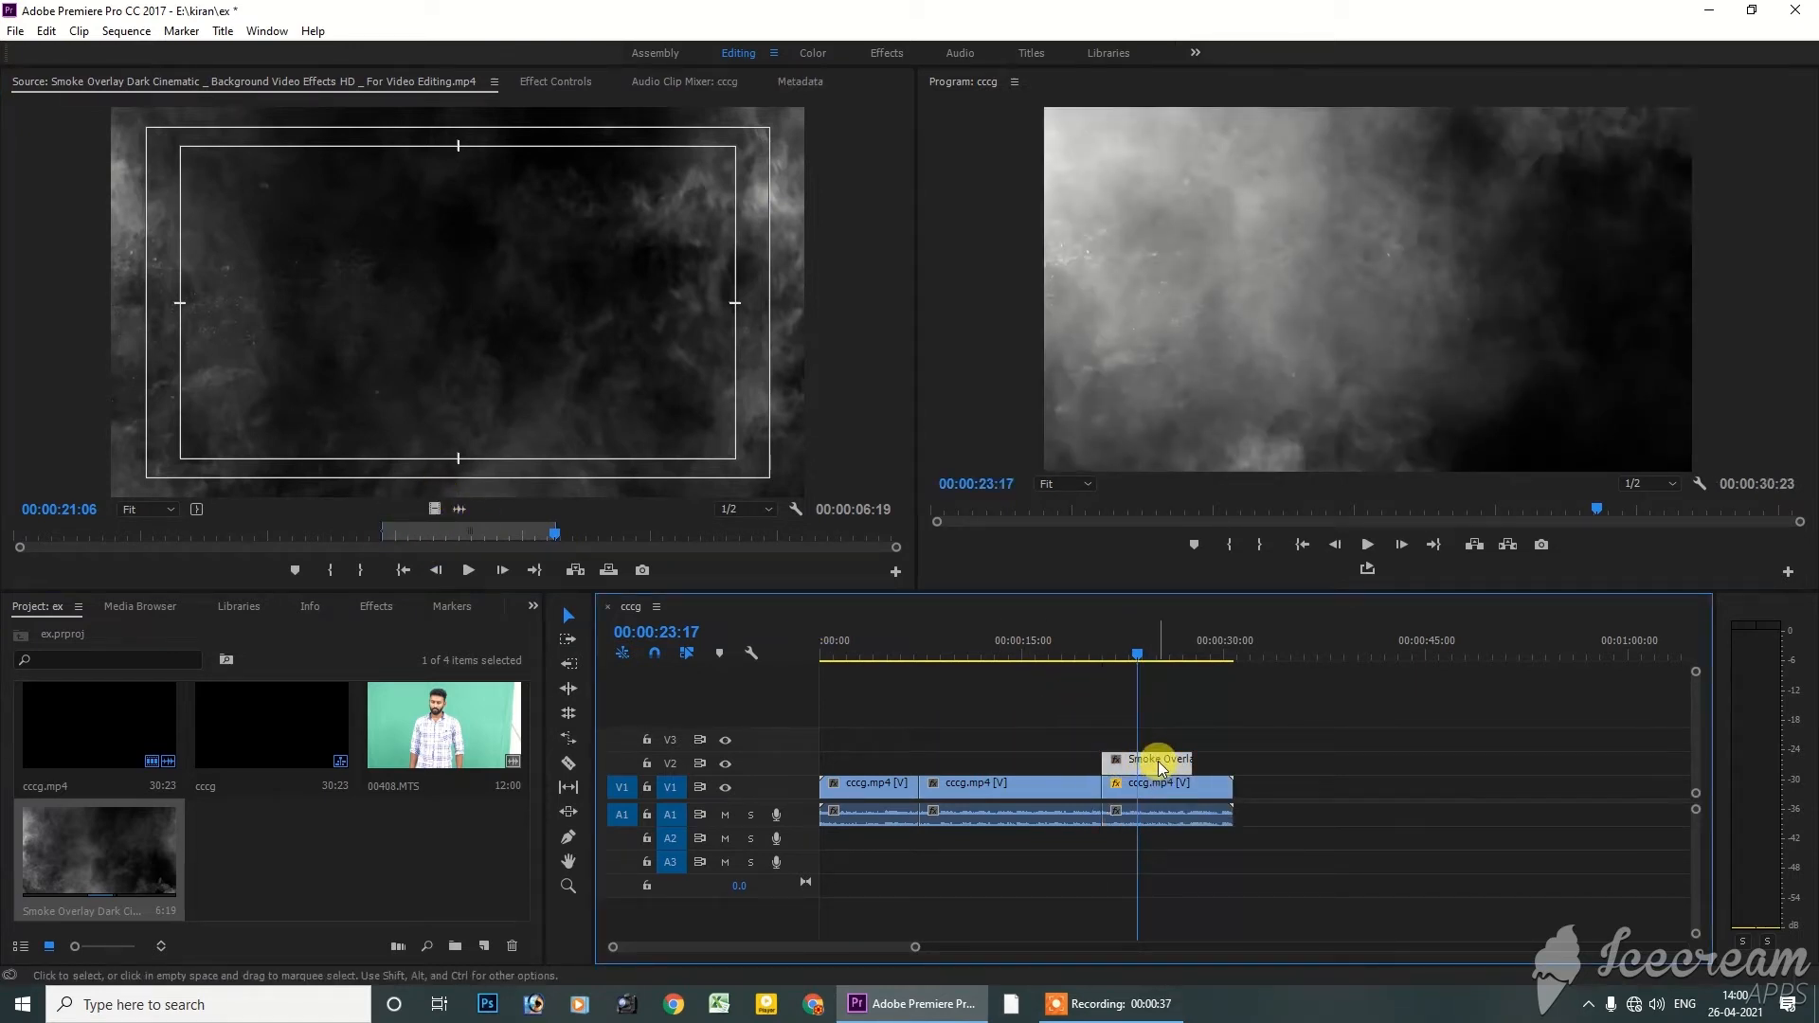
# Open the smoke overlay's Effect Controls and try the Dissolve, Darken and Multiply blend modes on it
pyautogui.doubleClick(1161, 766)
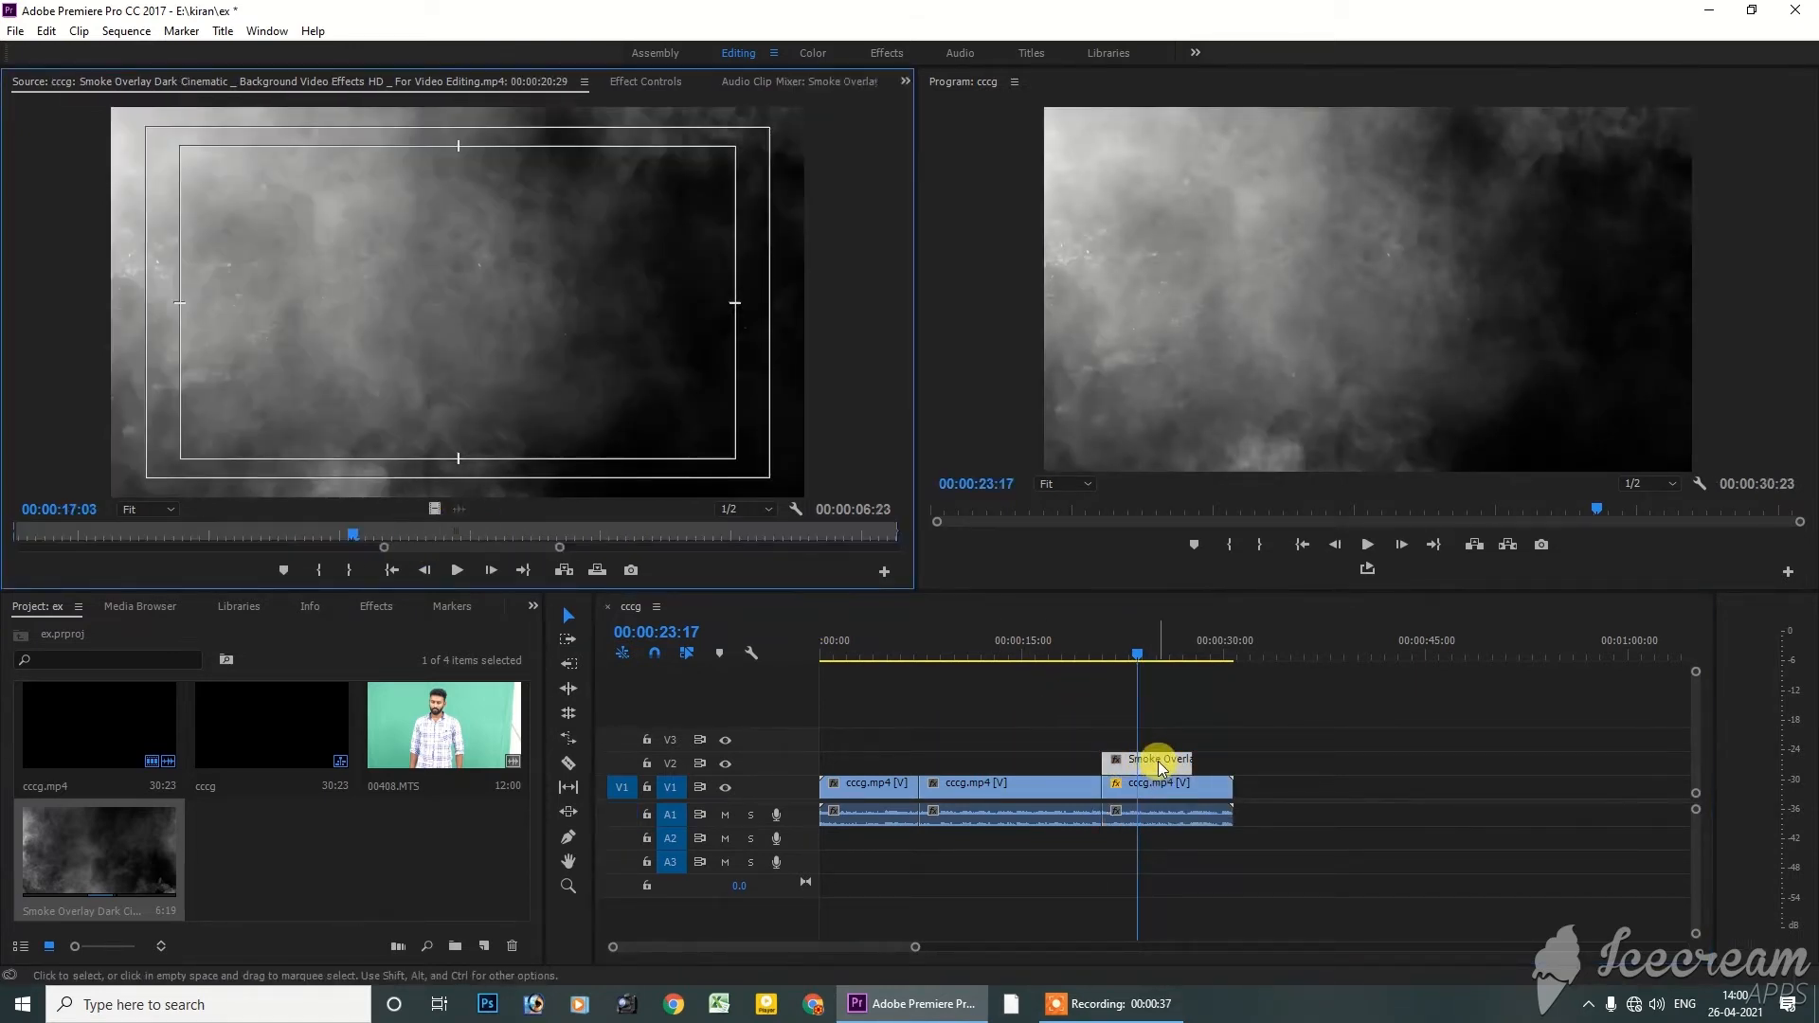
pyautogui.click(654, 81)
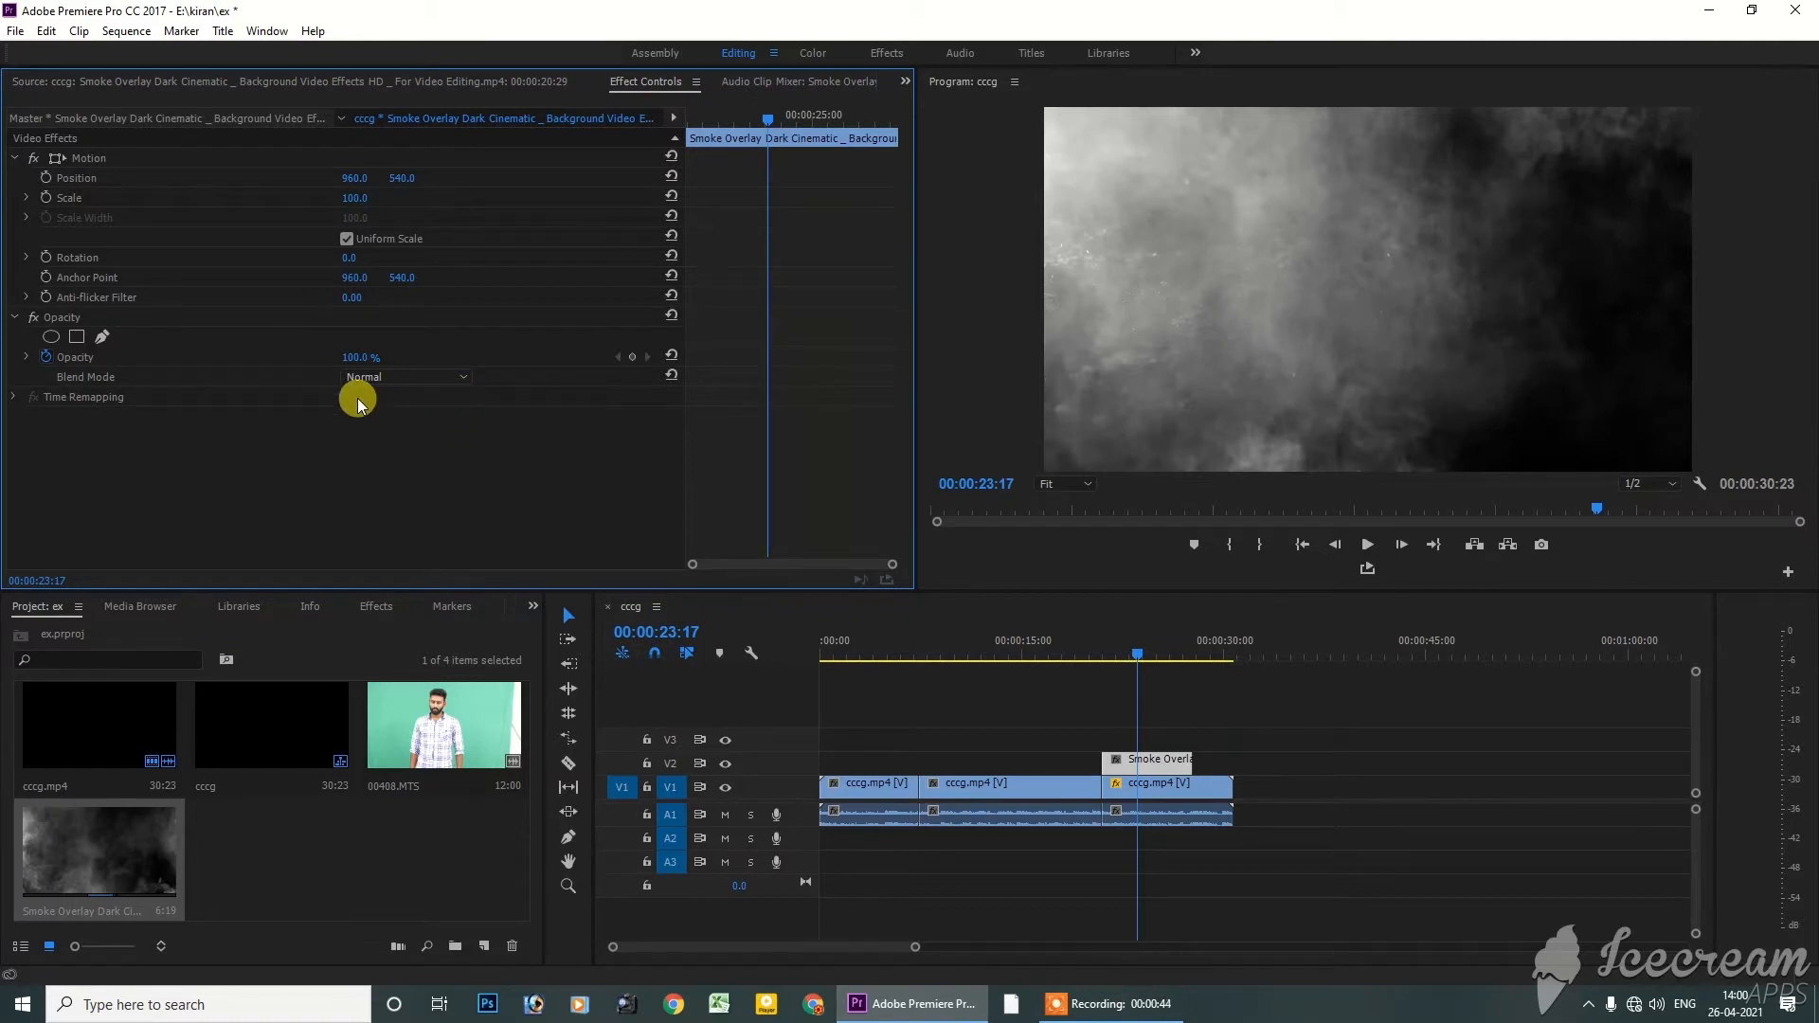
pyautogui.click(381, 376)
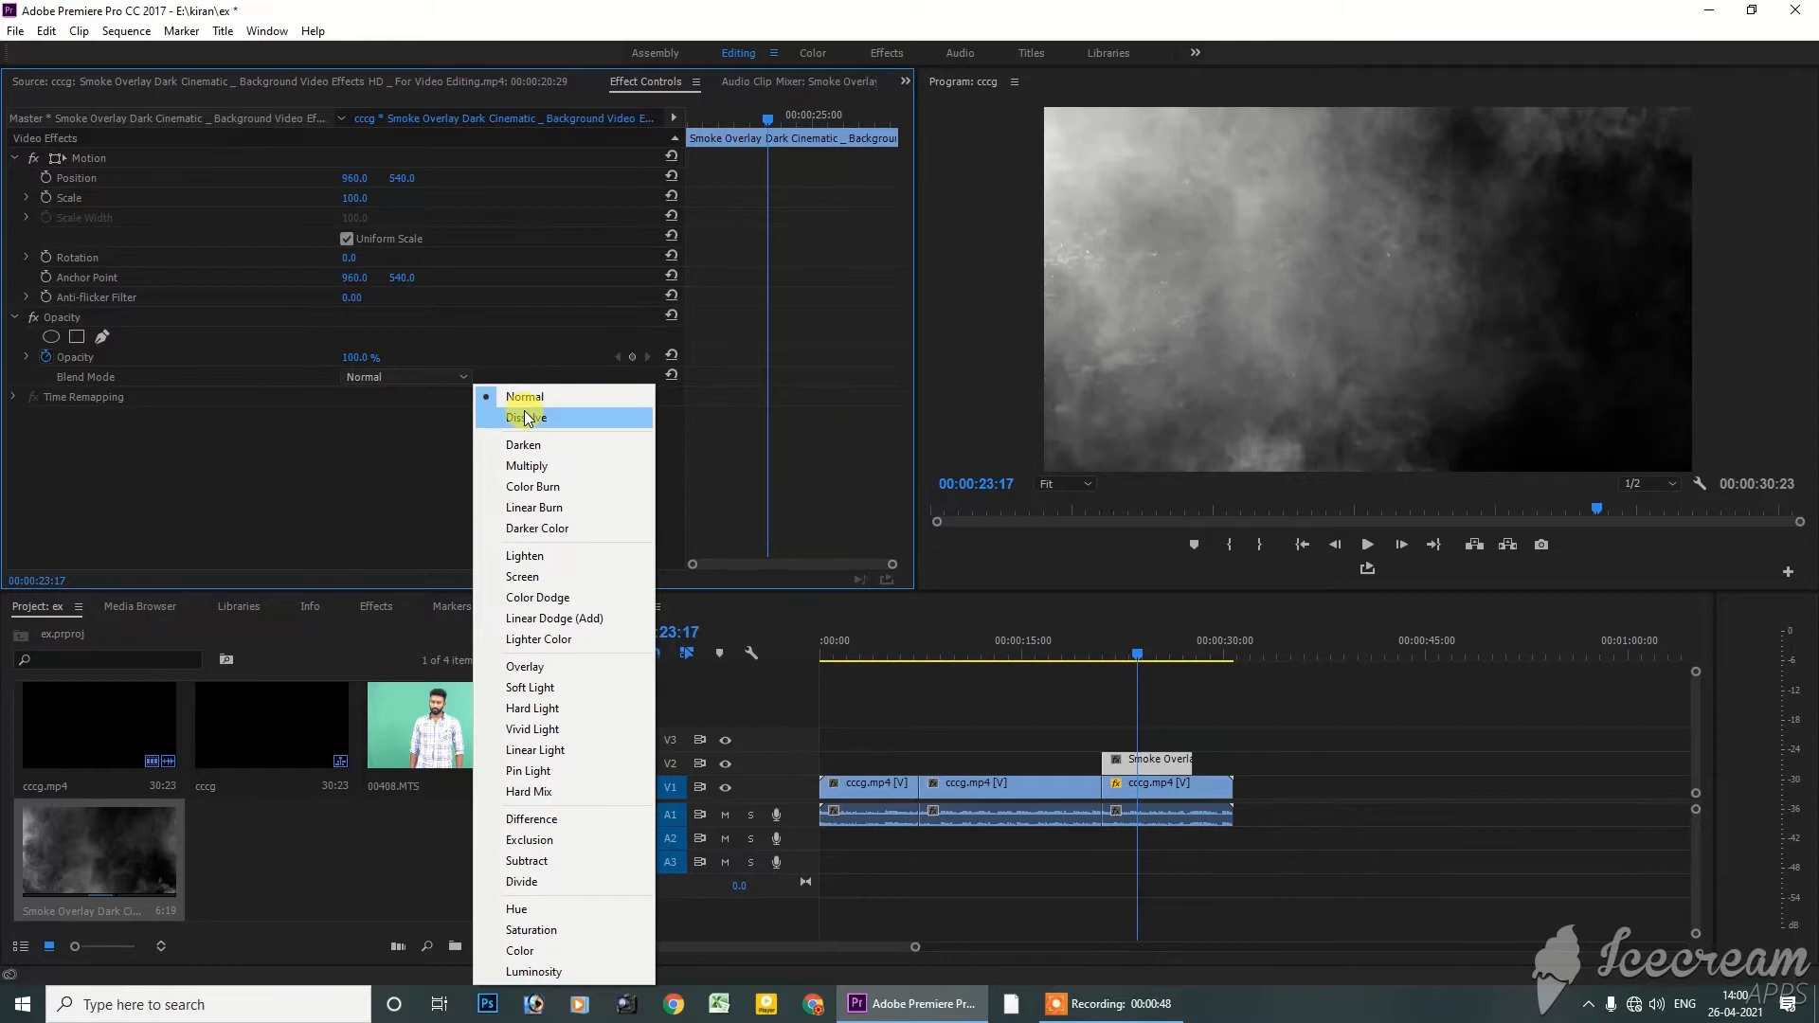
pyautogui.click(527, 418)
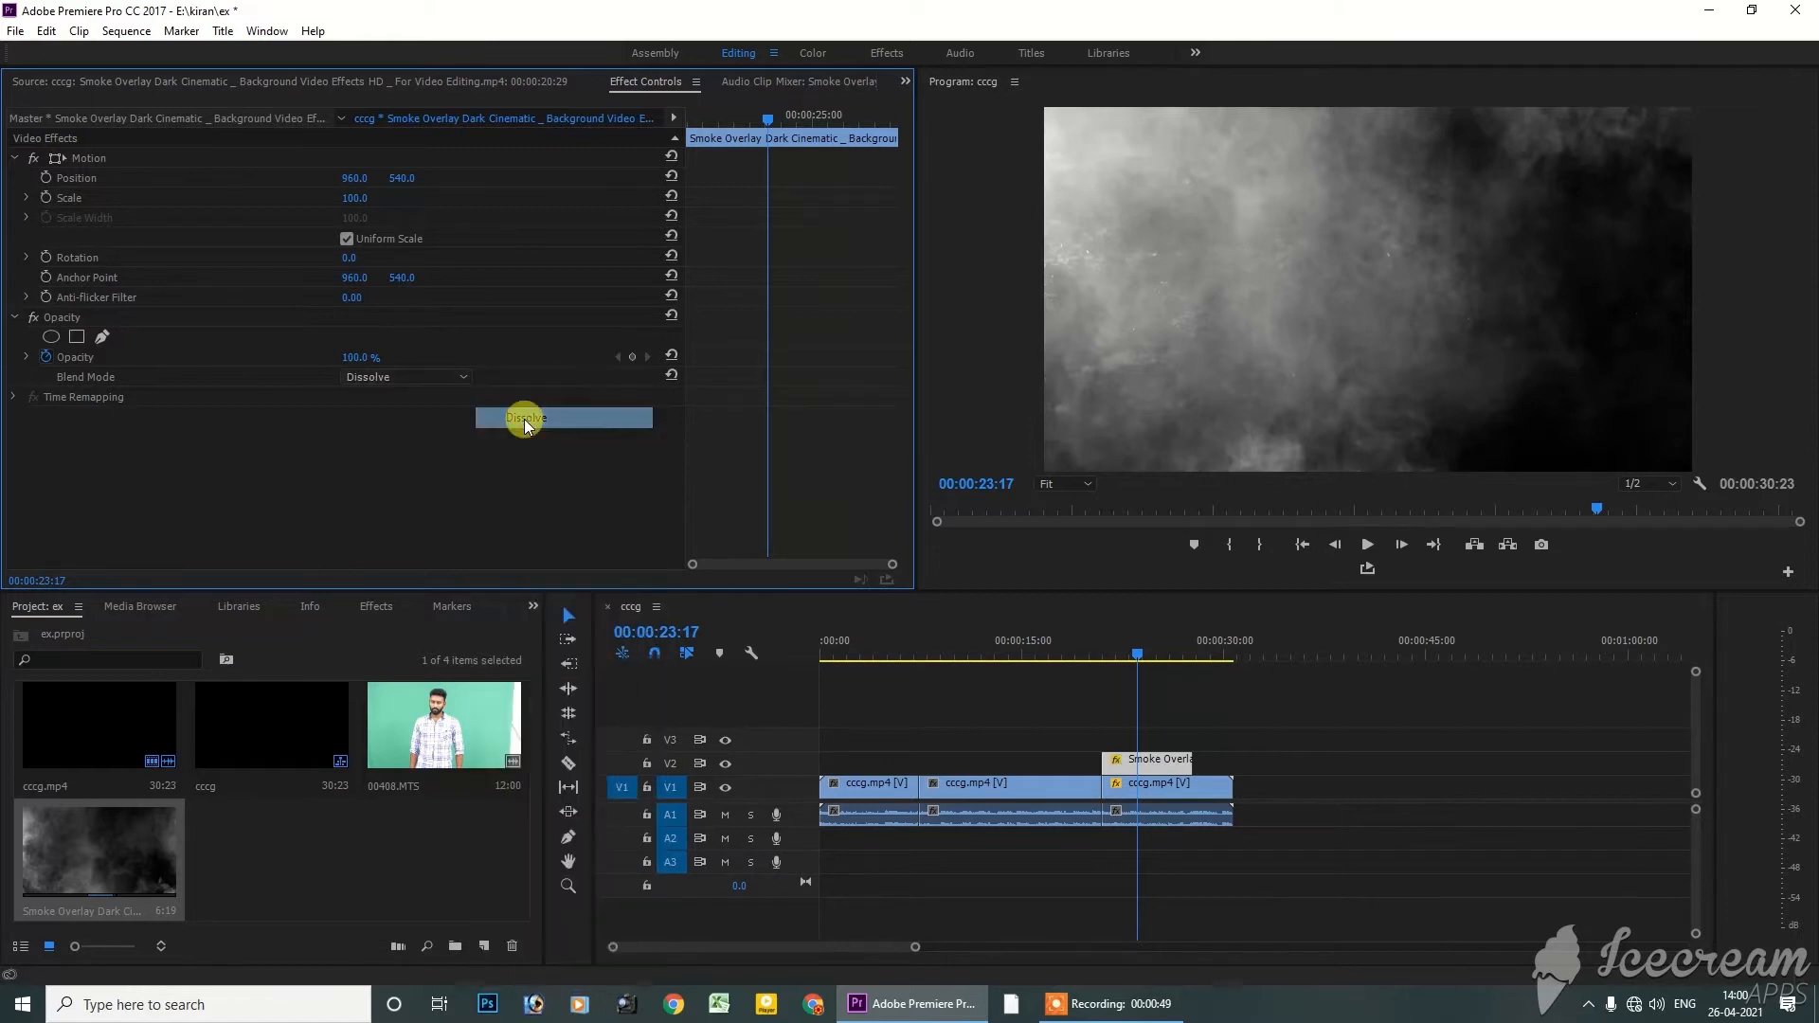
pyautogui.click(440, 378)
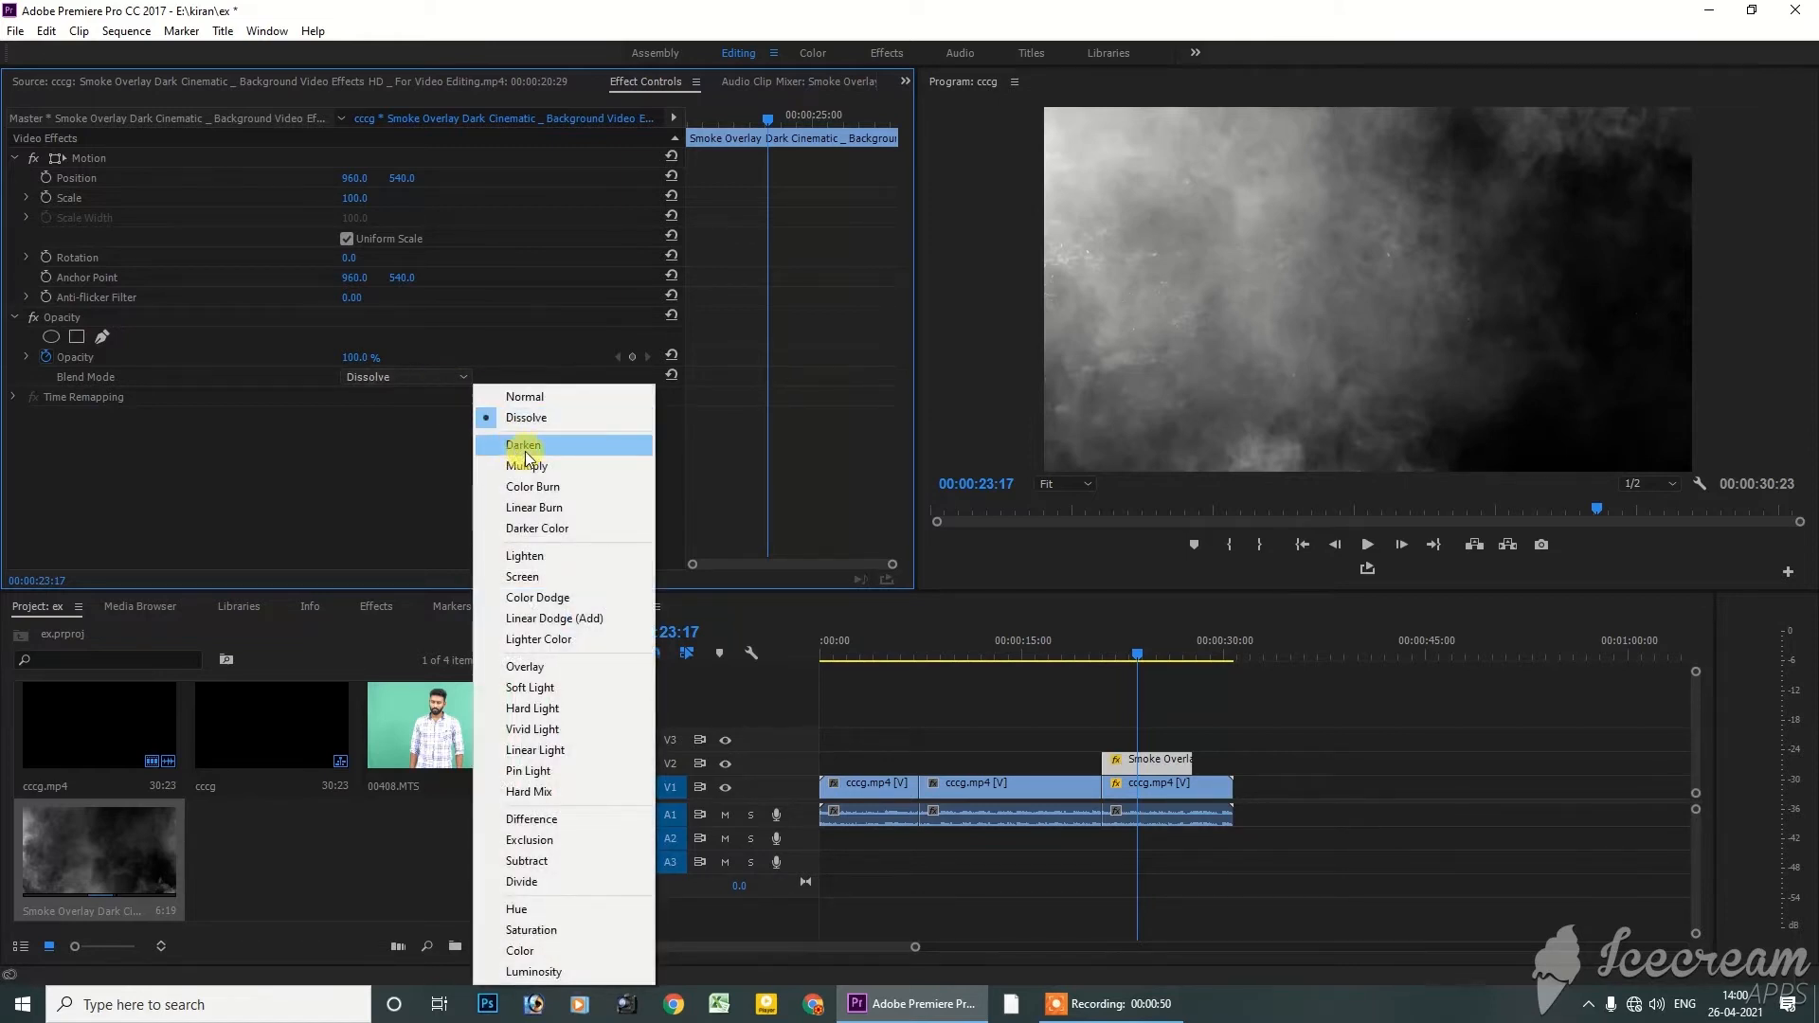
pyautogui.click(525, 445)
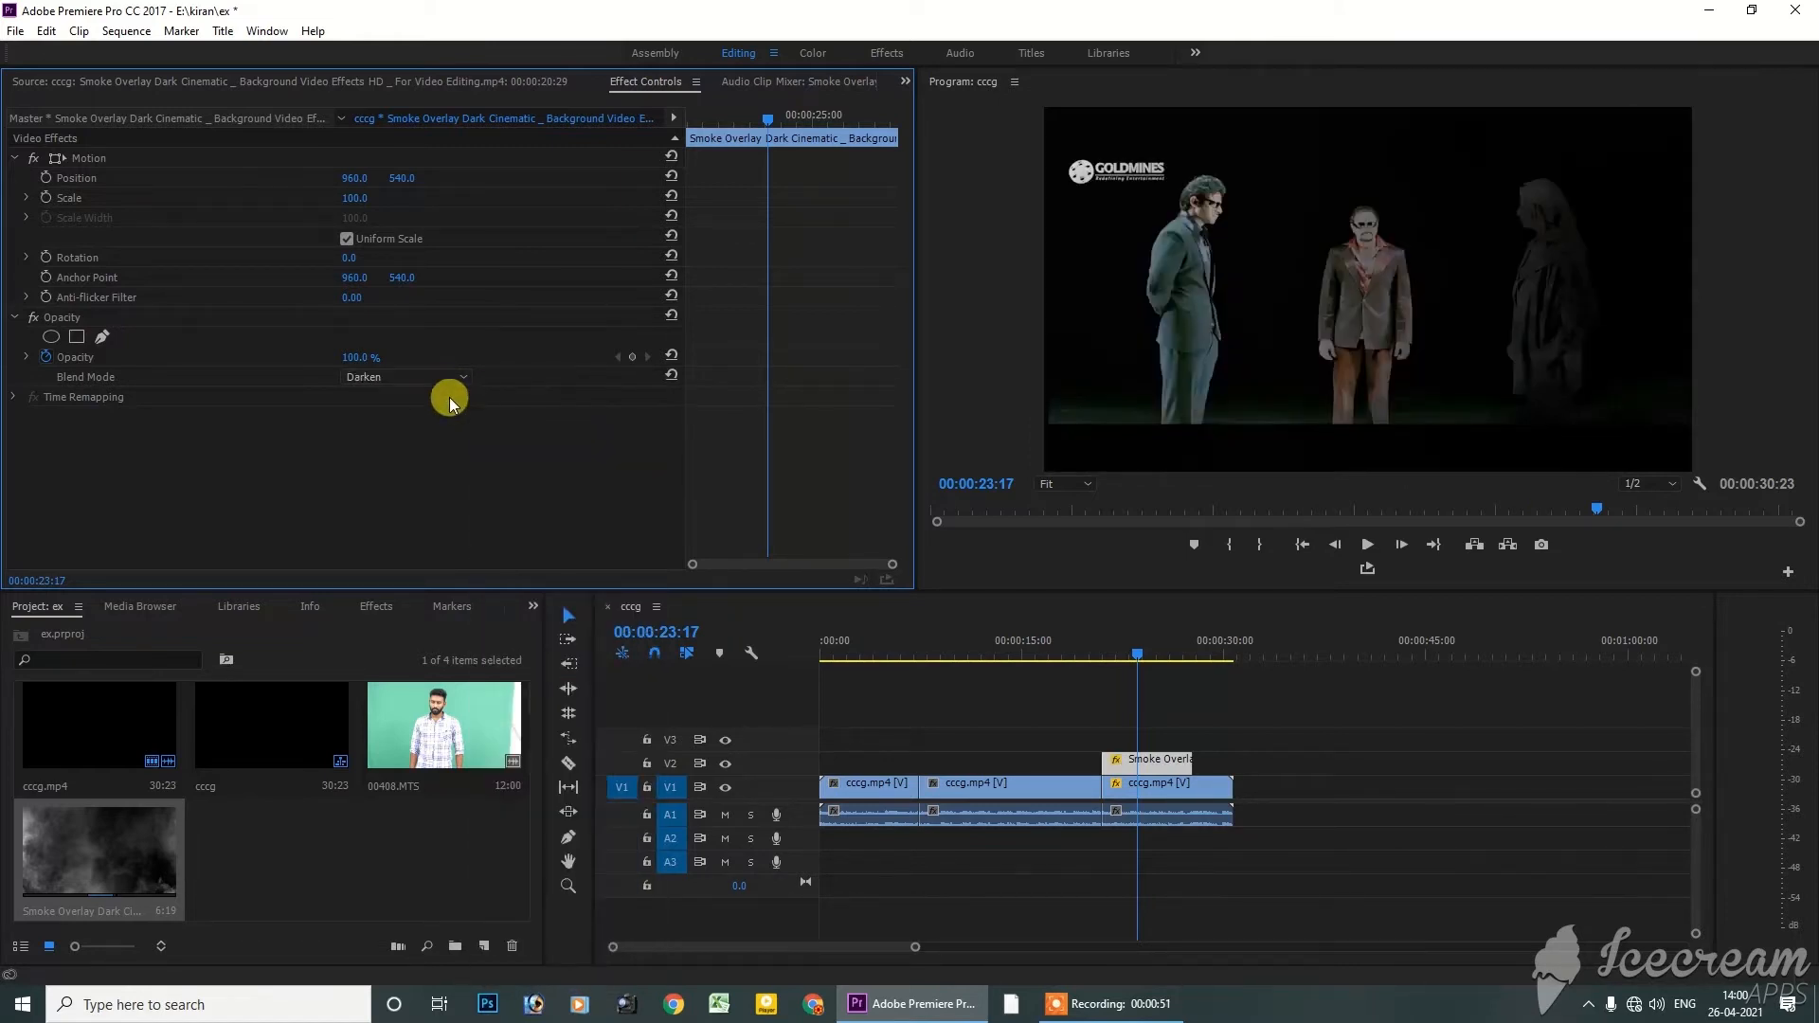
pyautogui.click(427, 378)
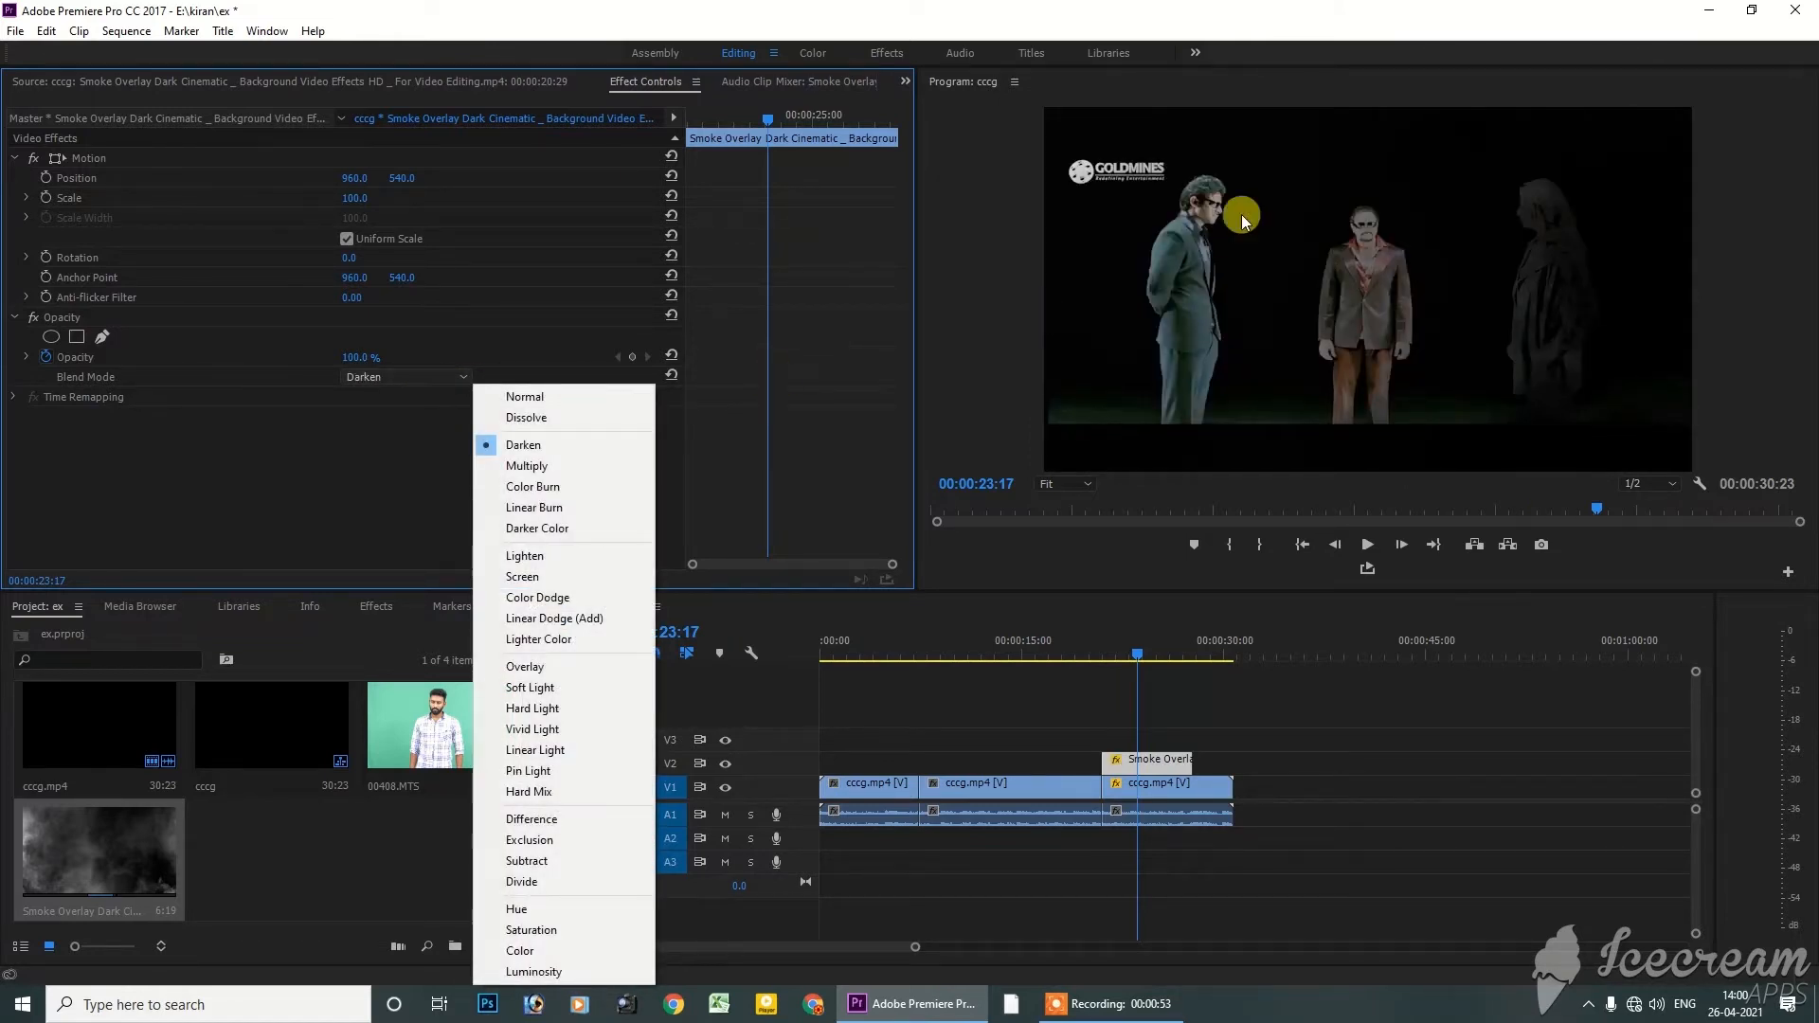
pyautogui.click(528, 466)
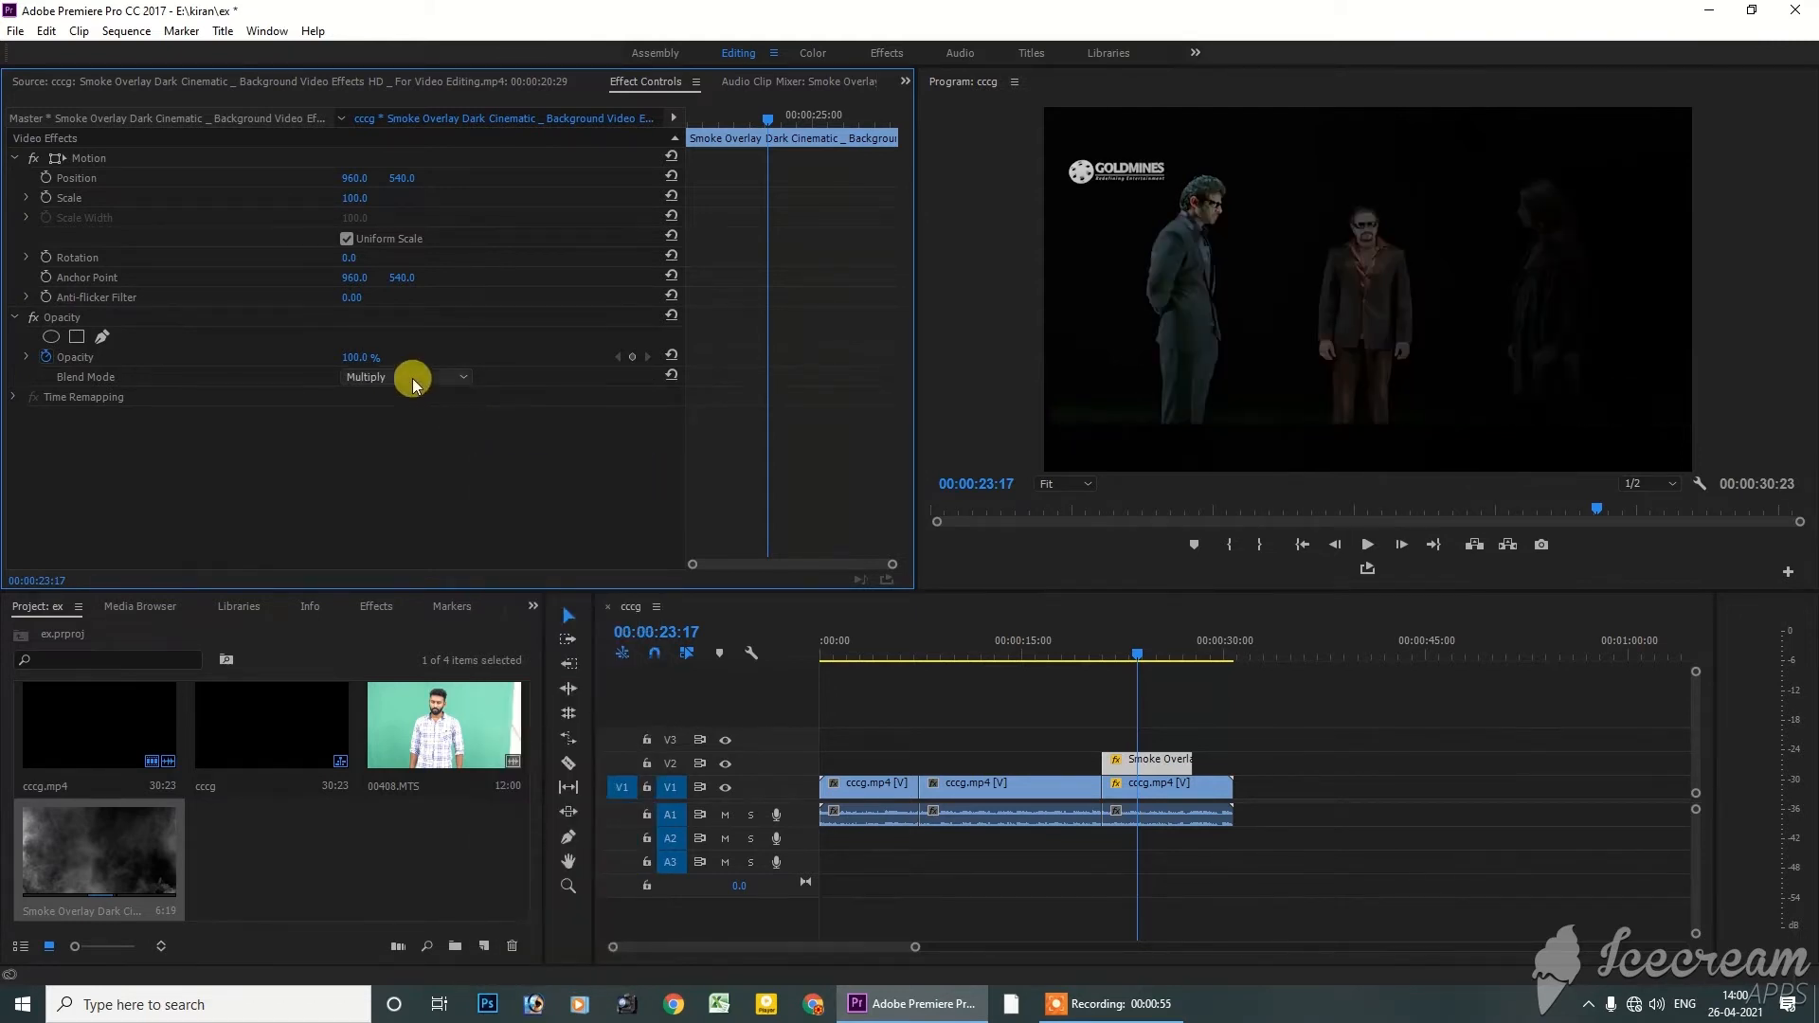
# Select the smoke overlay on V2 above the last segment and set its blend mode to Screen
pyautogui.click(1171, 784)
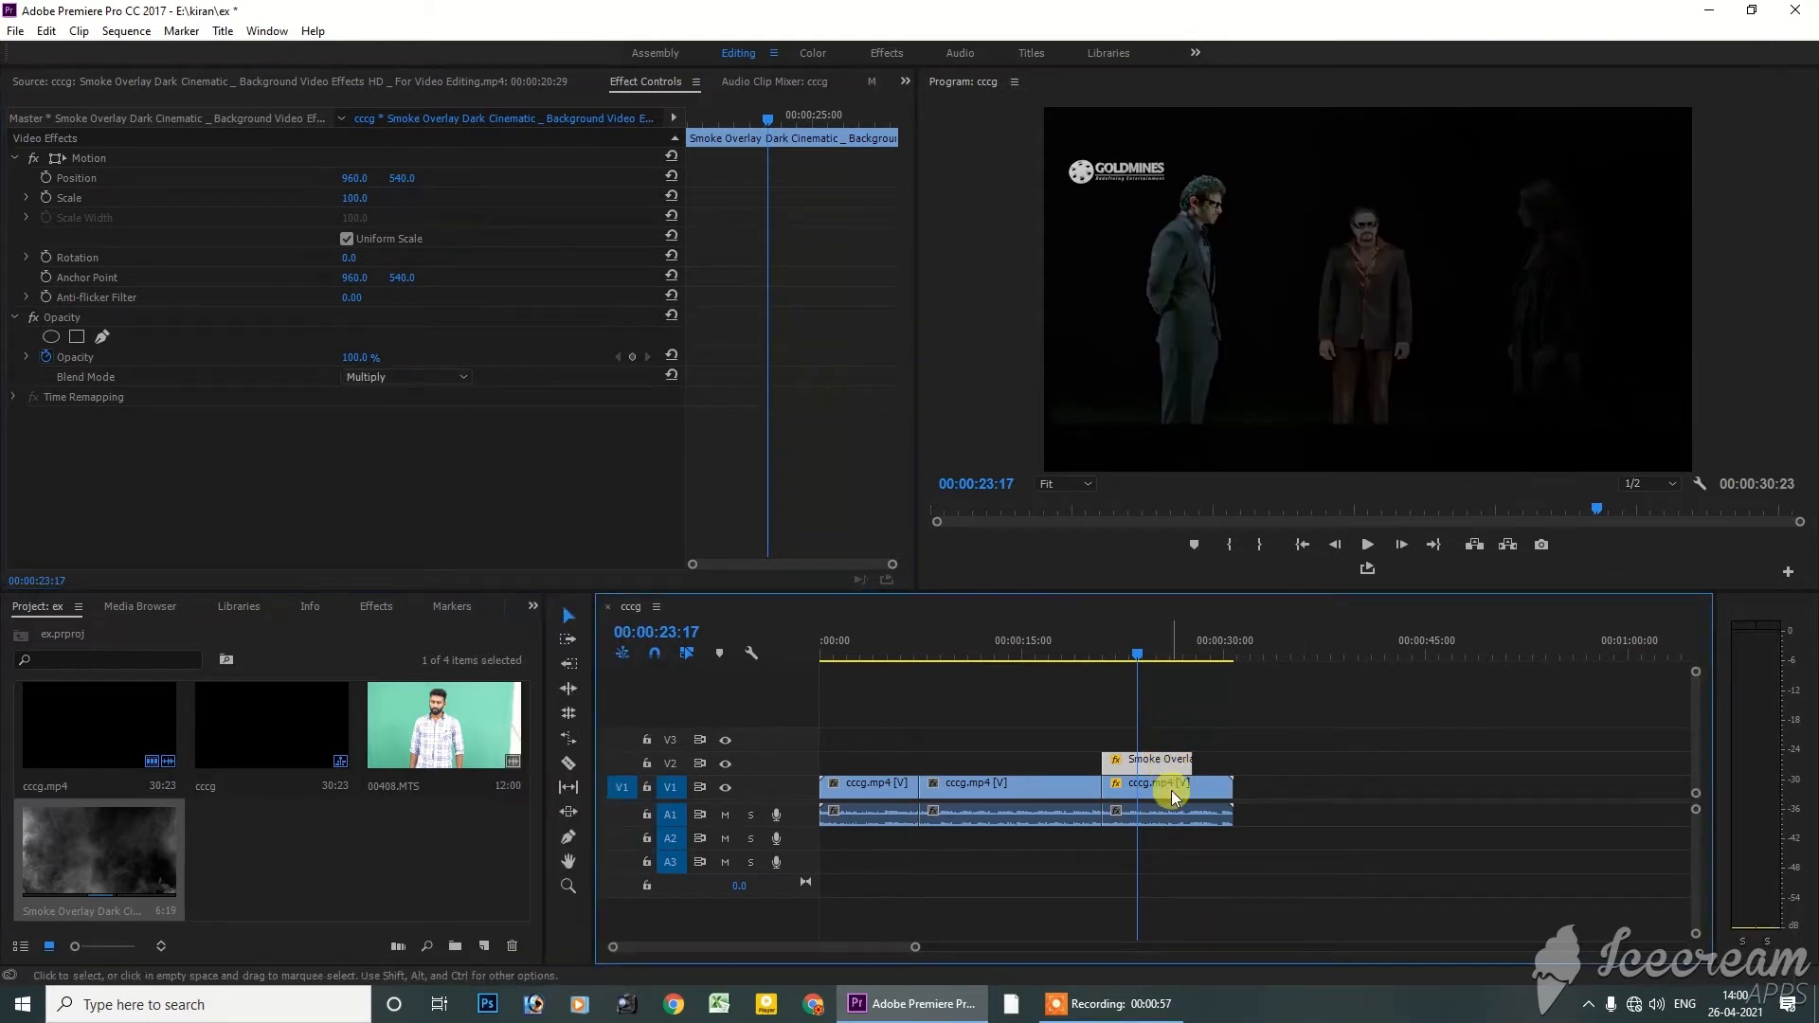
pyautogui.click(1167, 762)
pyautogui.click(1166, 781)
pyautogui.click(1159, 762)
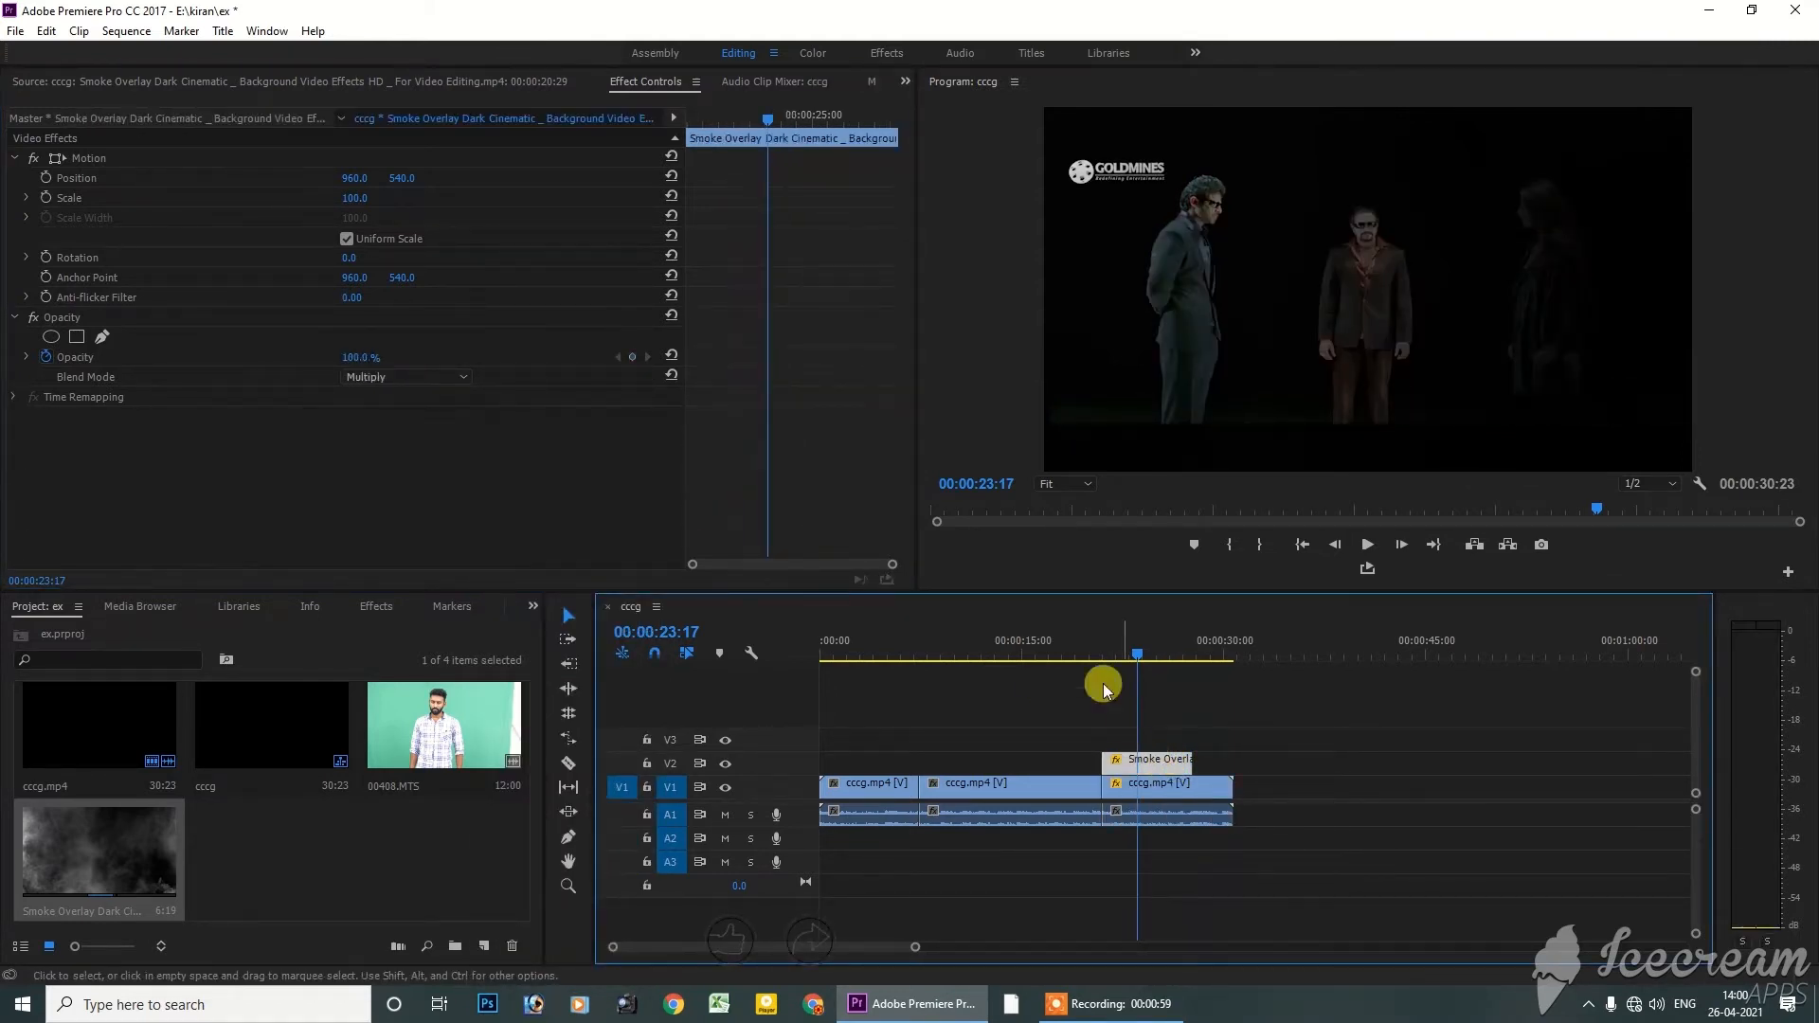
pyautogui.click(401, 377)
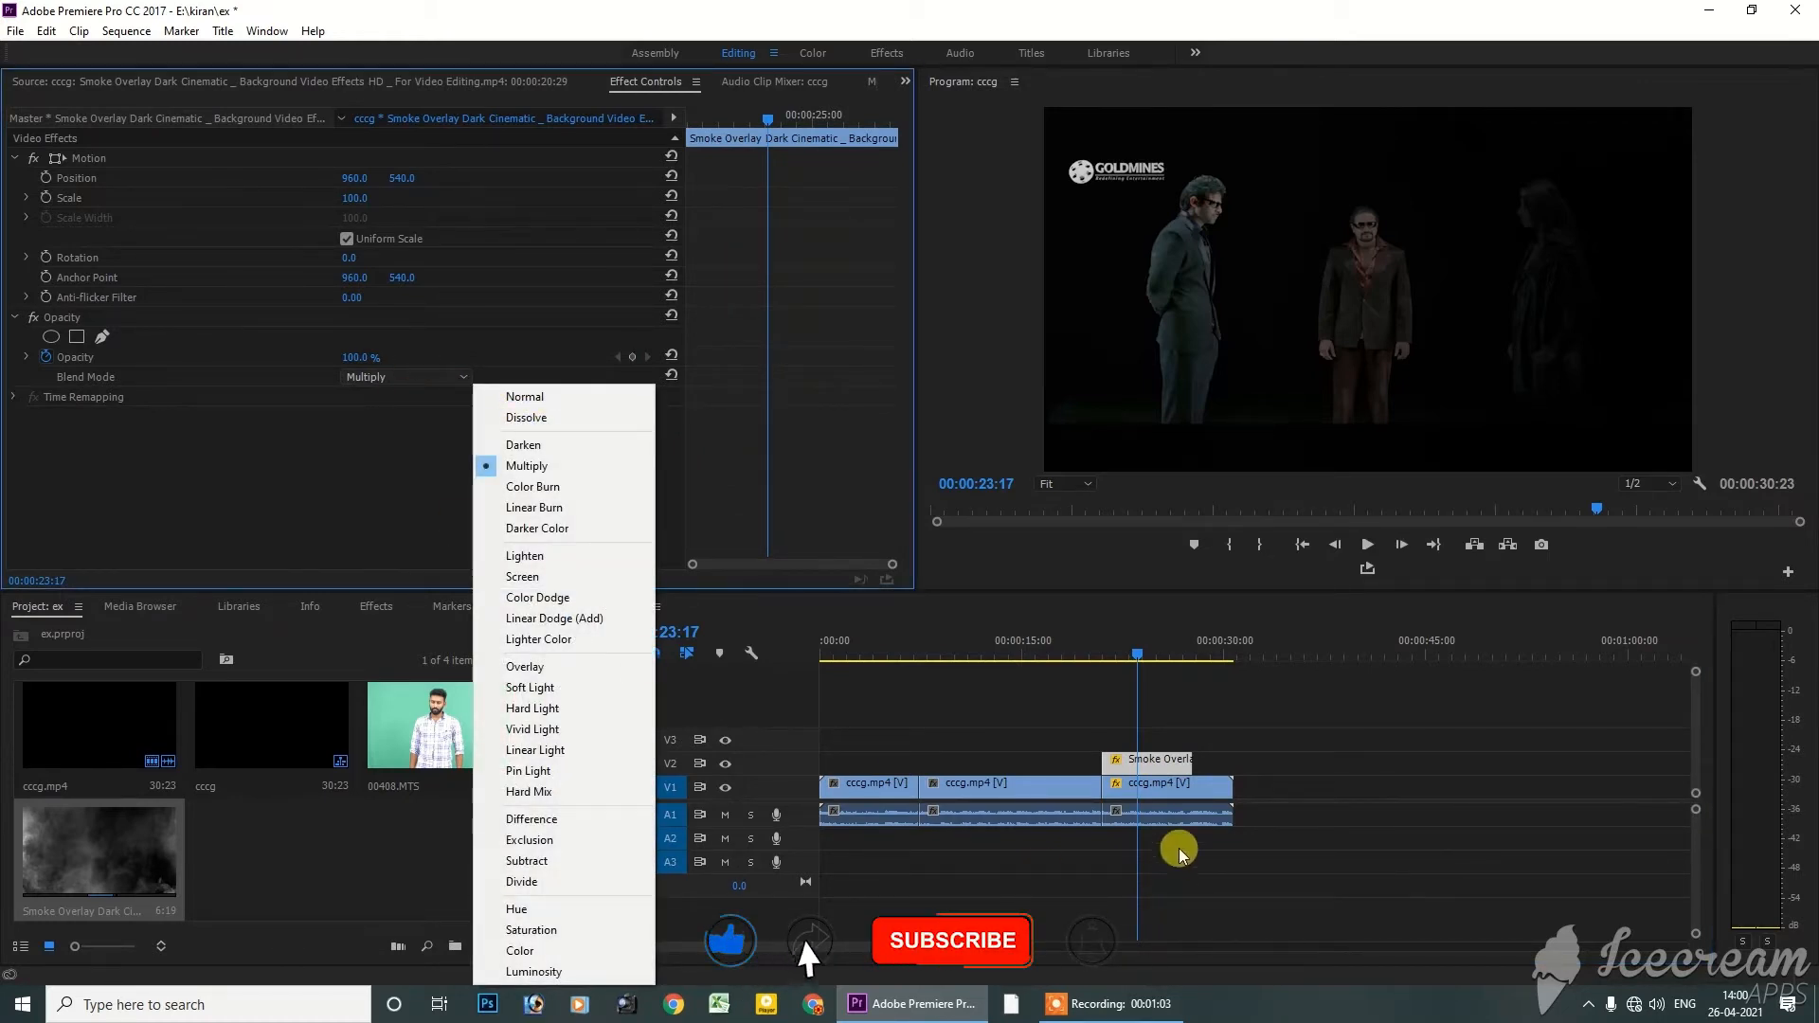
pyautogui.click(1159, 763)
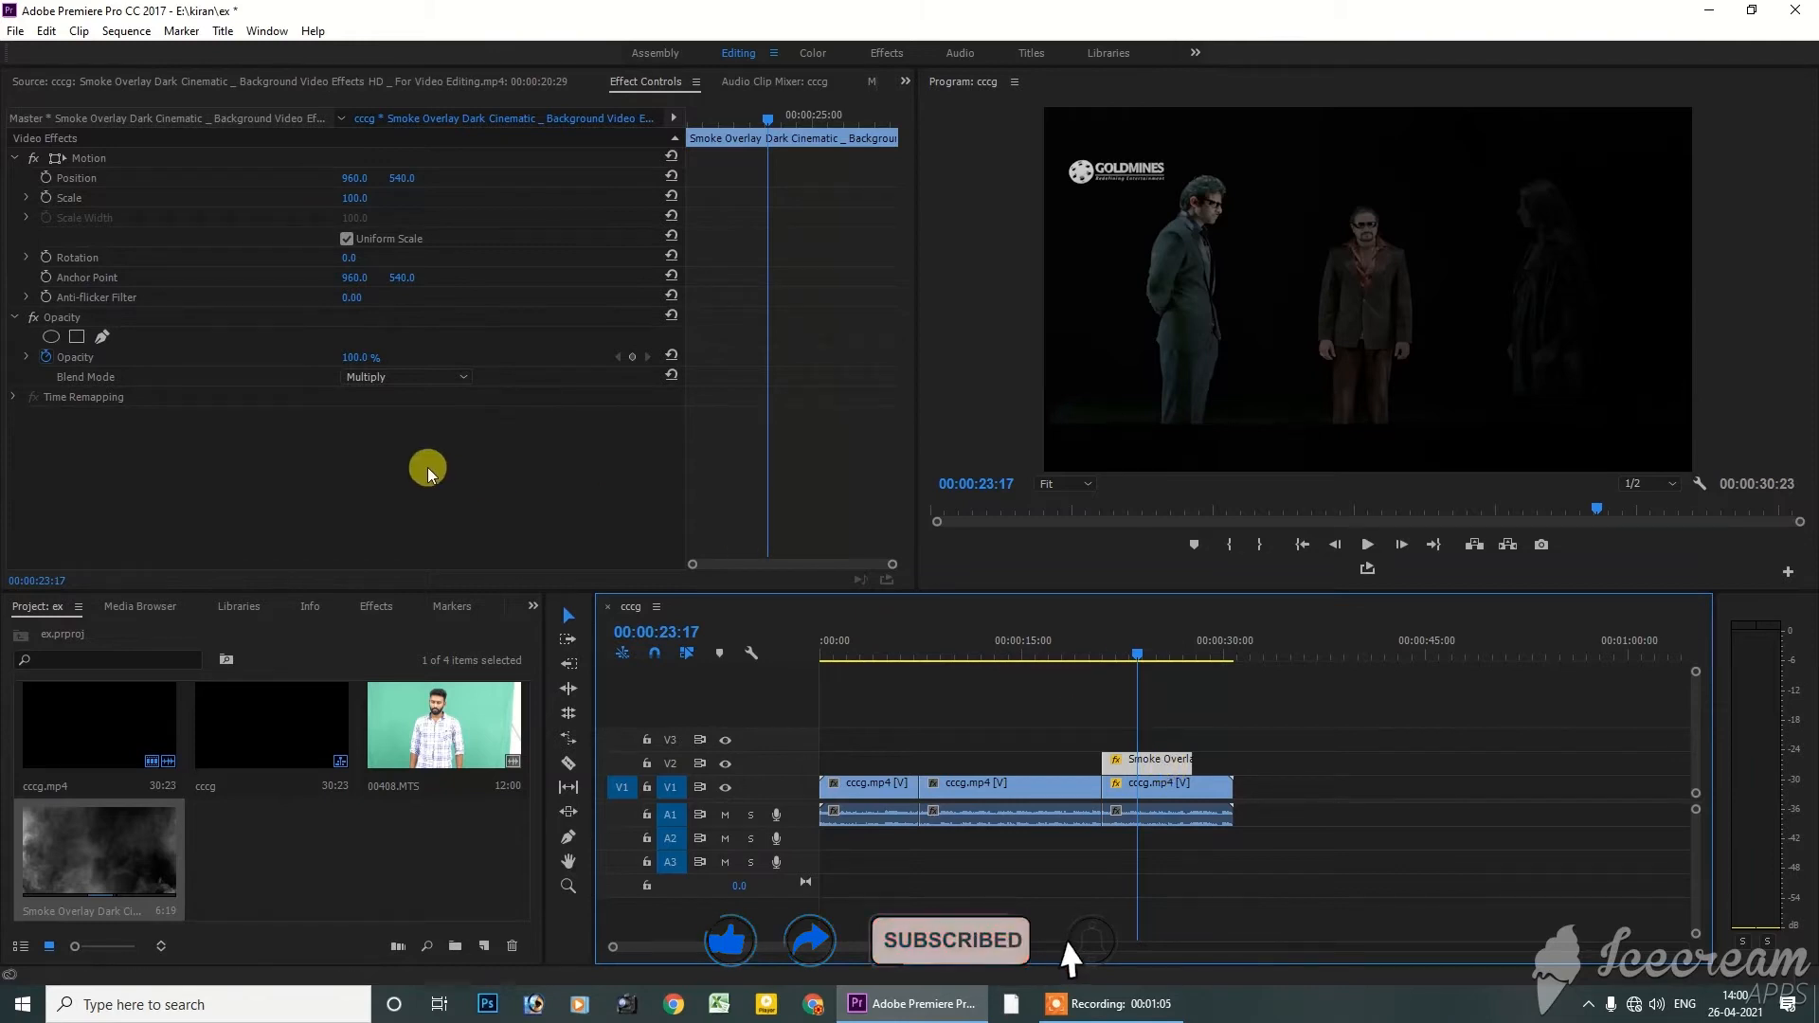
pyautogui.click(434, 379)
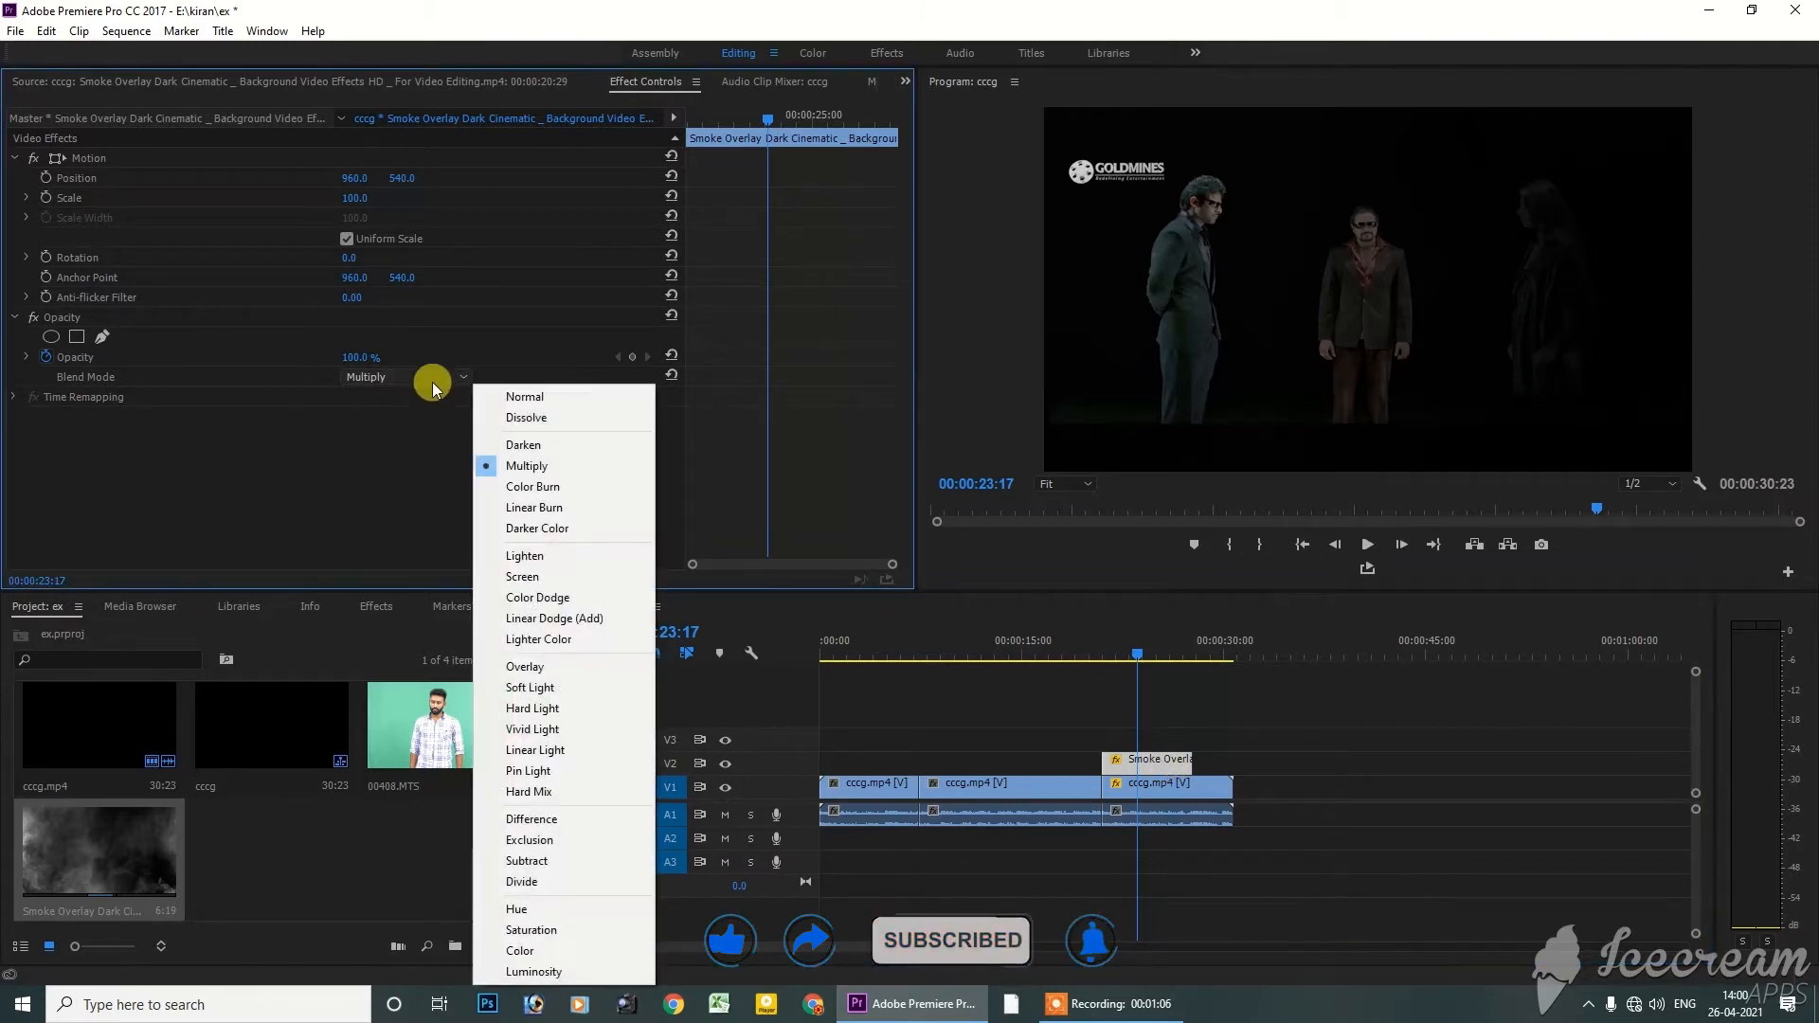
pyautogui.click(522, 577)
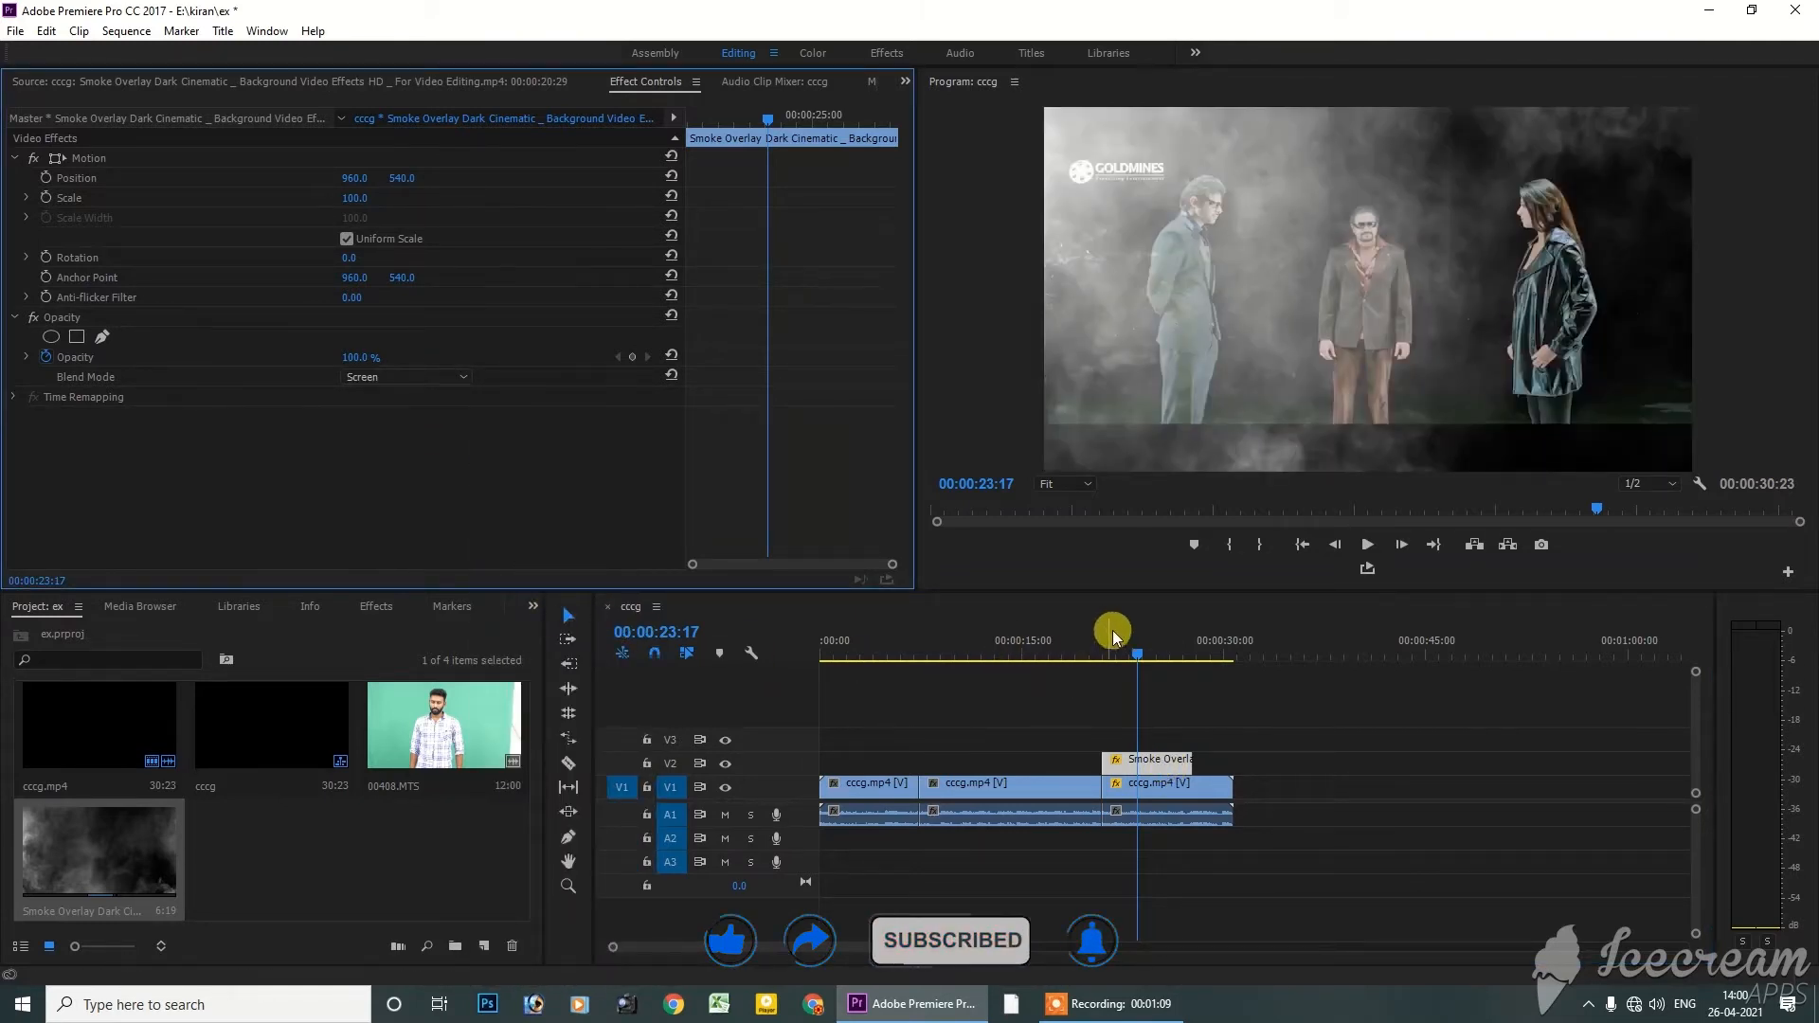
# Play the sequence from 00:00:19:19 to 00:00:27:10 to review the smoke blended over the footage
pyautogui.moveTo(1128, 656); pyautogui.dragTo(1086, 654)
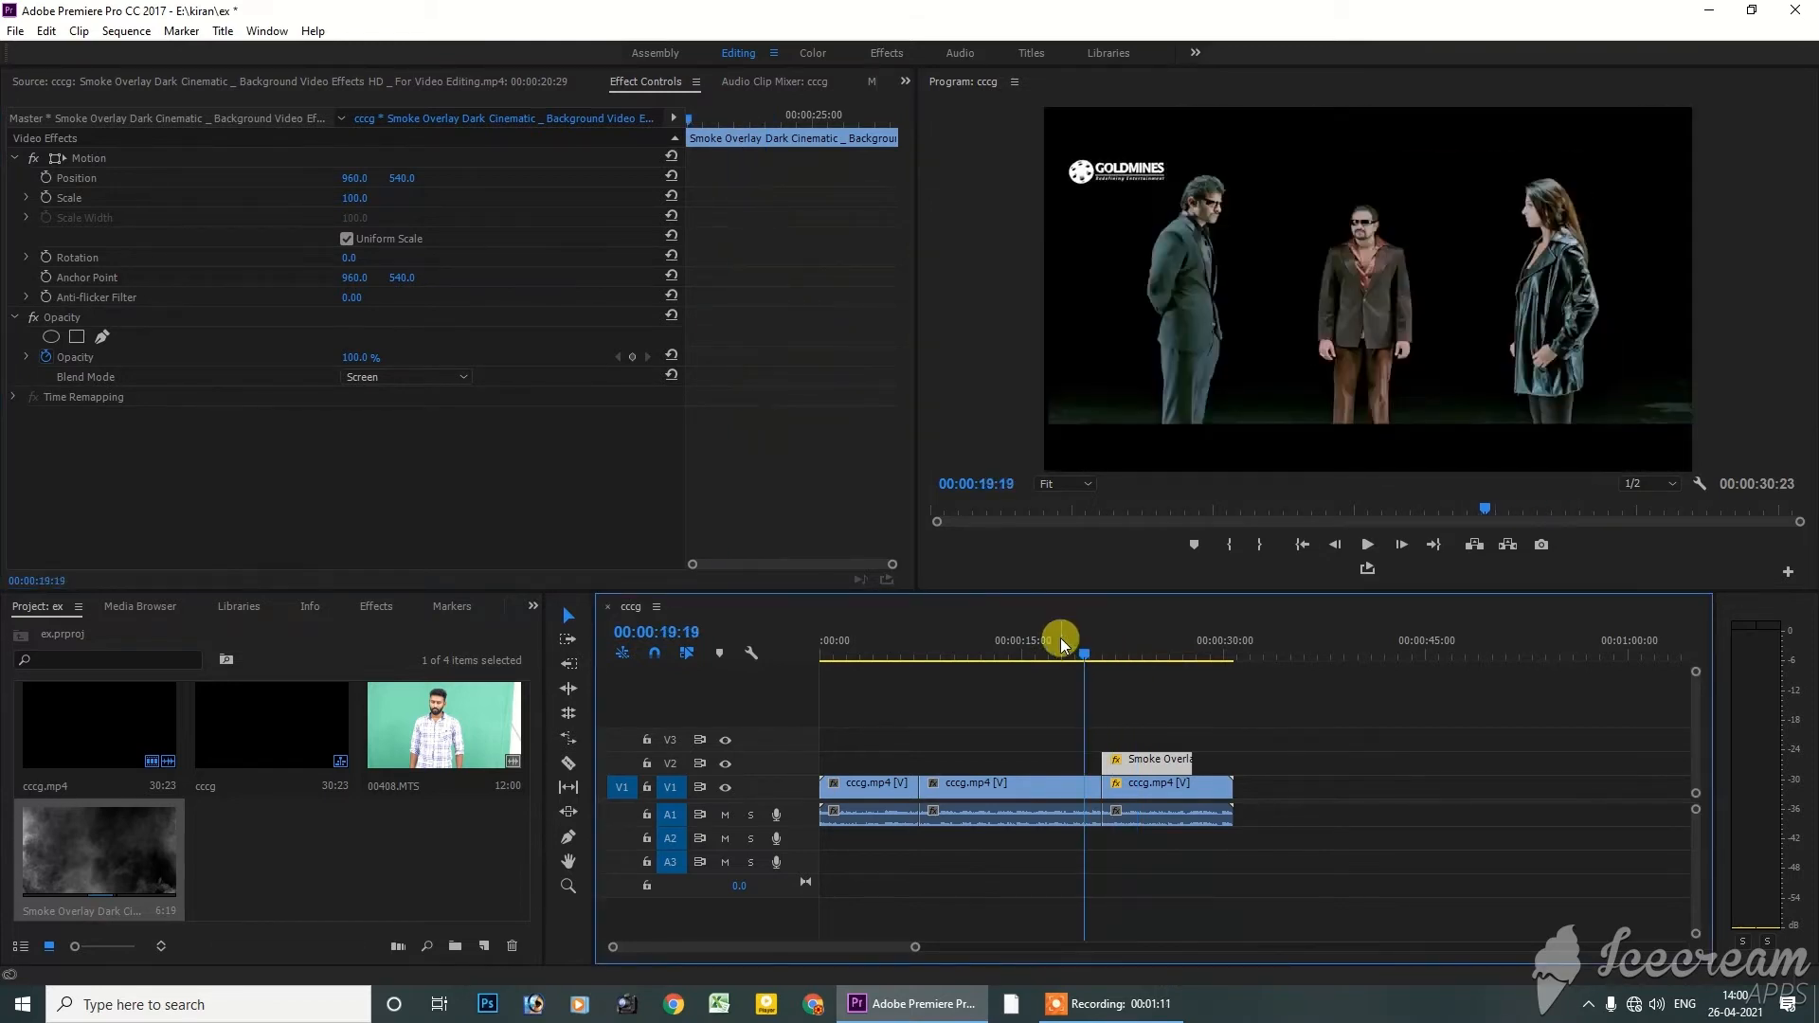
pyautogui.press('space')
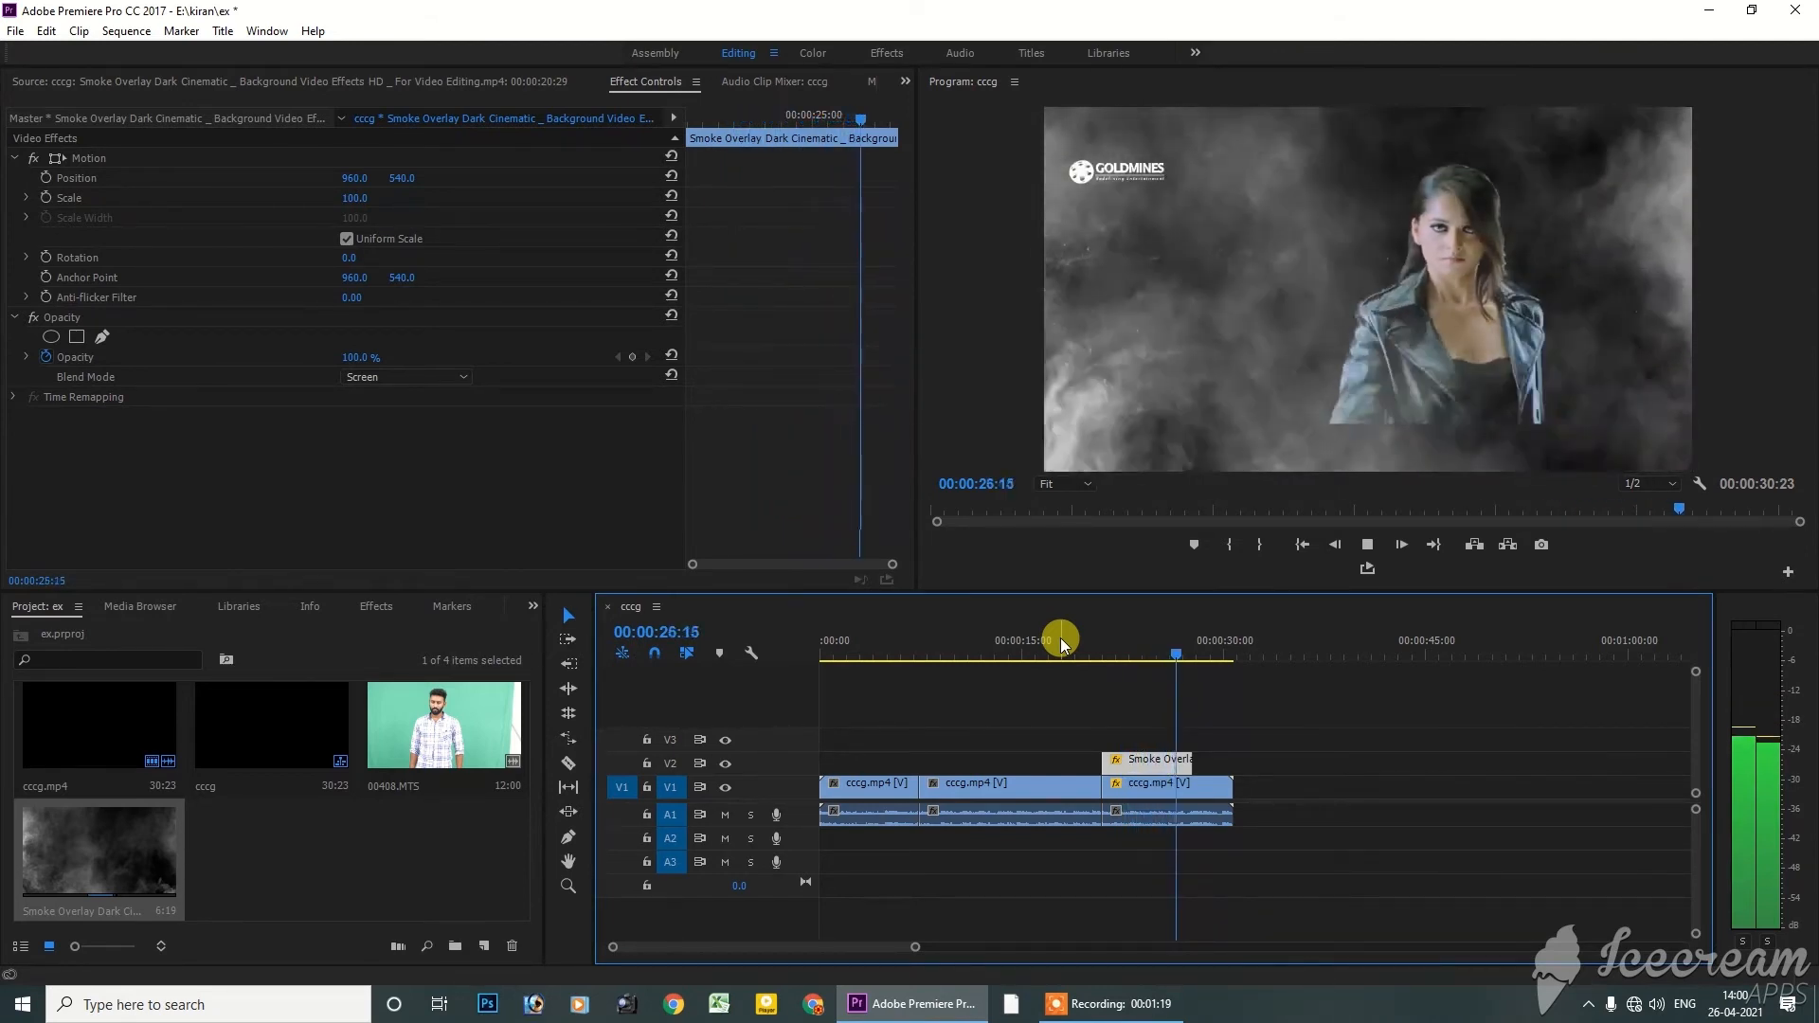
pyautogui.press('space')
pyautogui.click(441, 379)
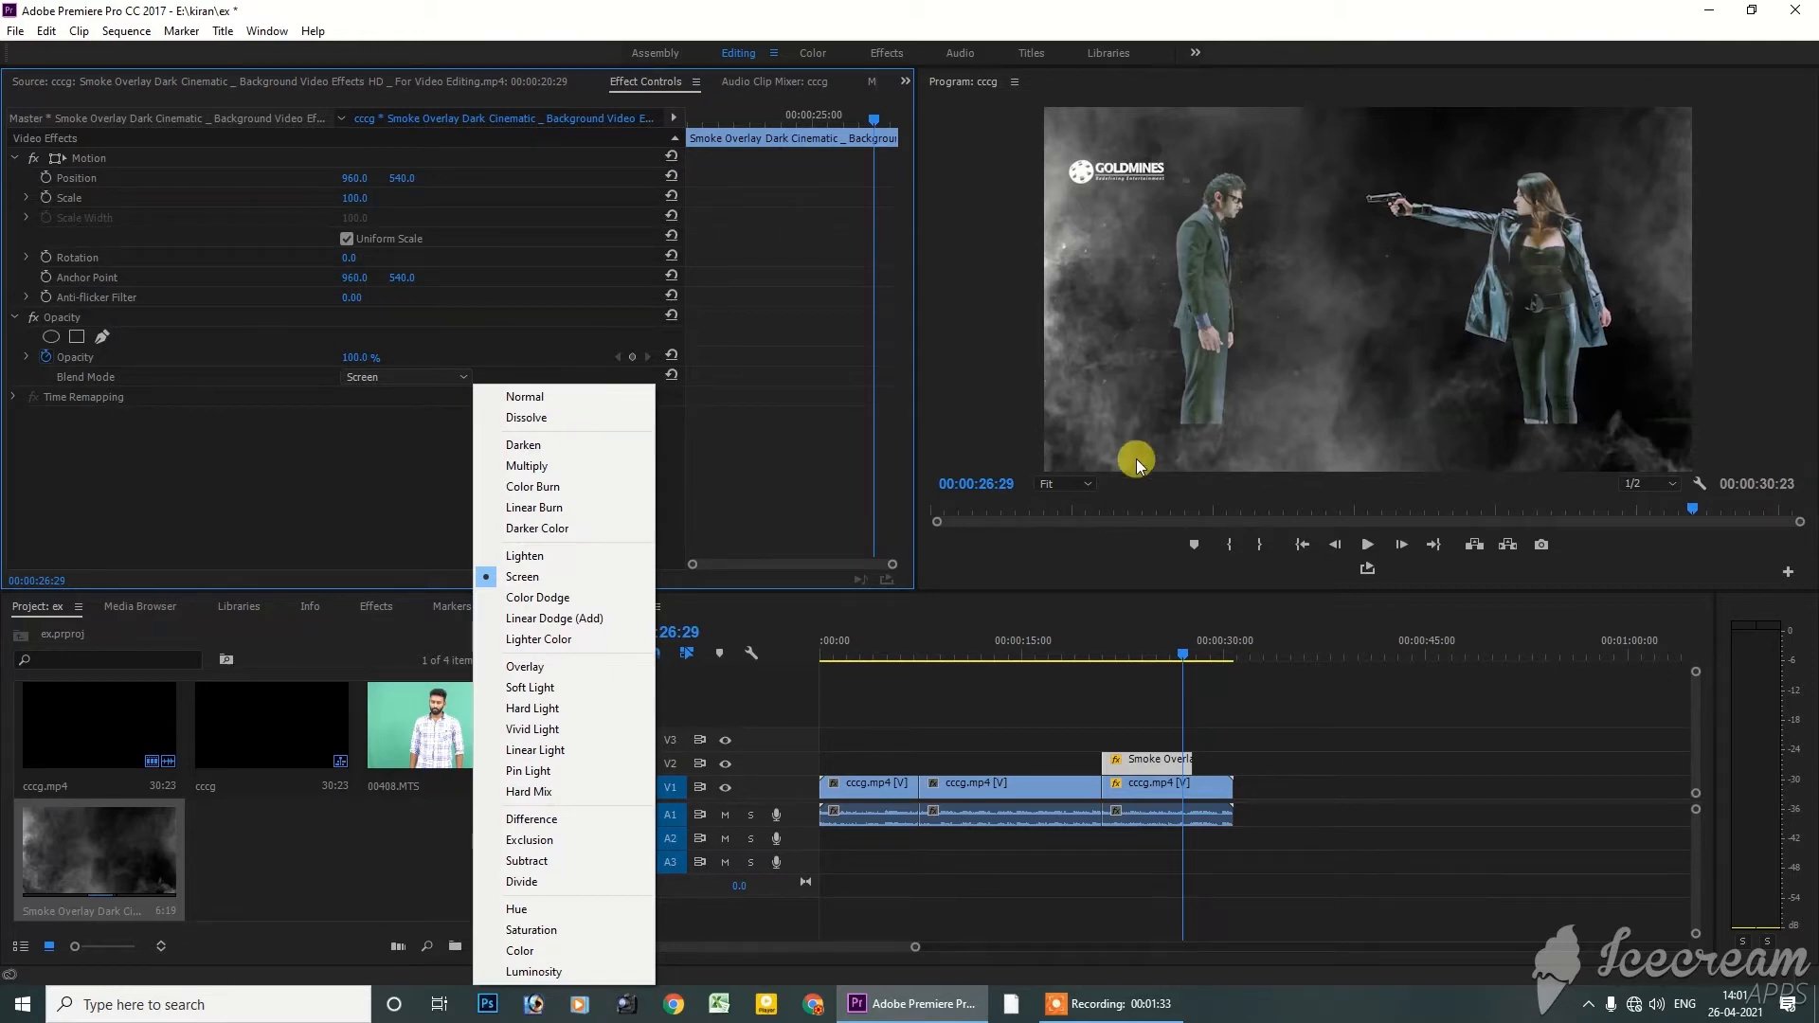
pyautogui.click(1090, 554)
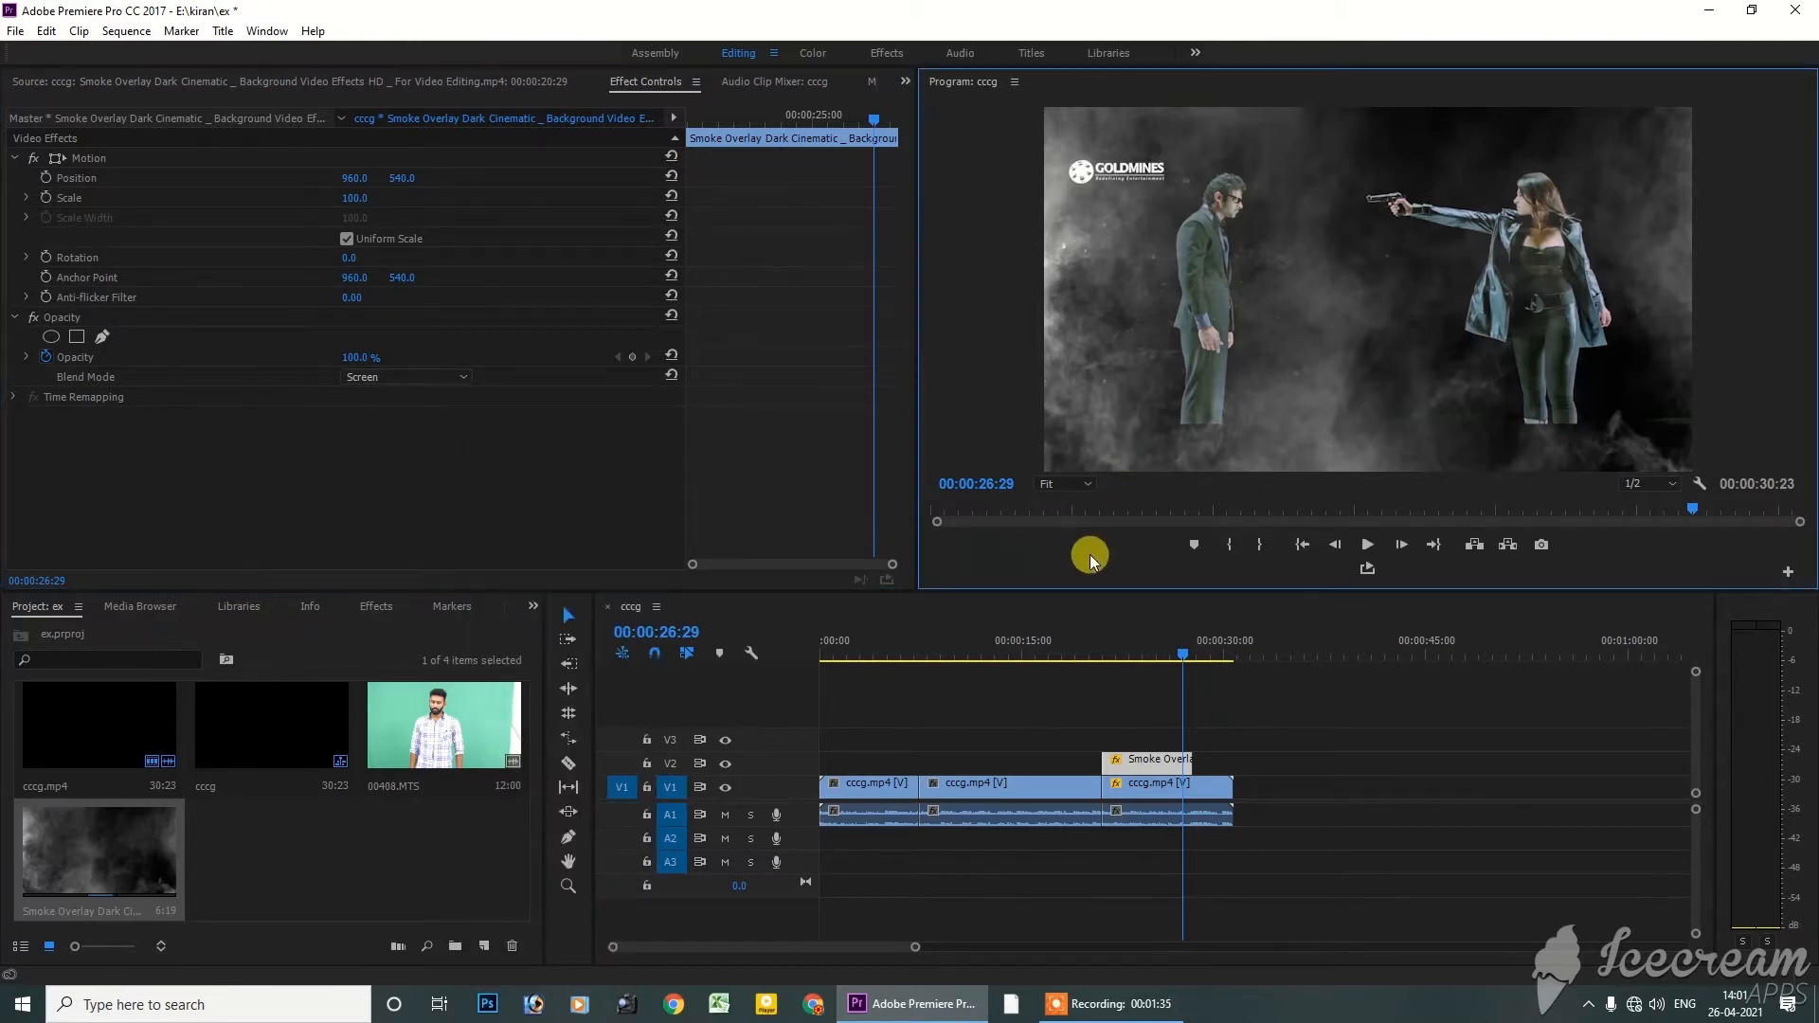
pyautogui.press('space')
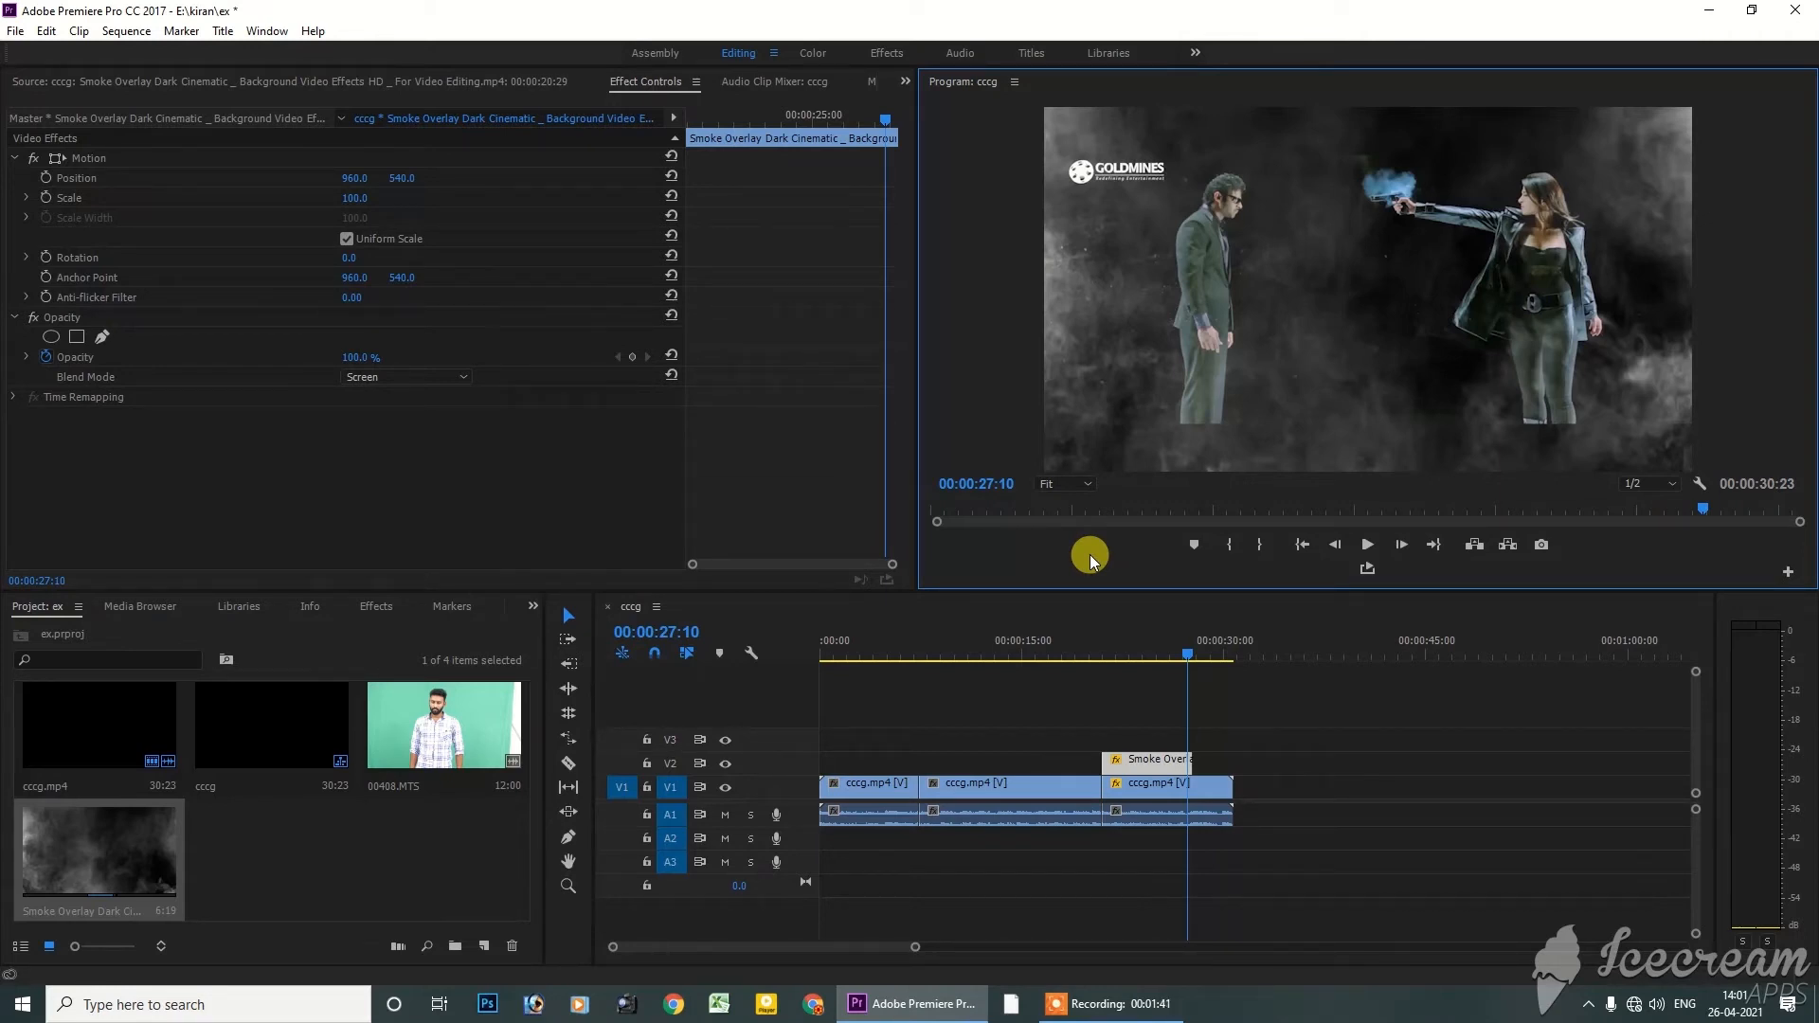
# At 00:00:23:21, view the smoke overlay's Time Remapping speed property, and collapse its Opacity group
pyautogui.click(1139, 658)
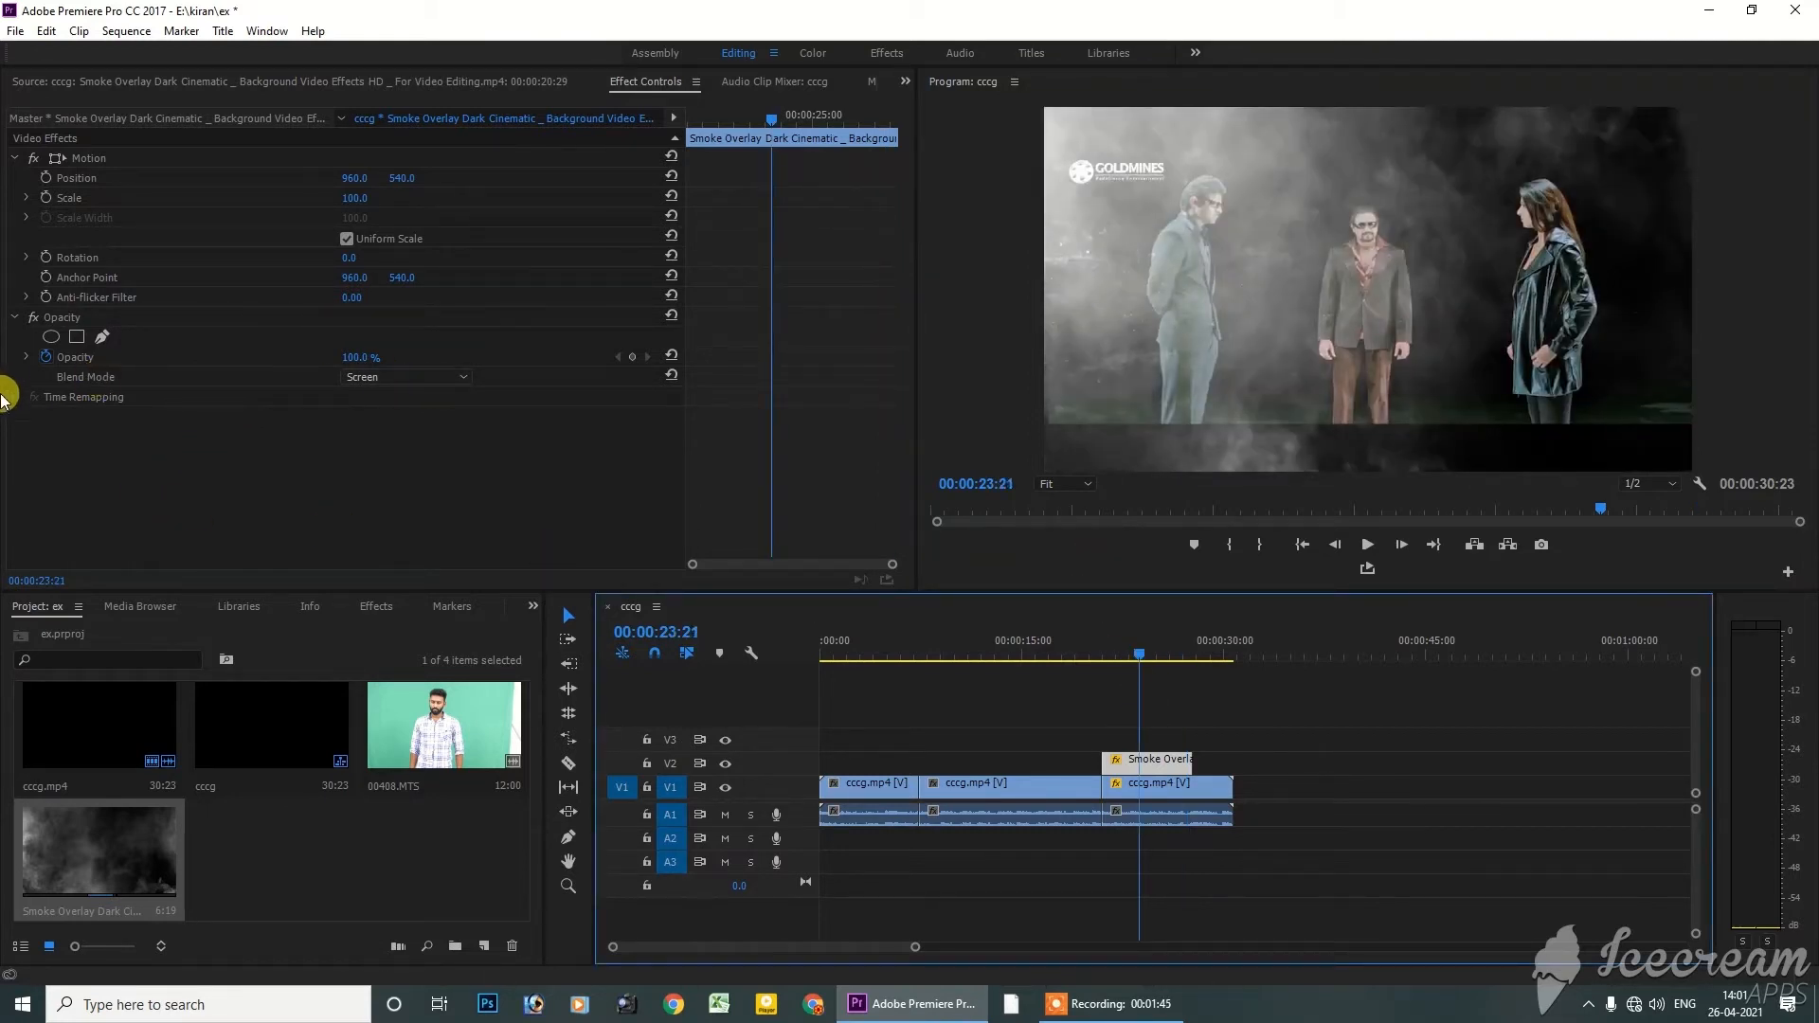
pyautogui.click(28, 372)
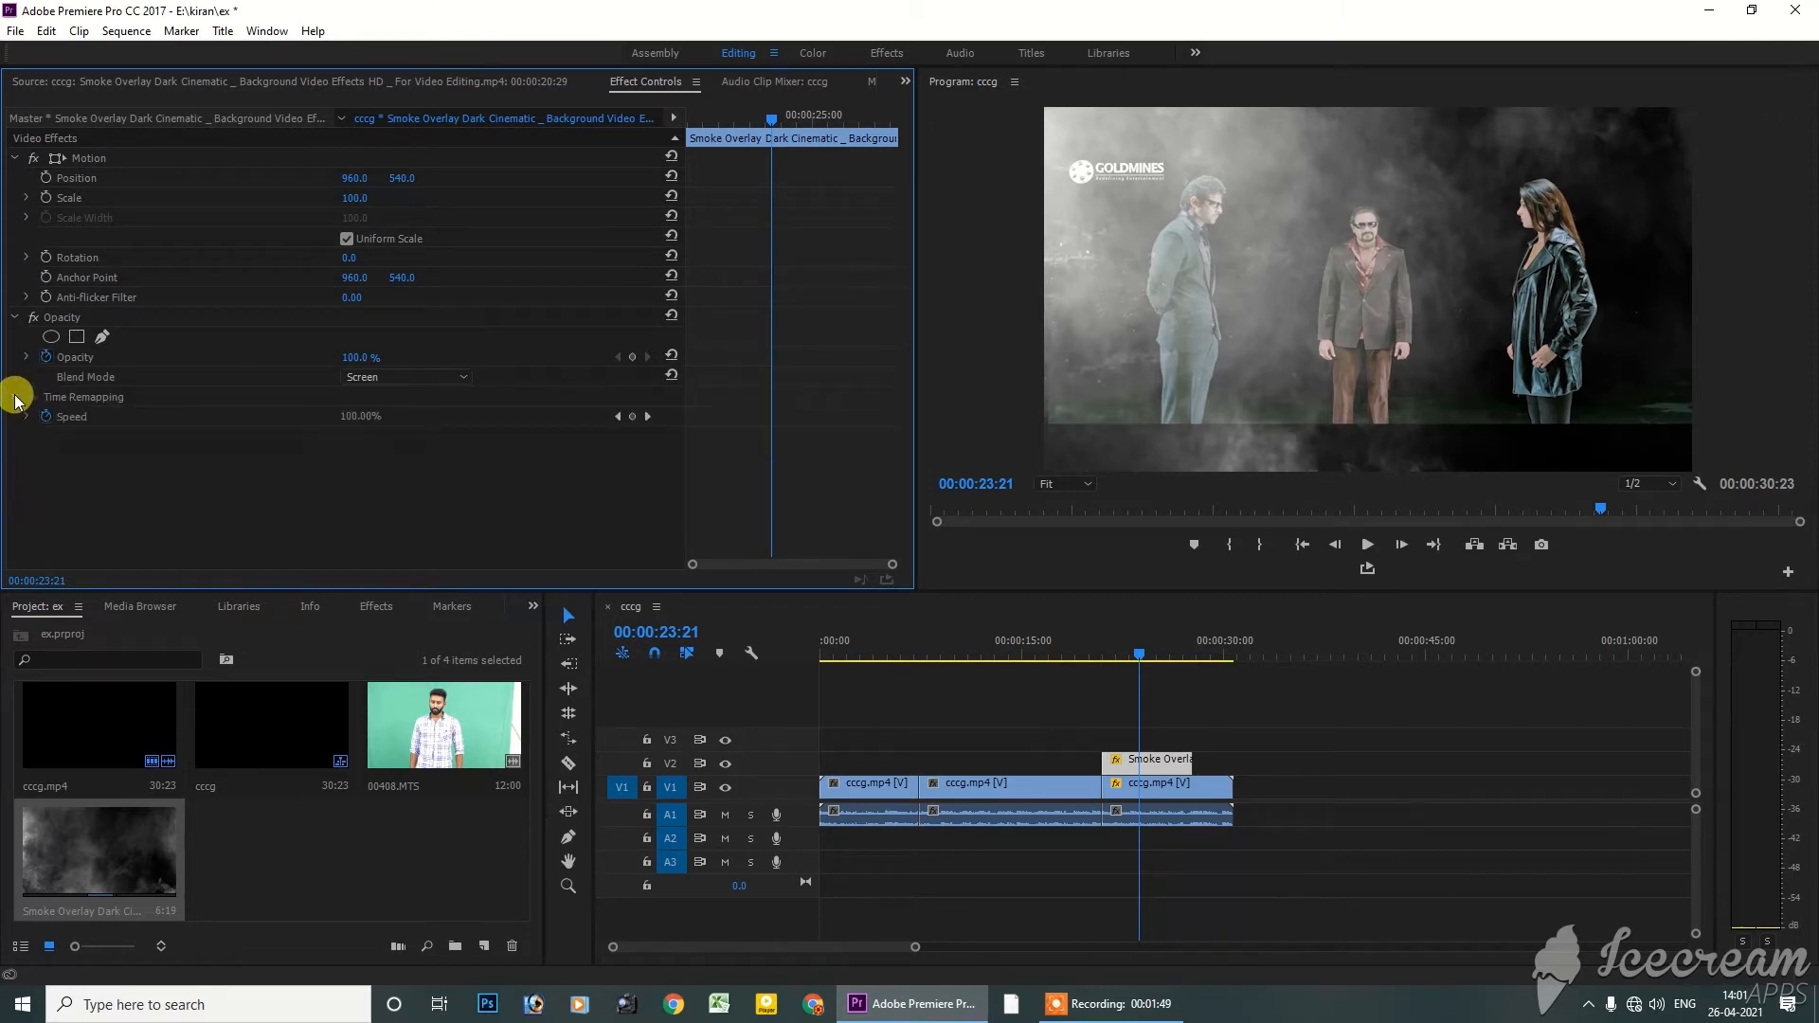
pyautogui.click(13, 318)
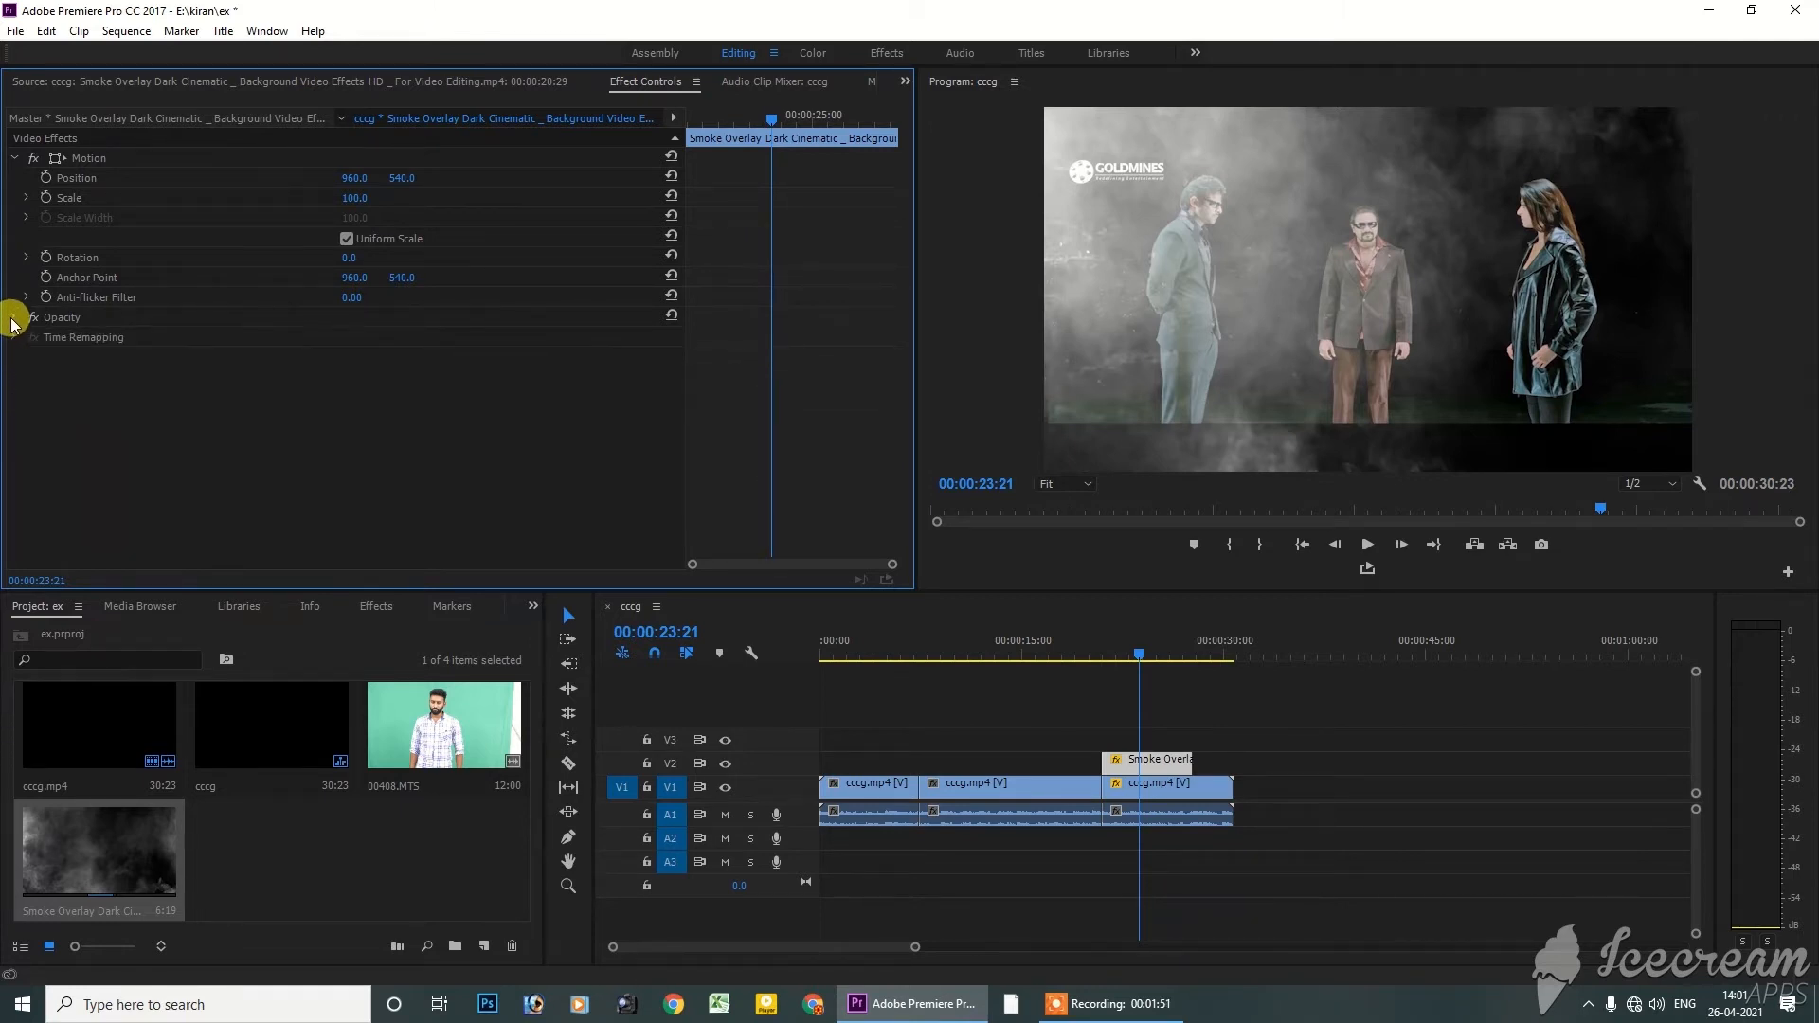
# Compare the available effect controls of the smoke overlay and the last cccg.mp4 segment, finishing with the cccg.mp4 segment's audio effects
pyautogui.click(1145, 810)
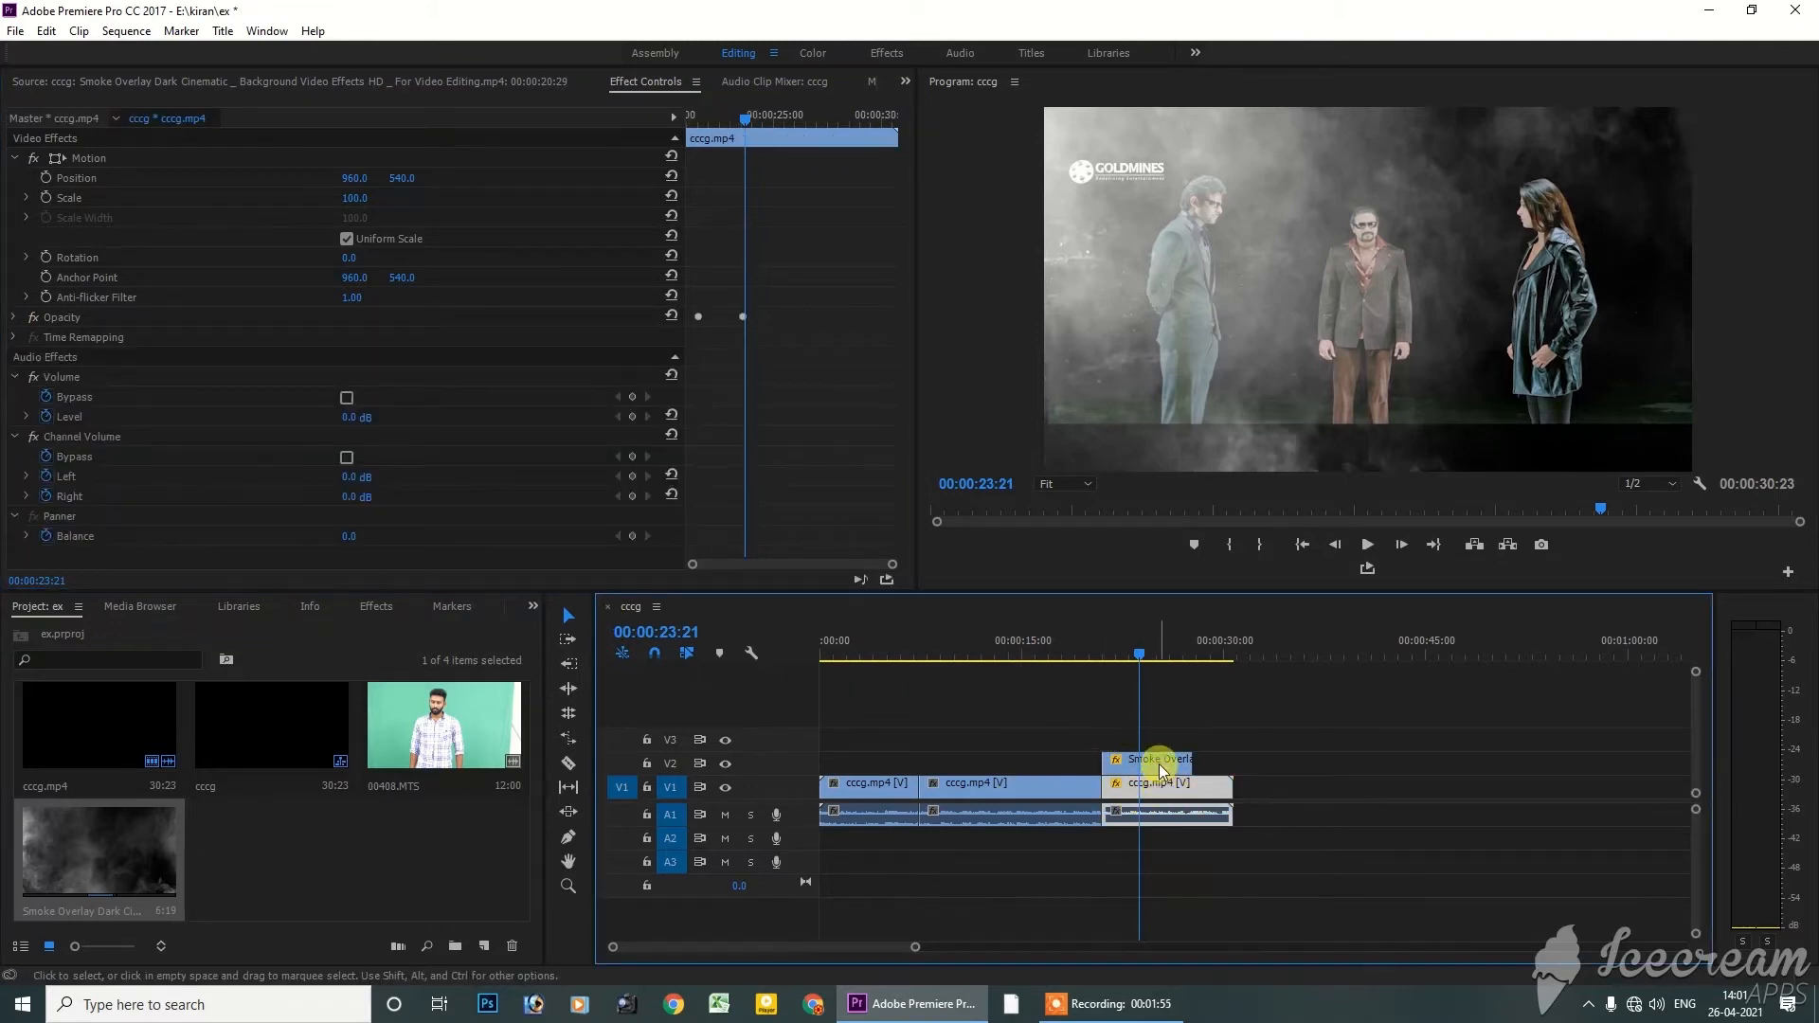
pyautogui.click(1157, 759)
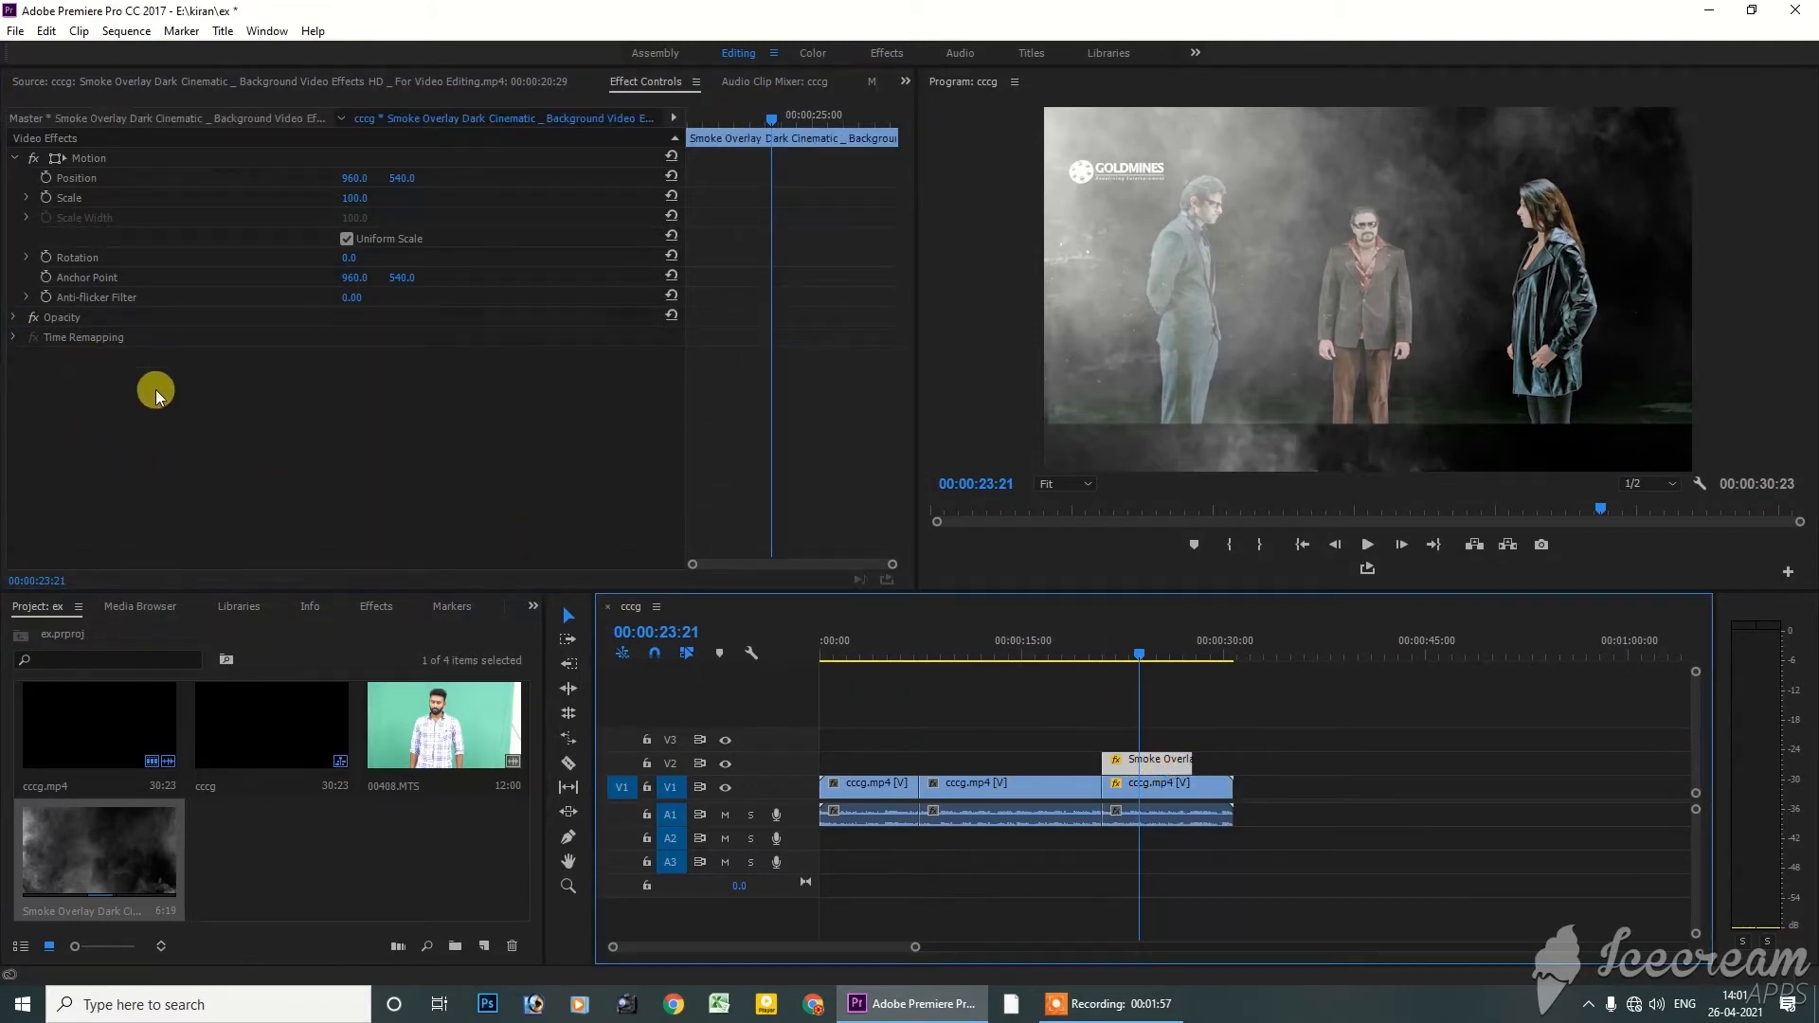
pyautogui.click(1147, 784)
pyautogui.click(1143, 763)
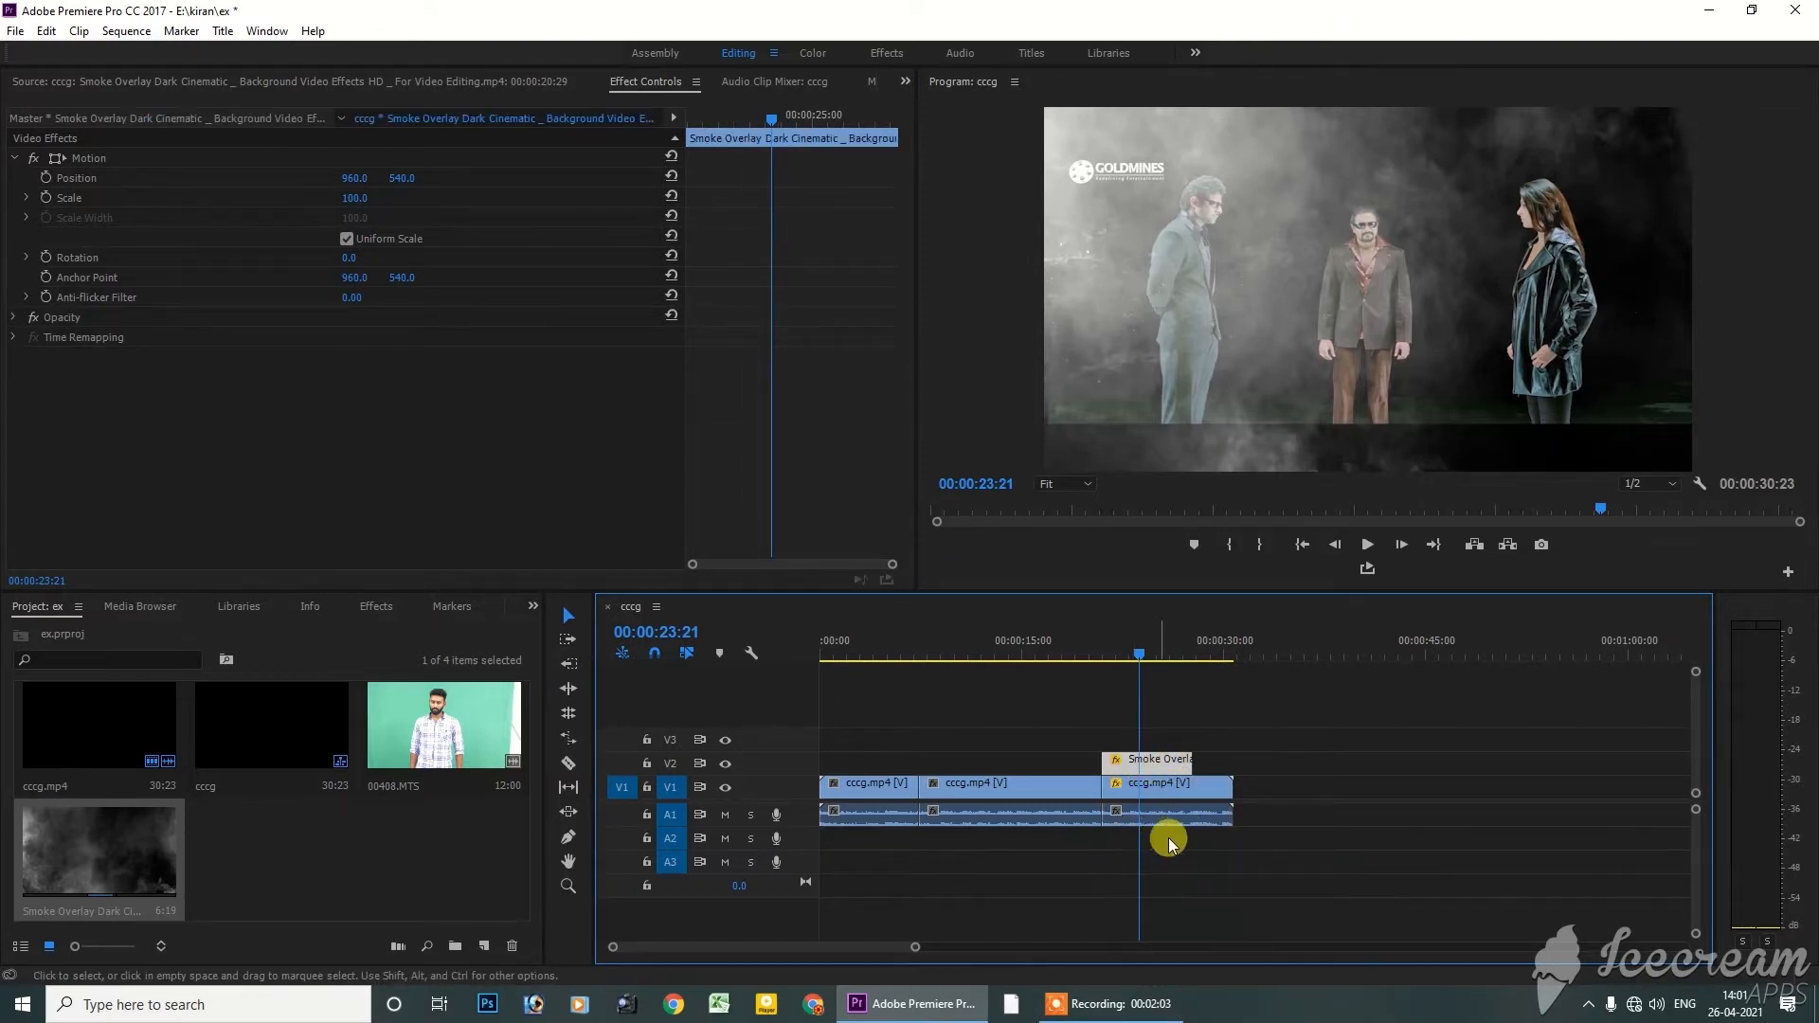
pyautogui.click(1164, 803)
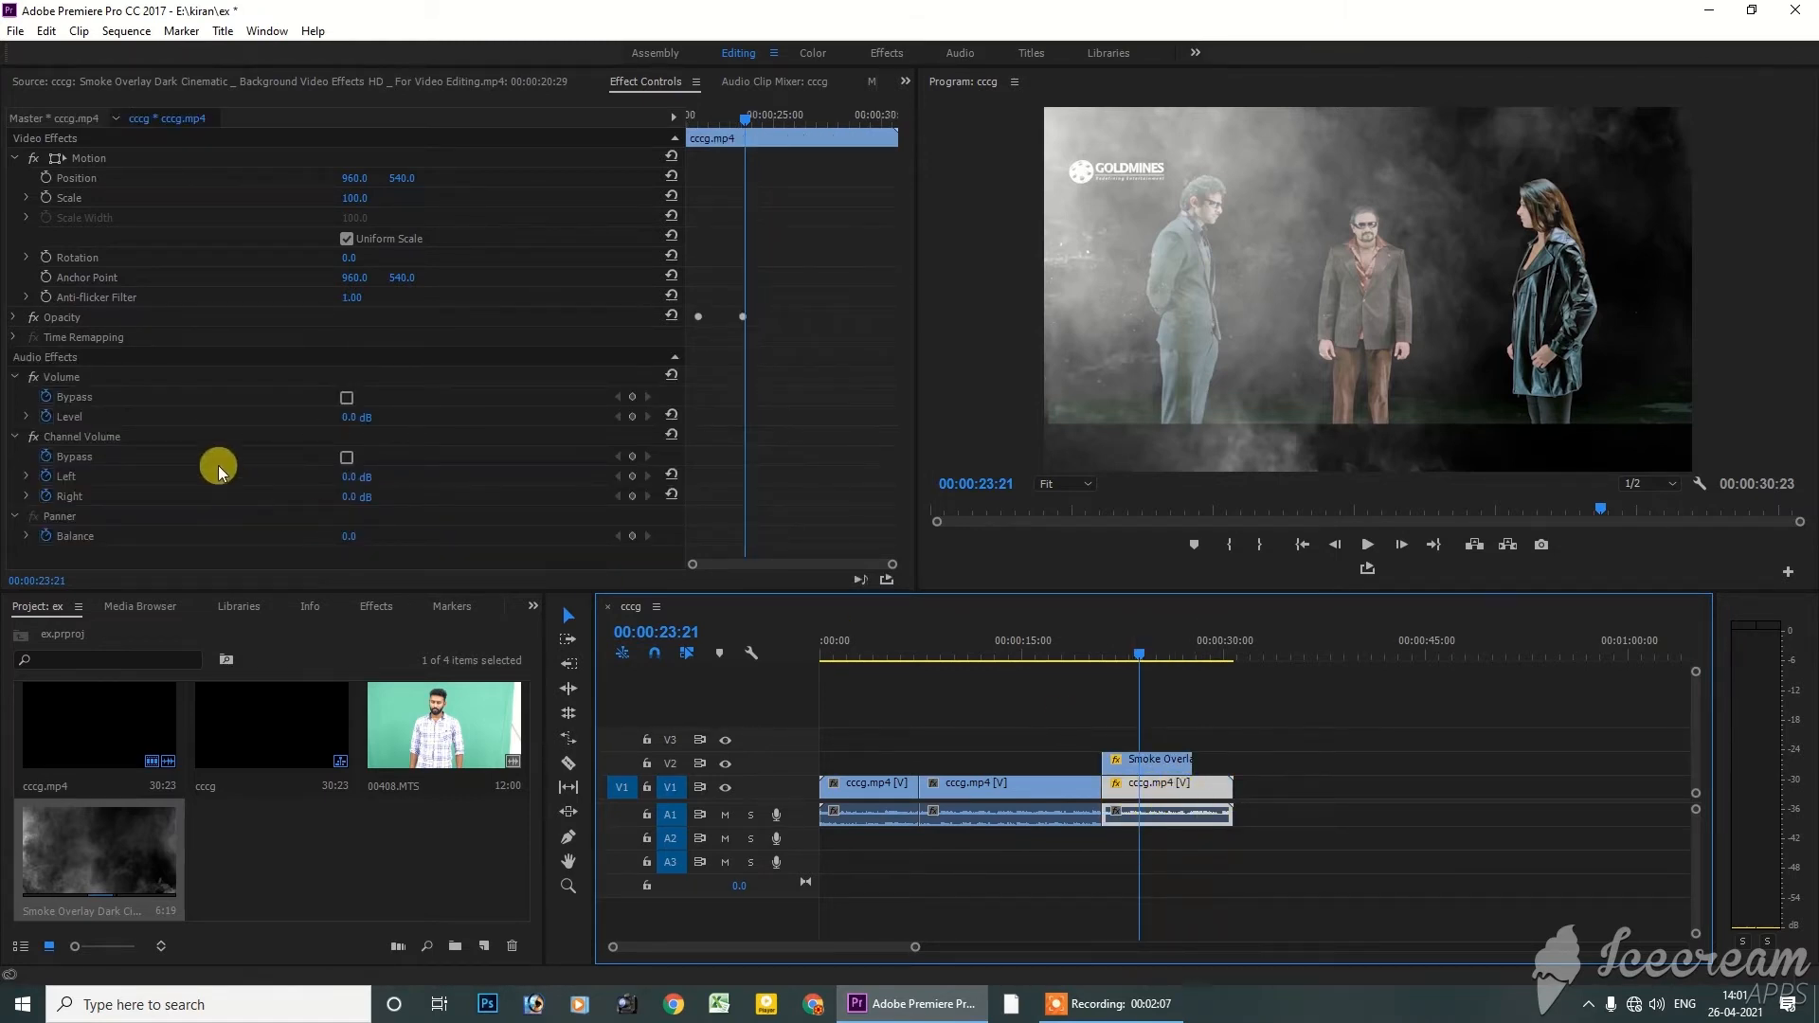
# Collapse the last segment's Volume group and examine its Panner Balance control with the playhead at 00:00:22:02
pyautogui.click(17, 378)
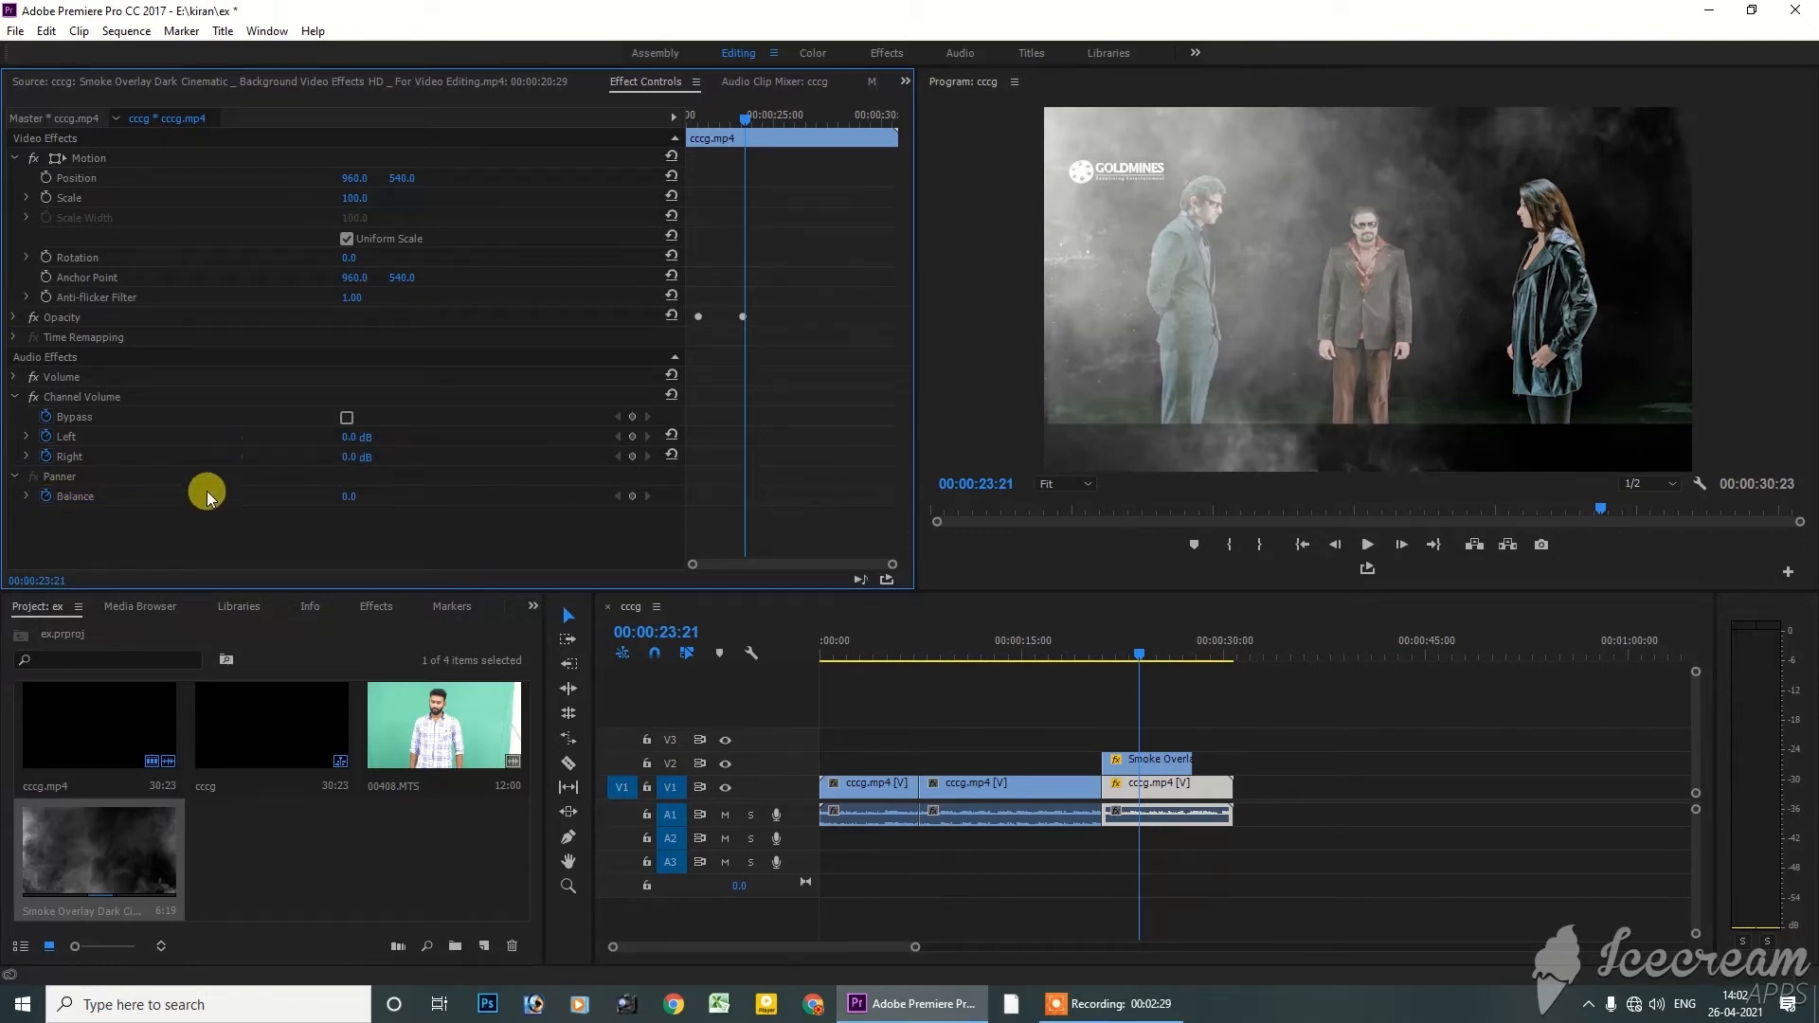
pyautogui.moveTo(346, 496); pyautogui.dragTo(366, 497)
pyautogui.moveTo(1112, 650); pyautogui.dragTo(1117, 650)
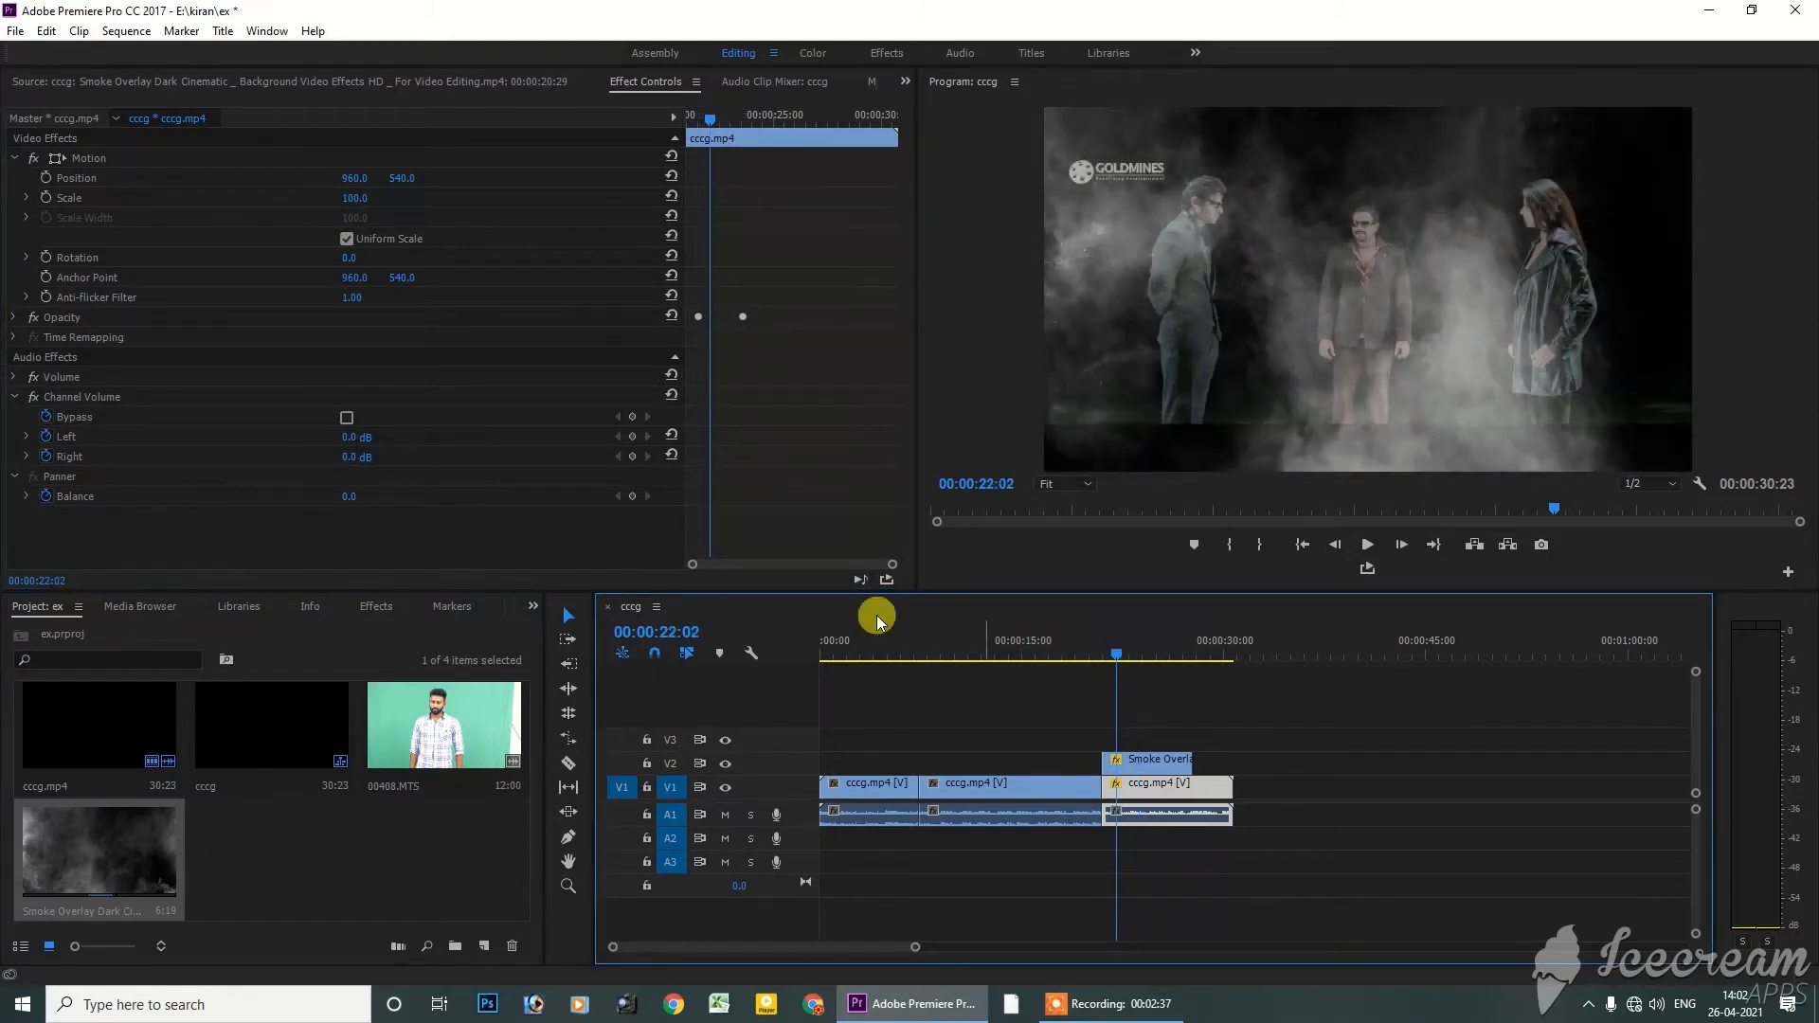
pyautogui.moveTo(350, 496)
pyautogui.mouseDown()
pyautogui.moveTo(365, 496)
pyautogui.moveTo(351, 496)
pyautogui.mouseUp()
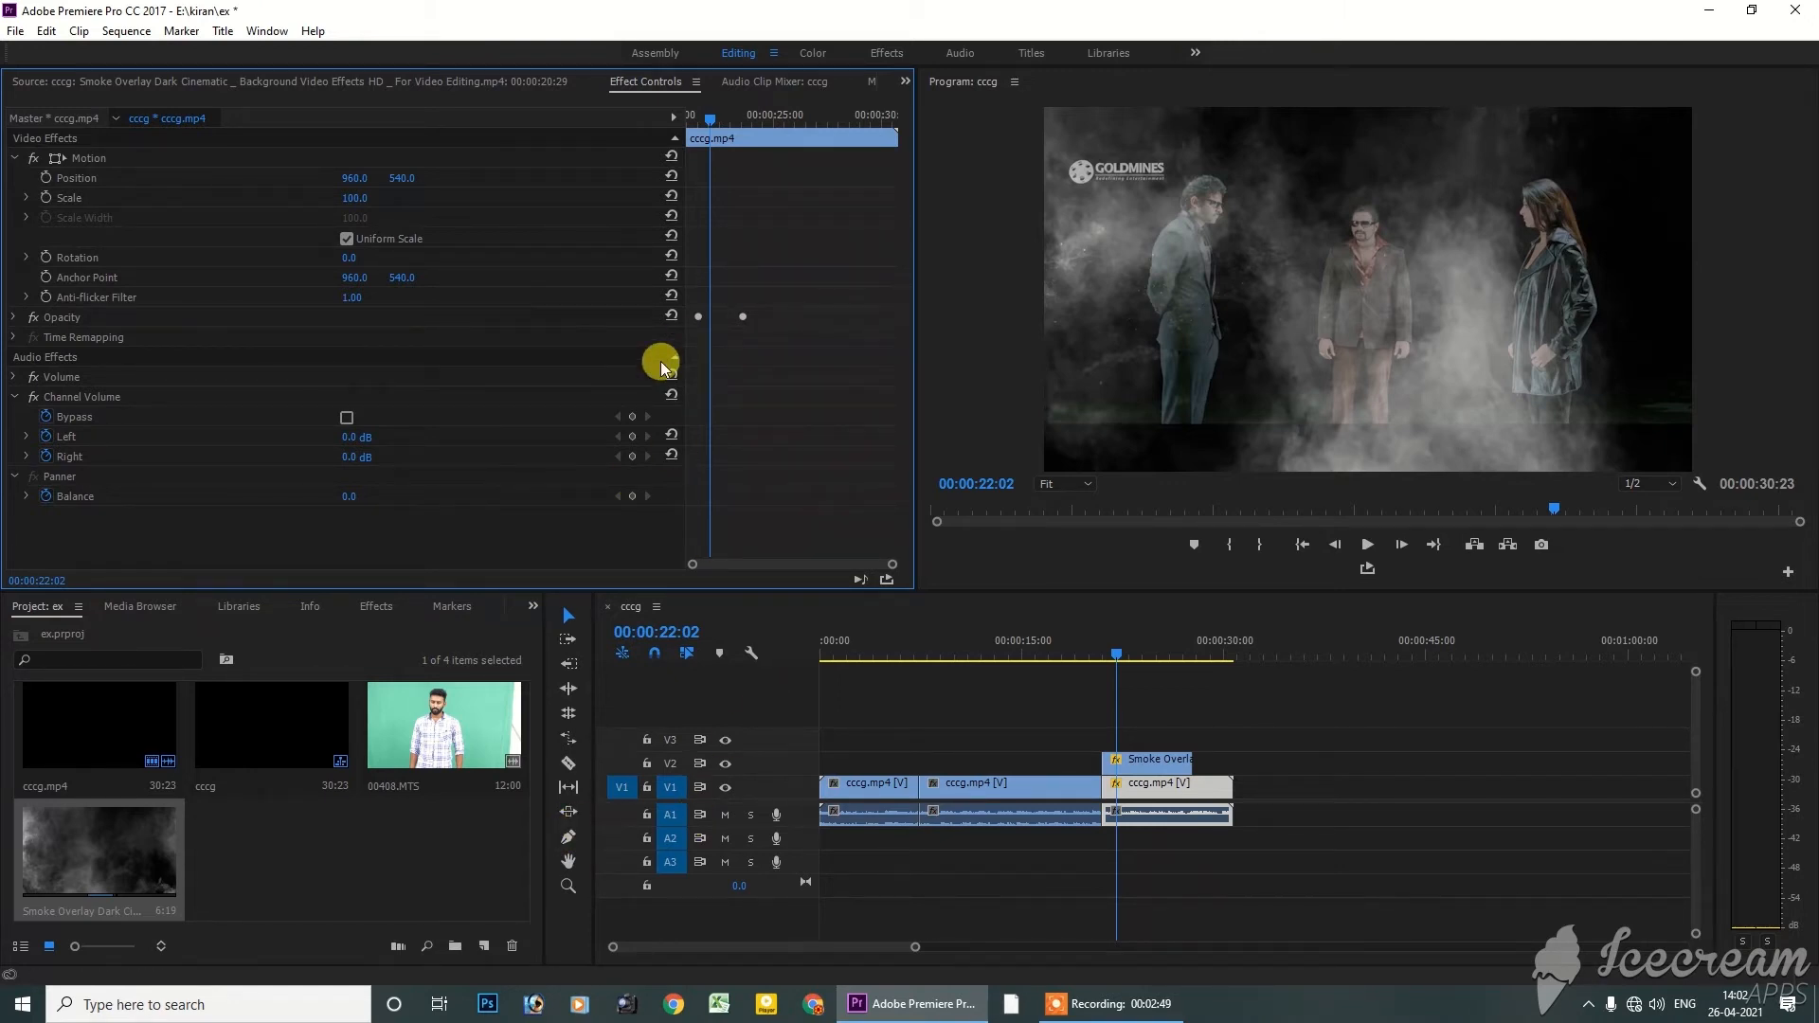
# Move the playhead to 00:00:23:00 and delete the smoke overlay from V2
pyautogui.click(1131, 654)
pyautogui.click(1164, 741)
pyautogui.click(1163, 759)
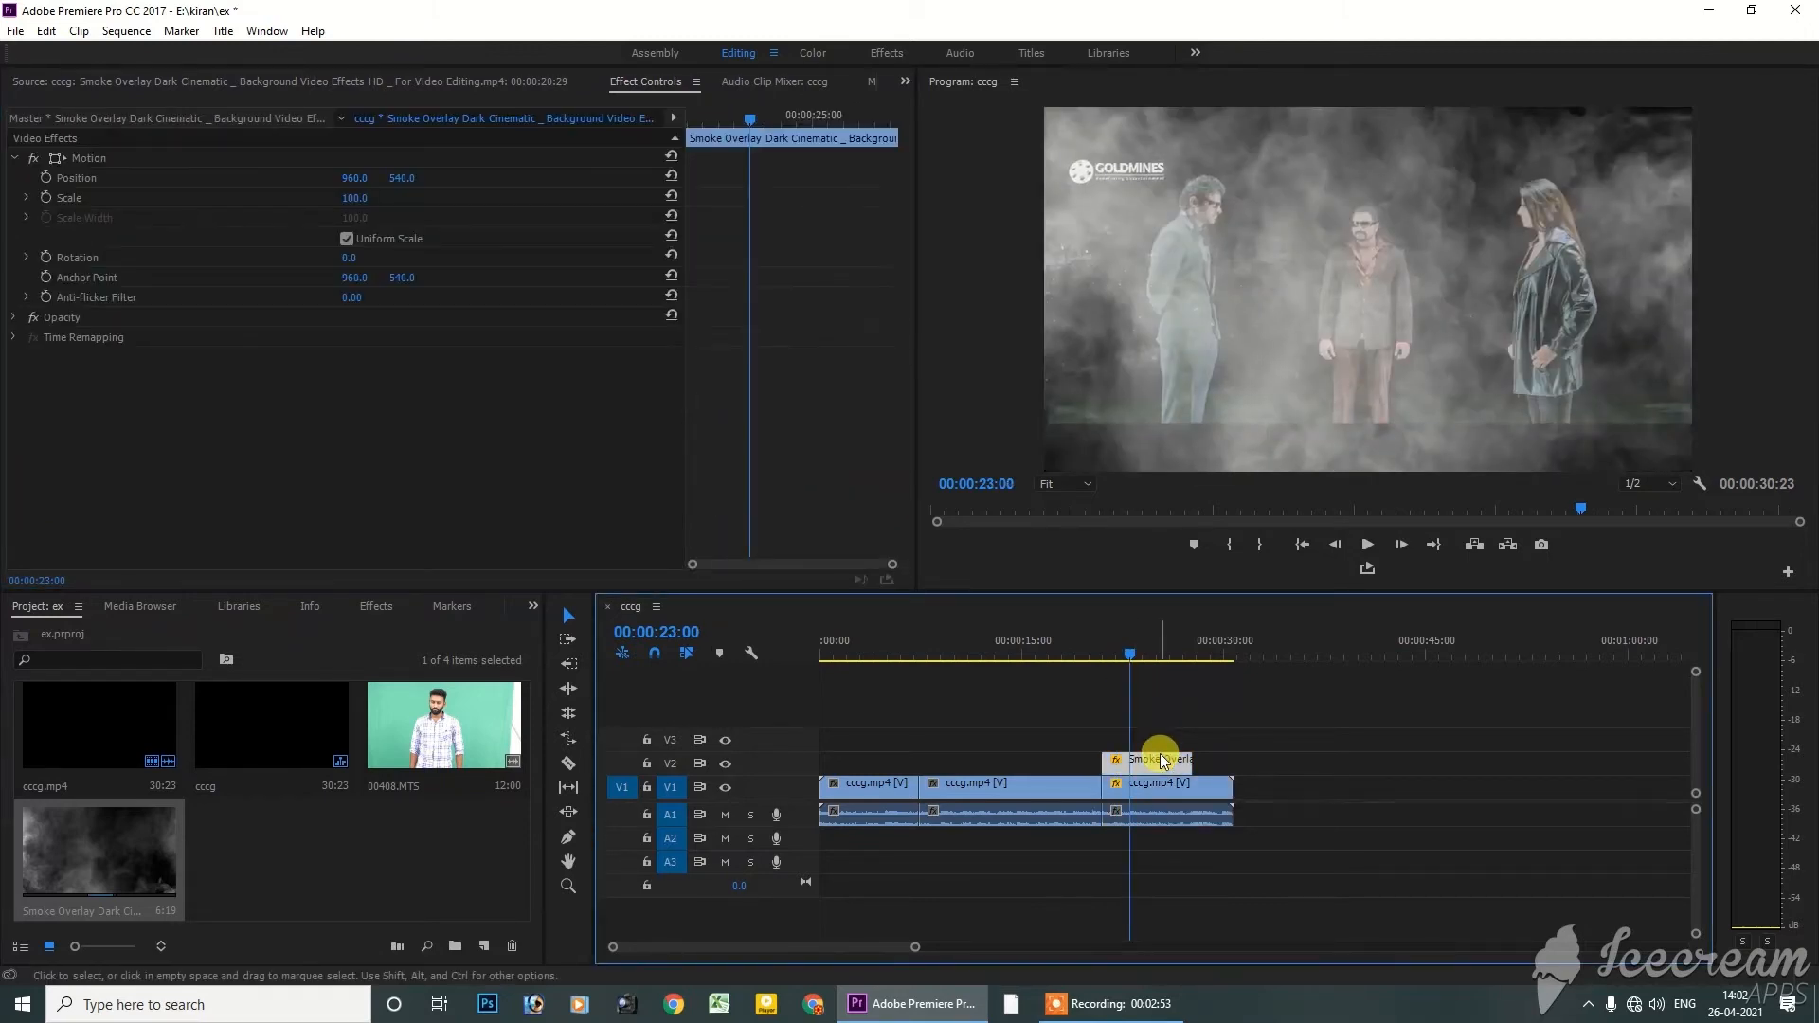
pyautogui.press('Delete')
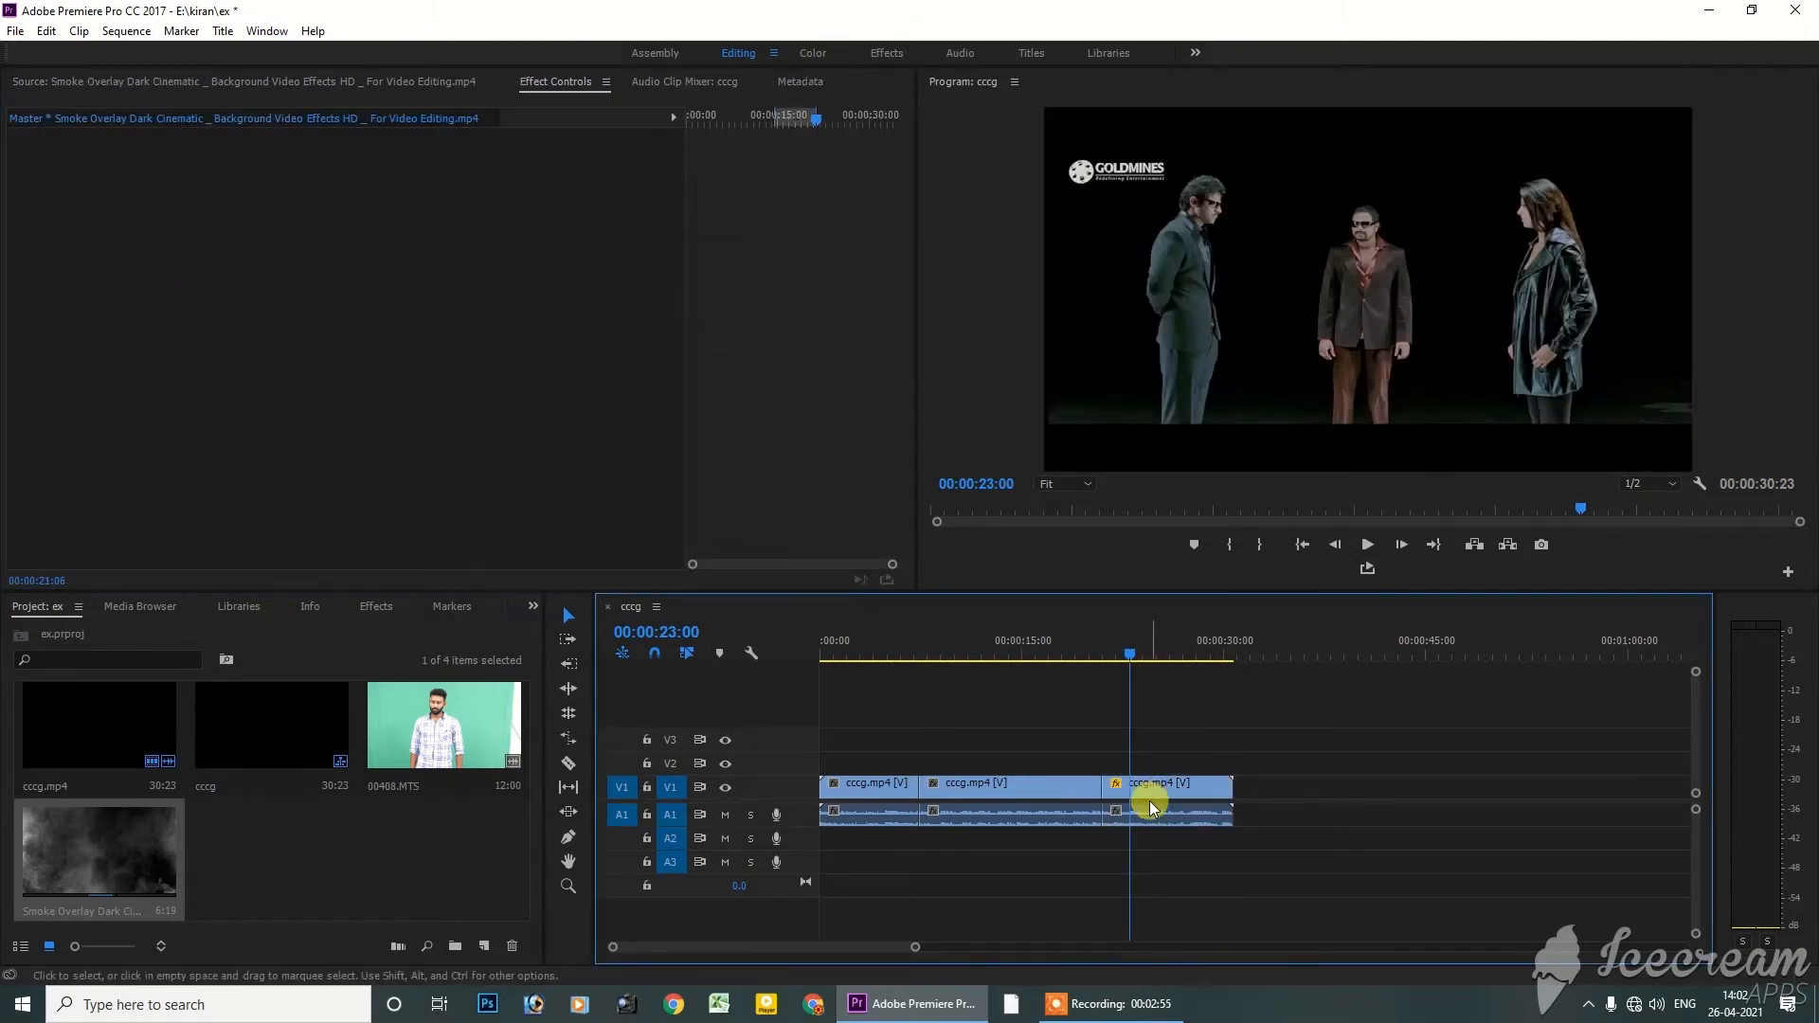
# Open the last cccg.mp4 segment on V1 in the Source monitor
pyautogui.click(1153, 796)
pyautogui.doubleClick(1152, 785)
pyautogui.click(446, 246)
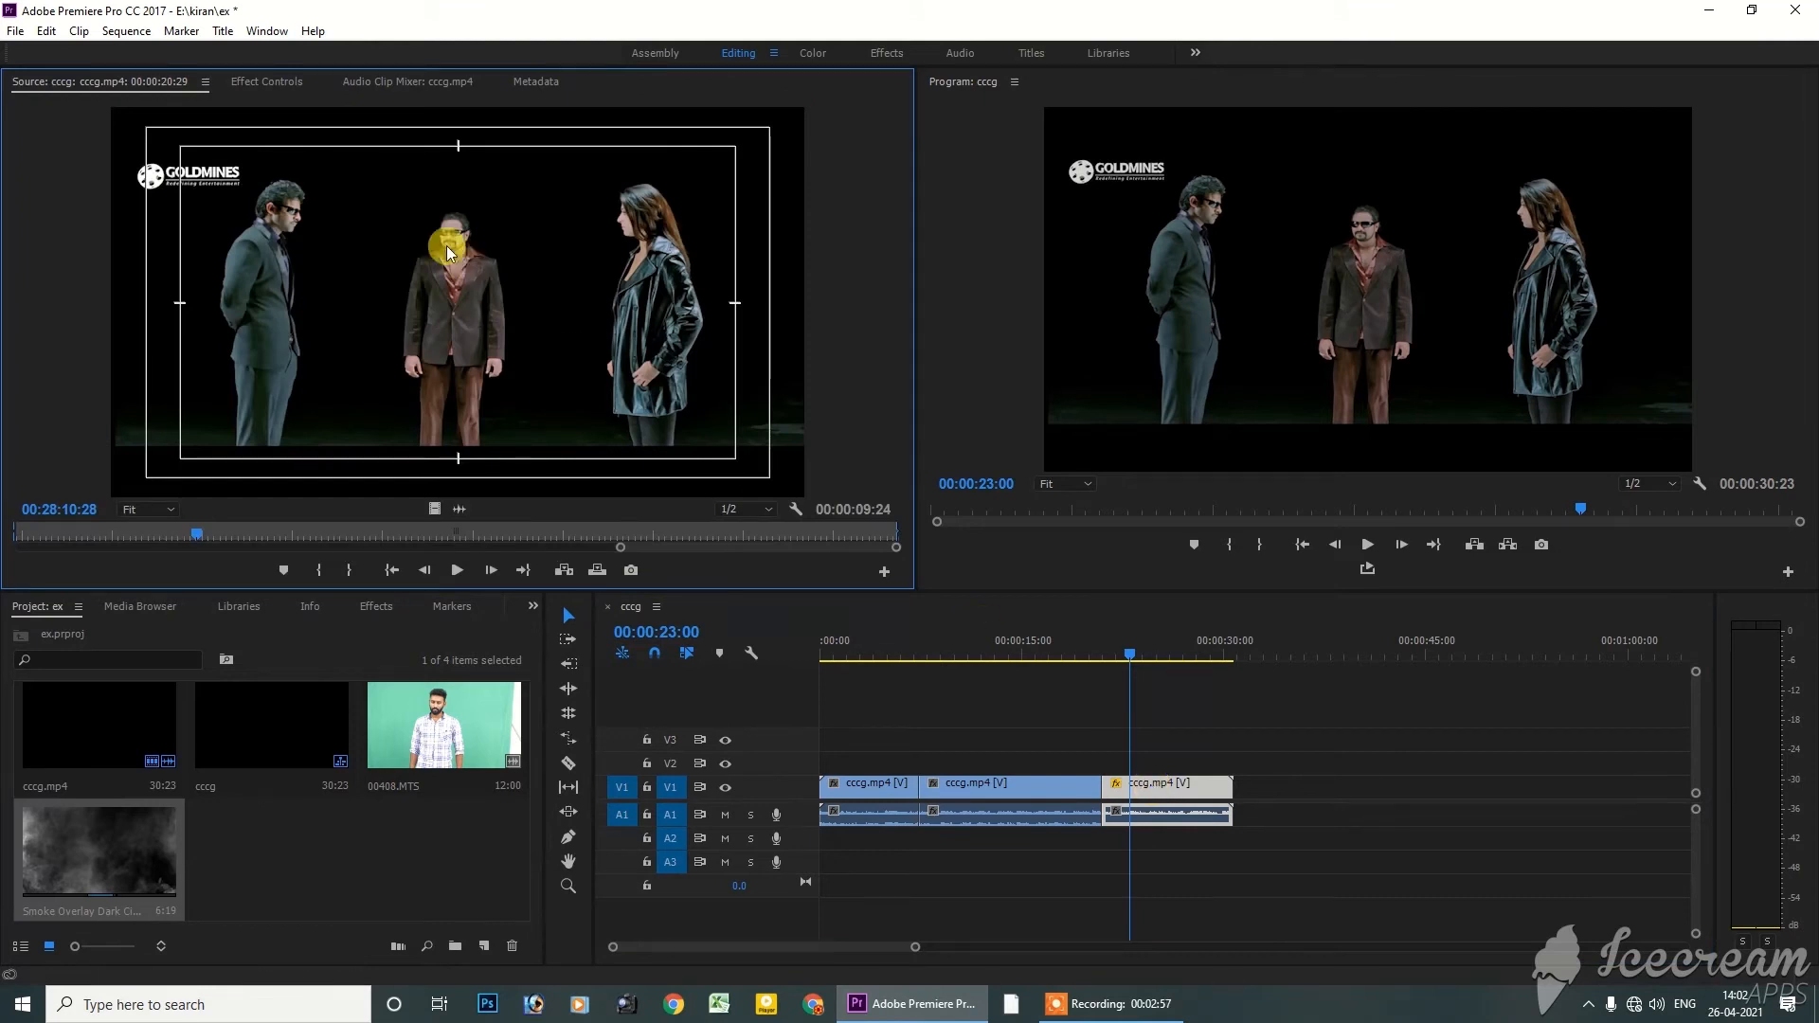
# Enable Rotation animation for the last cccg.mp4 segment in Effect Controls, with the first keyframe at 00:00:26:11
pyautogui.click(275, 83)
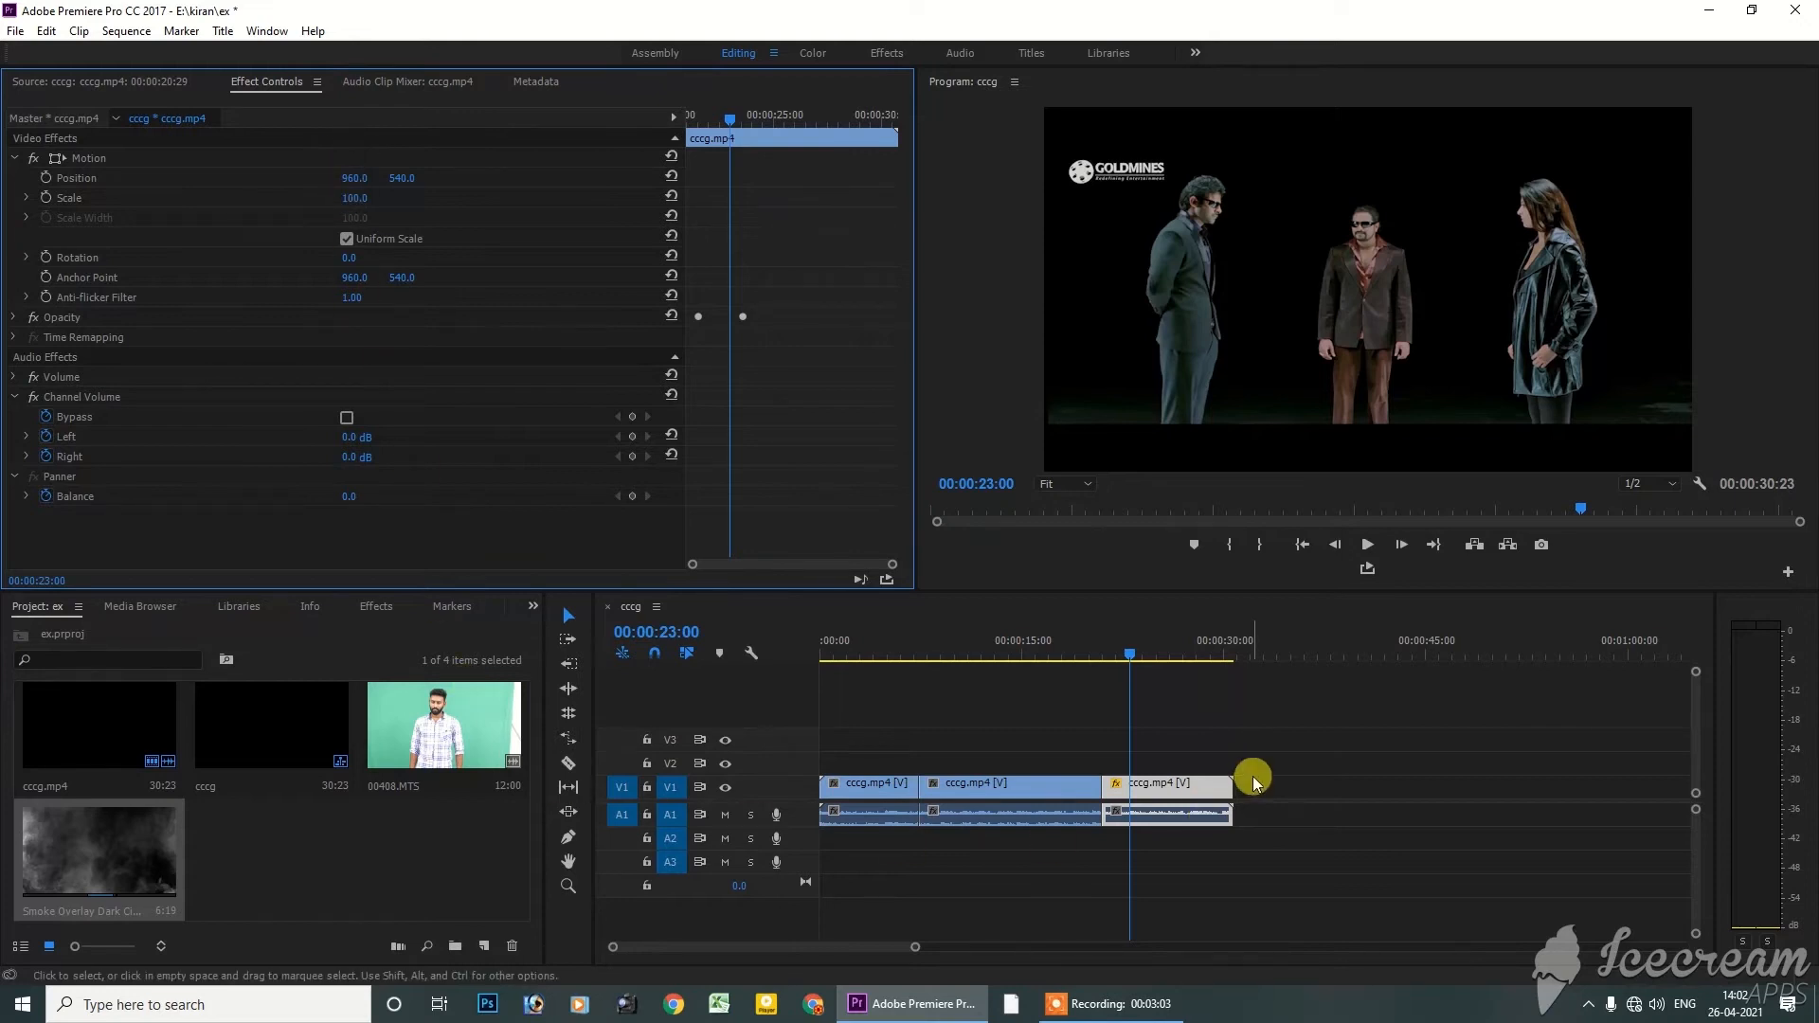
pyautogui.moveTo(1154, 656); pyautogui.dragTo(1177, 650)
pyautogui.click(1194, 786)
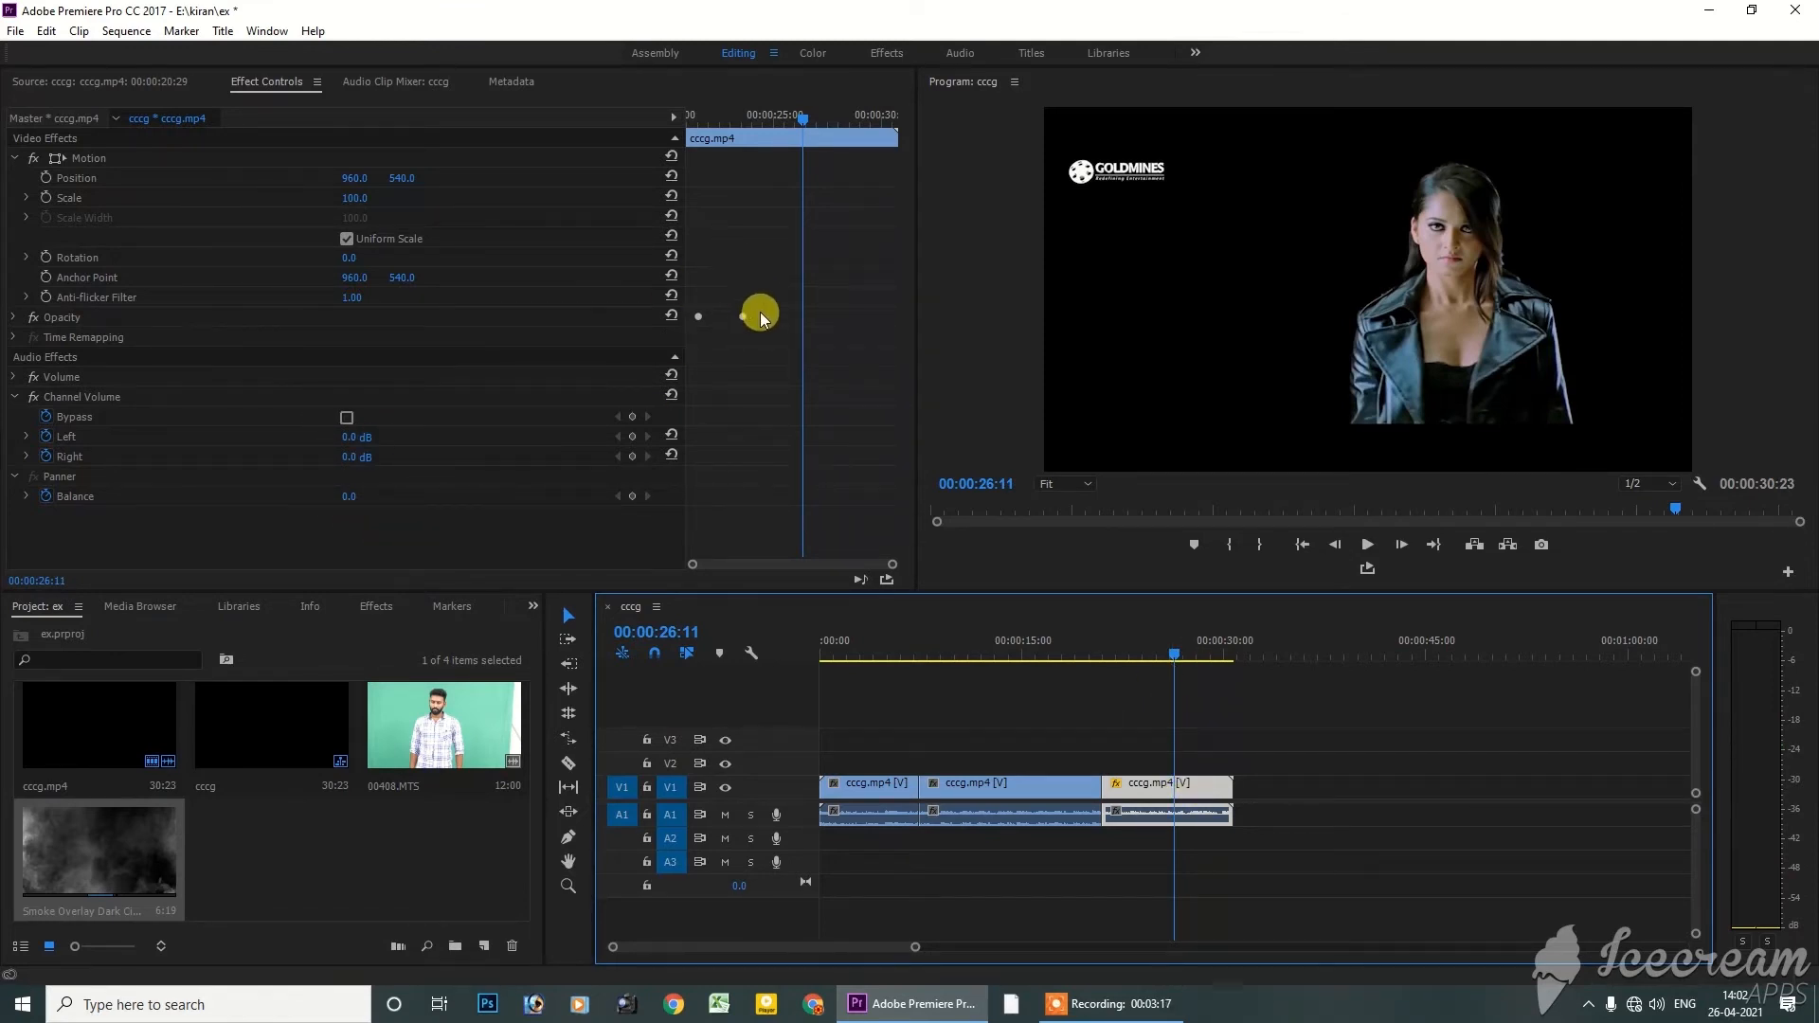
pyautogui.click(75, 259)
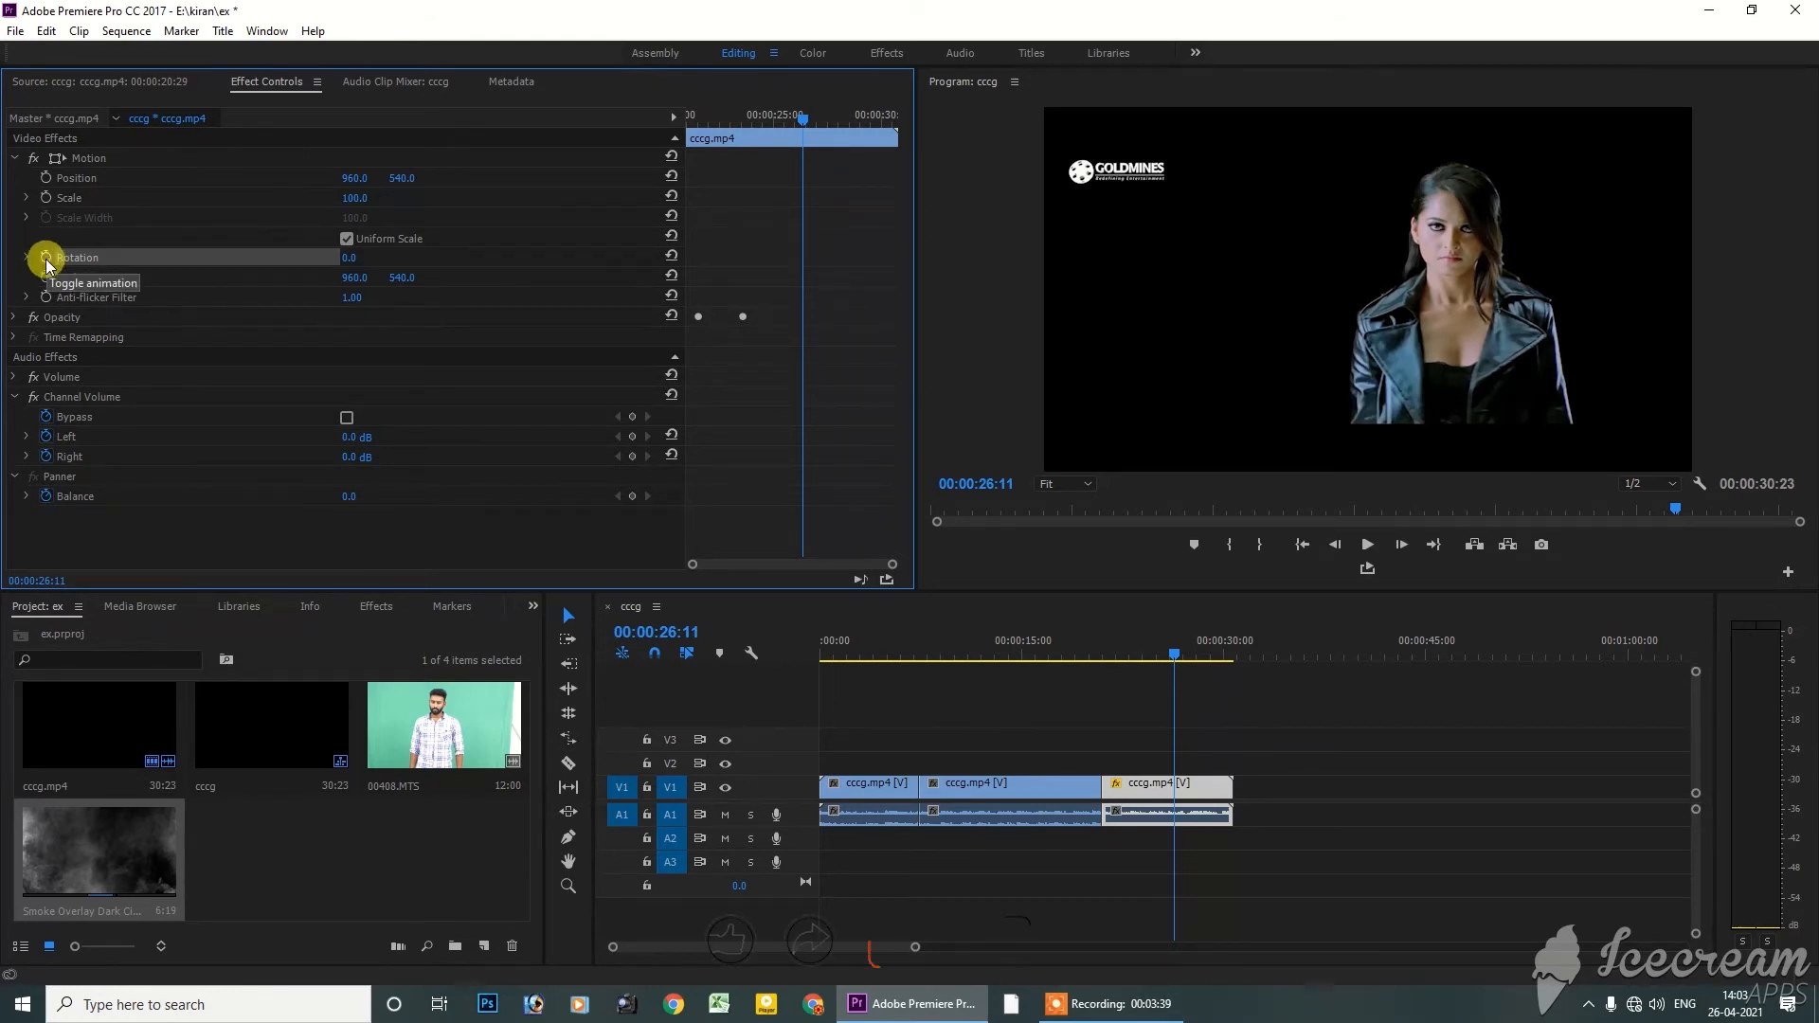
pyautogui.click(46, 259)
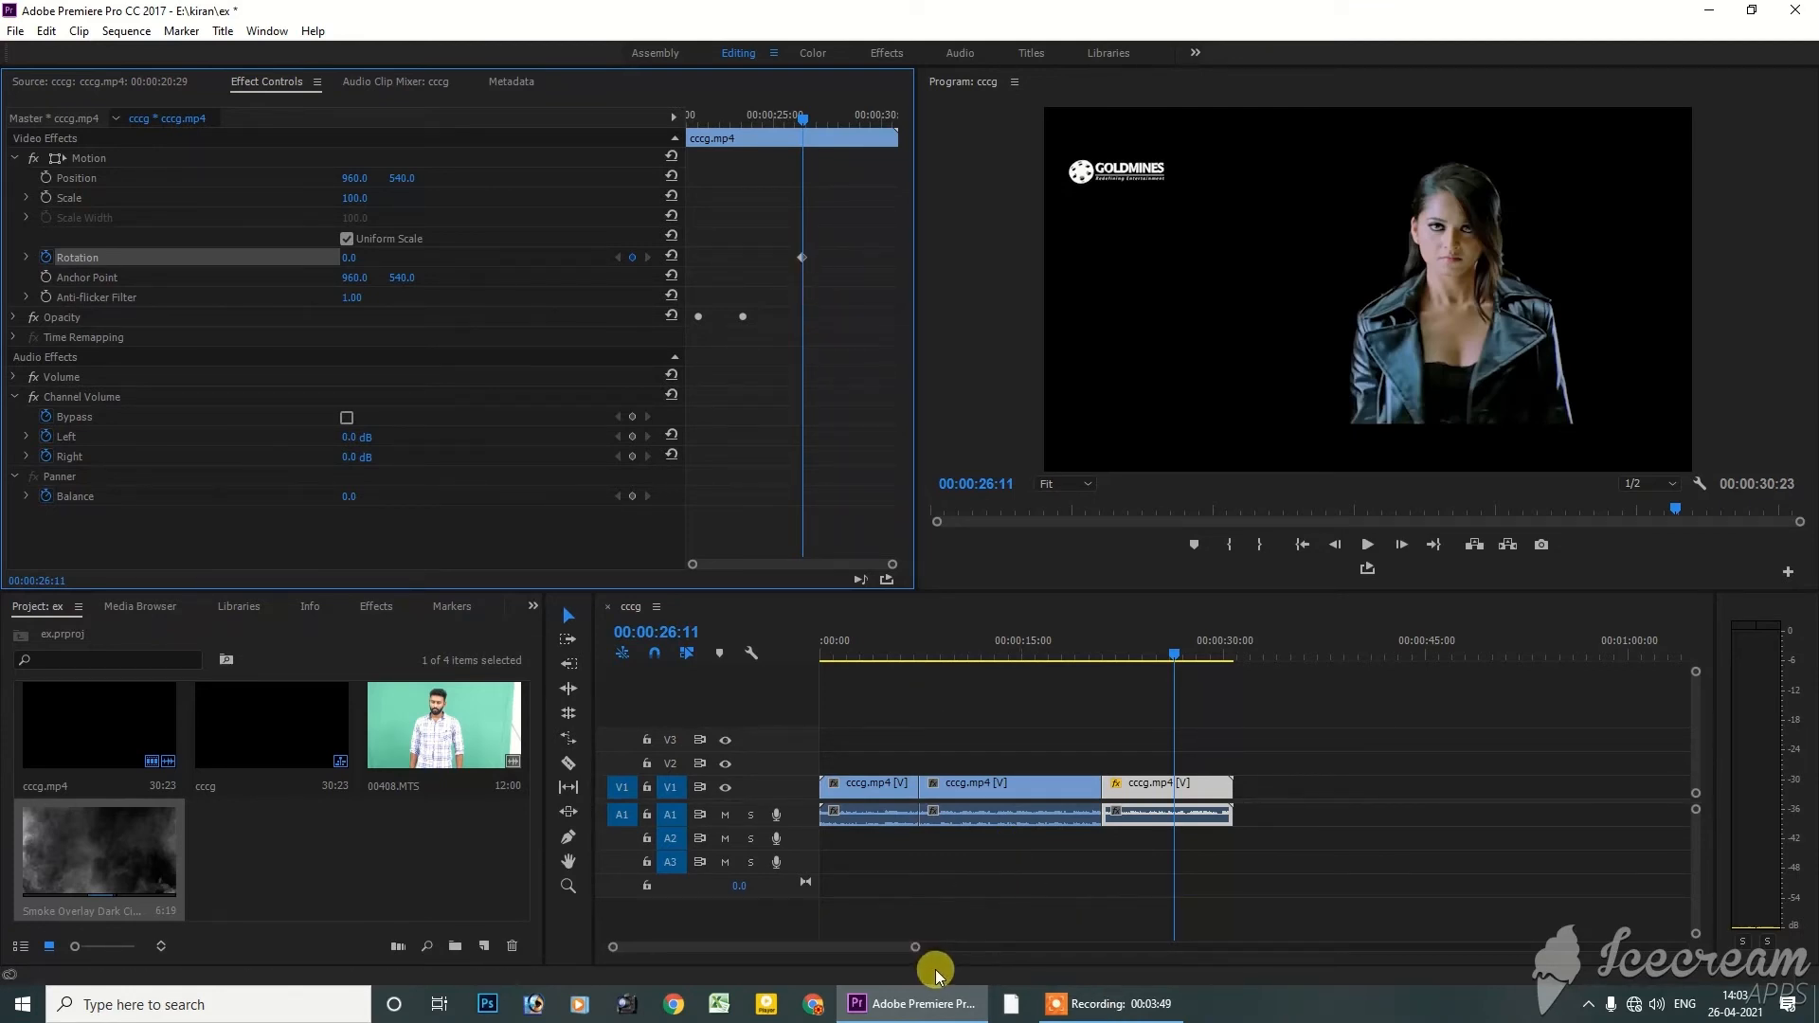
# Add a second Rotation keyframe of 358° at 00:00:27:21 on the last cccg.mp4 segment
pyautogui.click(1178, 653)
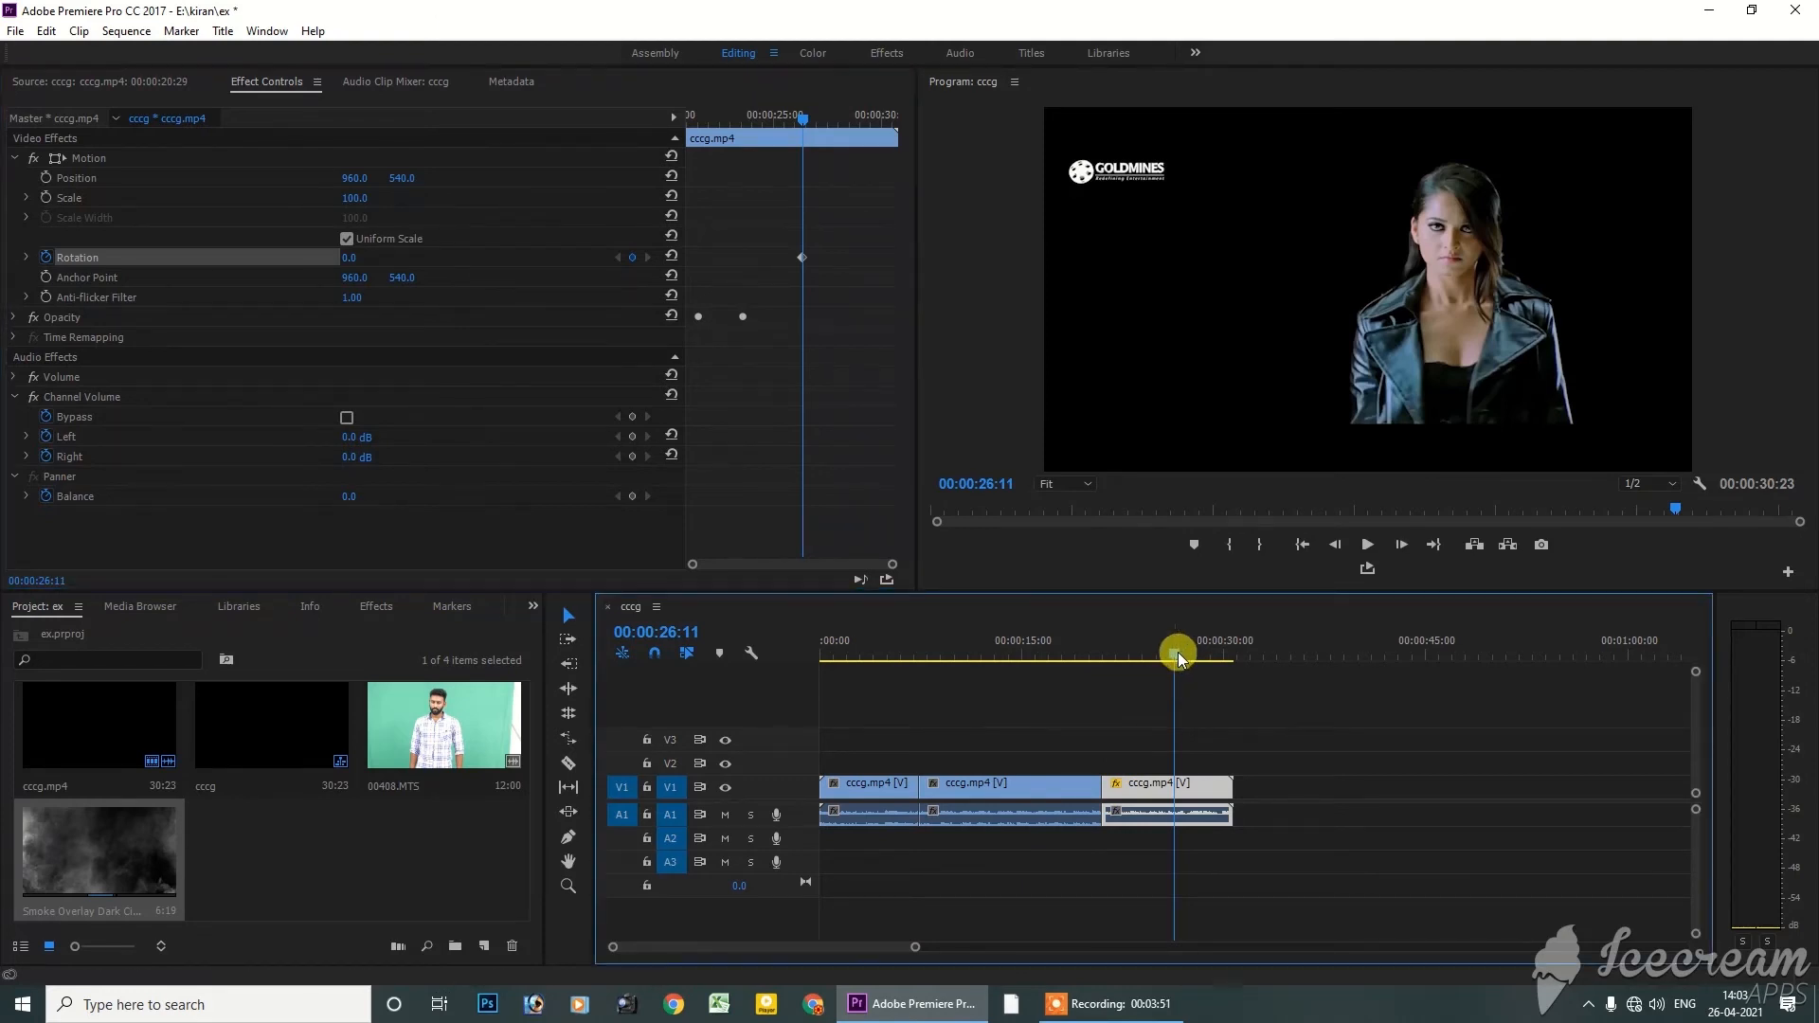
pyautogui.moveTo(1179, 652); pyautogui.dragTo(1197, 652)
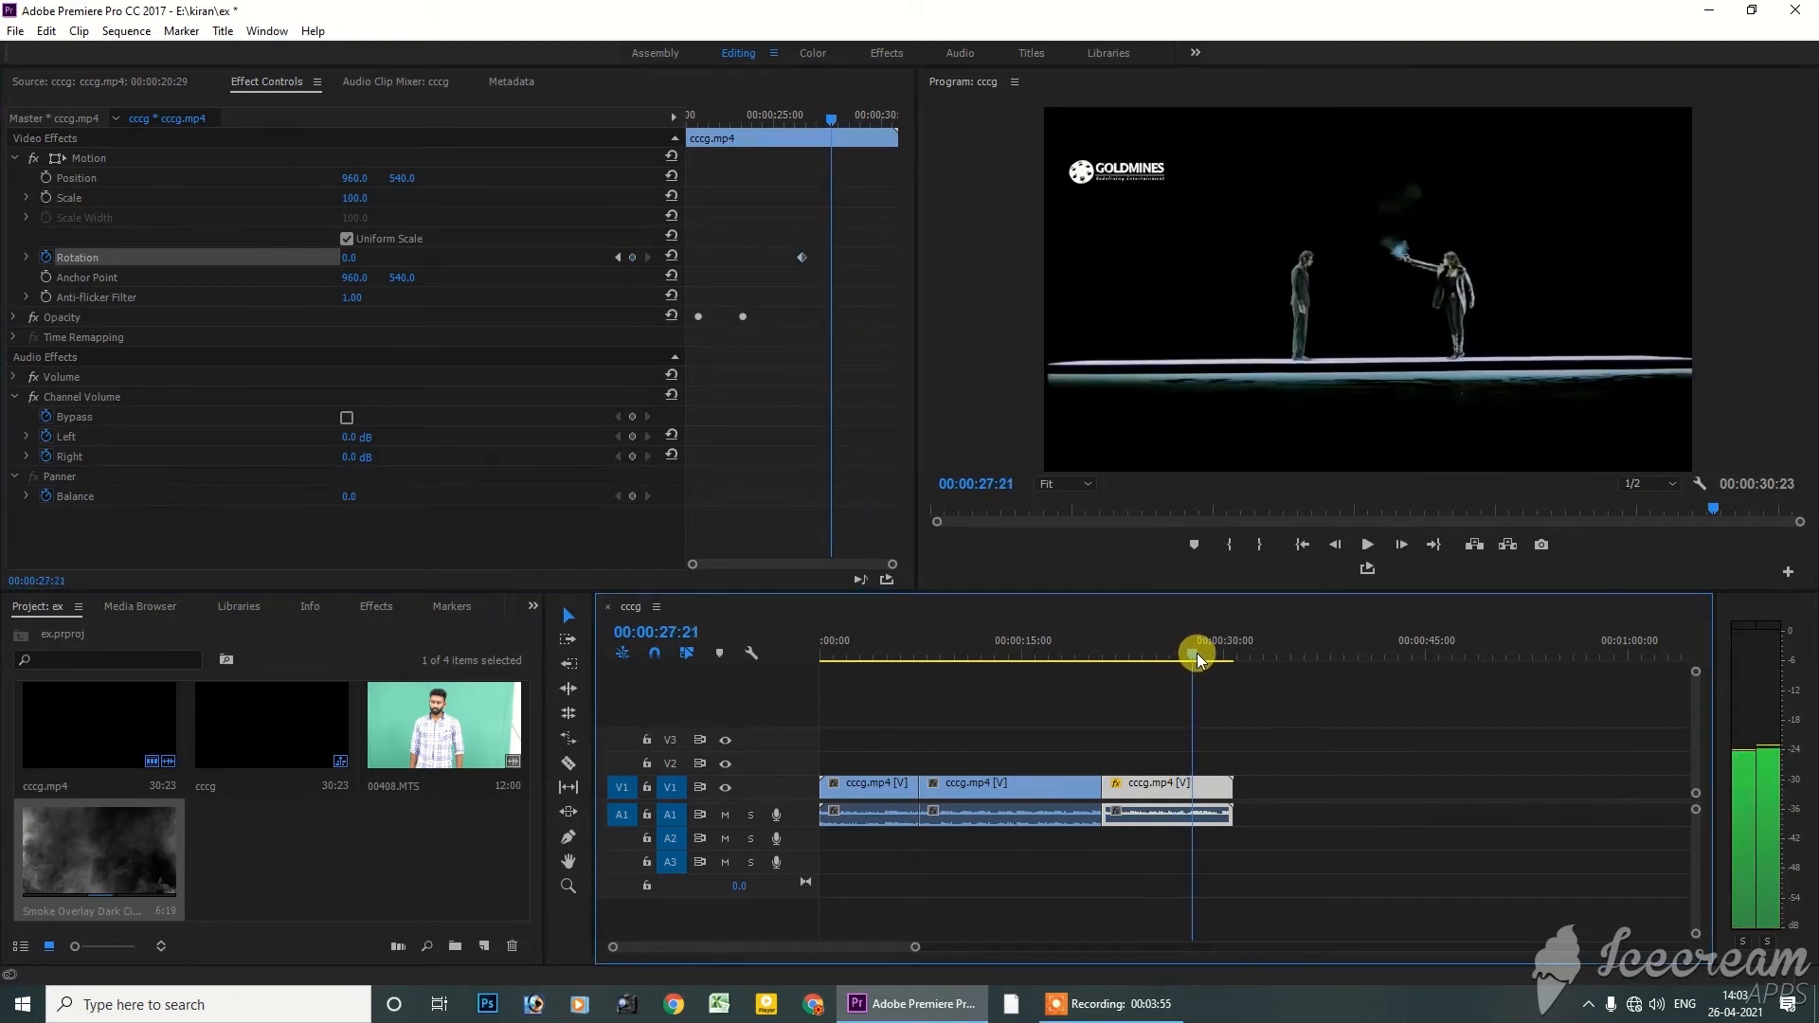
pyautogui.moveTo(345, 258); pyautogui.dragTo(687, 257)
# Play back the rotation animation from 00:00:22:07 until just past its second keyframe
pyautogui.click(1122, 644)
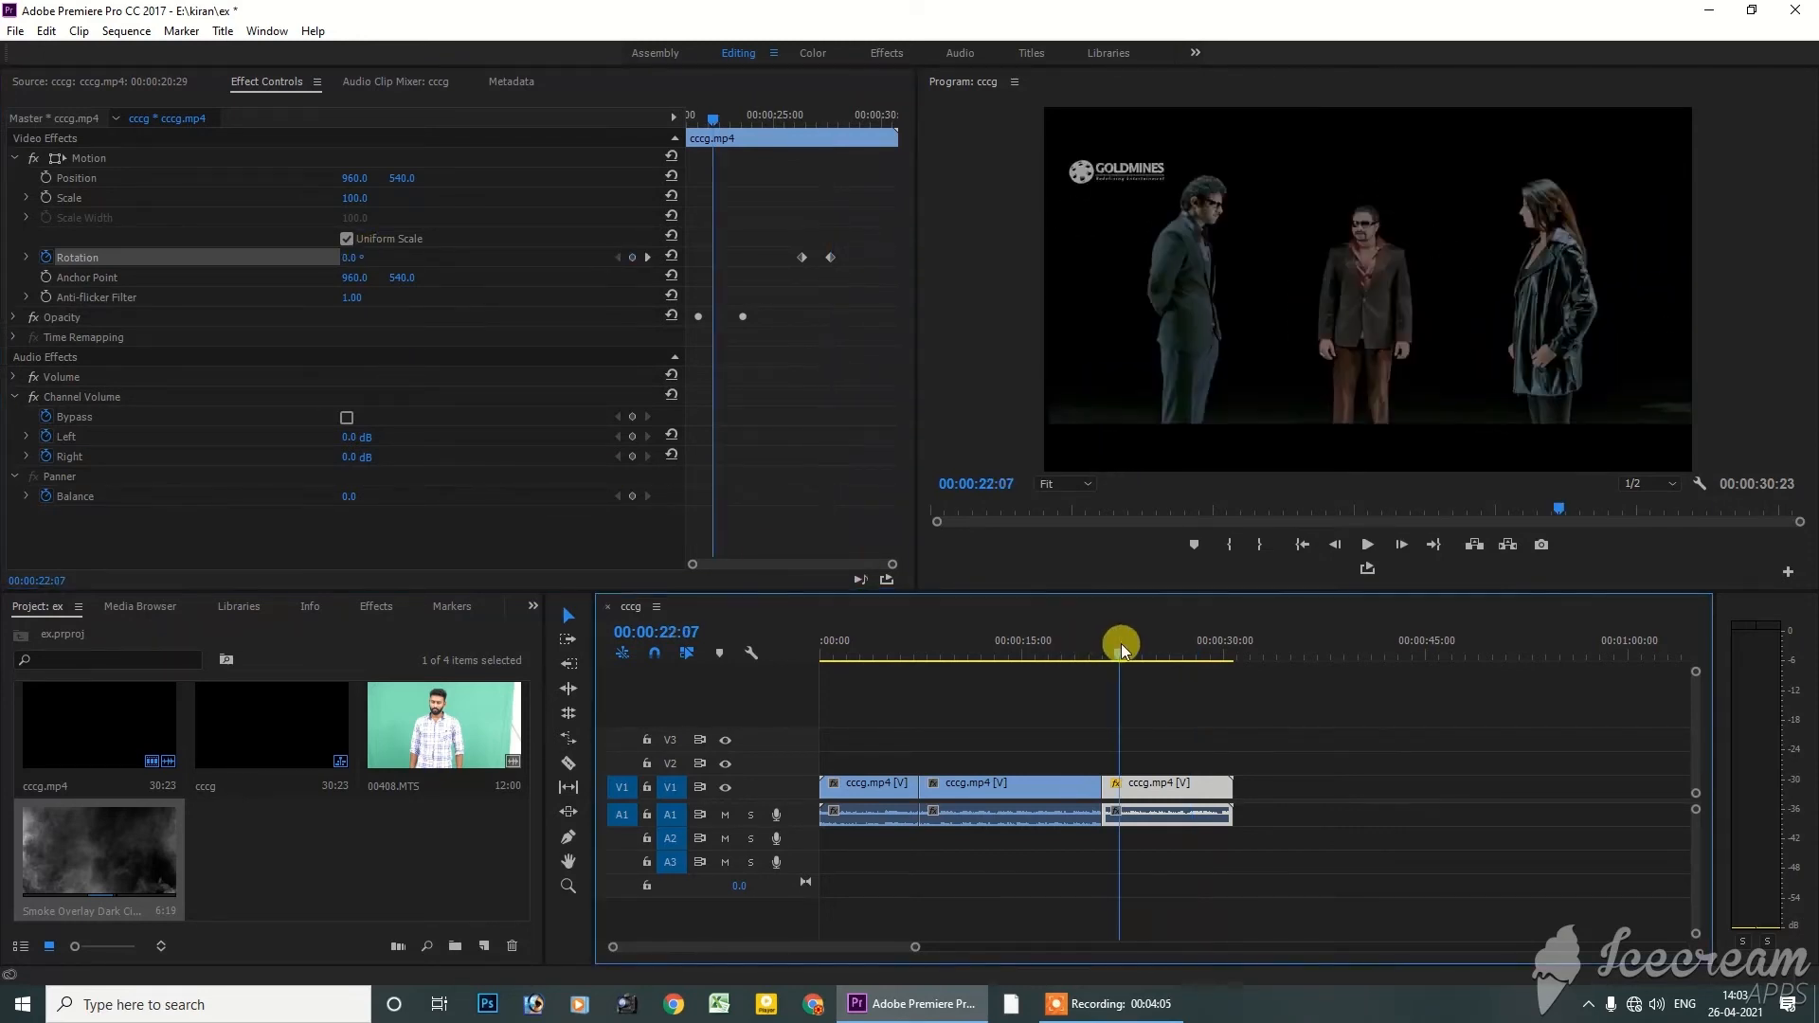
pyautogui.press('space')
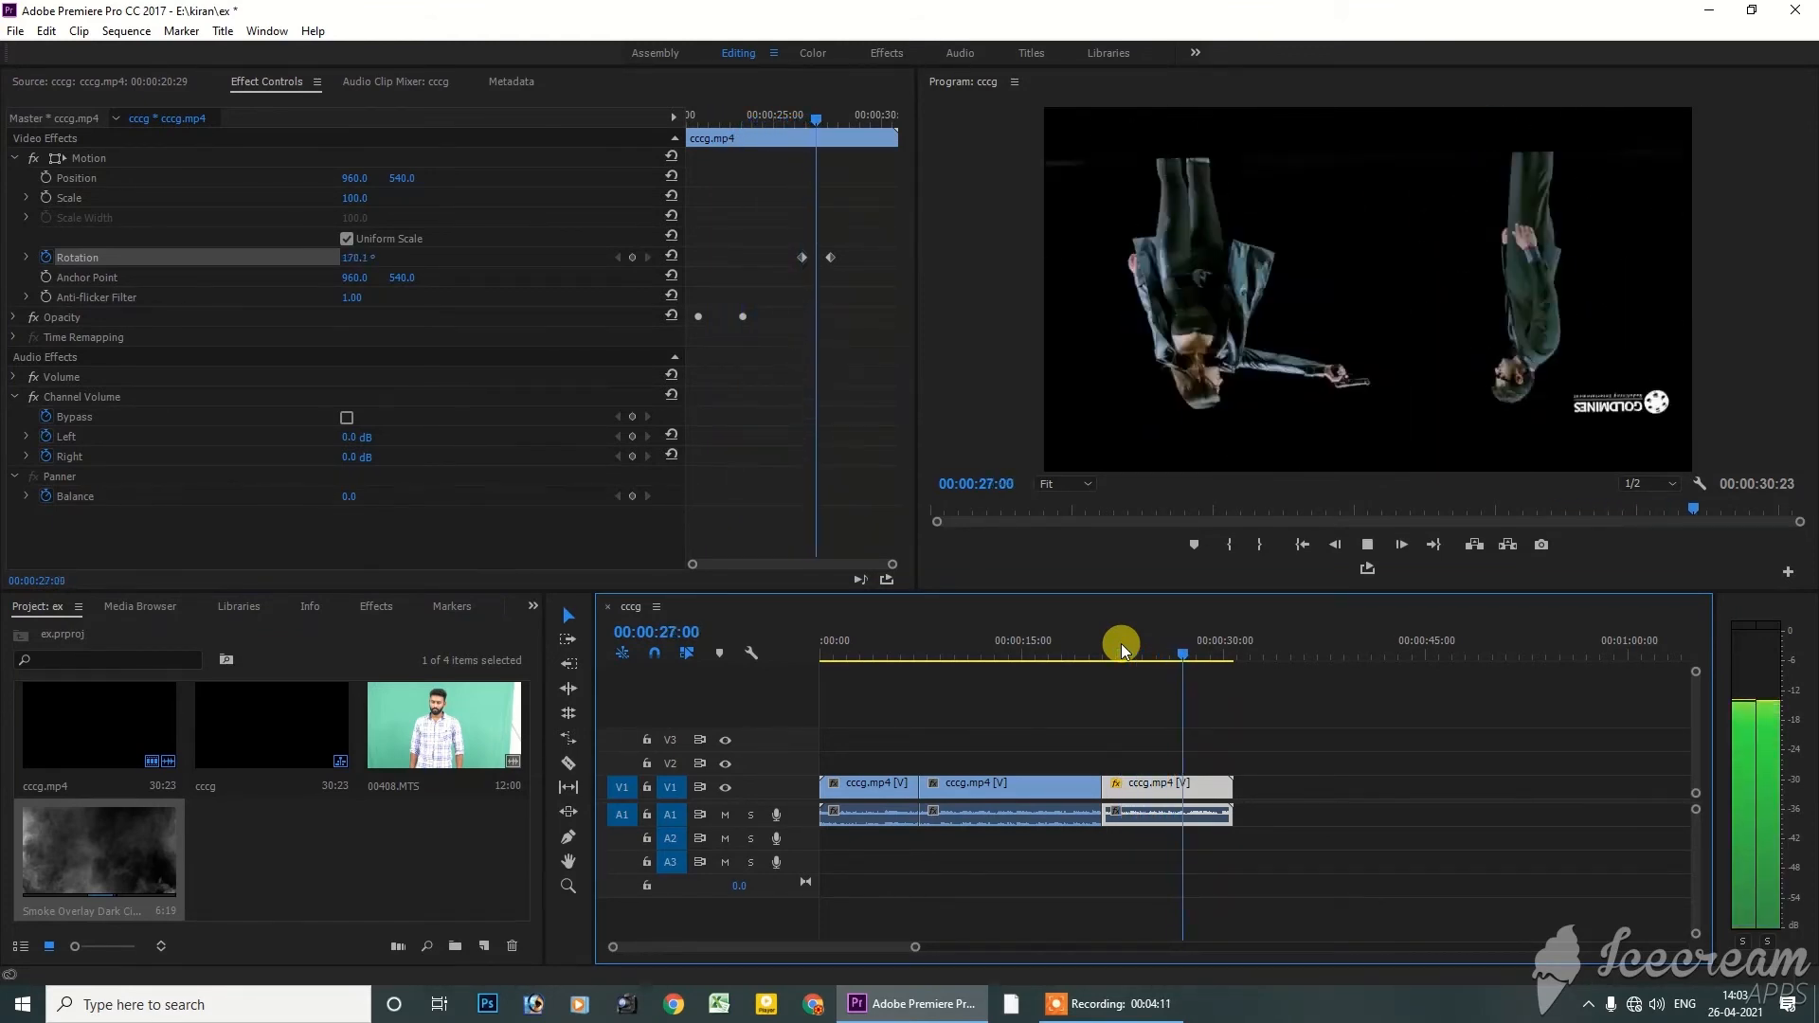
pyautogui.press('space')
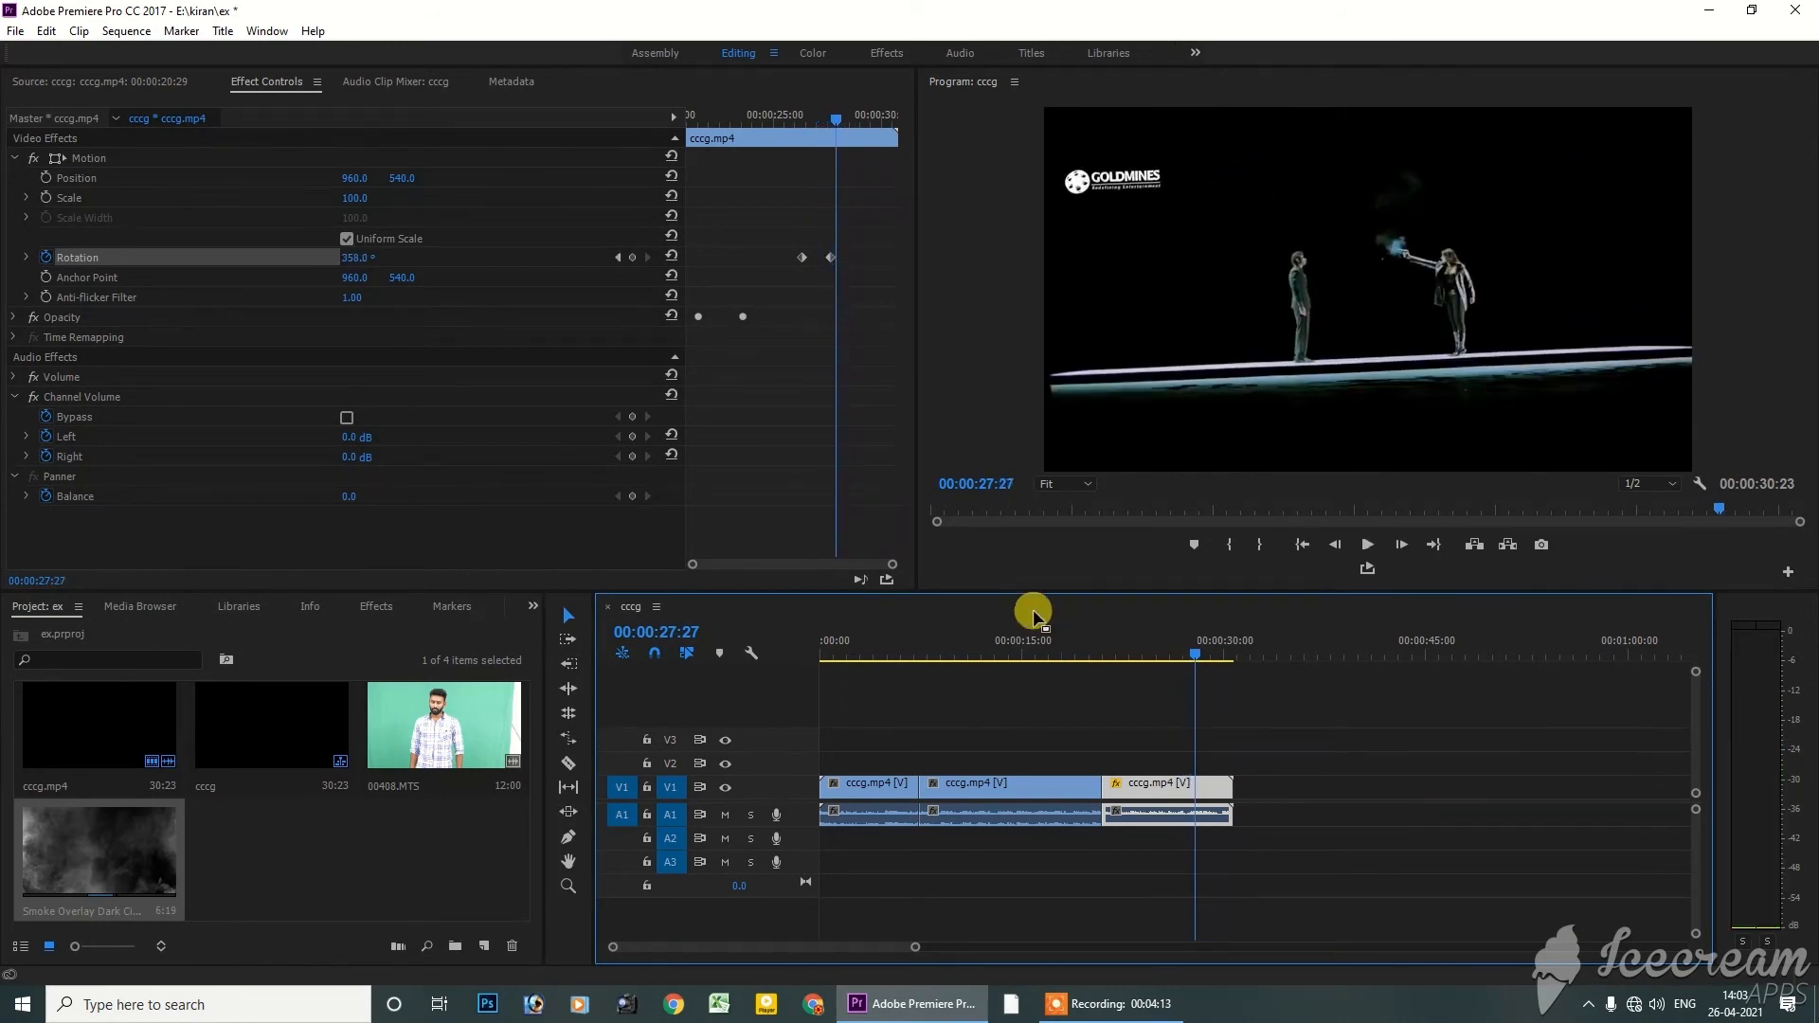
# Move the playhead to 00:00:26:12 and delete the second Rotation keyframe
pyautogui.moveTo(804, 129)
pyautogui.mouseDown()
pyautogui.moveTo(834, 131)
pyautogui.moveTo(805, 123)
pyautogui.mouseUp()
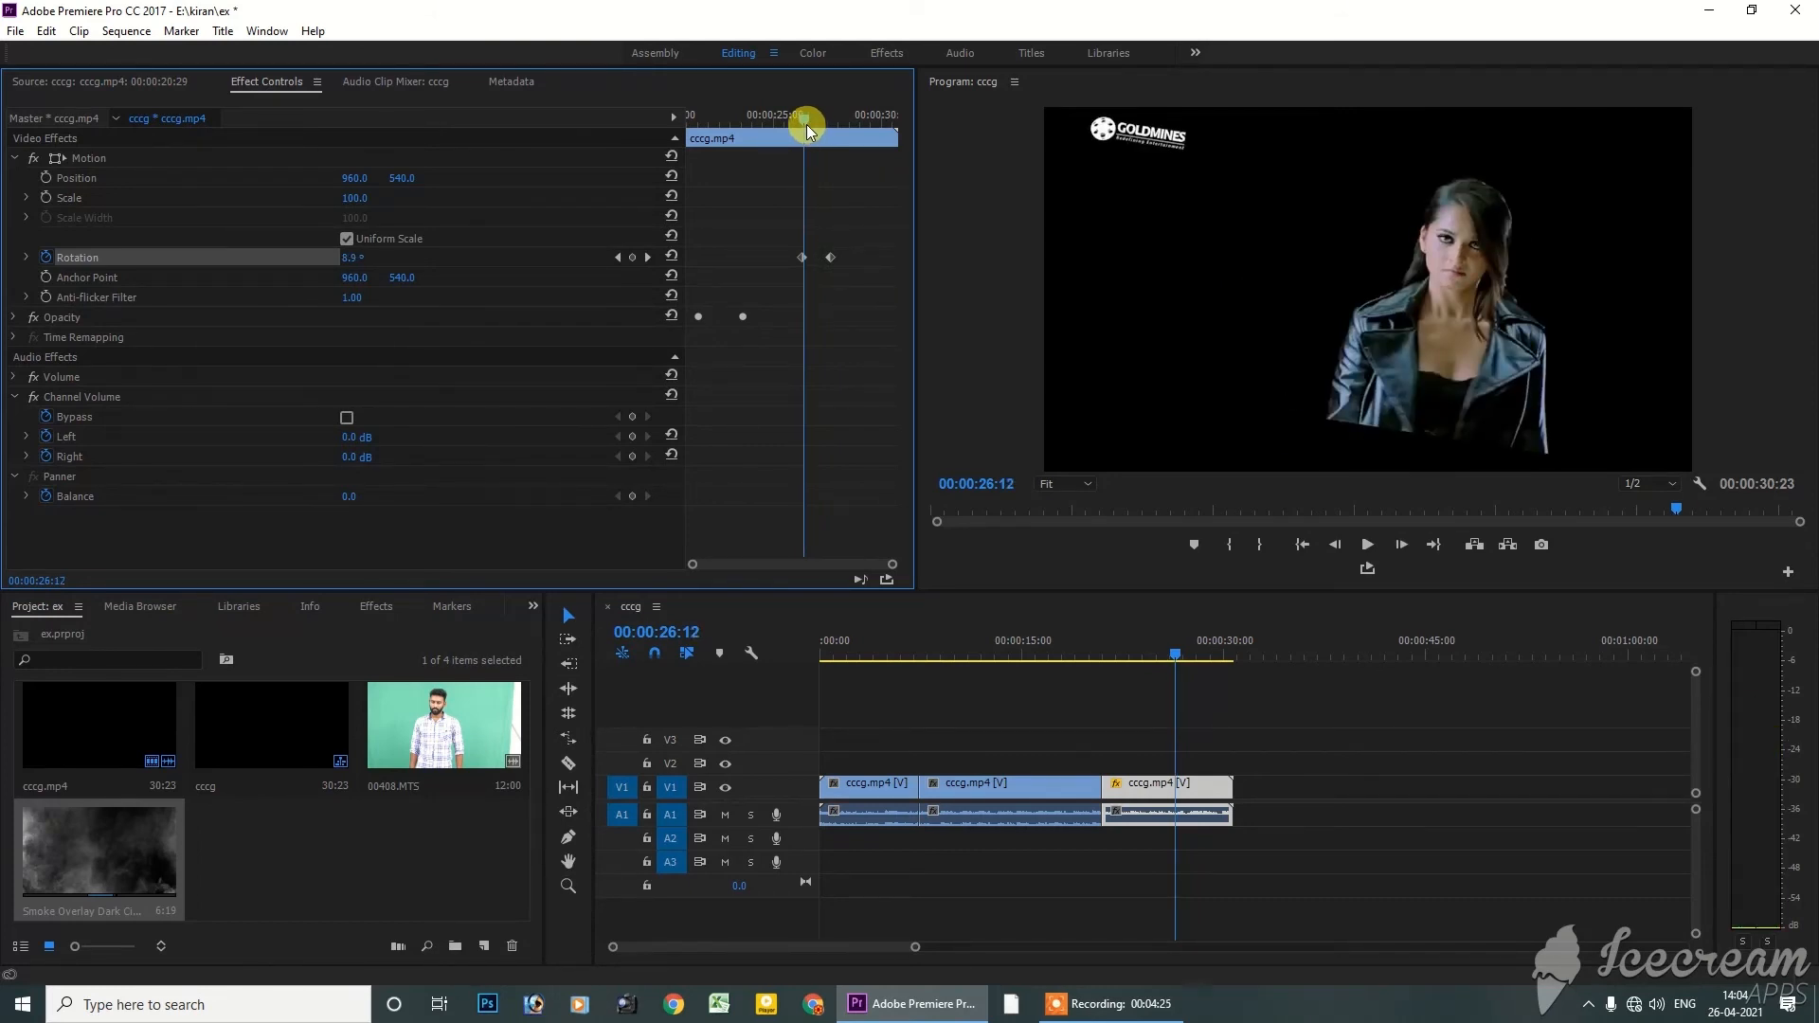
pyautogui.press('Delete')
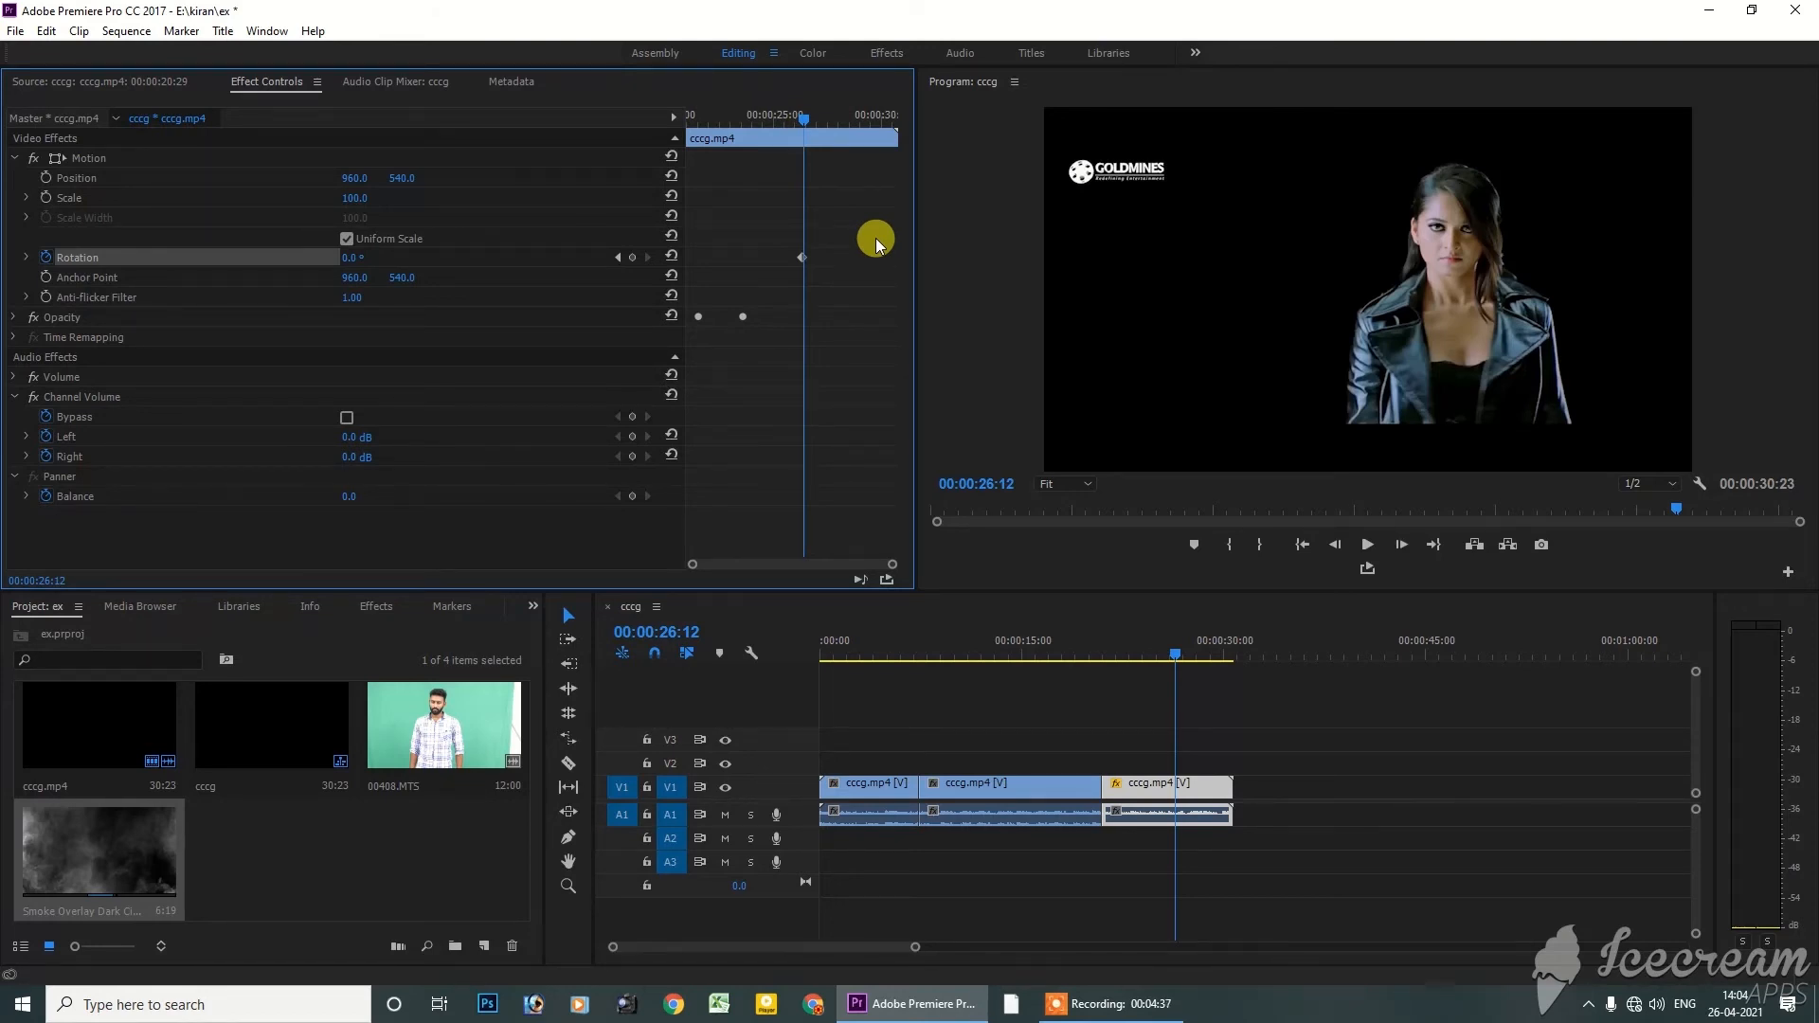
pyautogui.click(1110, 1003)
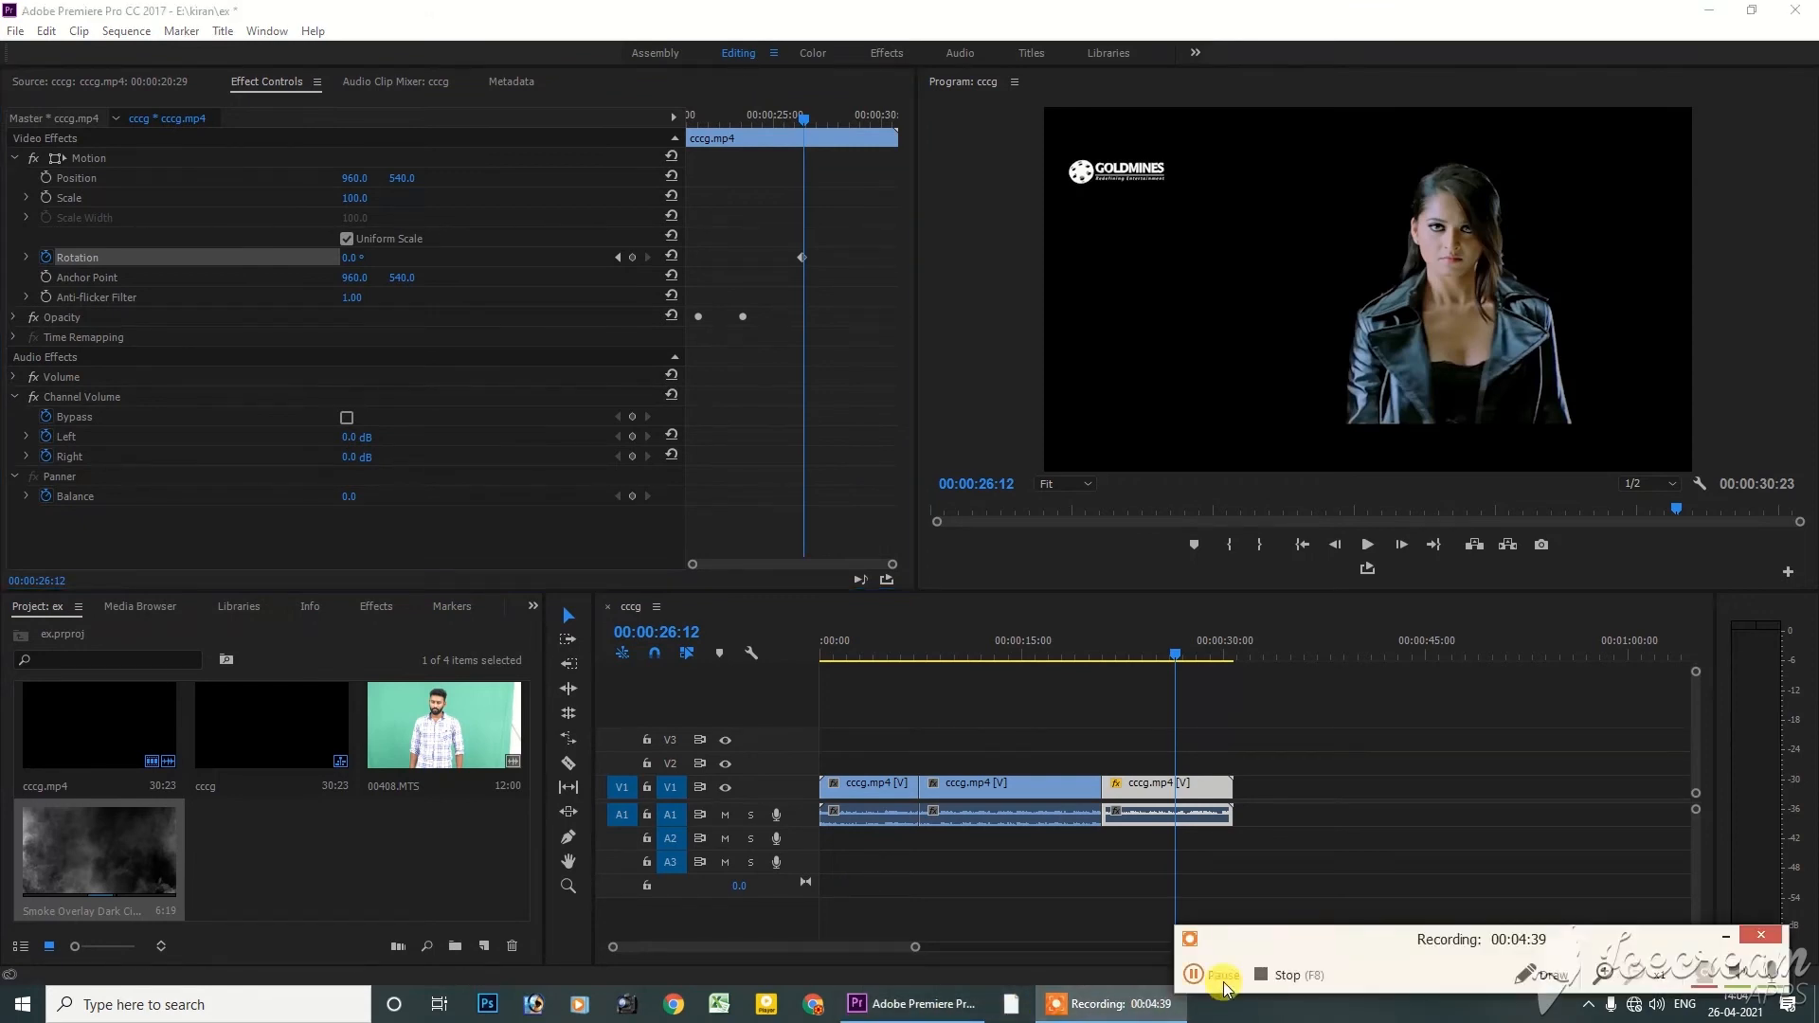
pyautogui.click(1260, 976)
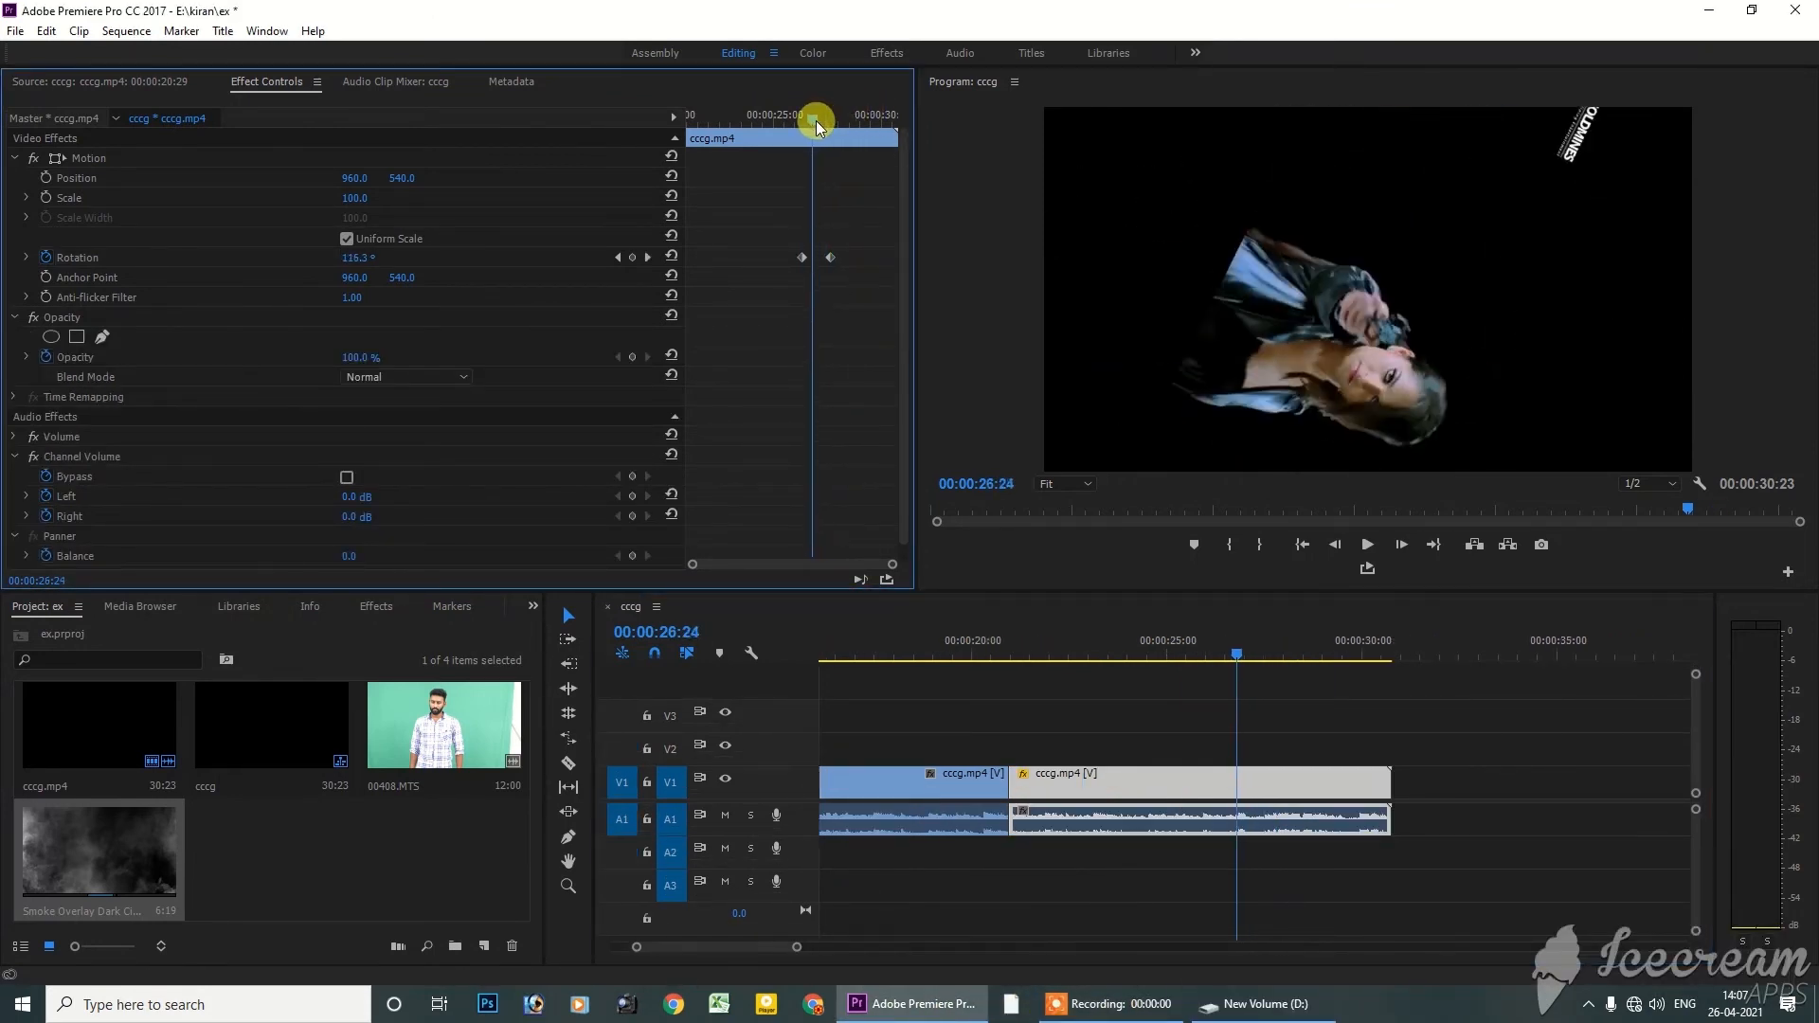
# Move the playhead to 00:00:25:05 and increase the height of the video tracks in the timeline
pyautogui.moveTo(810, 121)
pyautogui.mouseDown()
pyautogui.moveTo(844, 122)
pyautogui.moveTo(794, 118)
pyautogui.mouseUp()
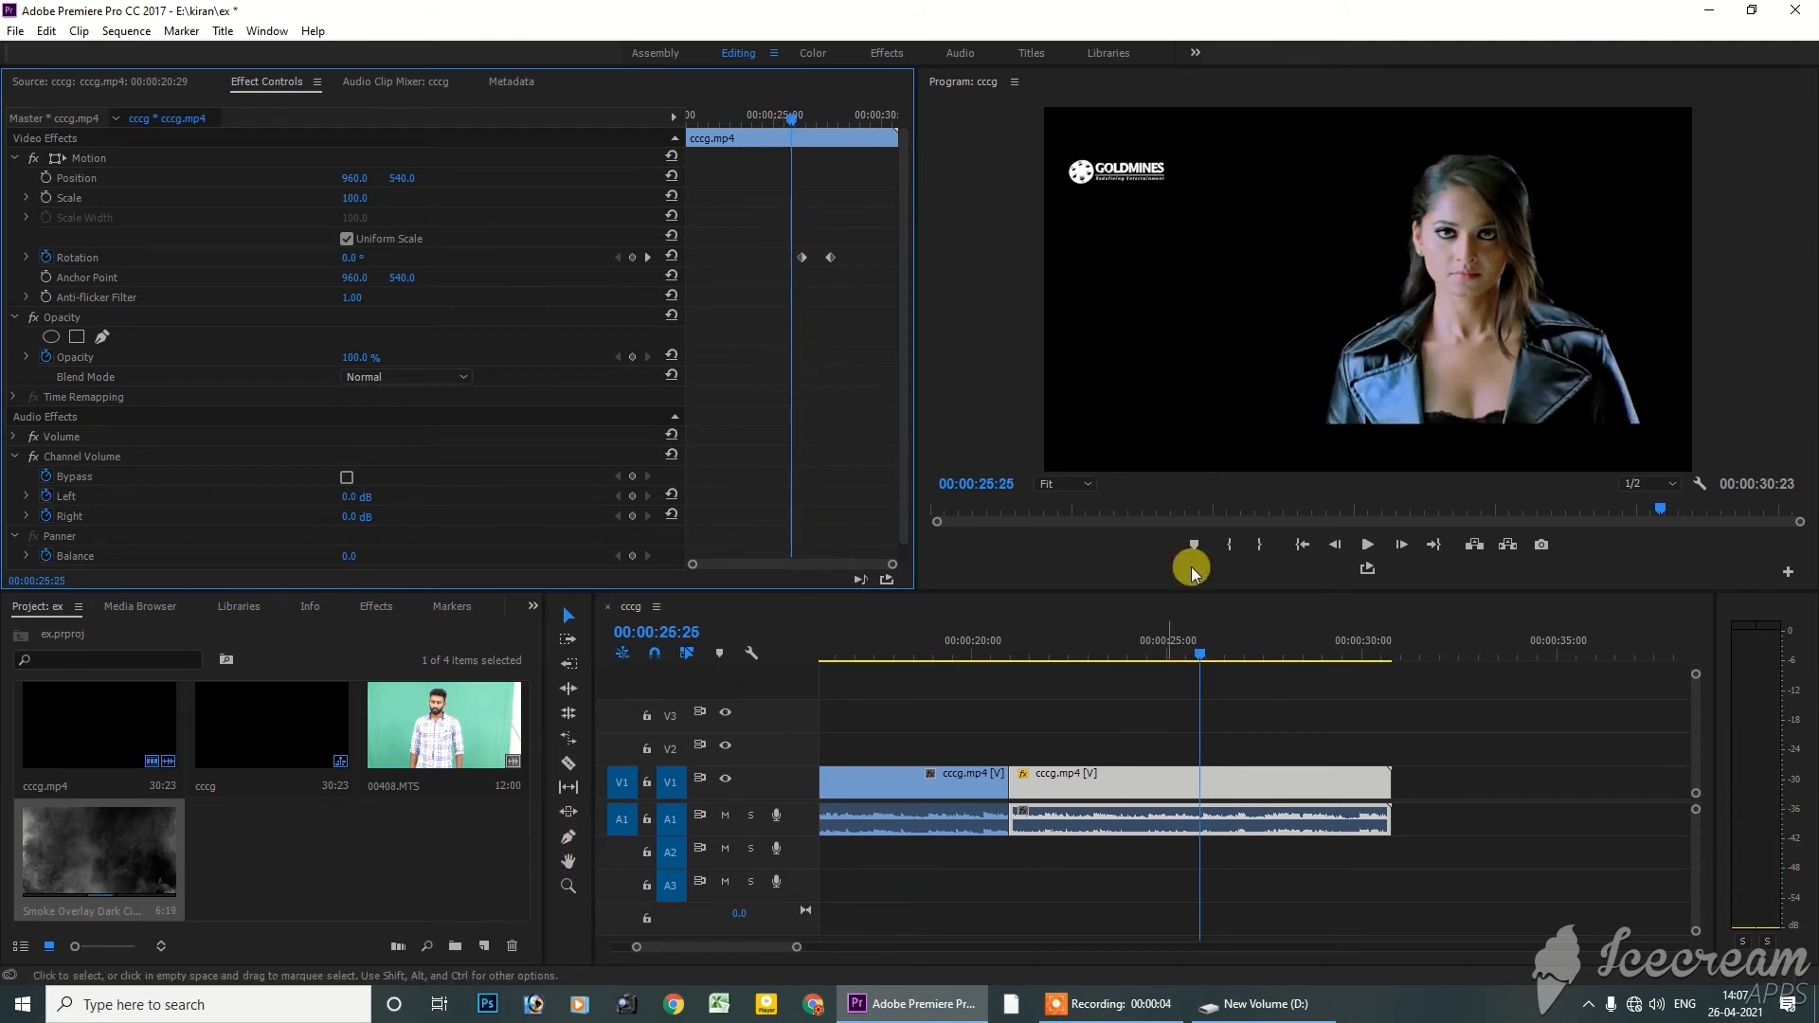
pyautogui.moveTo(1190, 649); pyautogui.dragTo(1173, 656)
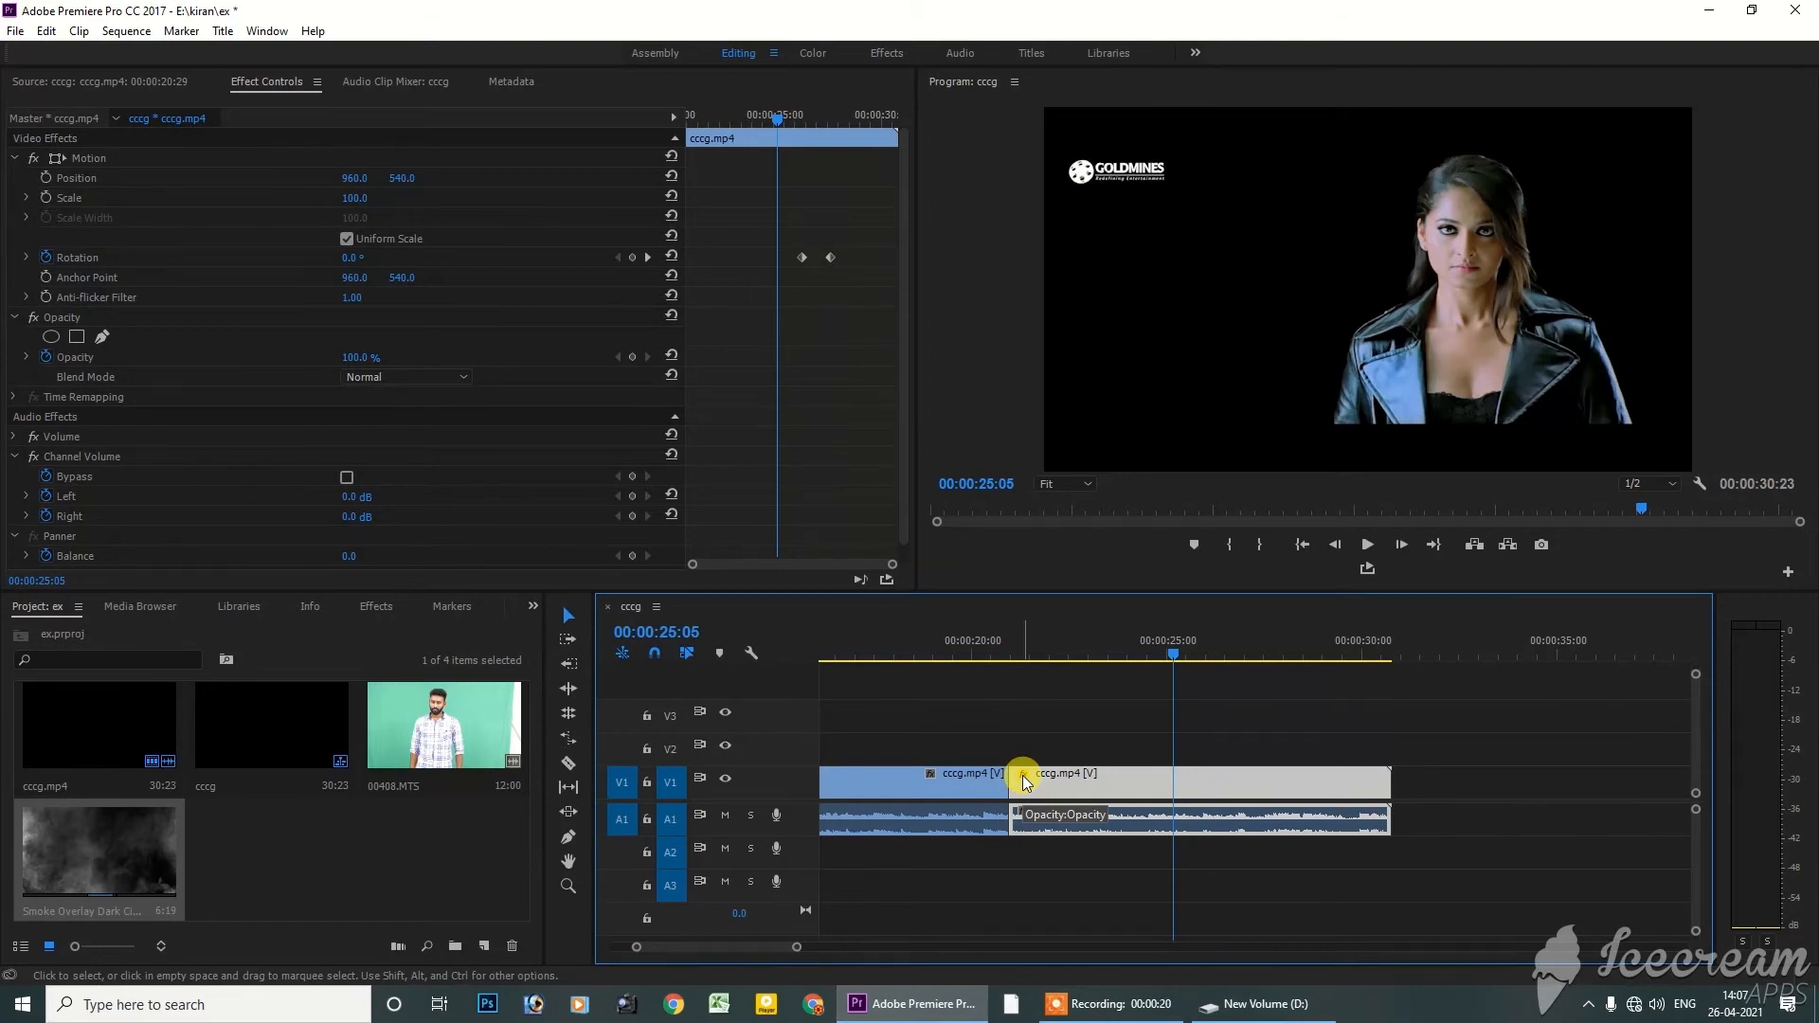
pyautogui.hotkey('ctrl', '=')
pyautogui.hotkey('ctrl', '=')
pyautogui.hotkey('ctrl', '=')
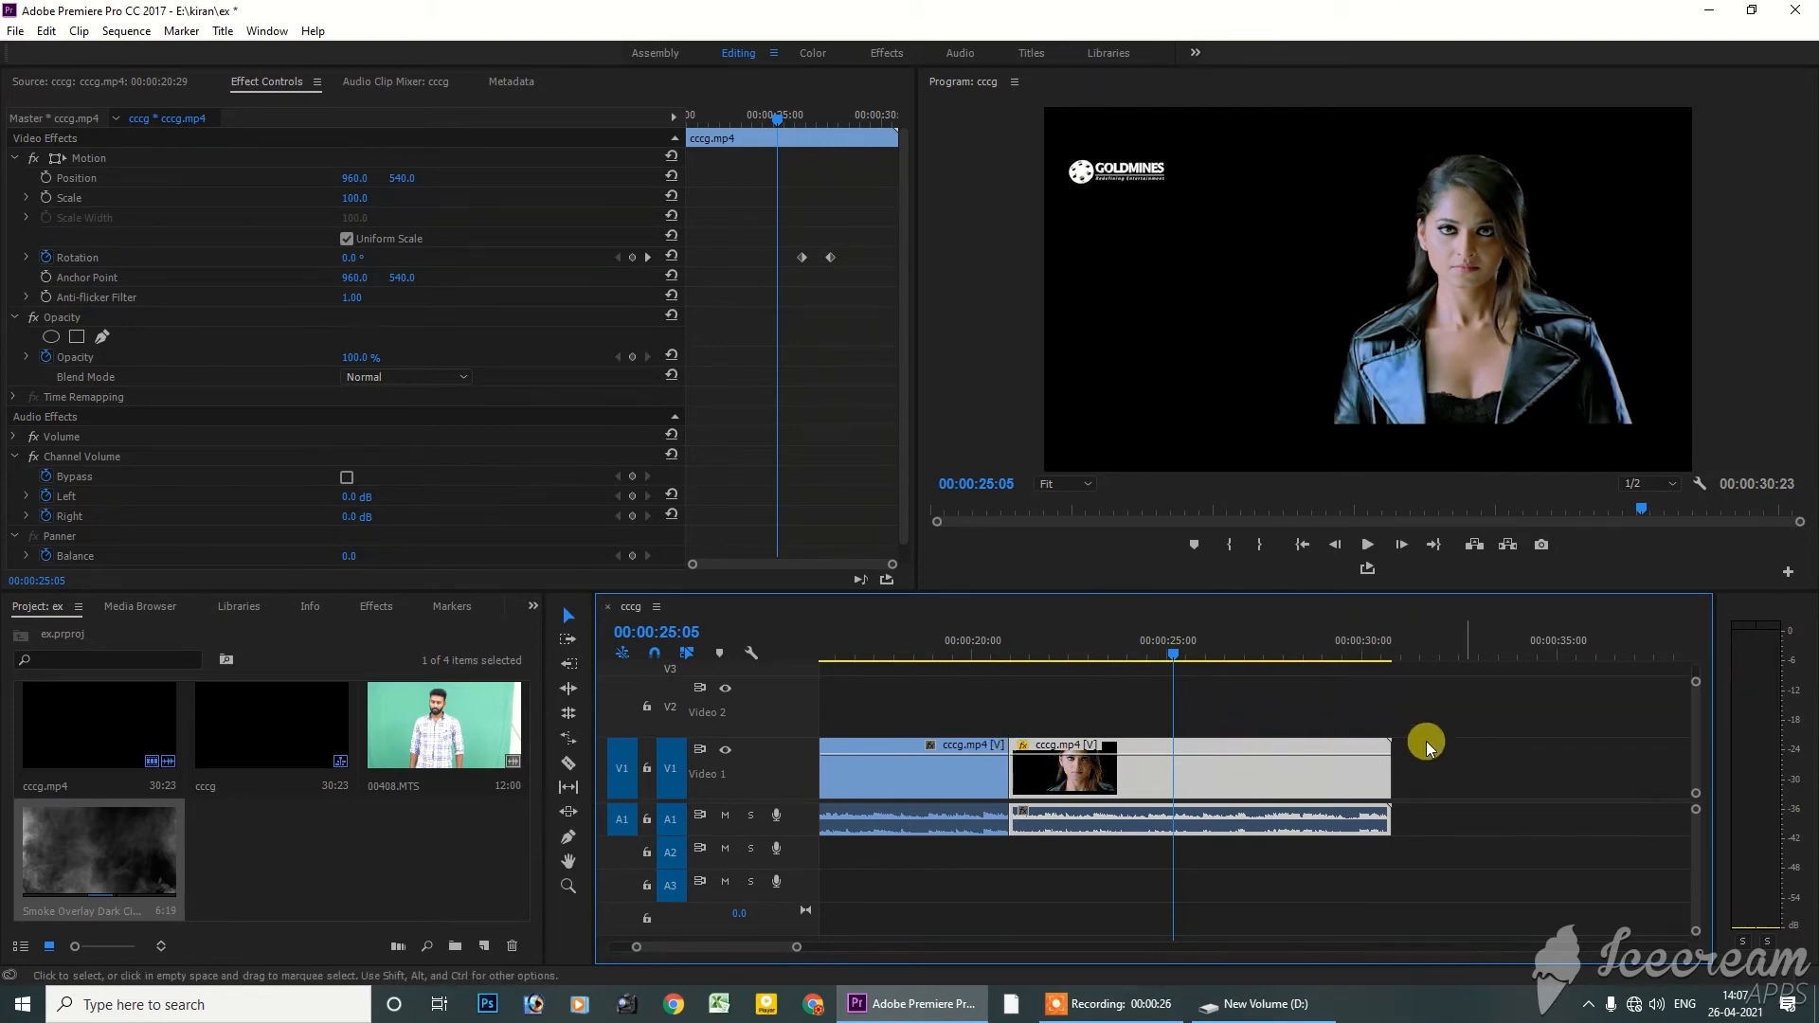
# Move the playhead to 00:00:26:10 and display the last segment's Motion Rotation keyframes on its timeline clip
pyautogui.moveTo(773, 121); pyautogui.dragTo(803, 122)
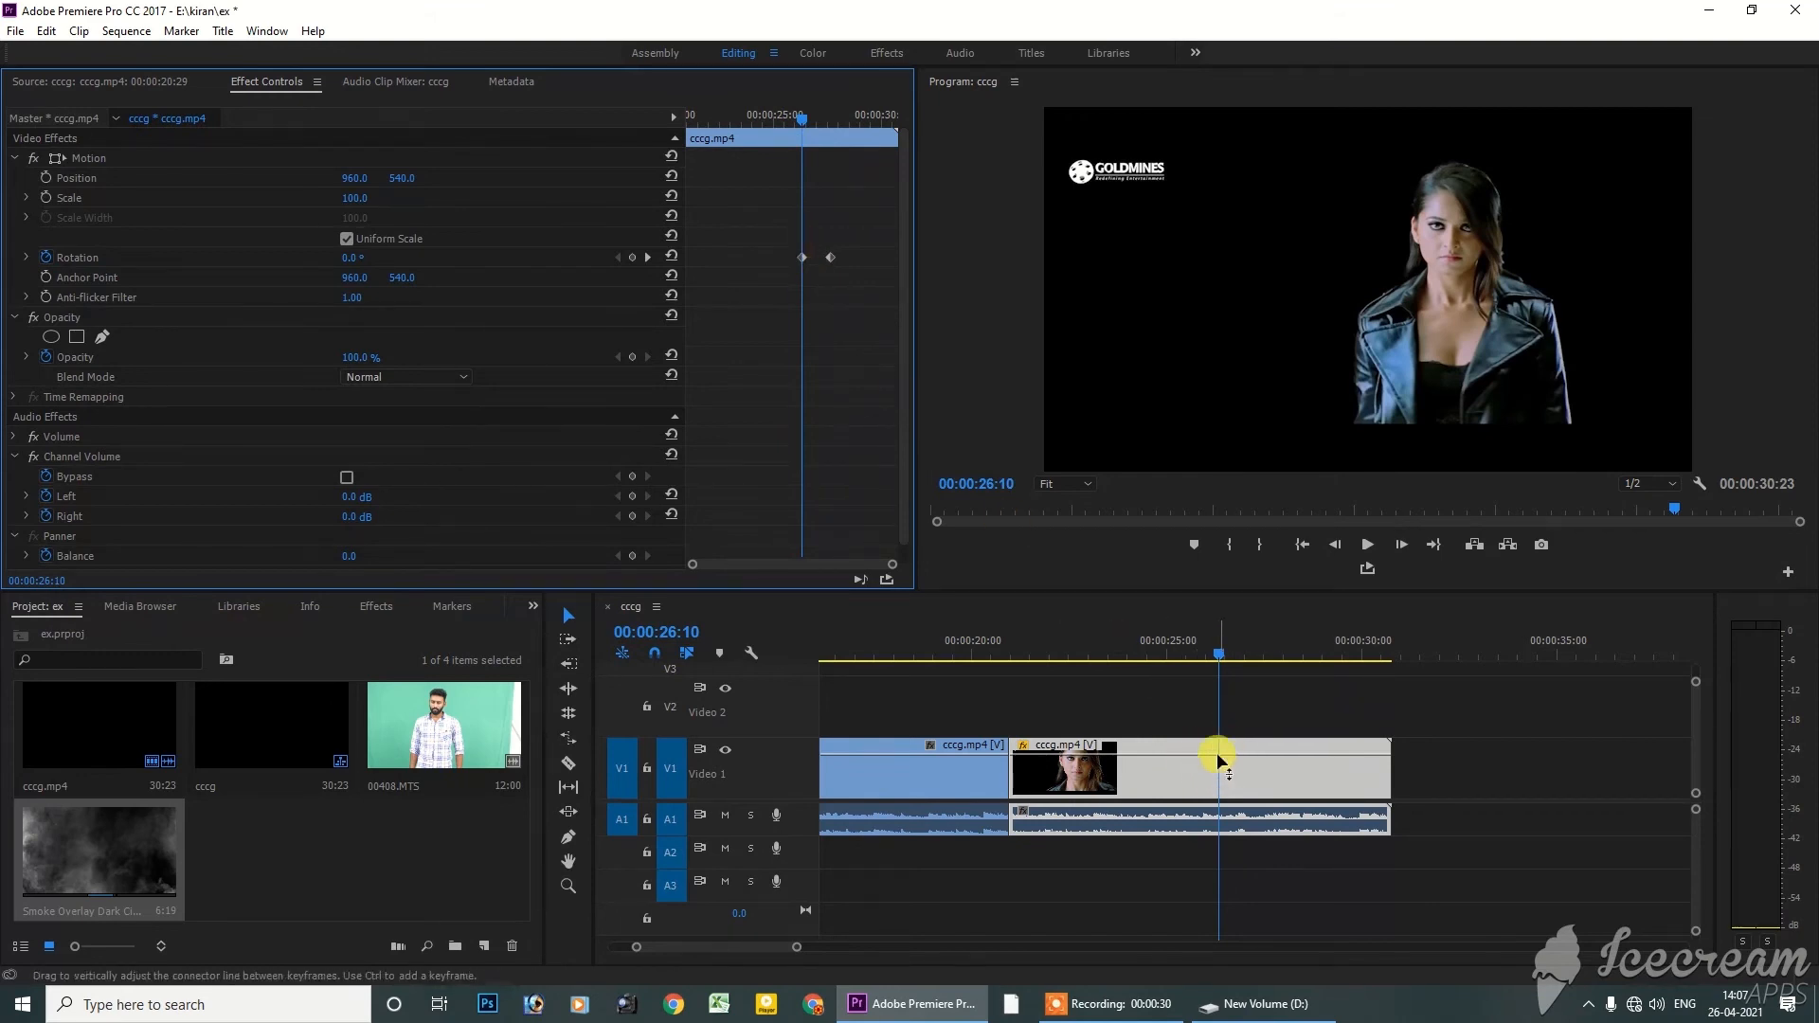
pyautogui.rightClick(1025, 751)
pyautogui.moveTo(1076, 768)
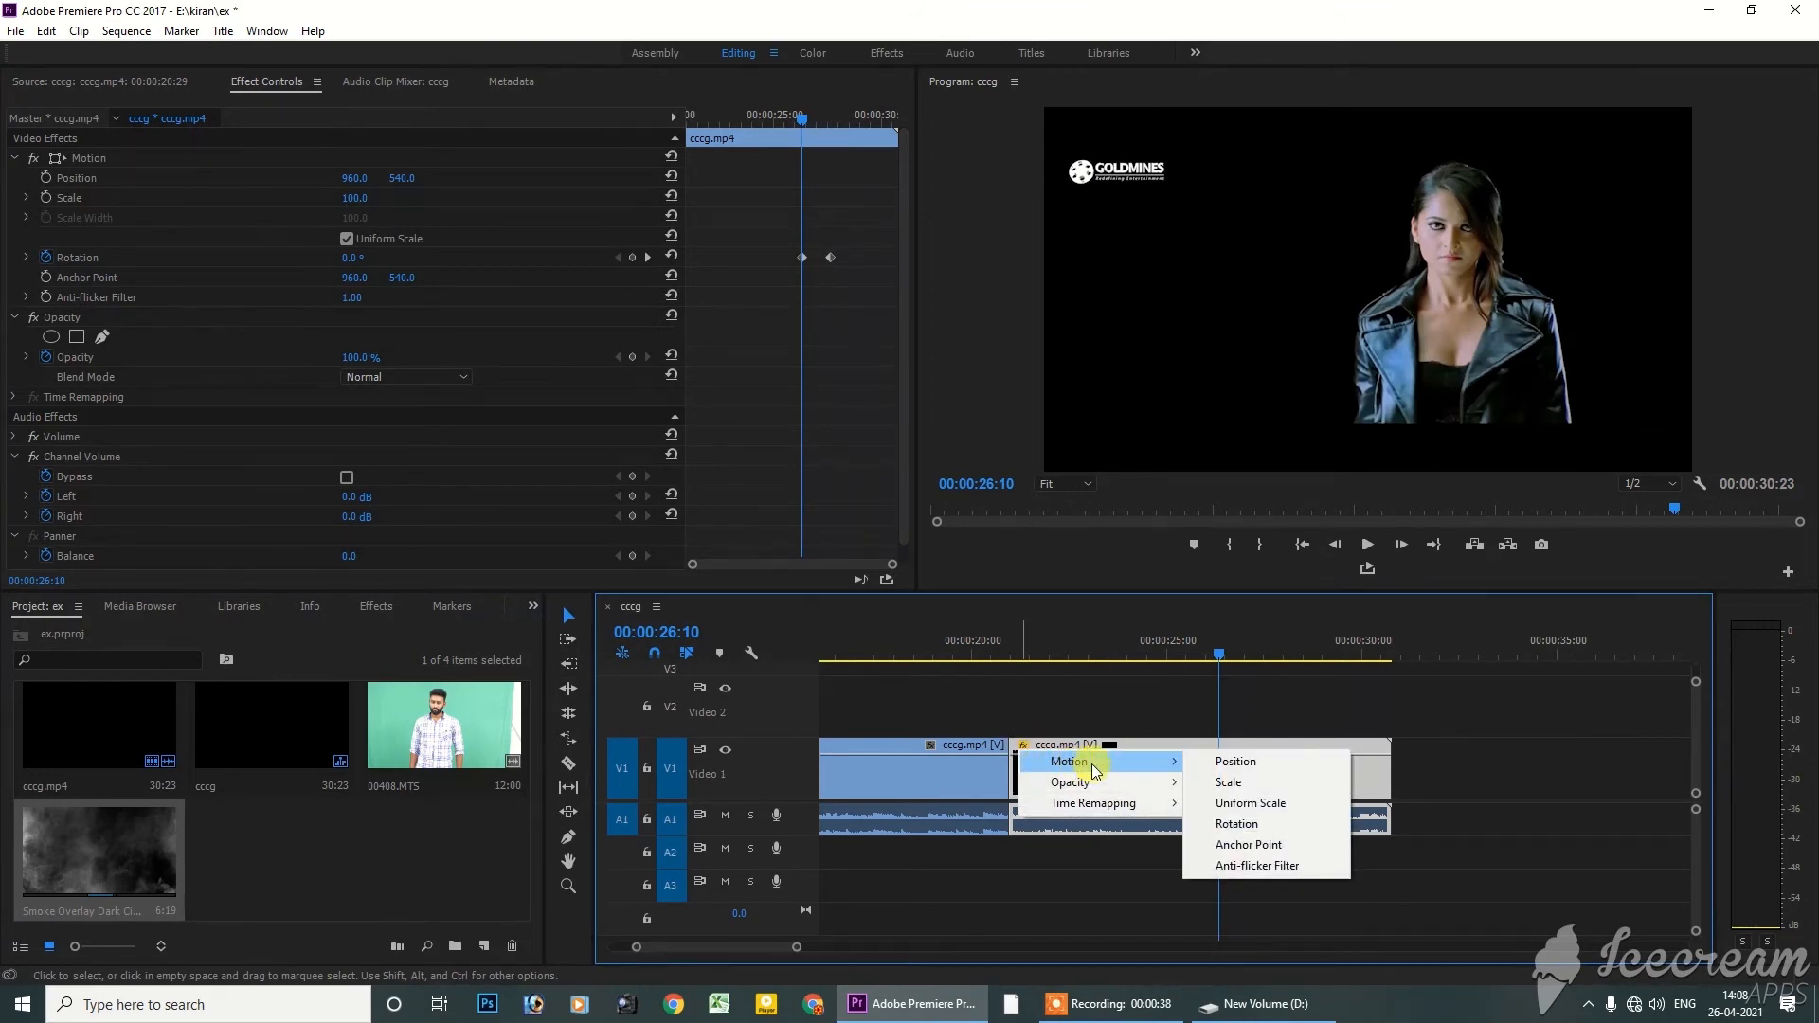
pyautogui.click(1235, 825)
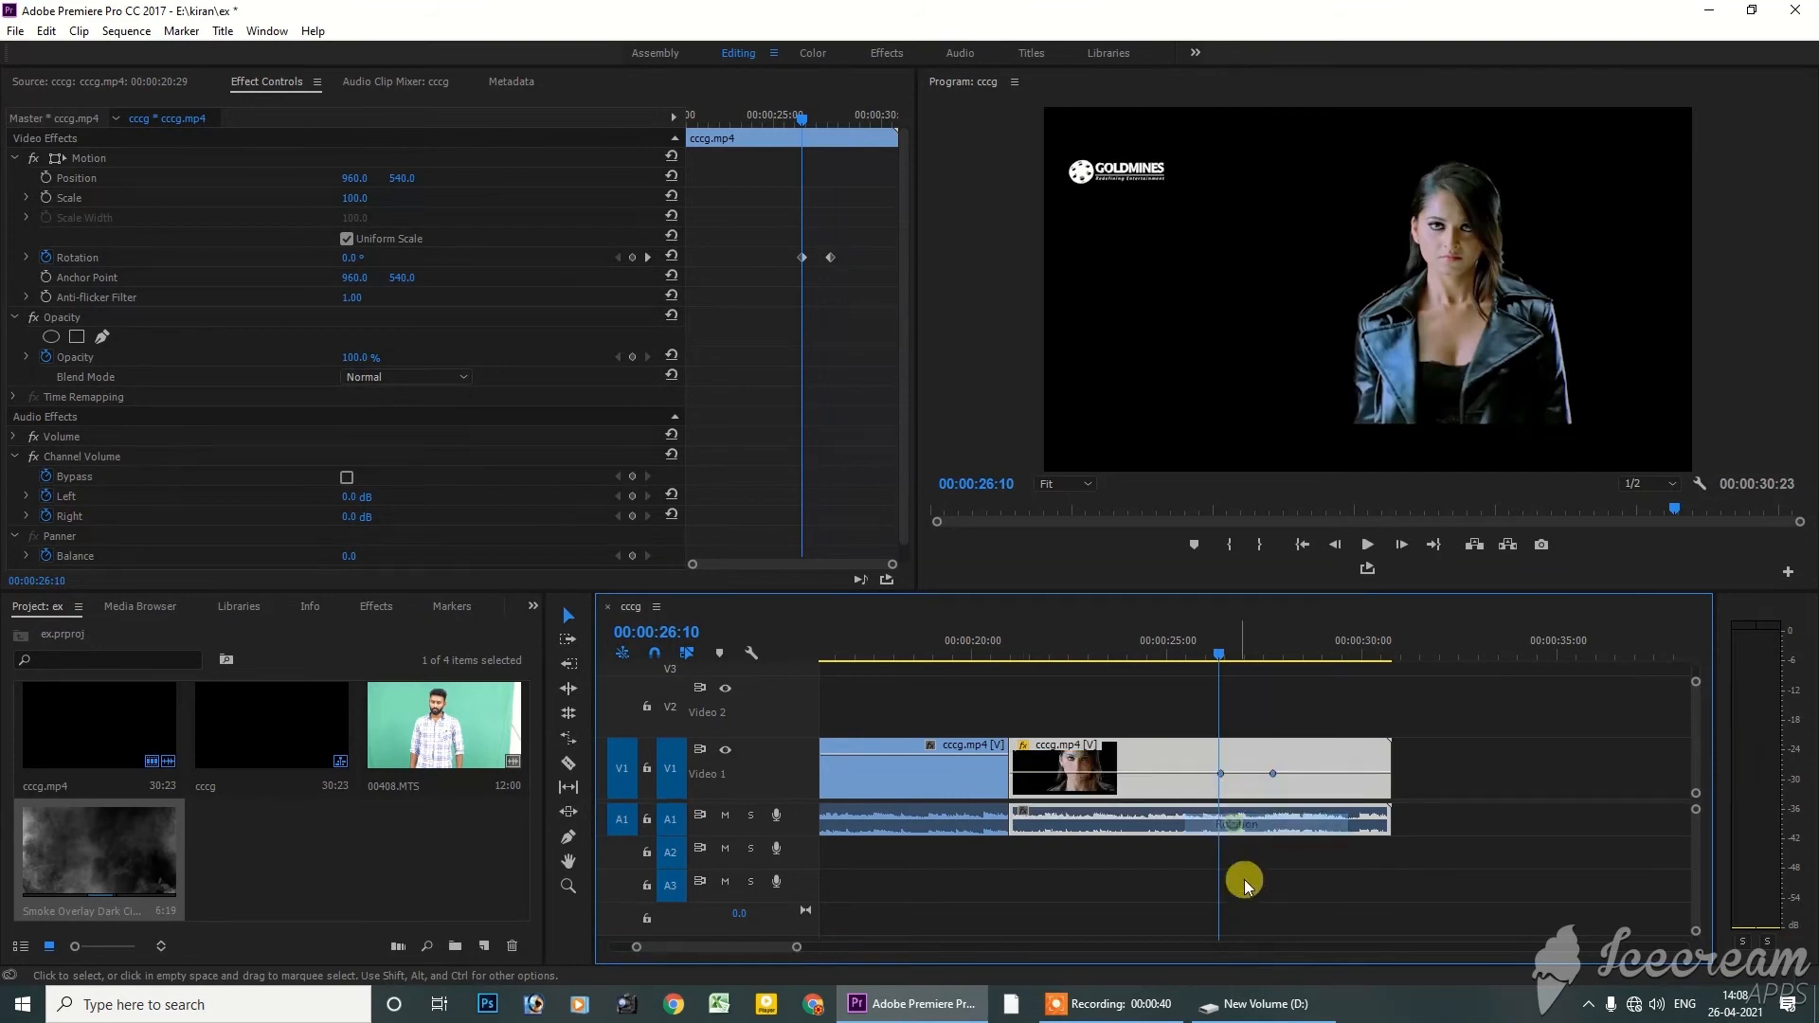
pyautogui.rightClick(1032, 751)
pyautogui.moveTo(1062, 769)
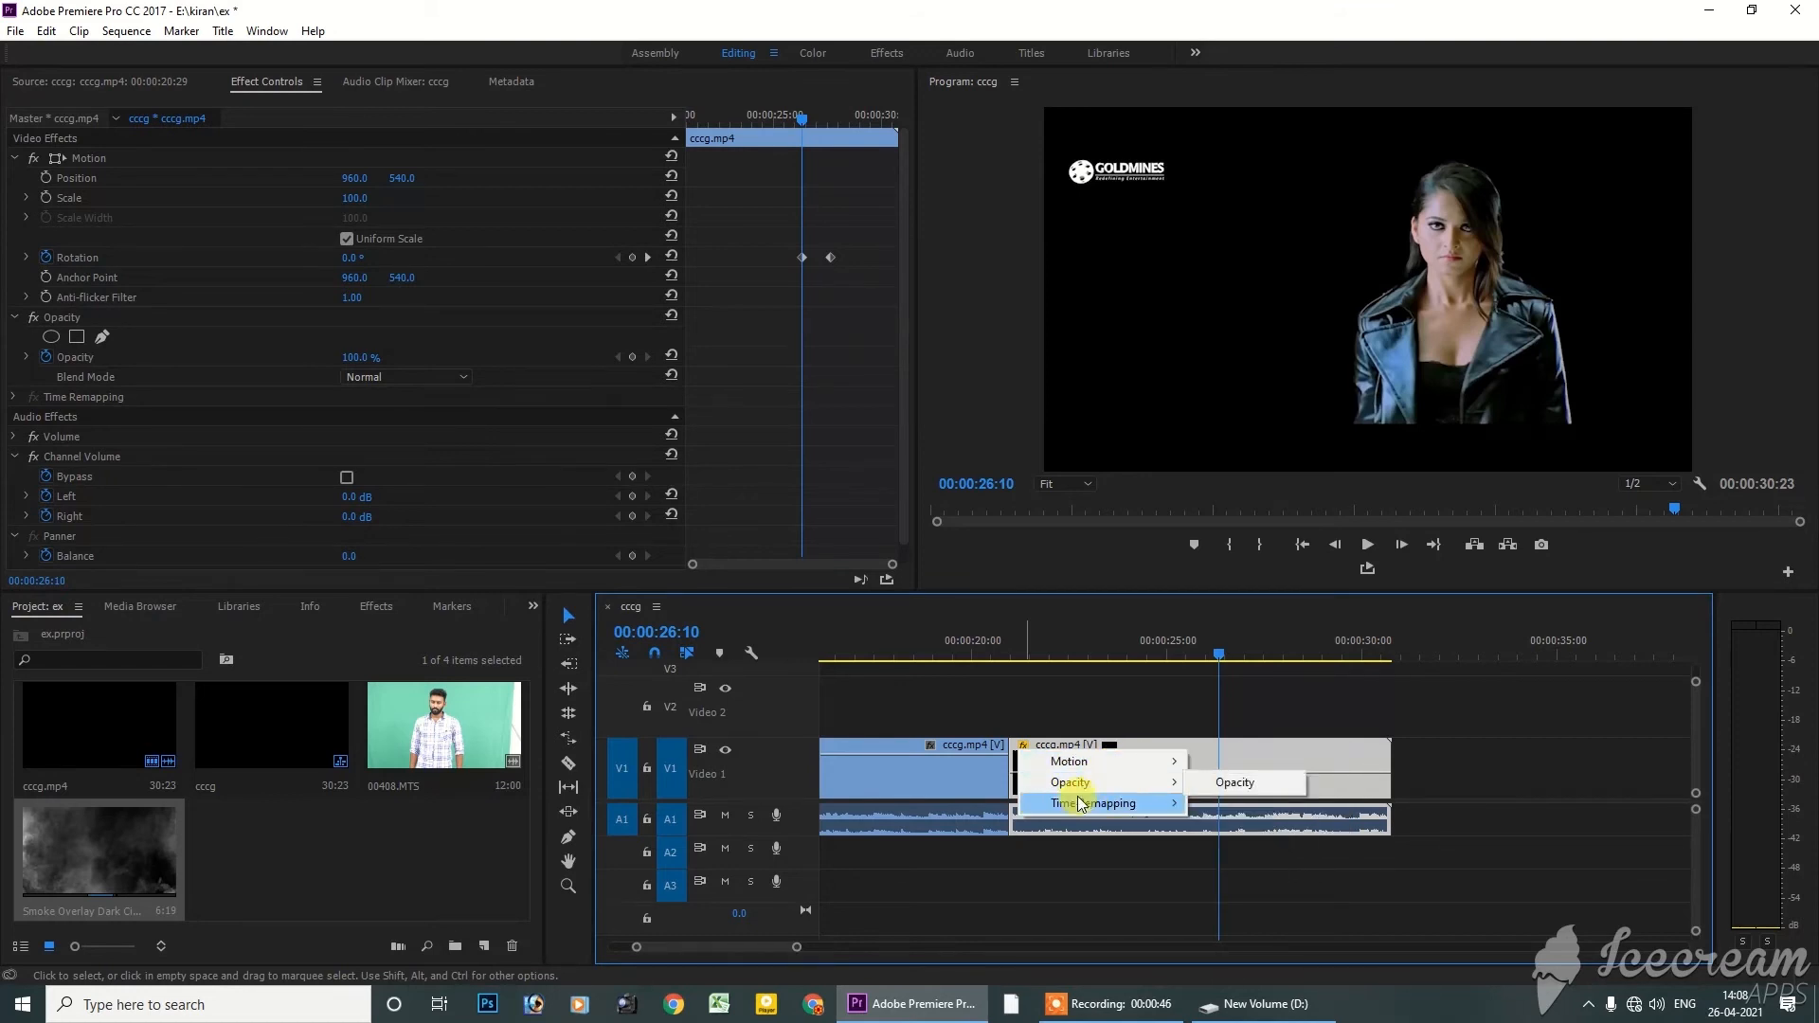
pyautogui.moveTo(1134, 806)
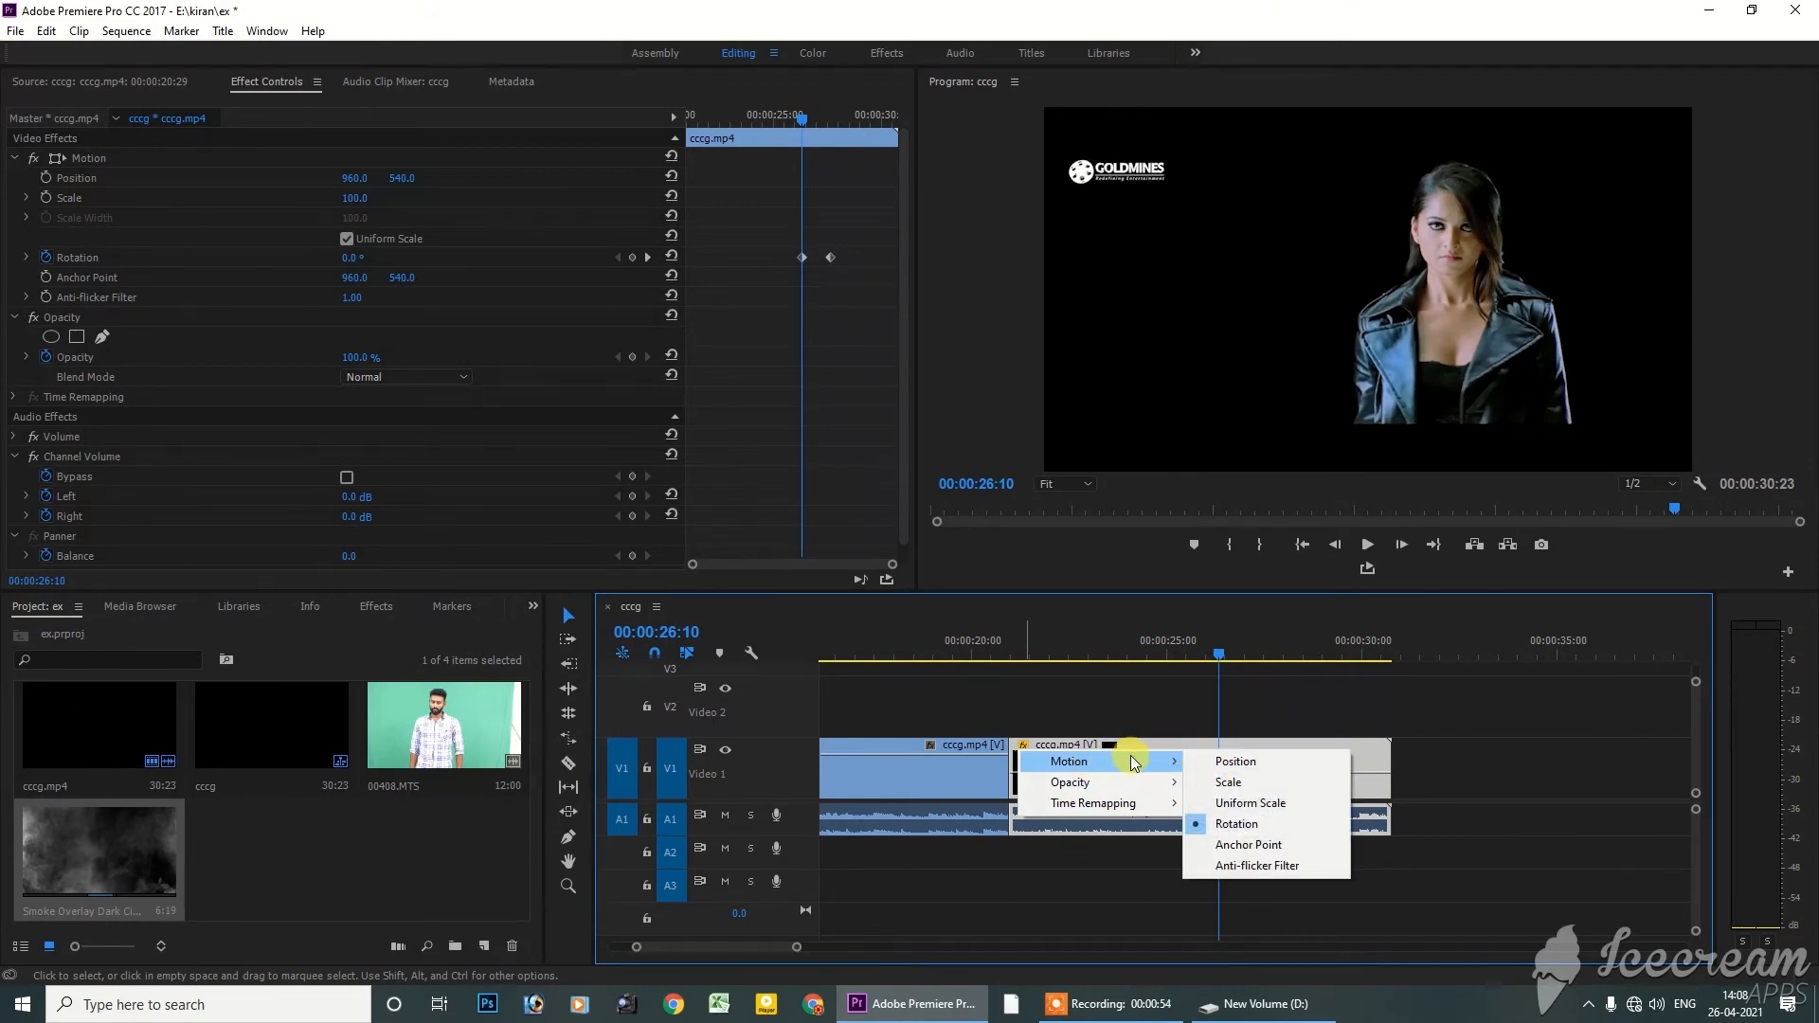
pyautogui.click(1228, 827)
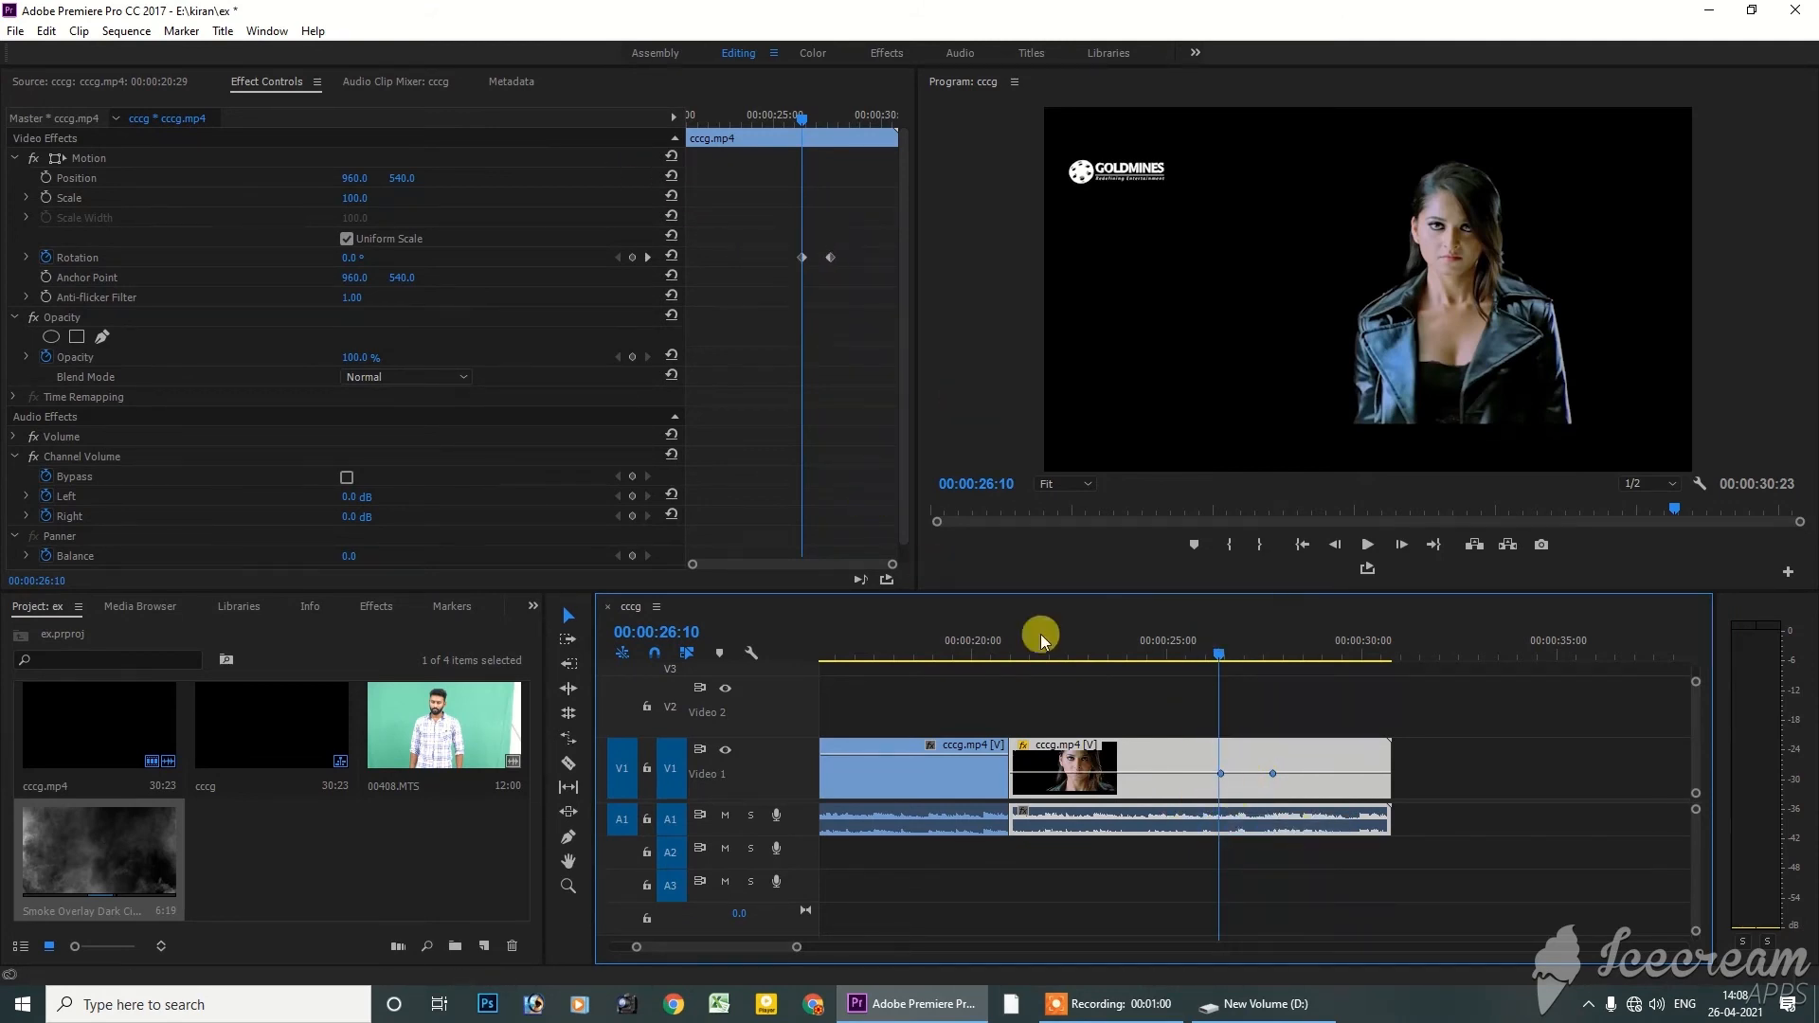
# Set the first Rotation keyframe on the timeline clip to Bezier interpolation and pull its handle slightly downward to curve the graph
pyautogui.rightClick(1221, 773)
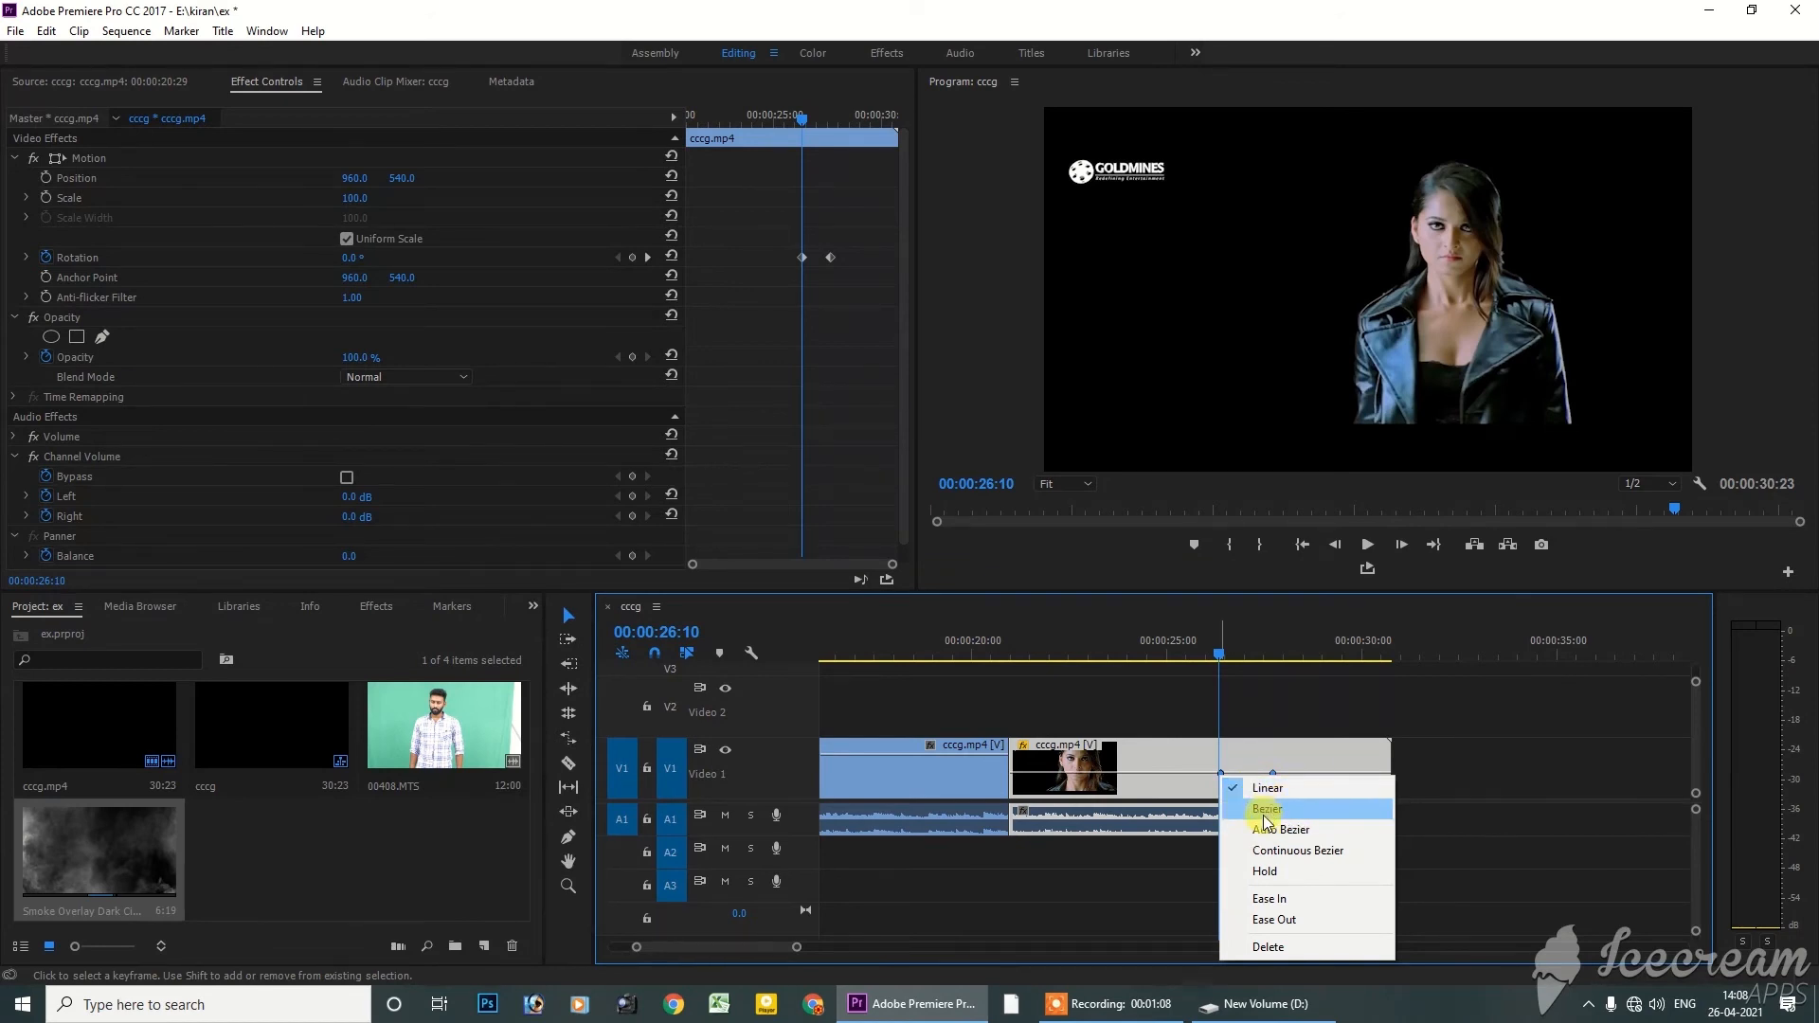
pyautogui.click(1274, 811)
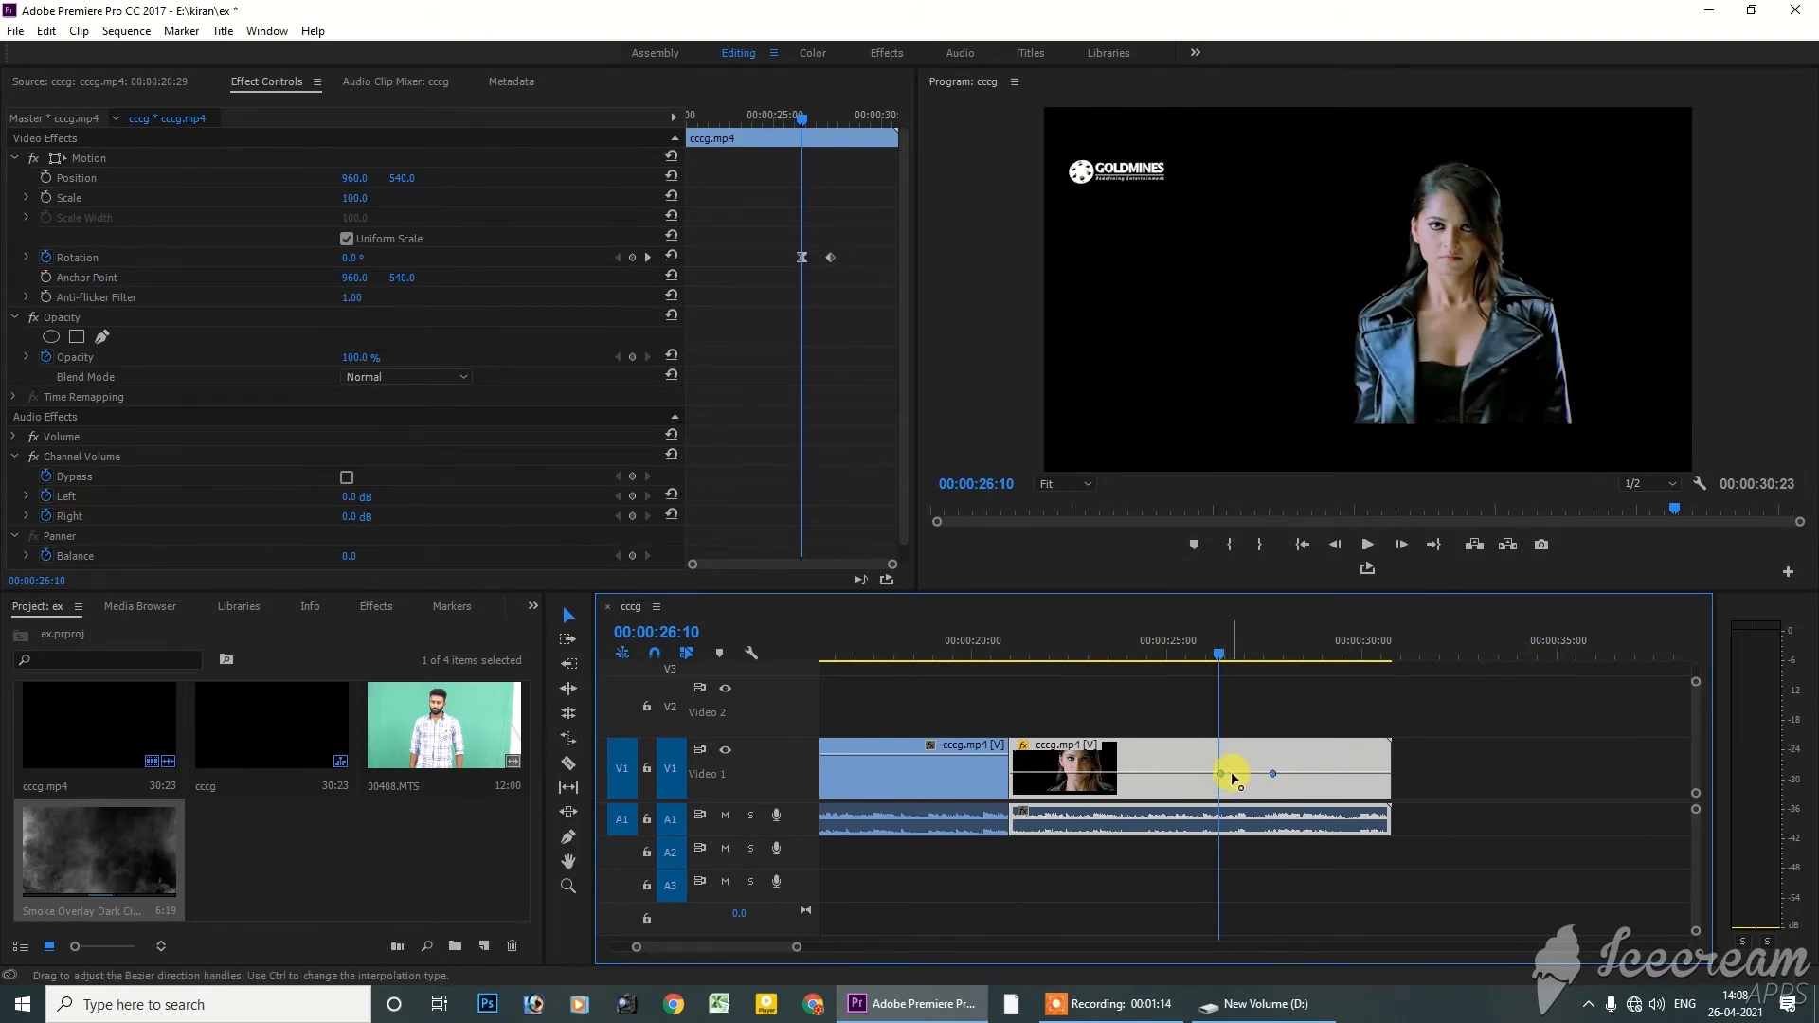
pyautogui.moveTo(1230, 780); pyautogui.dragTo(1234, 788)
# Play back the Bezier-curved rotation from 00:00:25:11 until past its second keyframe
pyautogui.click(1184, 652)
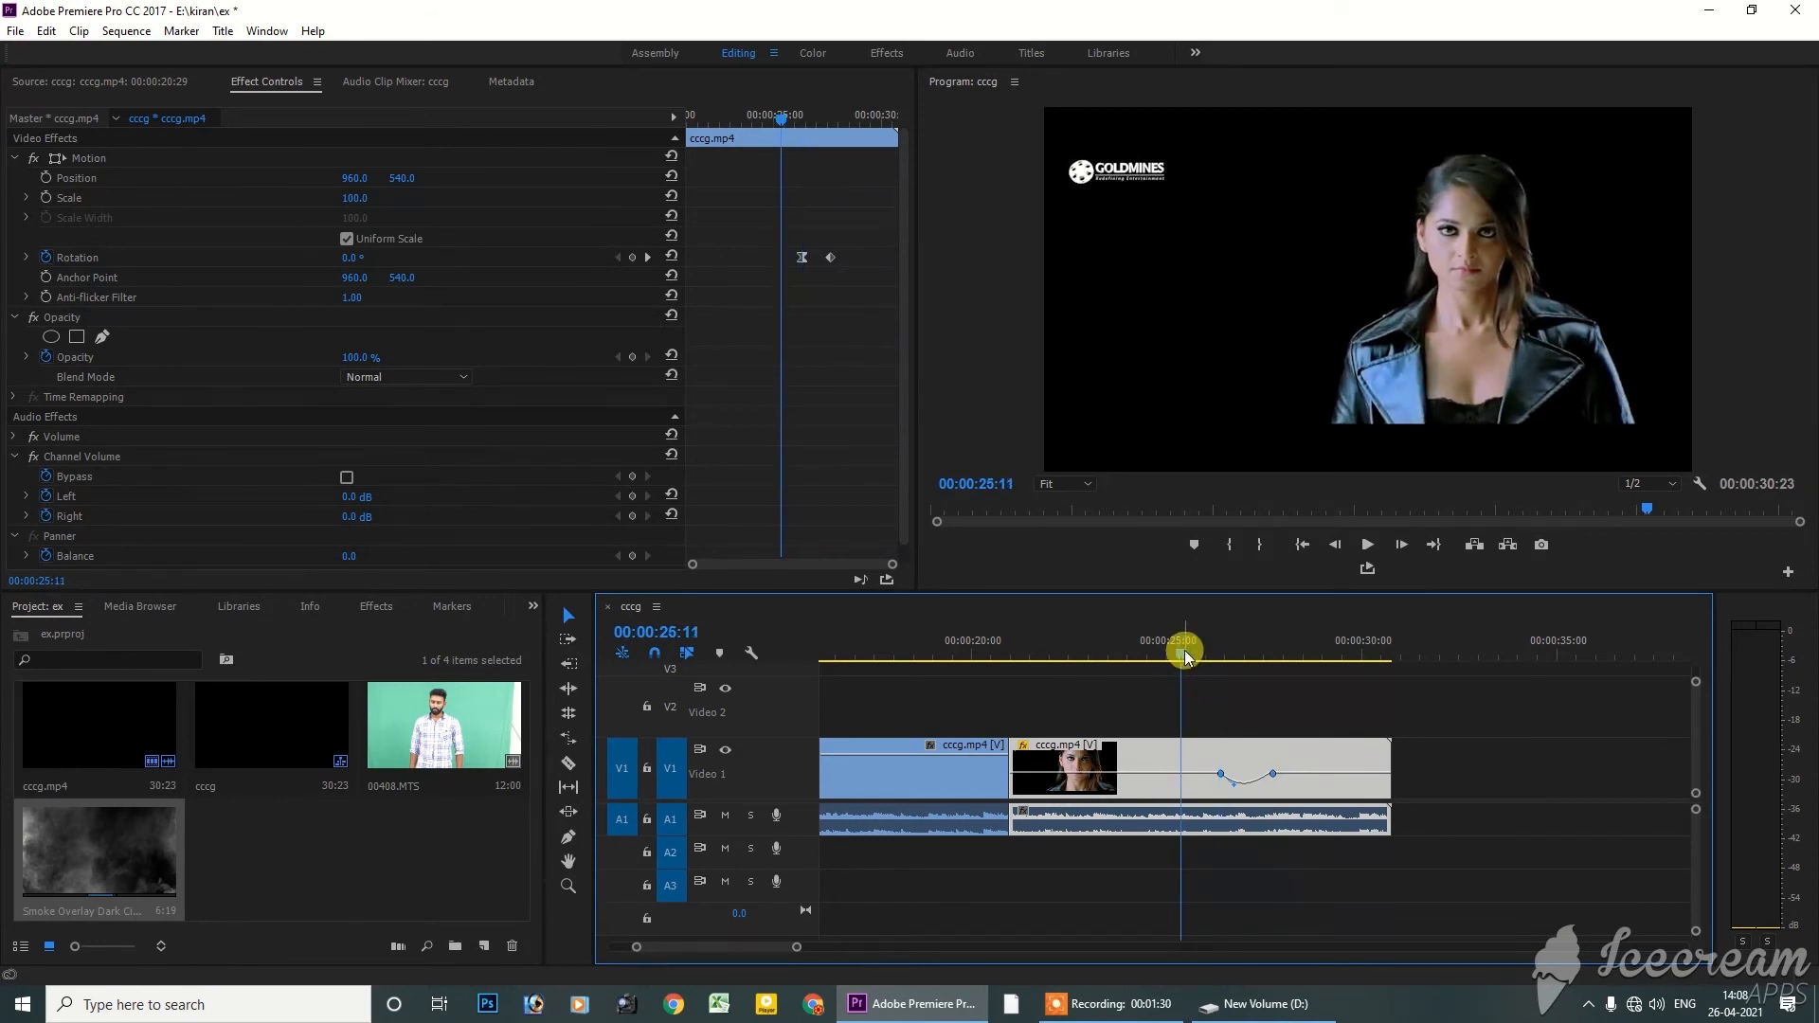
pyautogui.press('space')
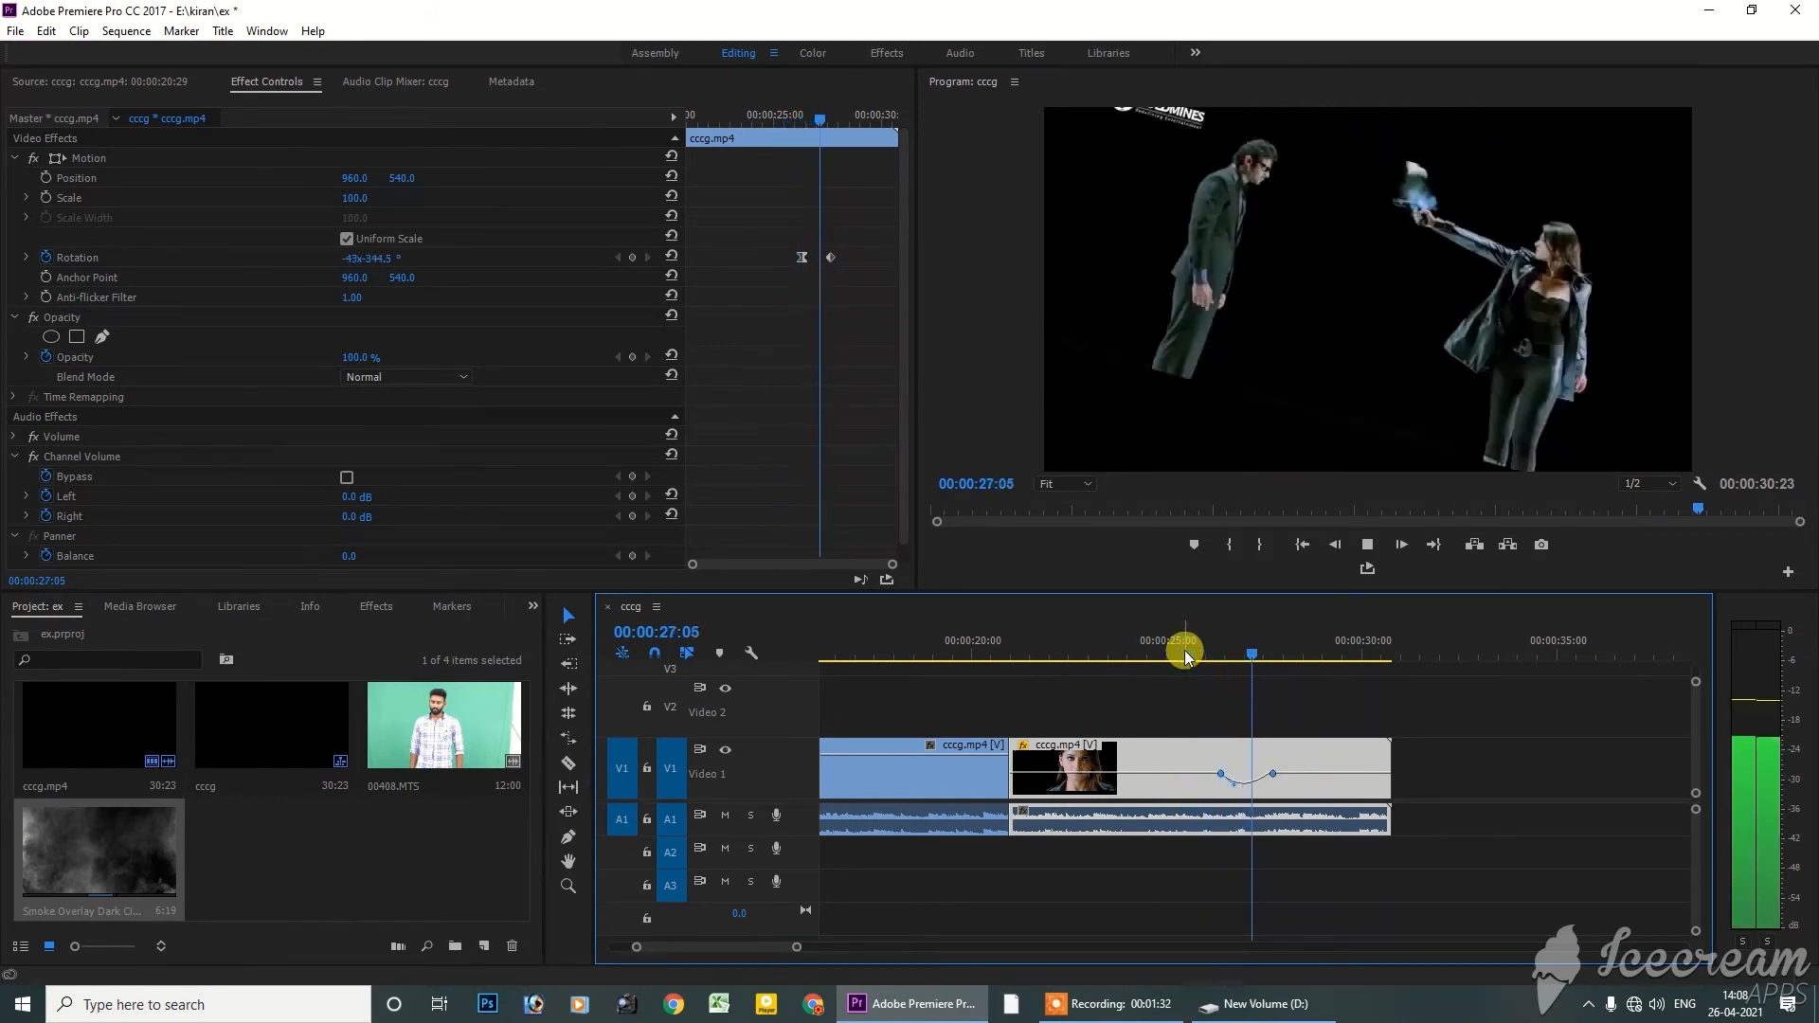
pyautogui.press('space')
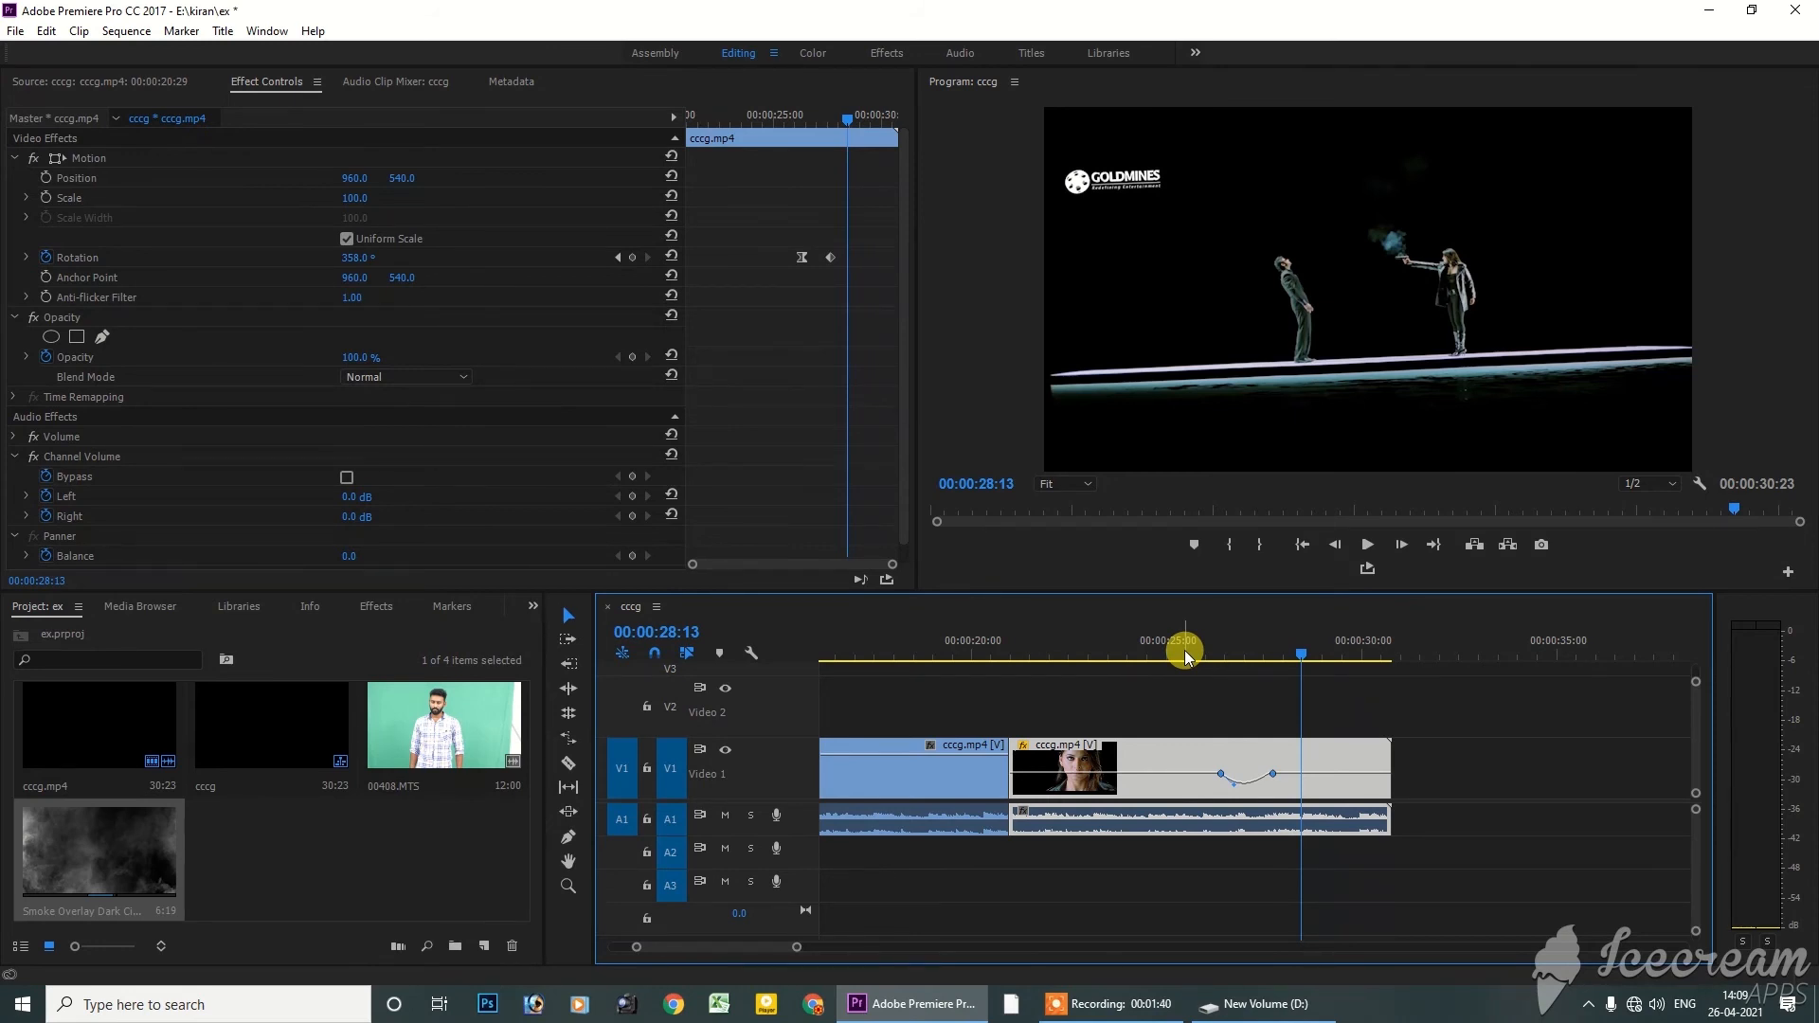
# Examine the interpolation options of the second Rotation keyframe and scrub through the rotation to 00:00:29:22
pyautogui.moveTo(1184, 650); pyautogui.dragTo(1226, 654)
pyautogui.rightClick(1277, 778)
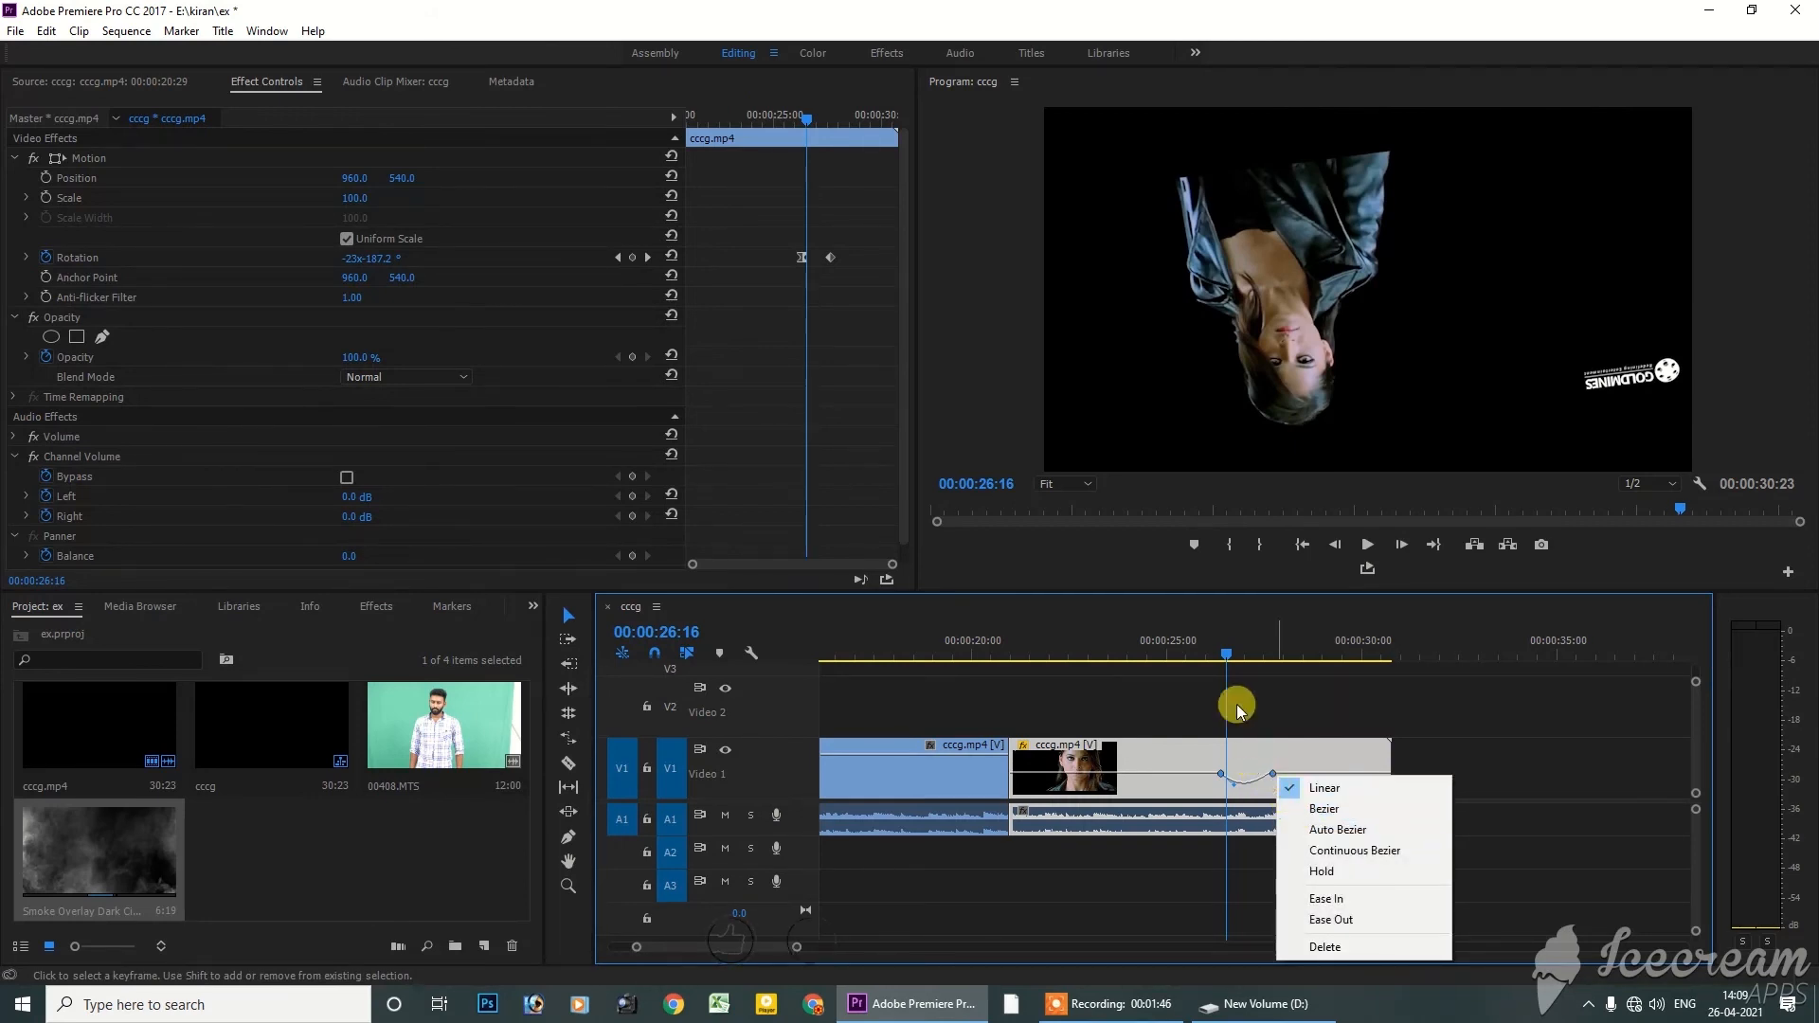
pyautogui.moveTo(1215, 654); pyautogui.dragTo(1355, 645)
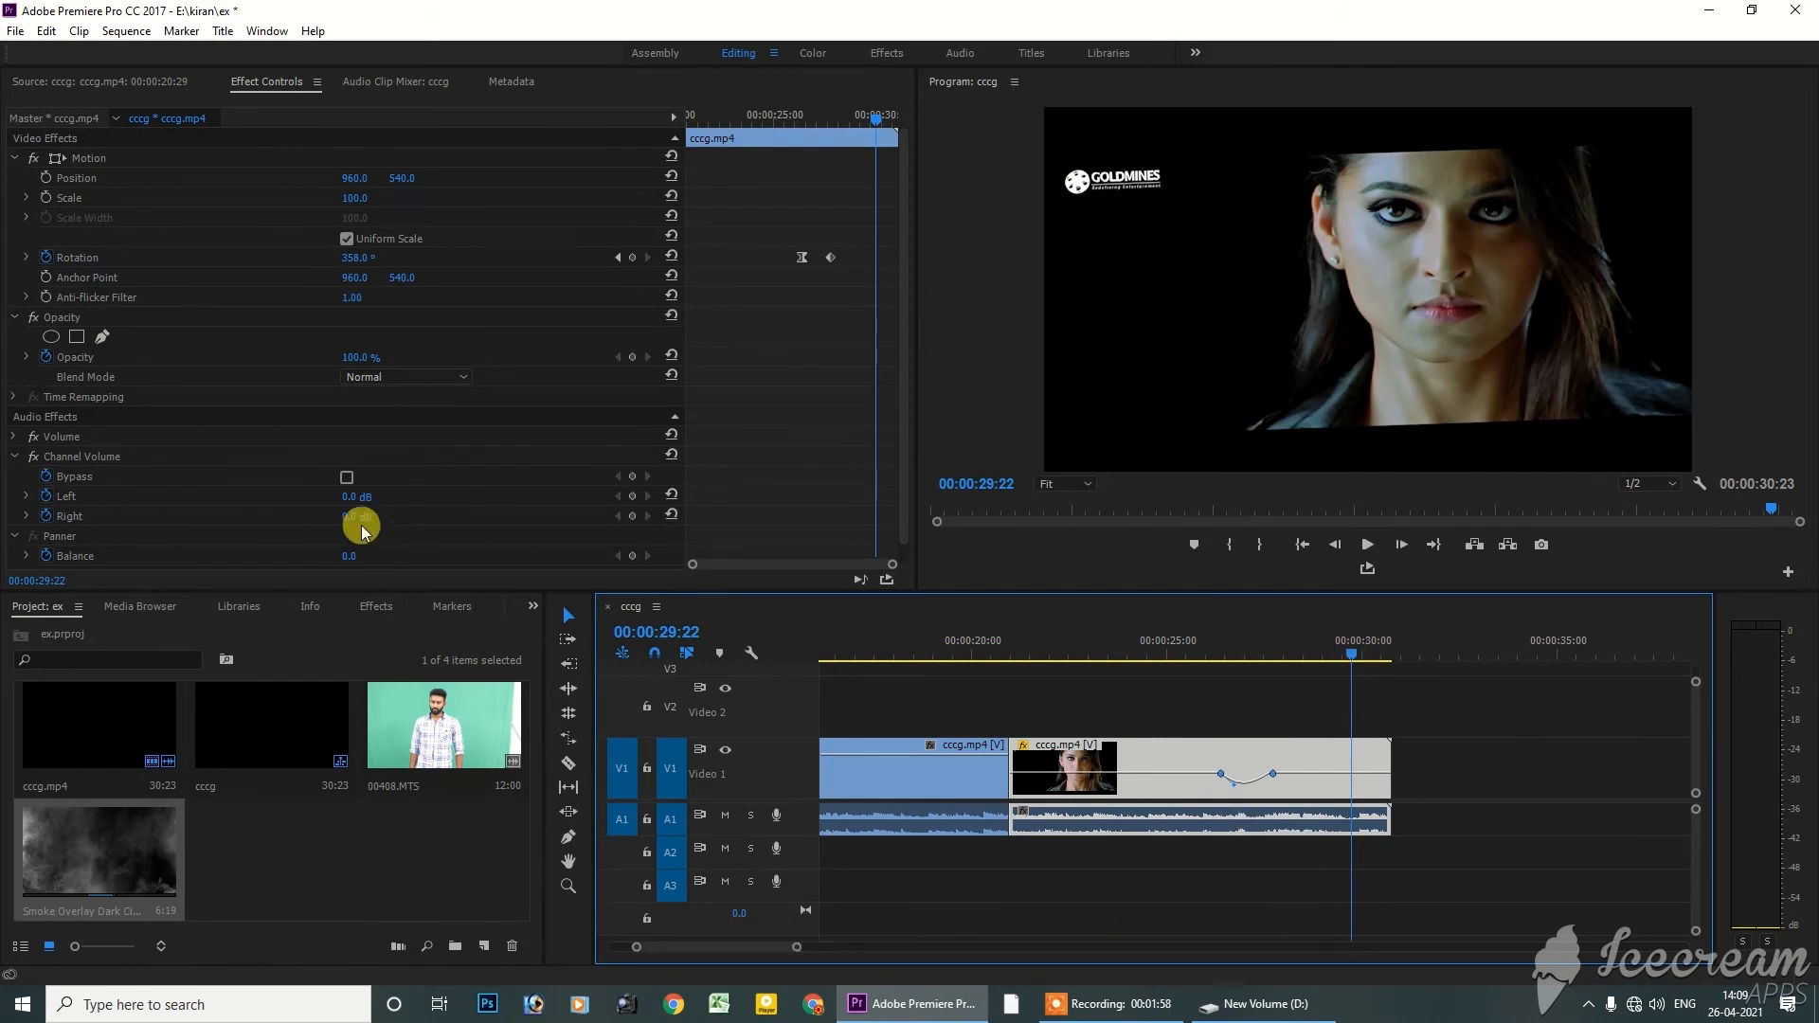
# Collapse the Opacity group, expand the Panner Balance control and set Balance to -100 at 00:00:27:05
pyautogui.click(14, 318)
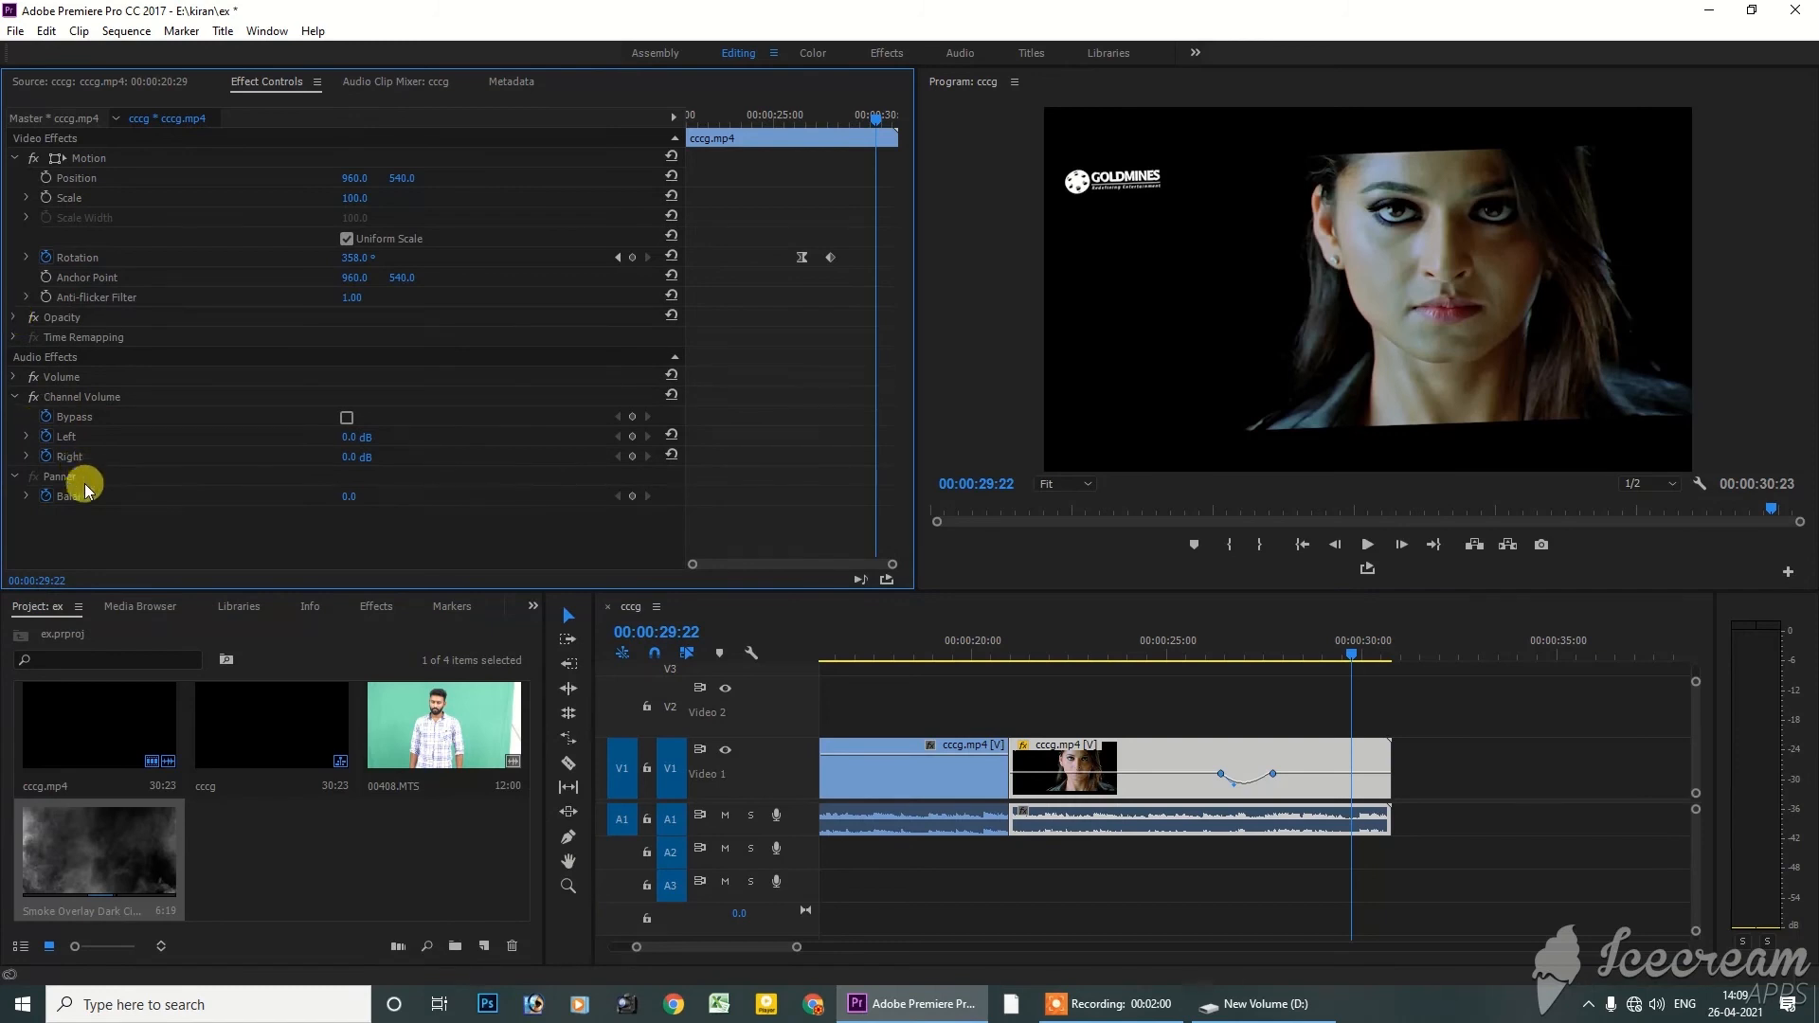
pyautogui.click(52, 377)
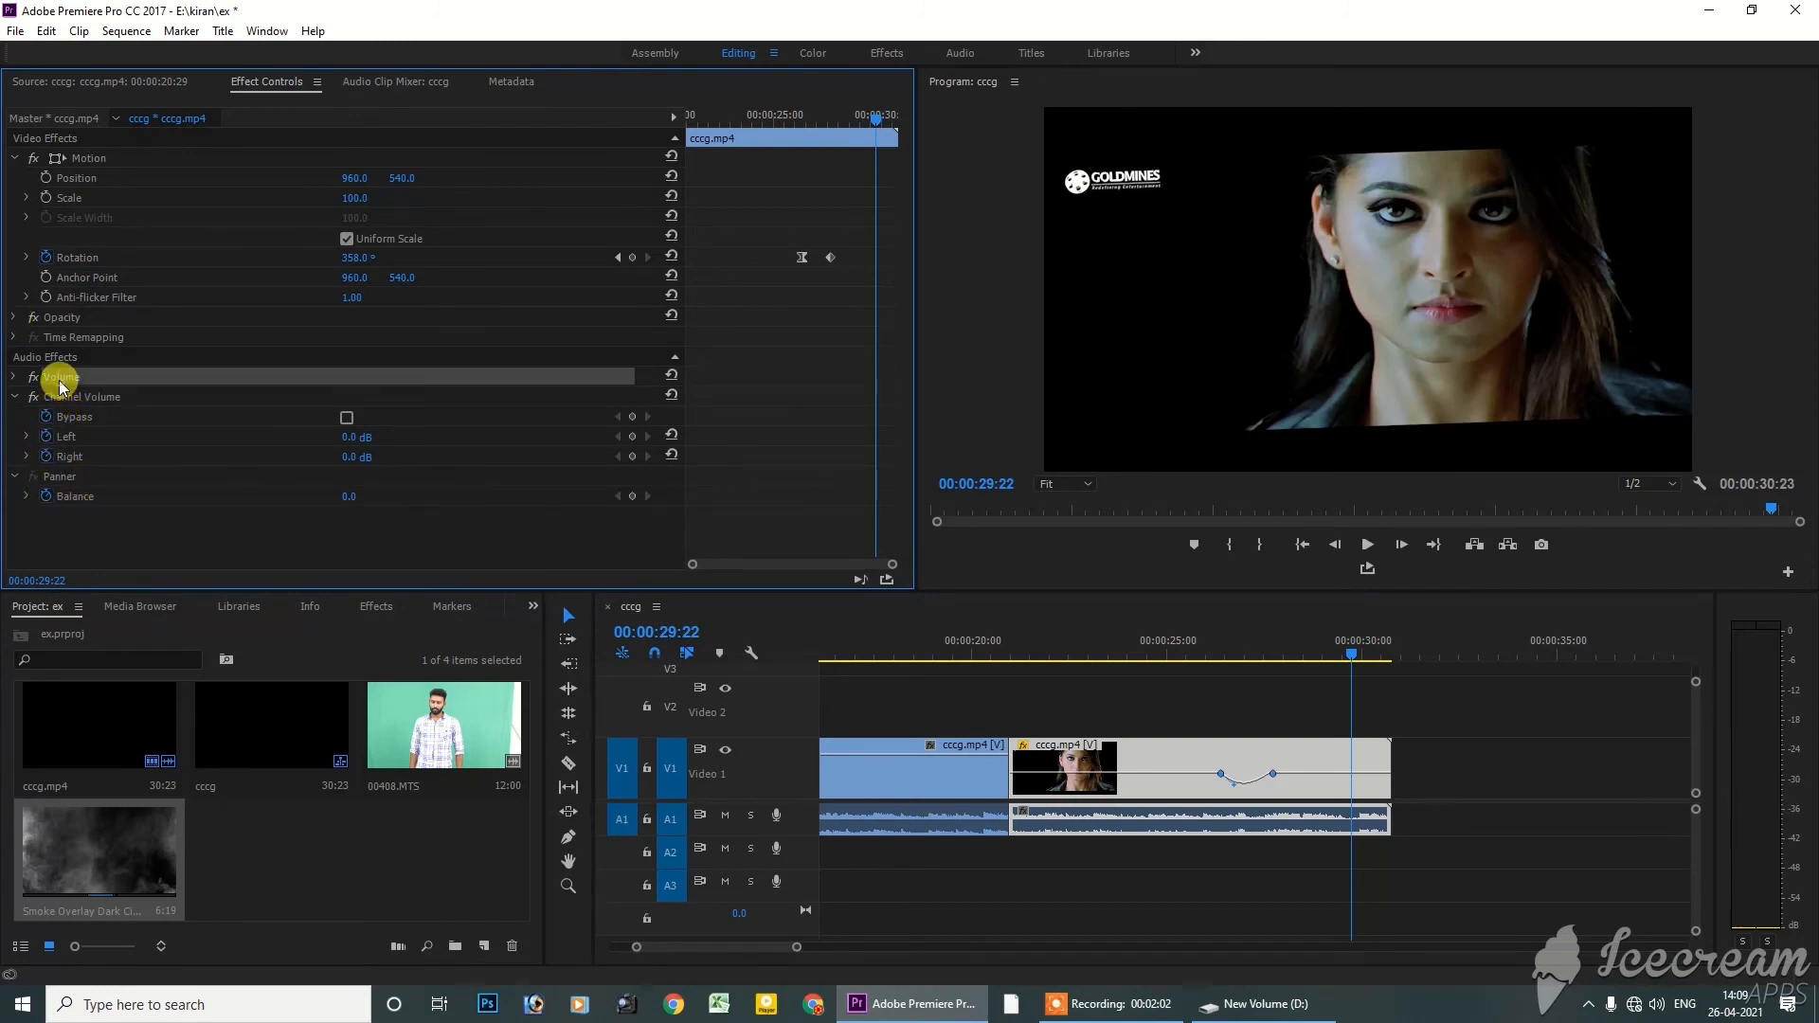
pyautogui.click(26, 496)
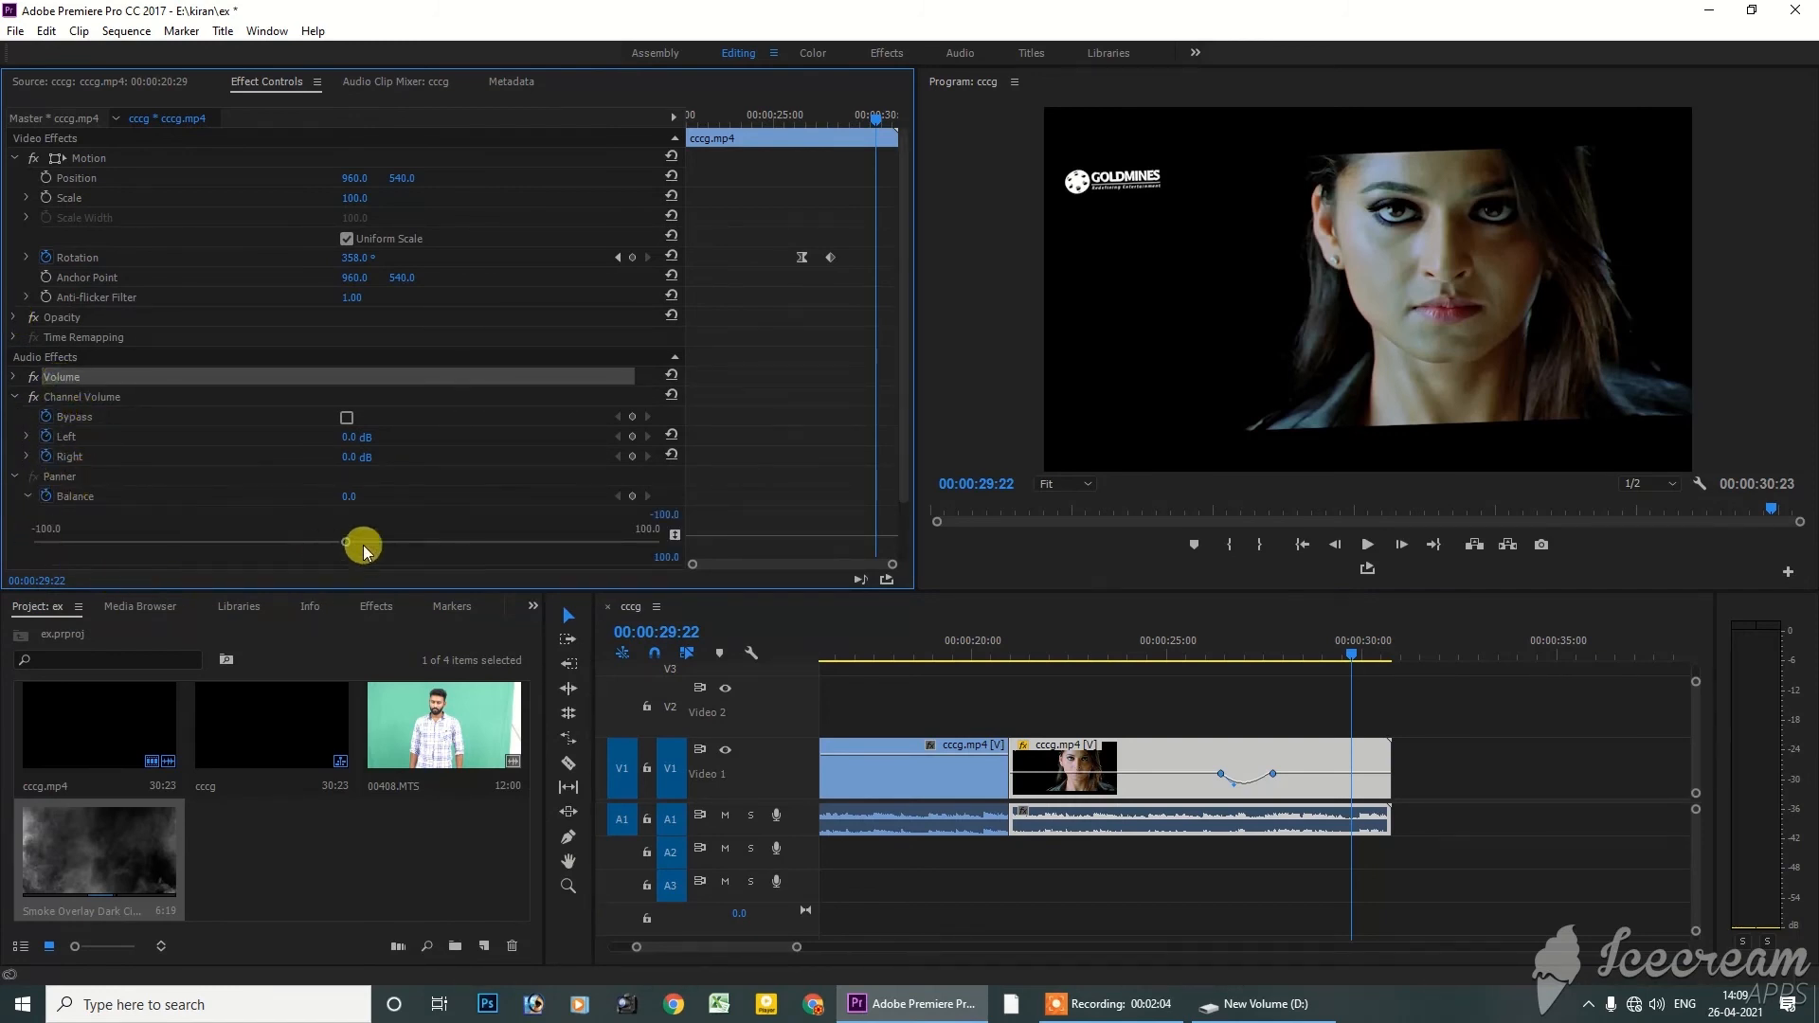
pyautogui.moveTo(1319, 654); pyautogui.dragTo(1254, 645)
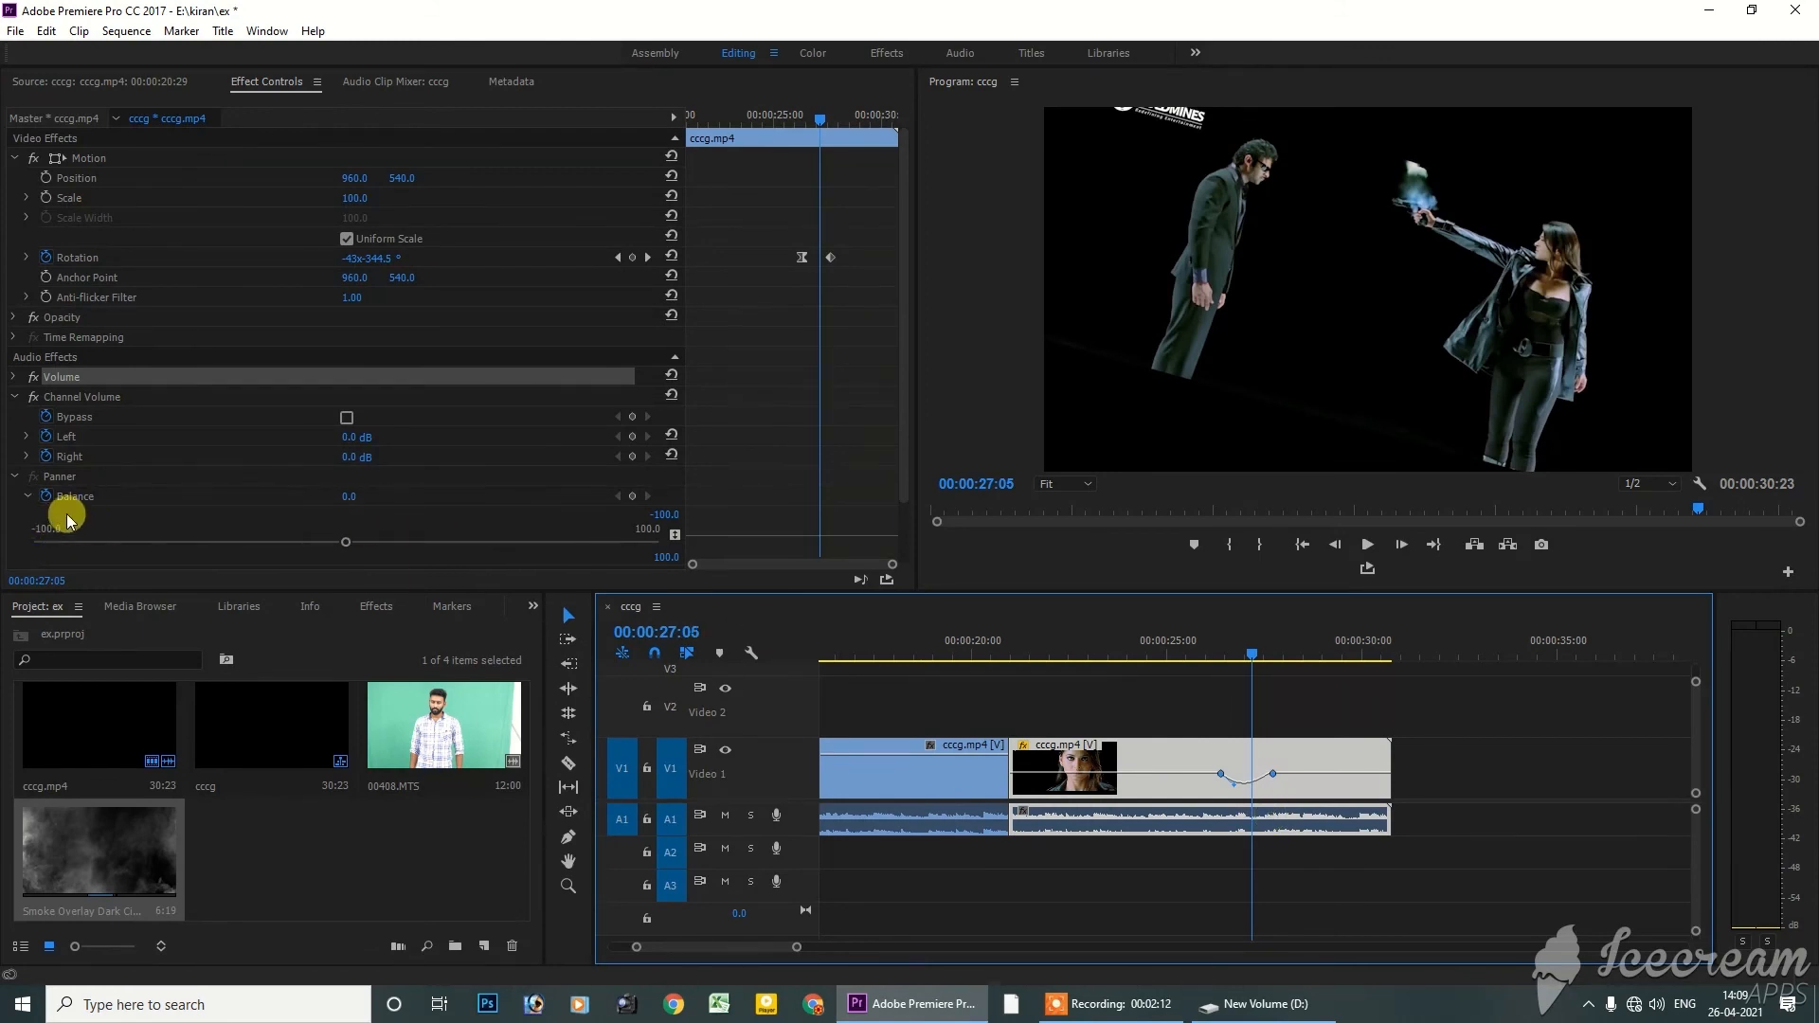
pyautogui.moveTo(350, 498); pyautogui.dragTo(256, 497)
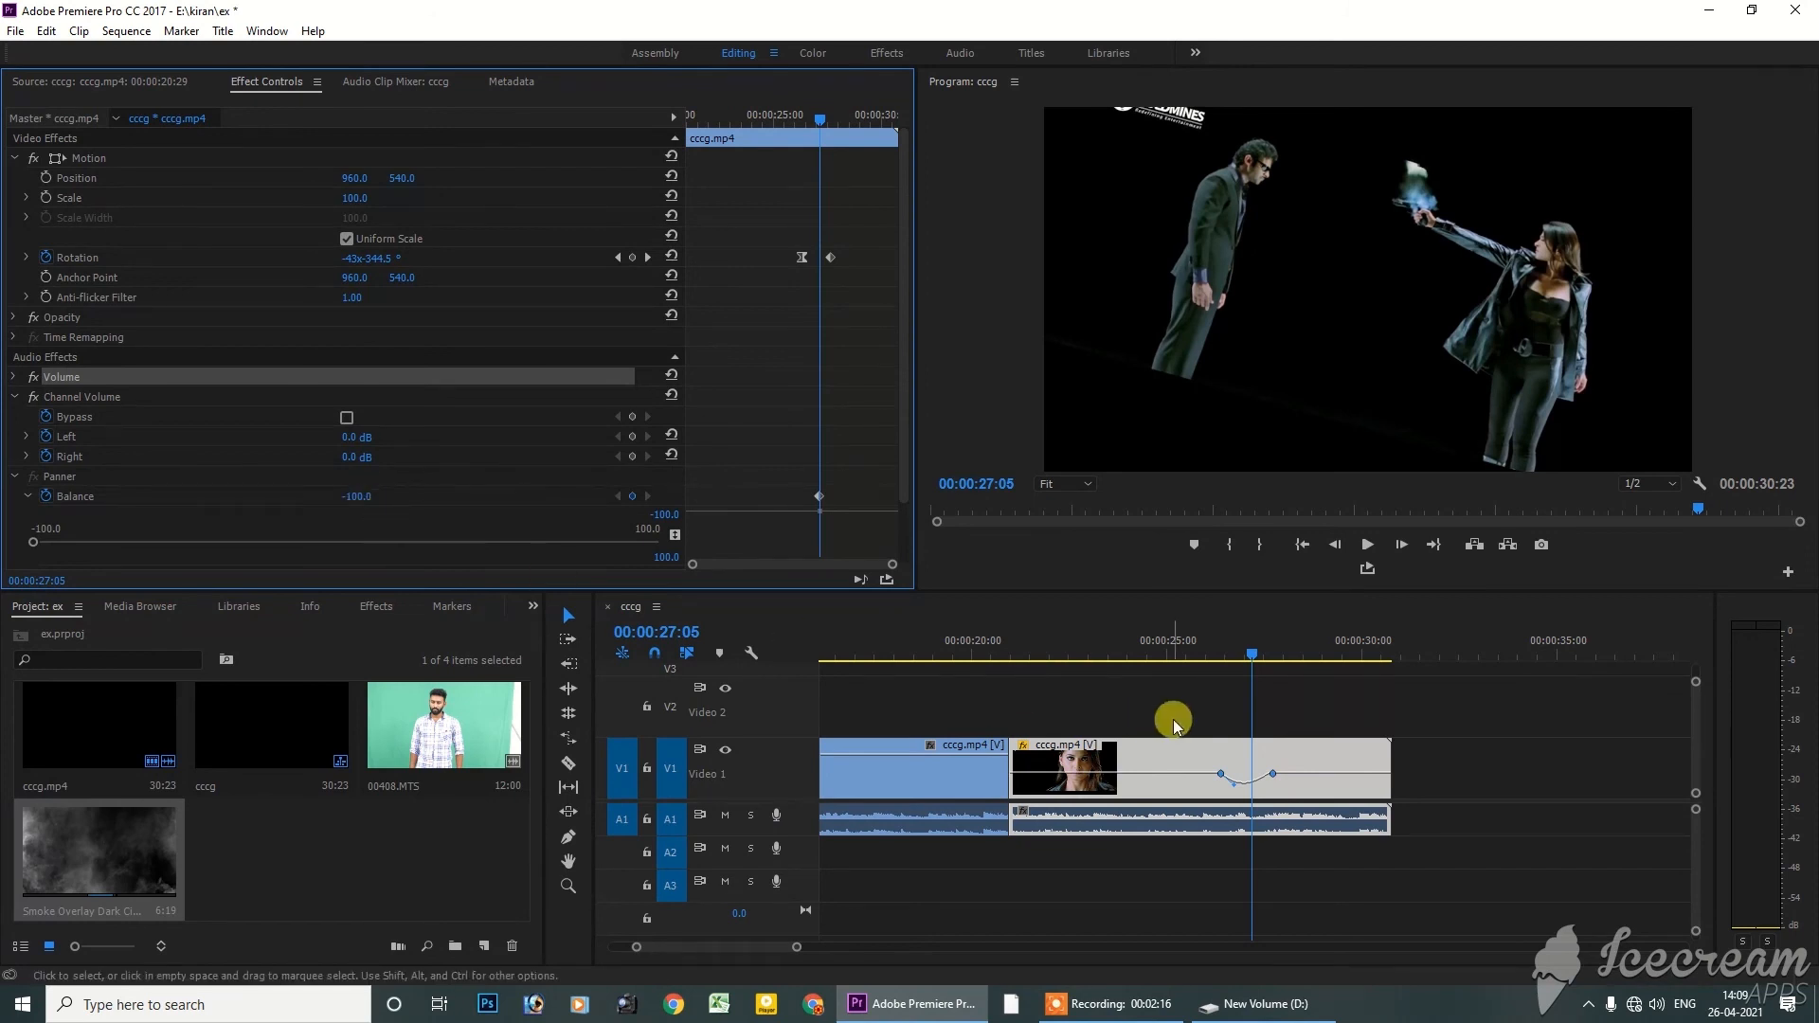
pyautogui.click(1286, 822)
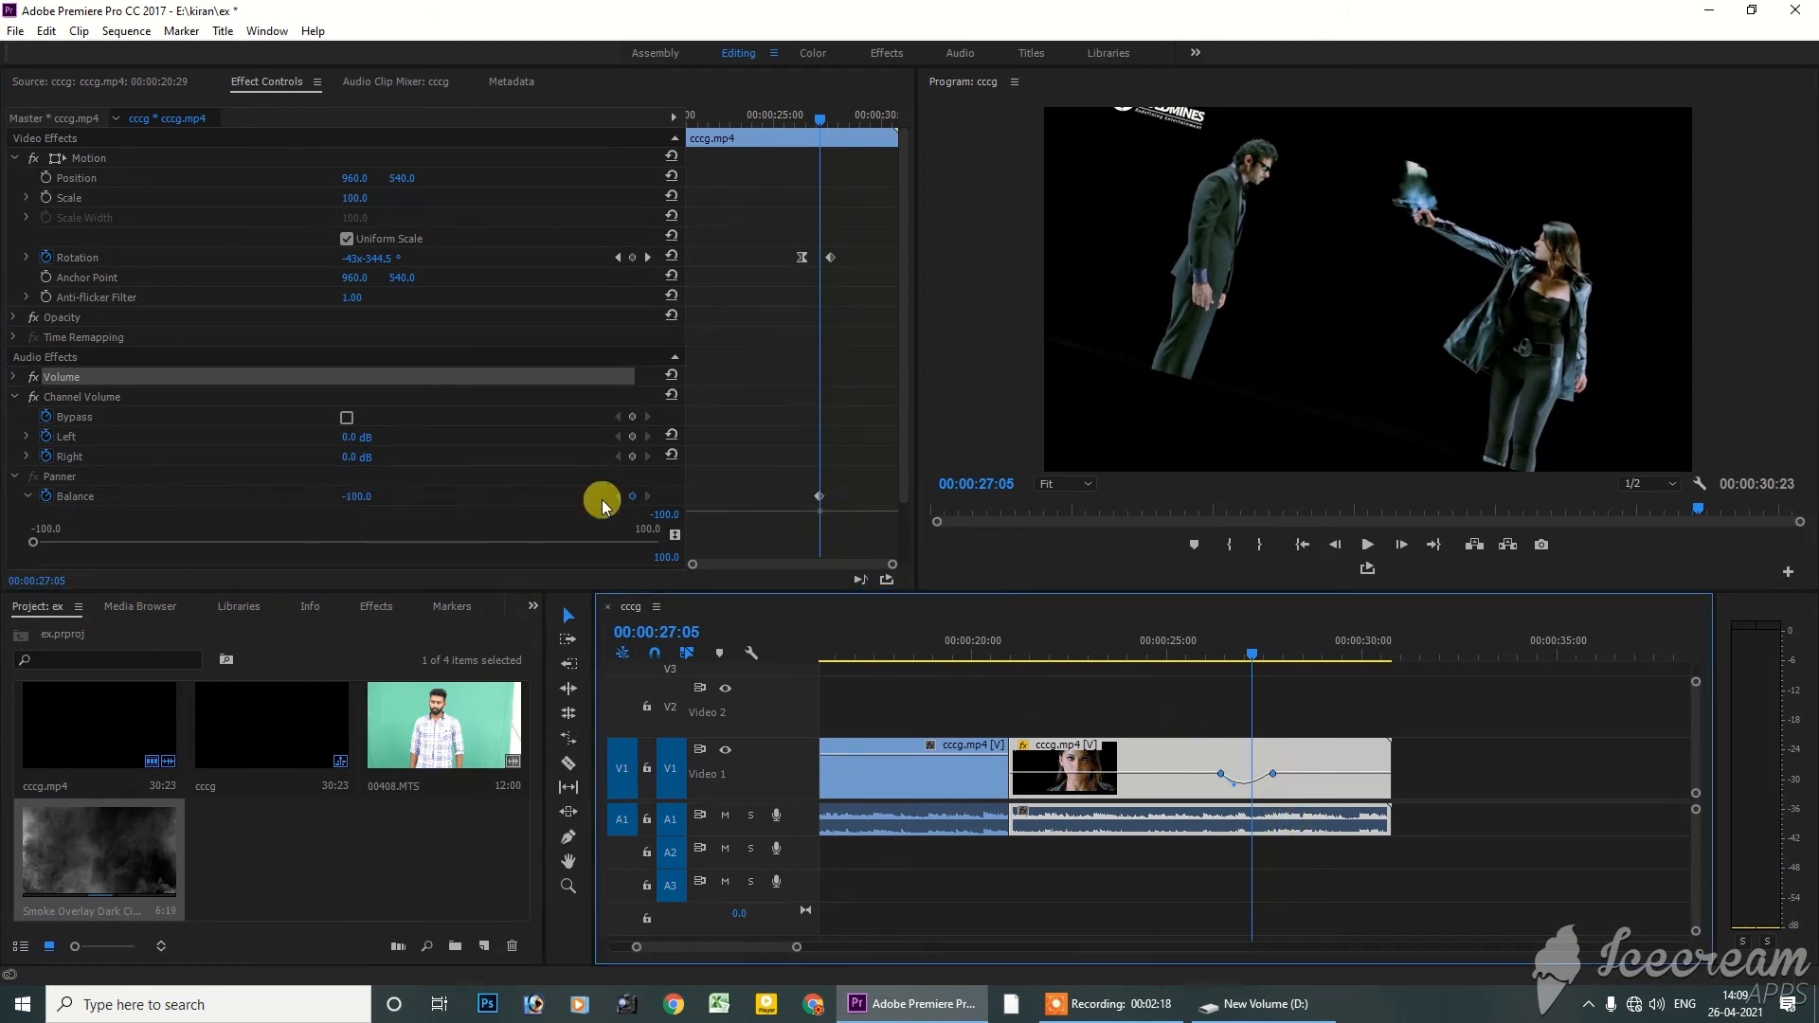
# Set the Panner Balance to 100 at 00:00:30:05 to add a second Balance keyframe
pyautogui.moveTo(817, 120); pyautogui.dragTo(885, 118)
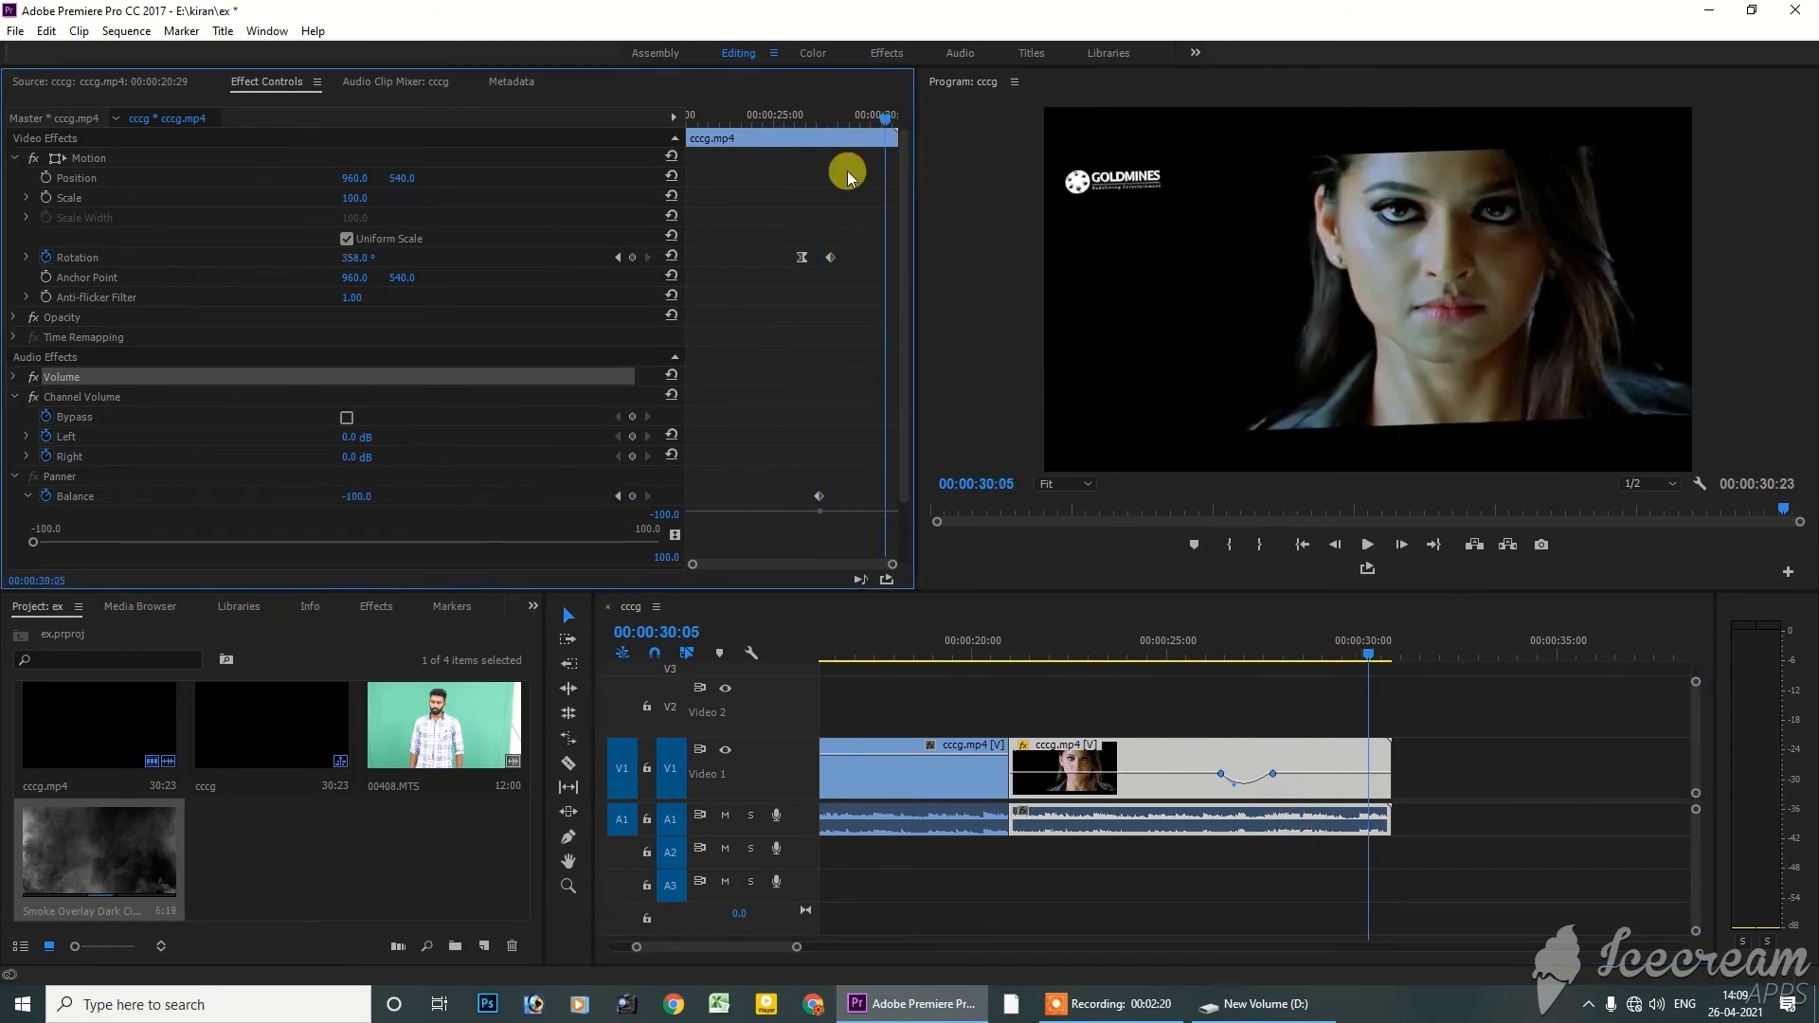
pyautogui.moveTo(360, 499); pyautogui.dragTo(550, 500)
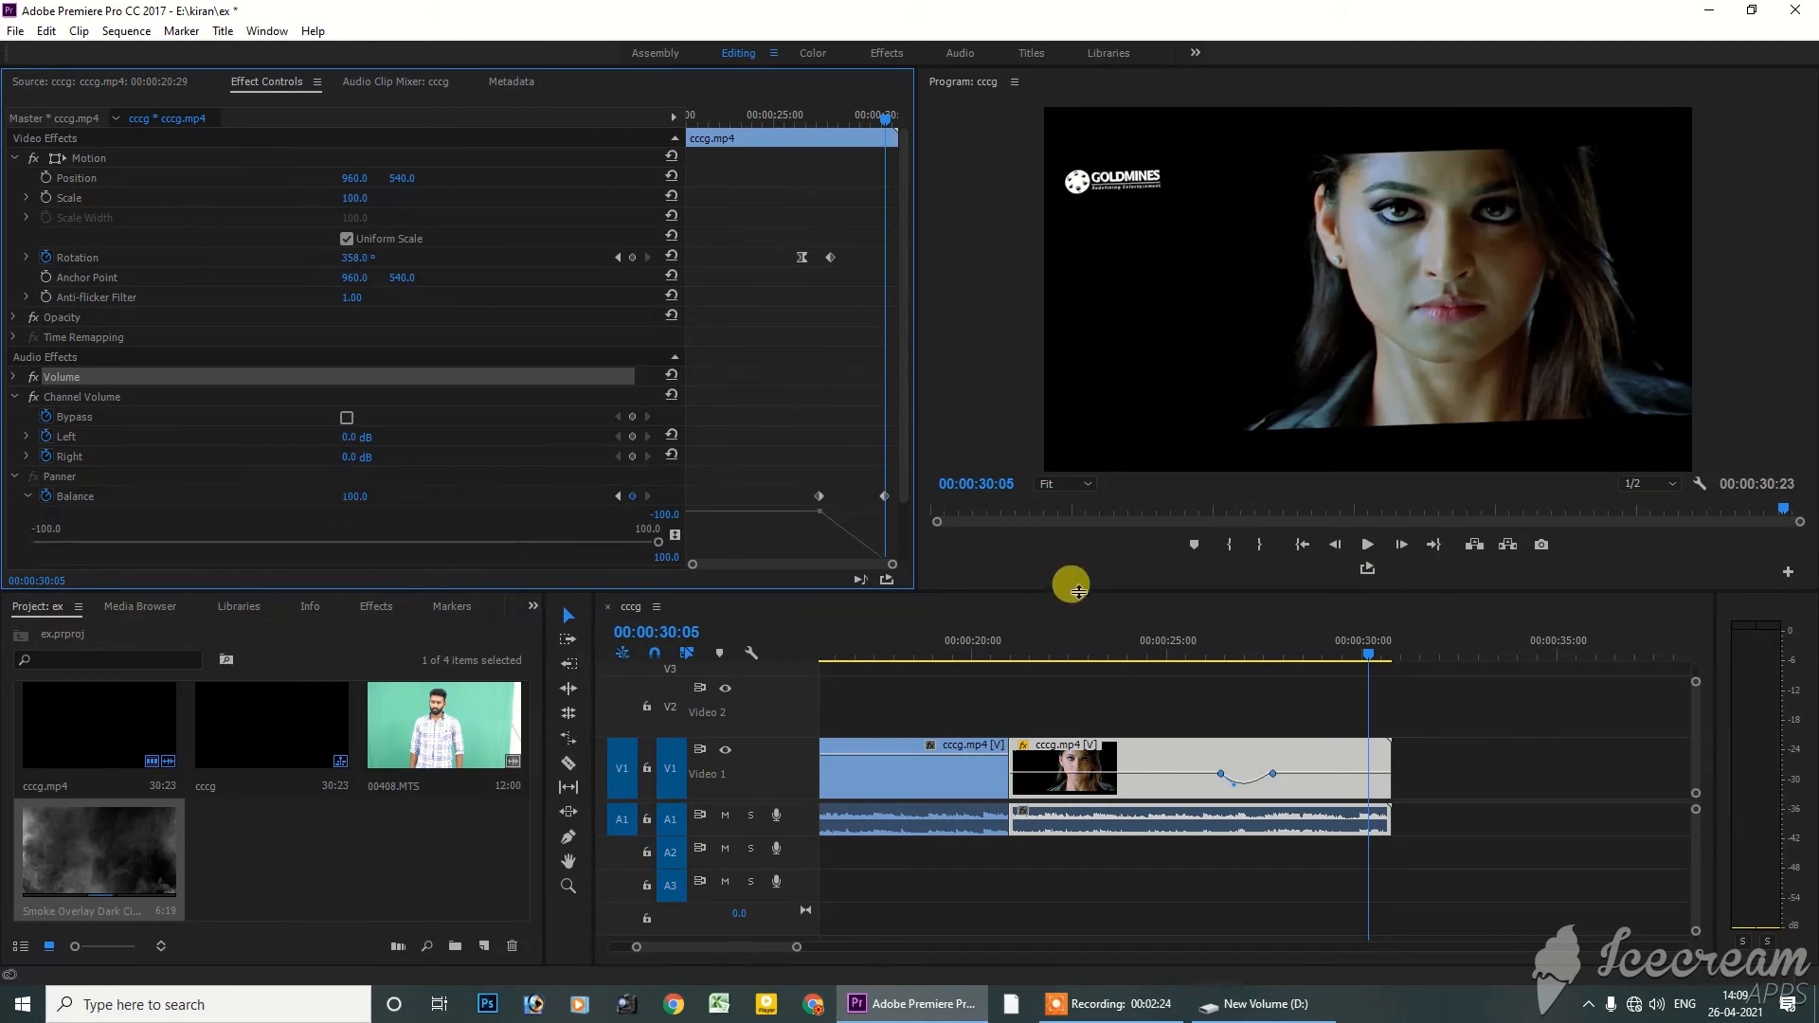
# Play back the sequence to hear the balance change, and return to 00:00:27:07 within the last clip
pyautogui.click(1204, 641)
pyautogui.press('space')
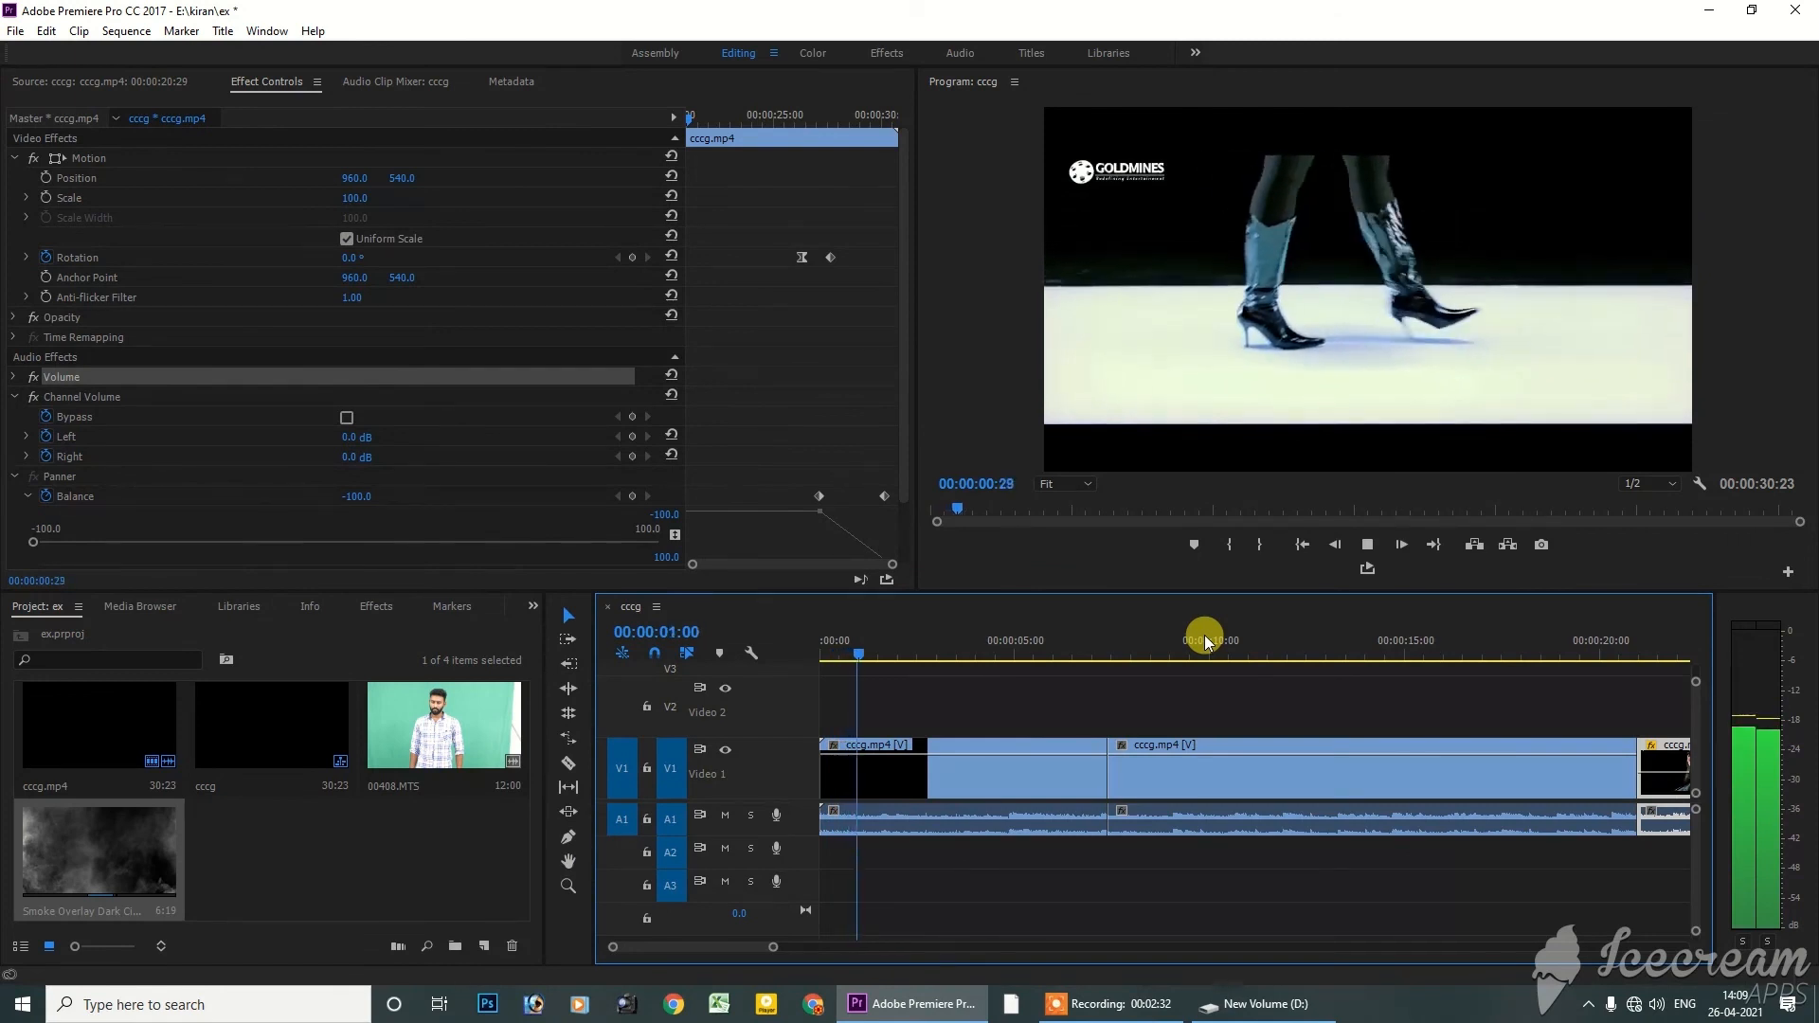
pyautogui.press('space')
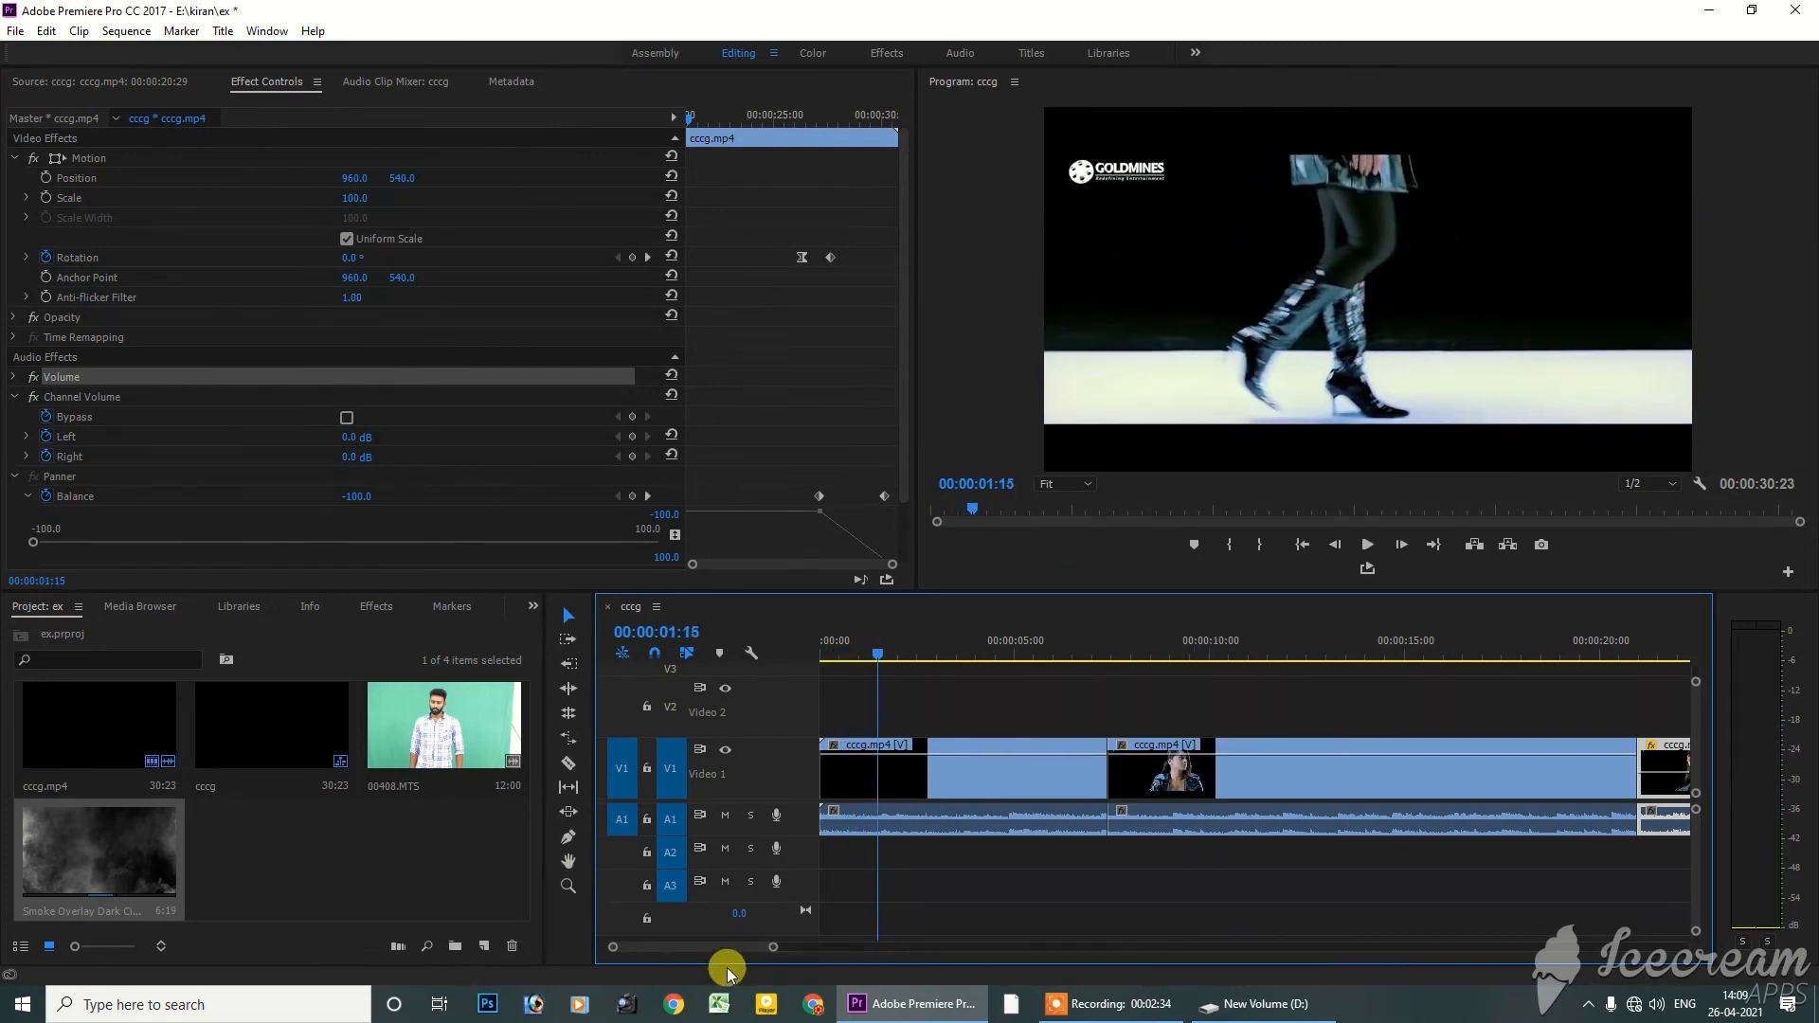
pyautogui.moveTo(774, 948); pyautogui.dragTo(938, 947)
pyautogui.click(1126, 646)
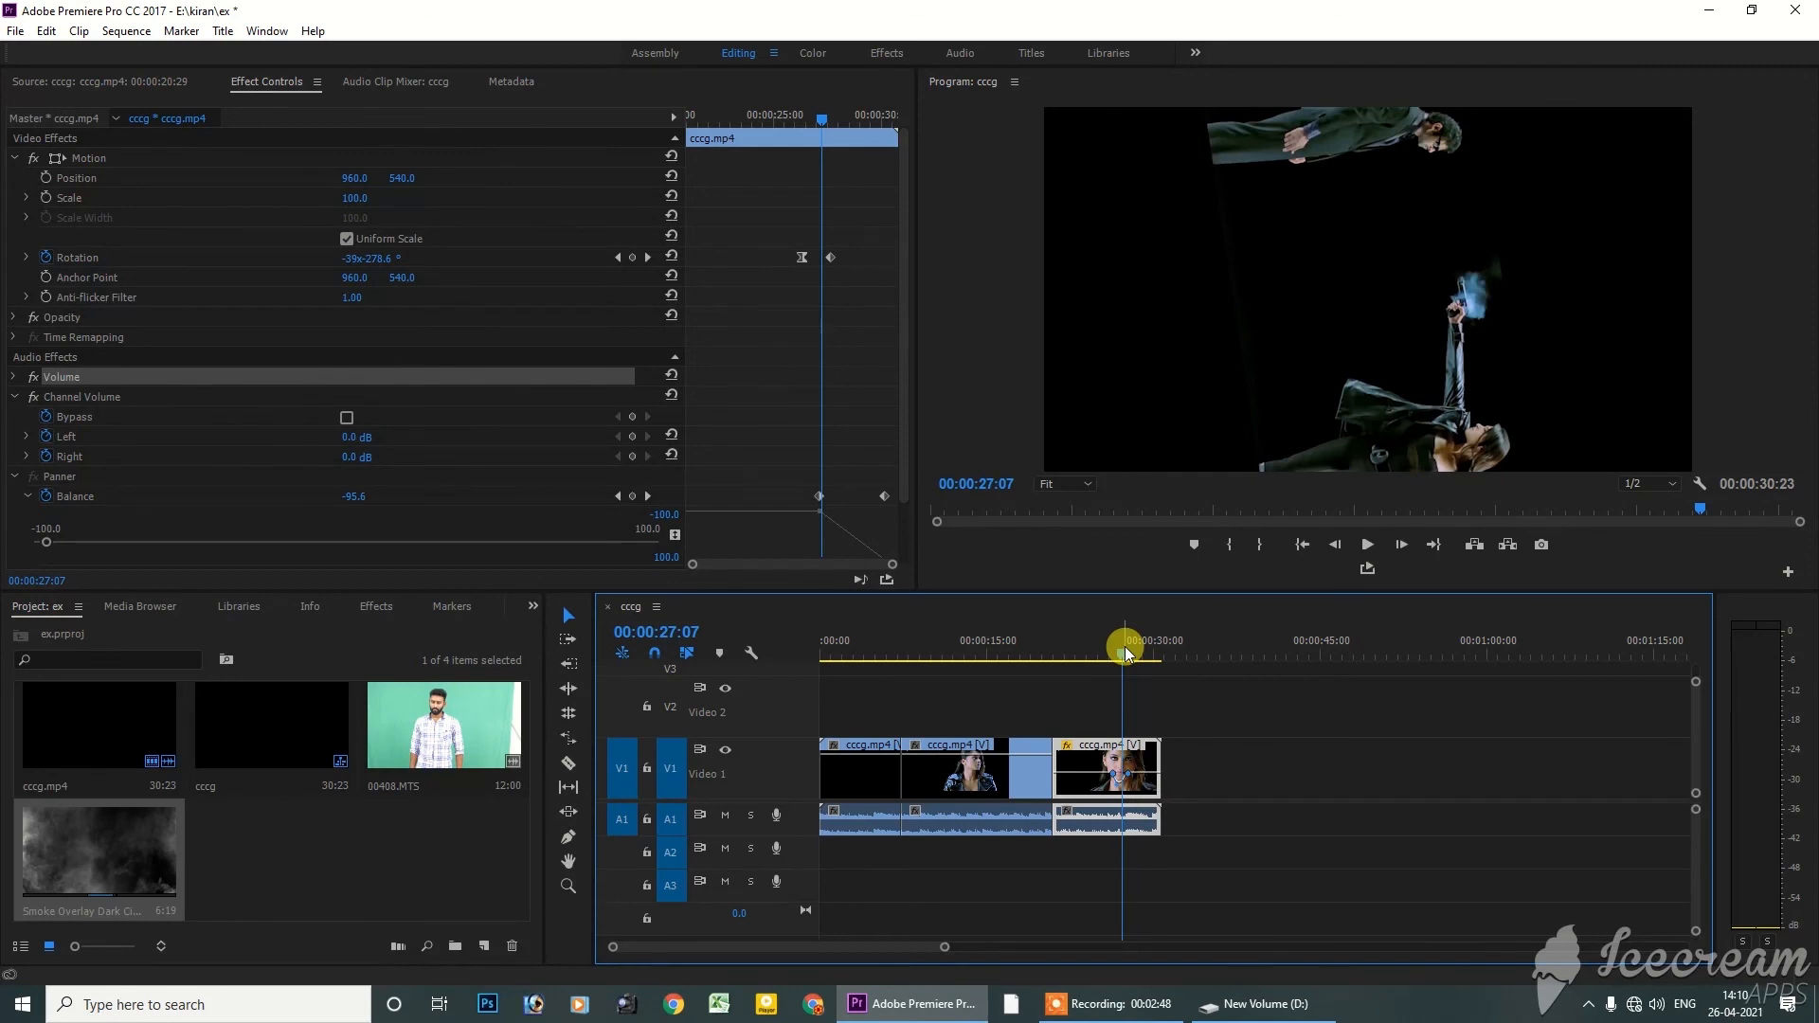
# Collapse the Motion, Panner and Channel Volume groups in the clip's effect settings
pyautogui.click(9, 394)
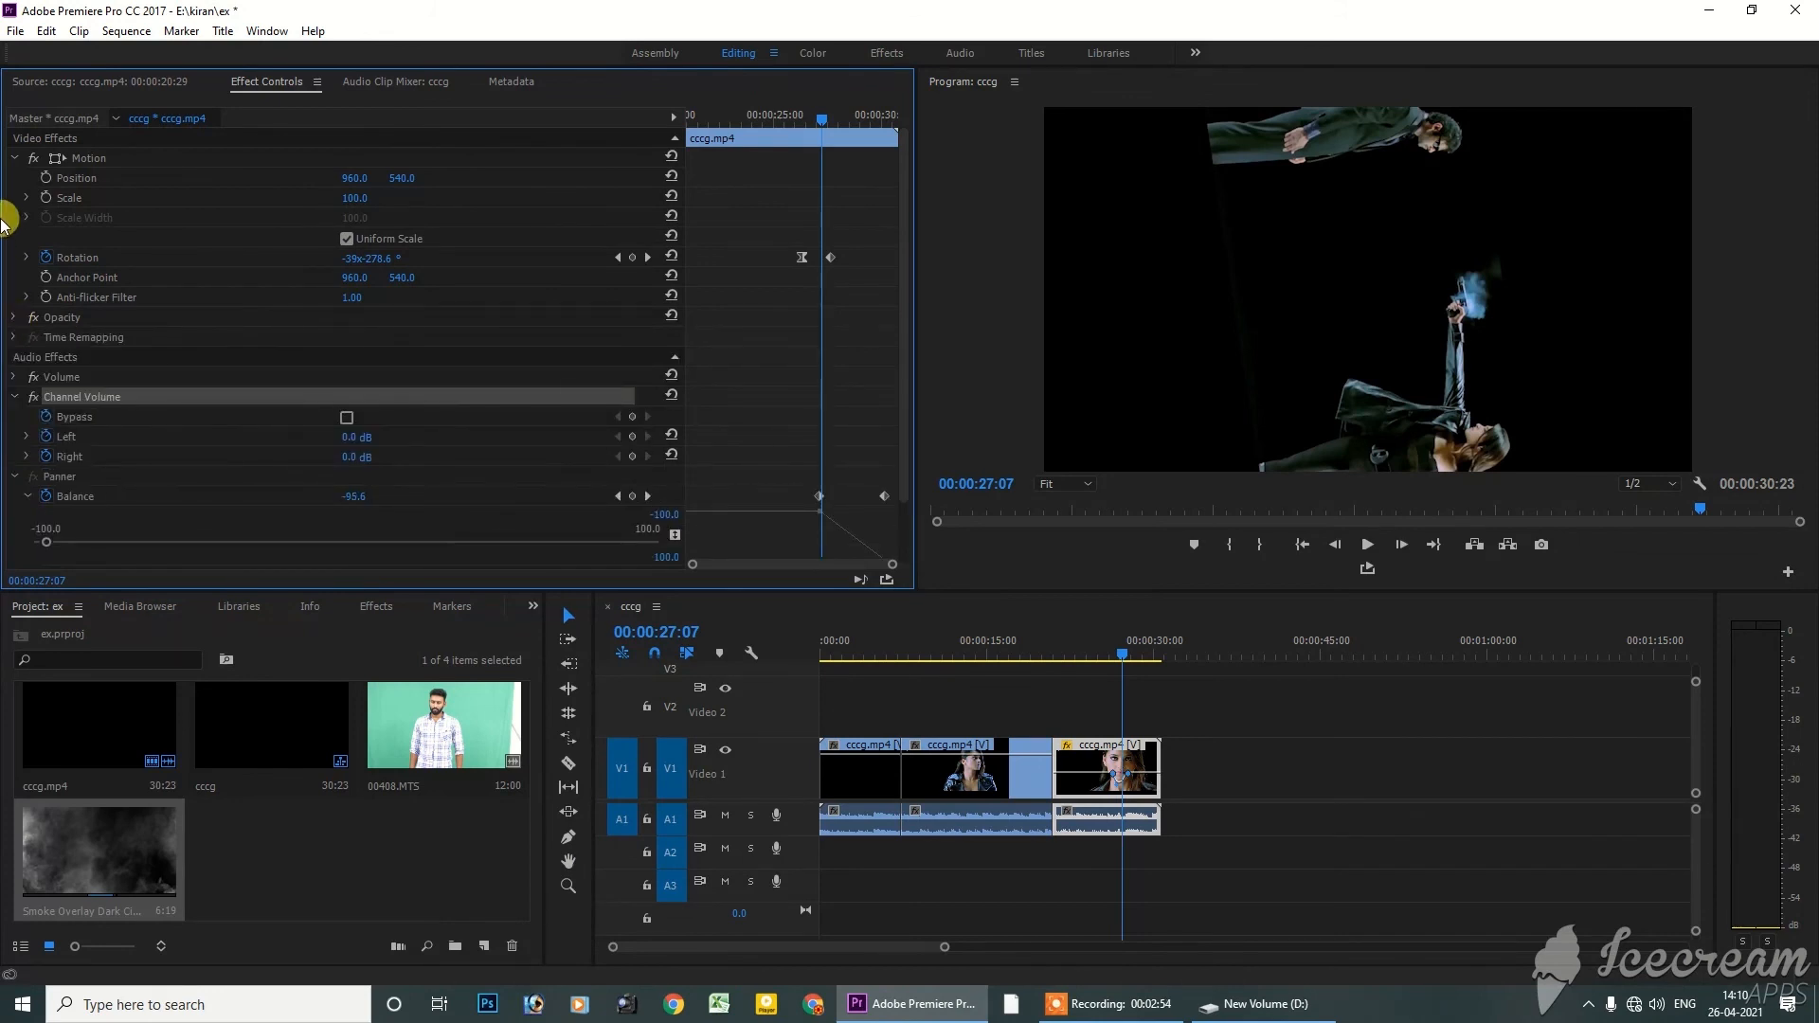
pyautogui.click(8, 161)
pyautogui.click(12, 157)
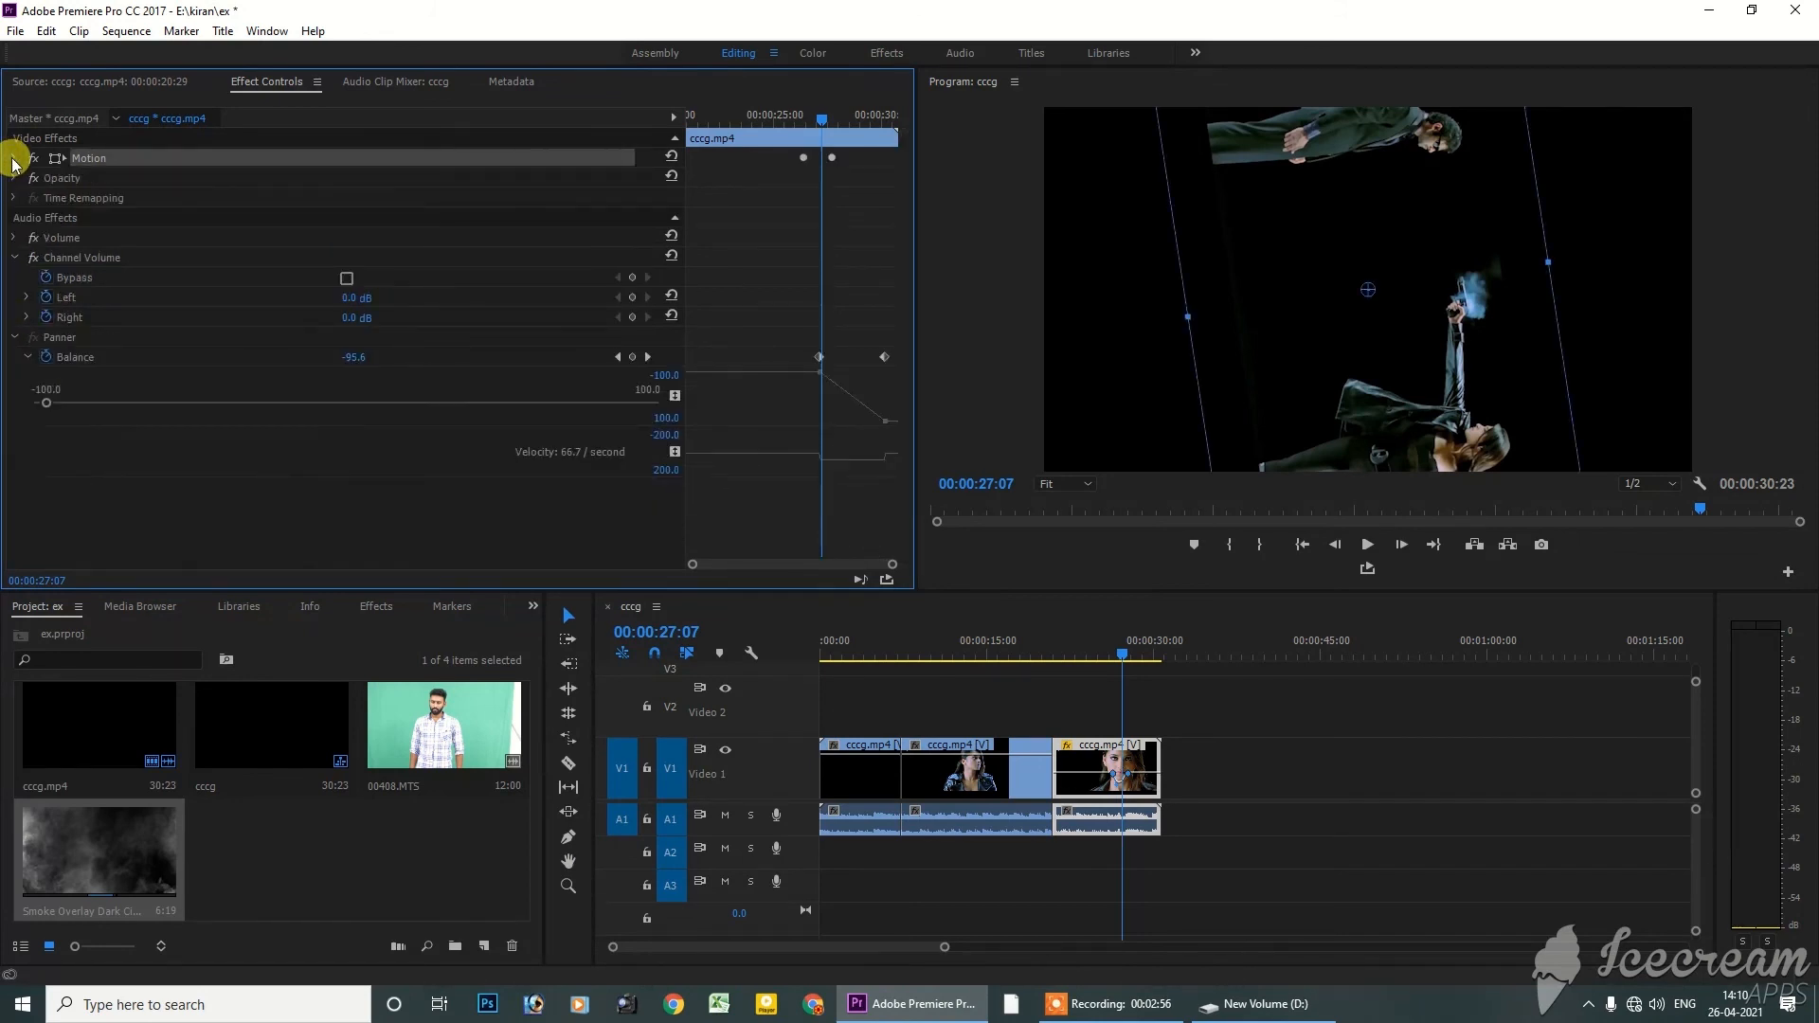
pyautogui.click(13, 338)
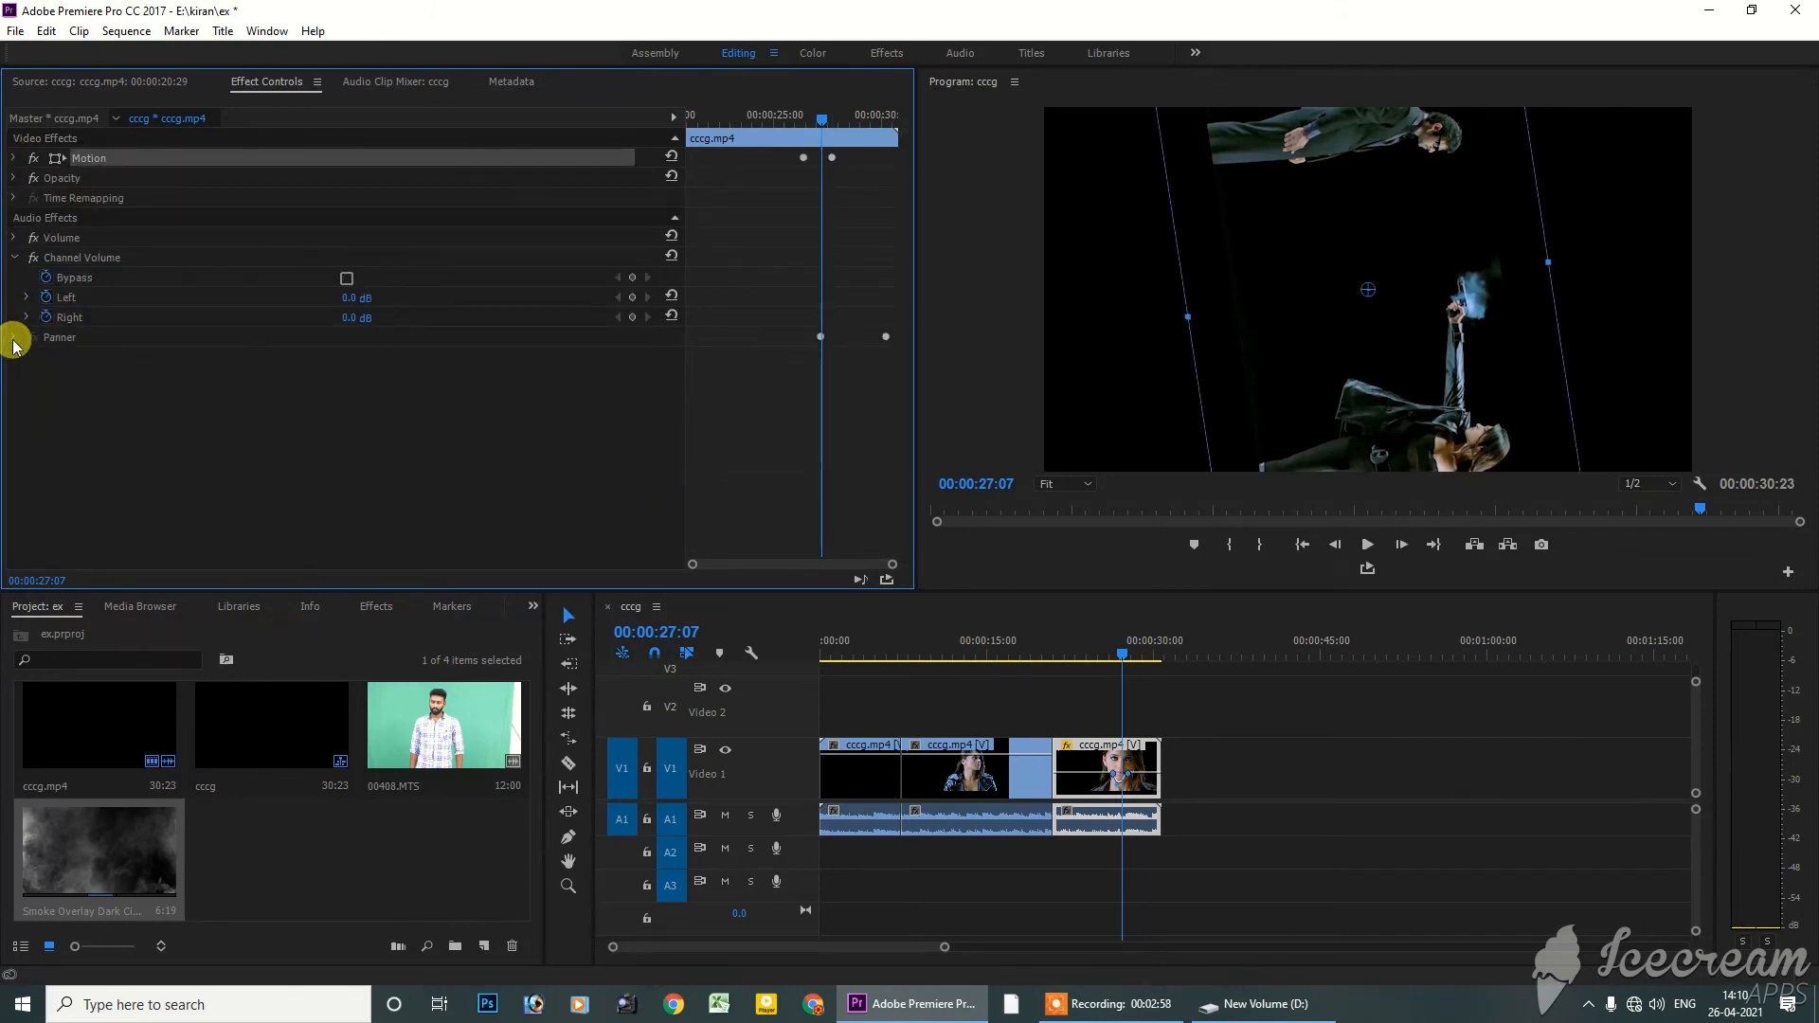
pyautogui.click(12, 258)
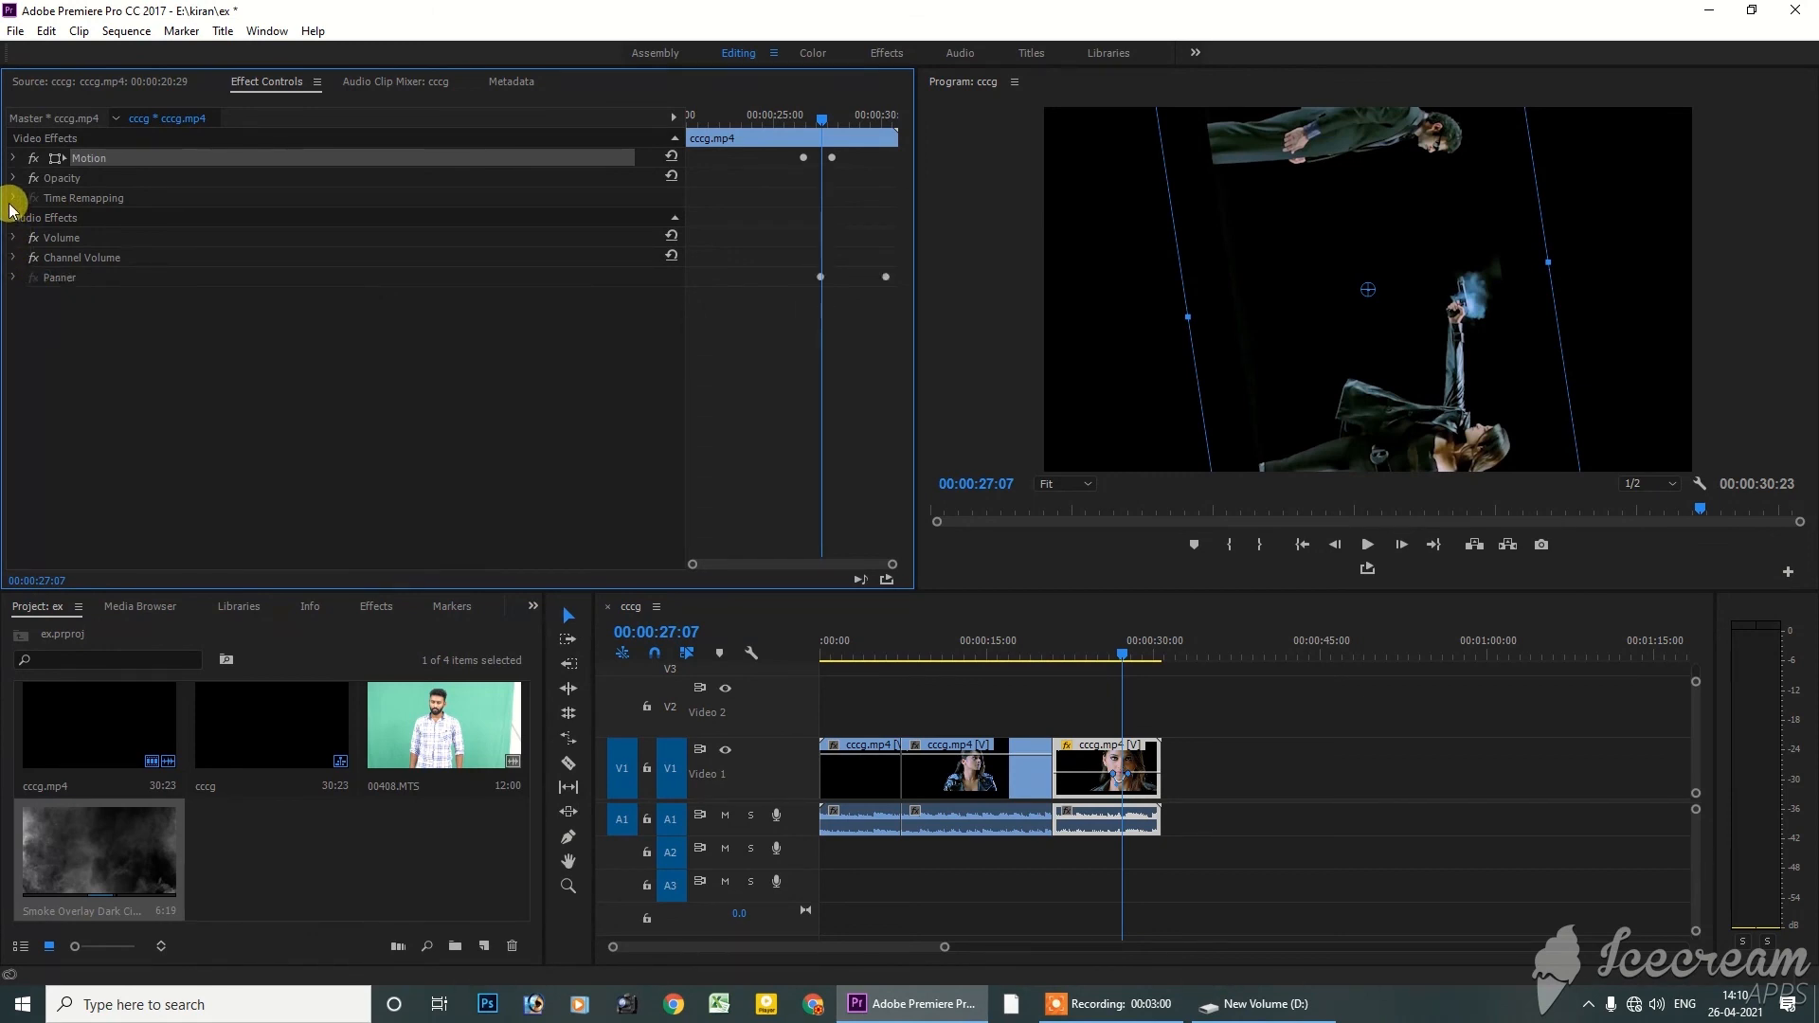
# Review the selected clip's Opacity settings, collapse them, and expand the Motion group to examine the Anti-flicker Filter
pyautogui.click(1066, 751)
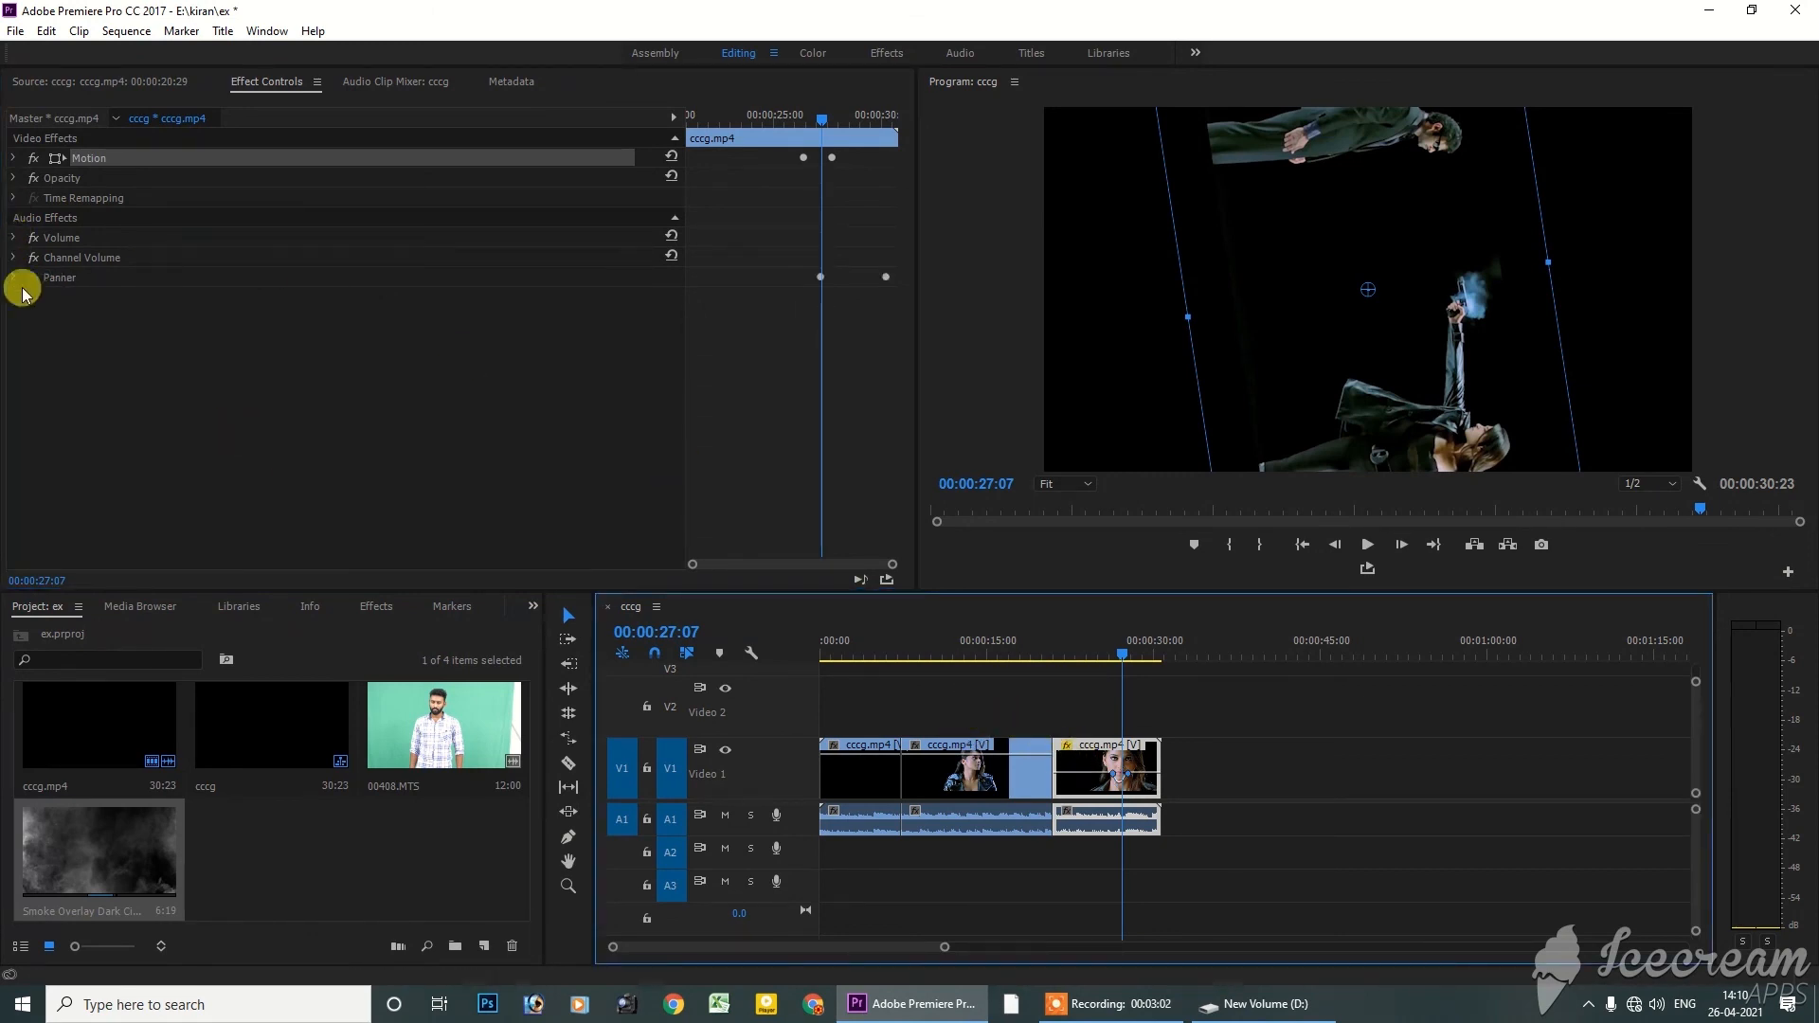
pyautogui.click(14, 199)
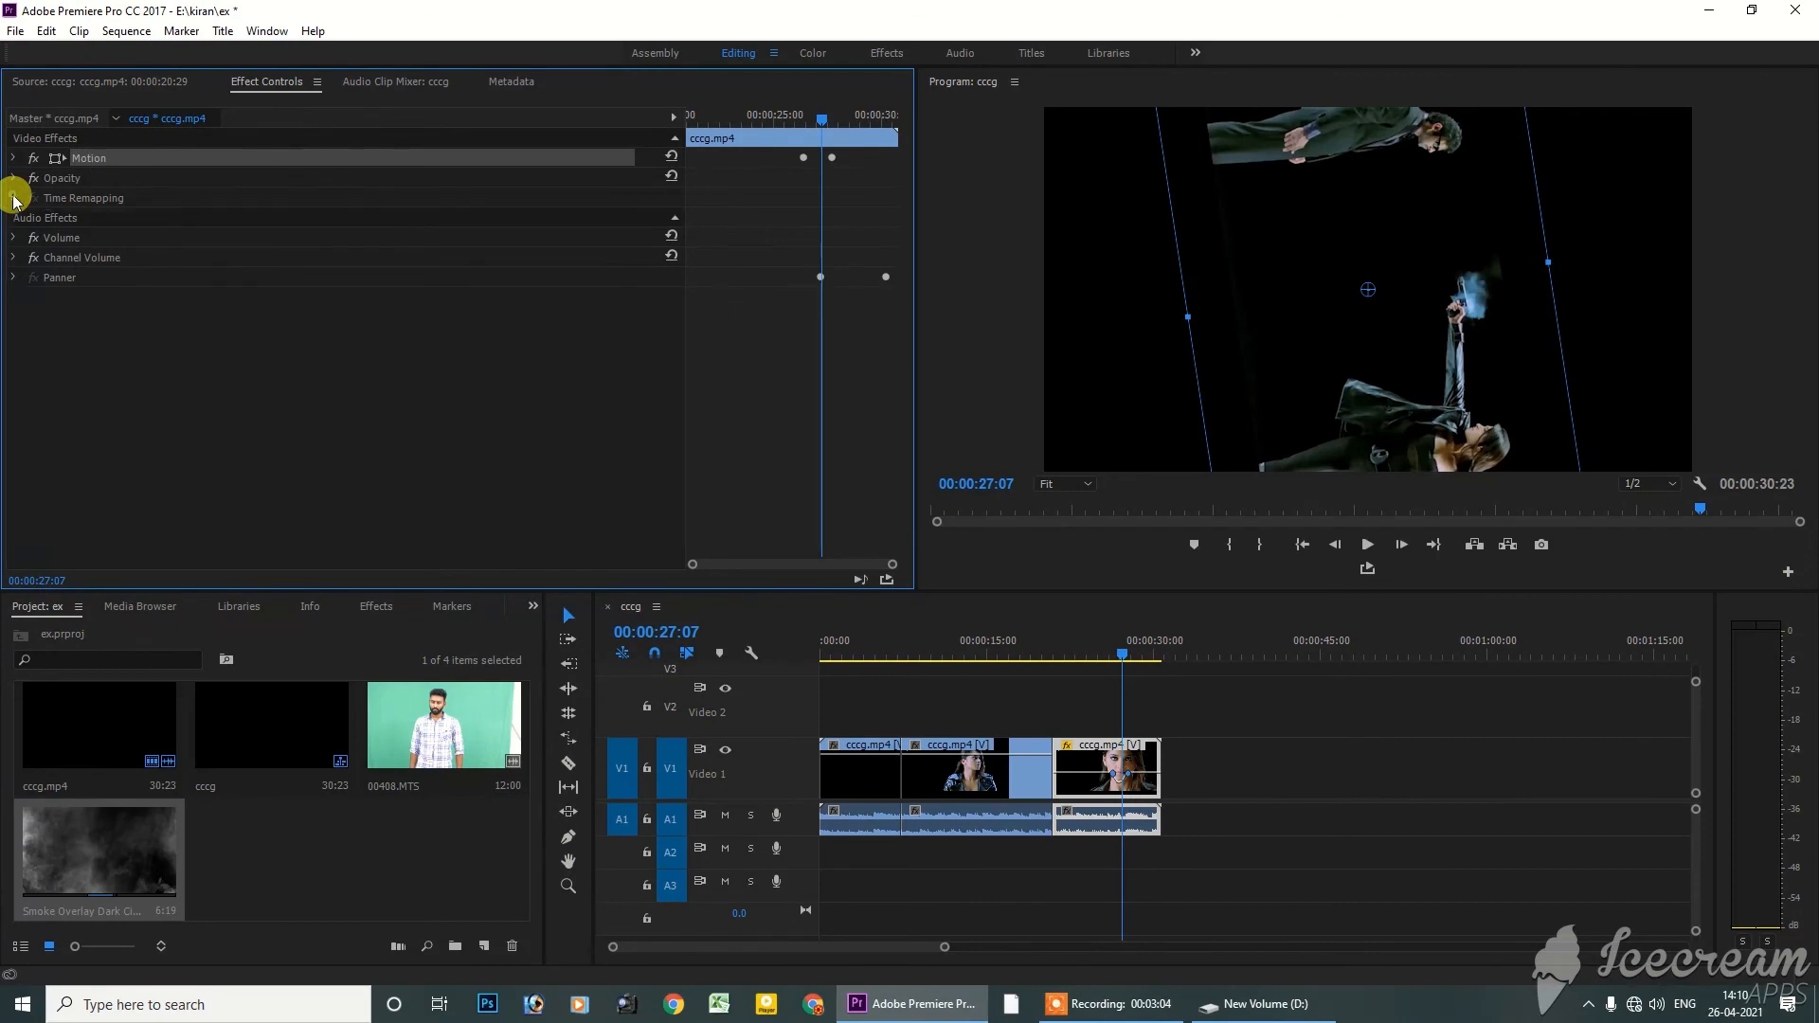
pyautogui.click(12, 179)
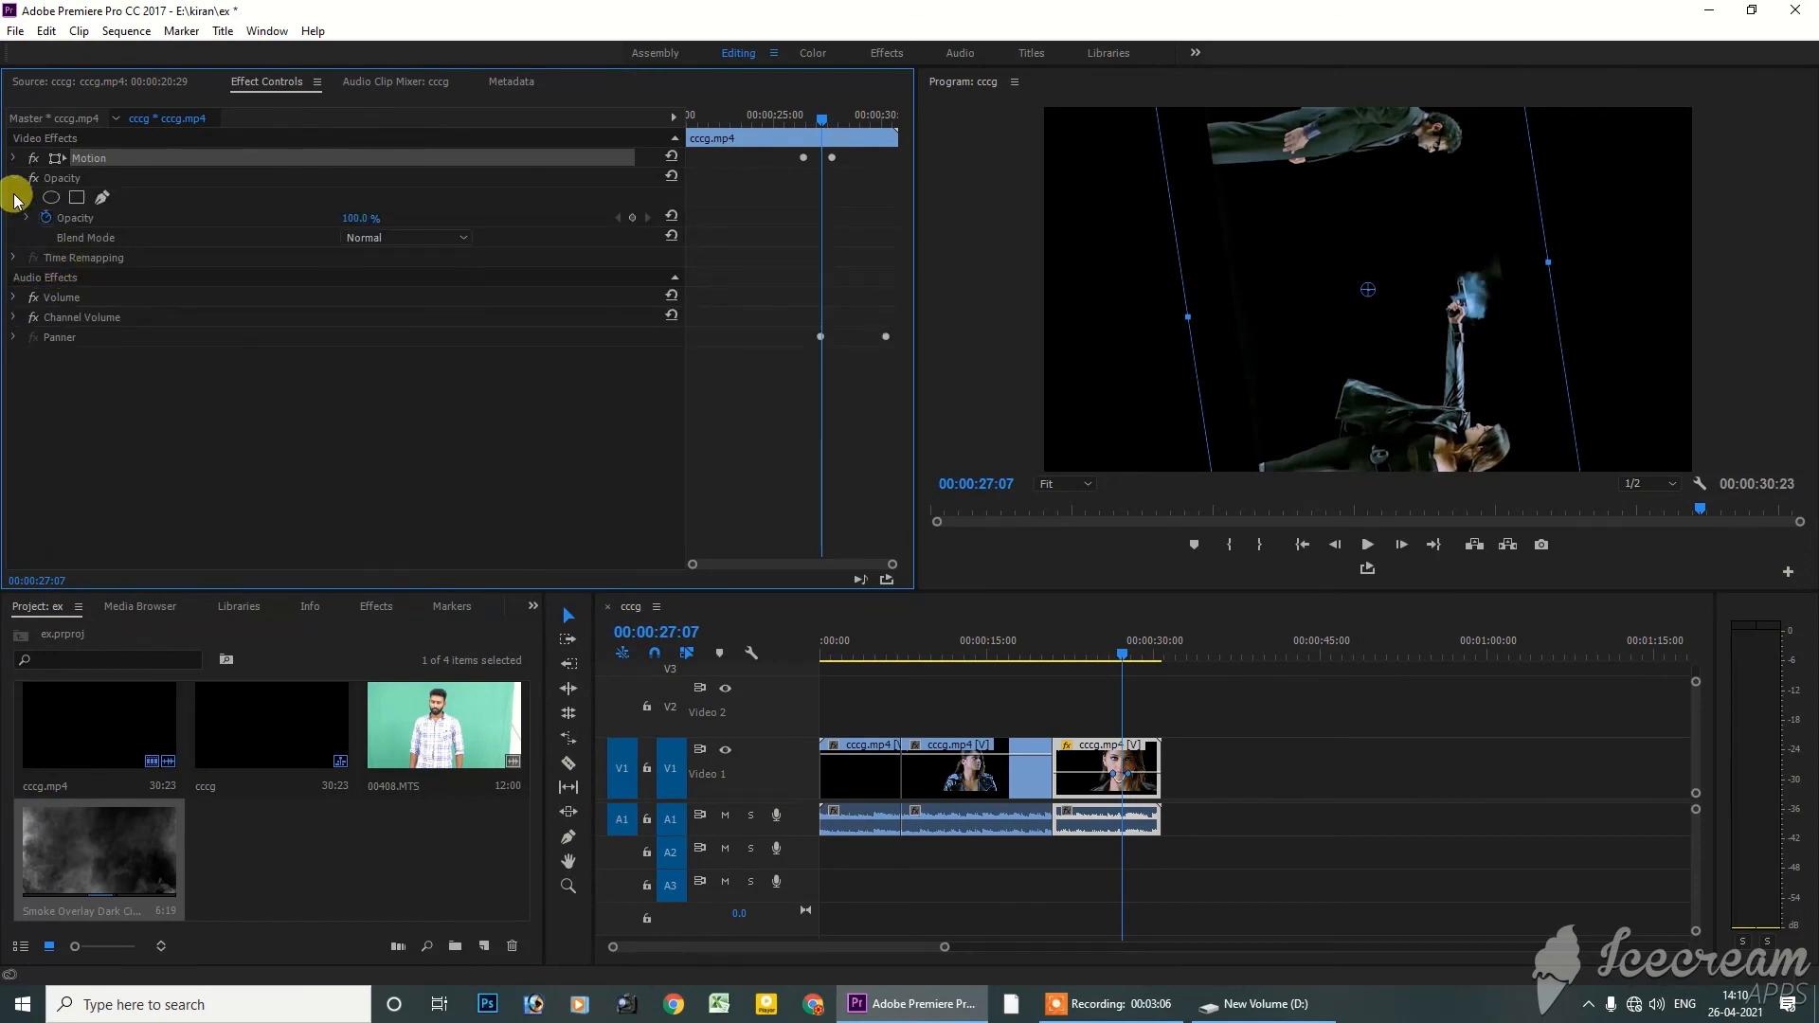
pyautogui.click(13, 178)
pyautogui.click(13, 157)
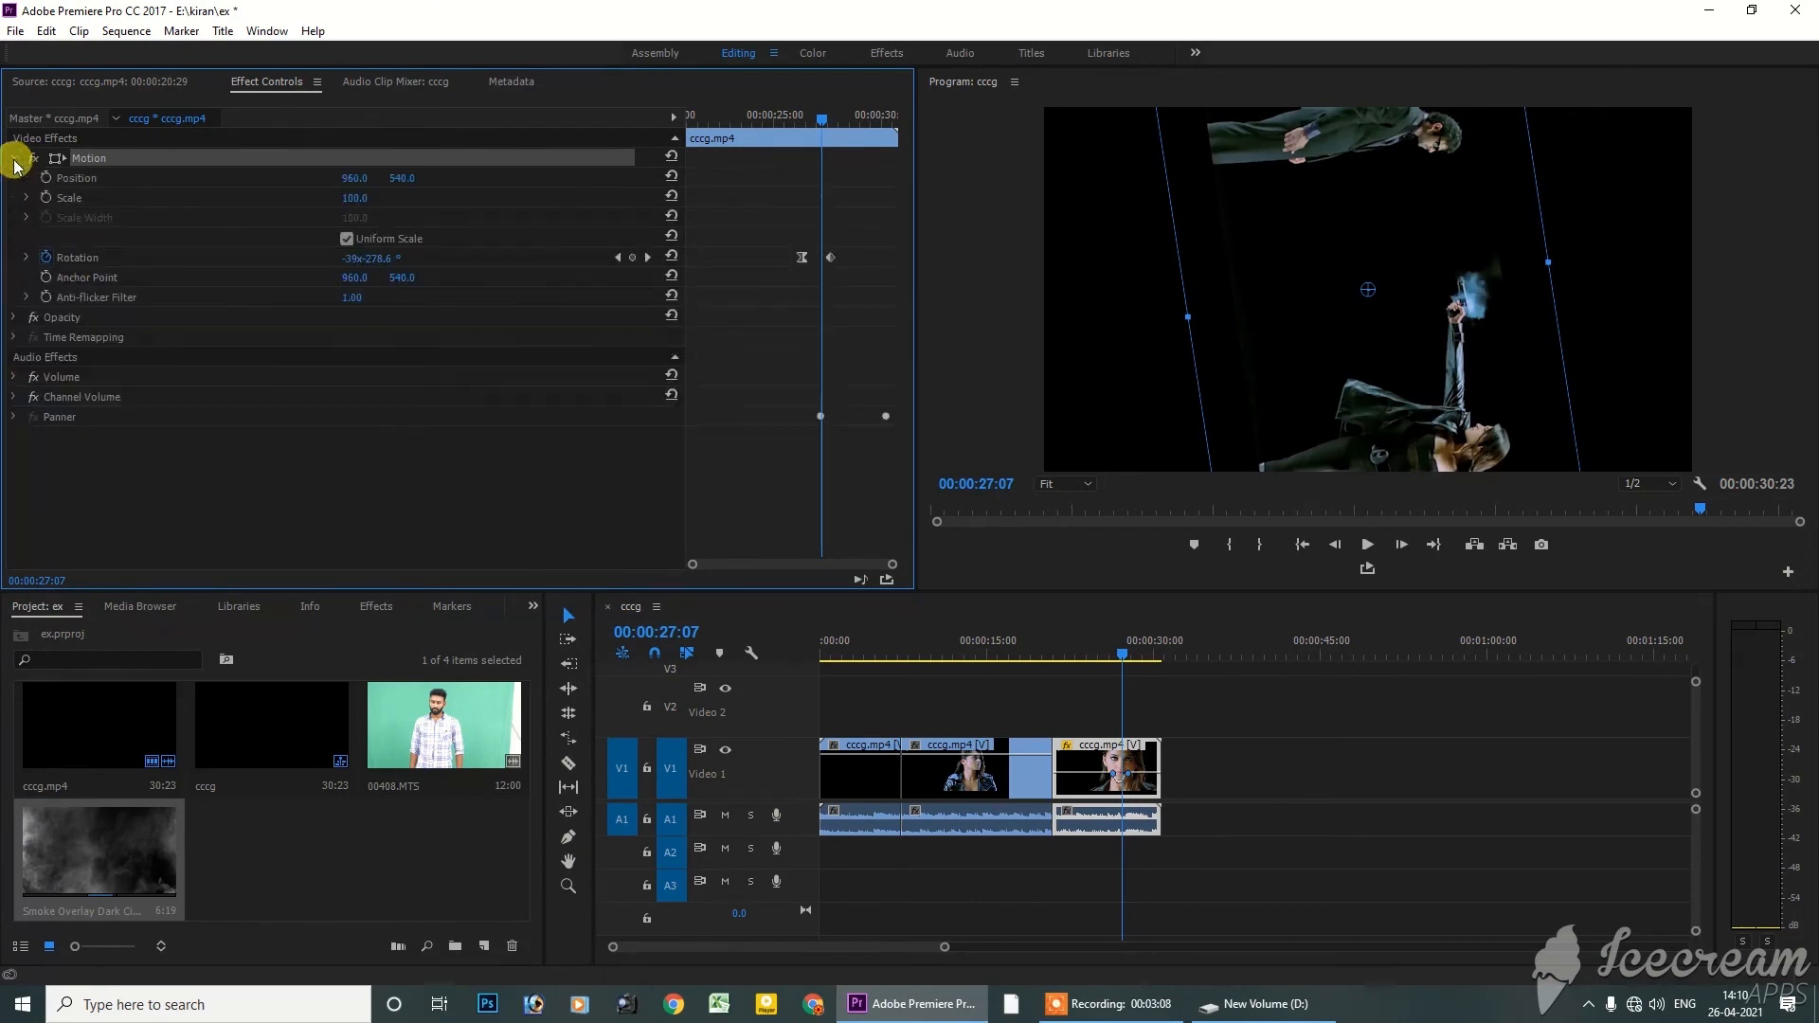
pyautogui.click(102, 299)
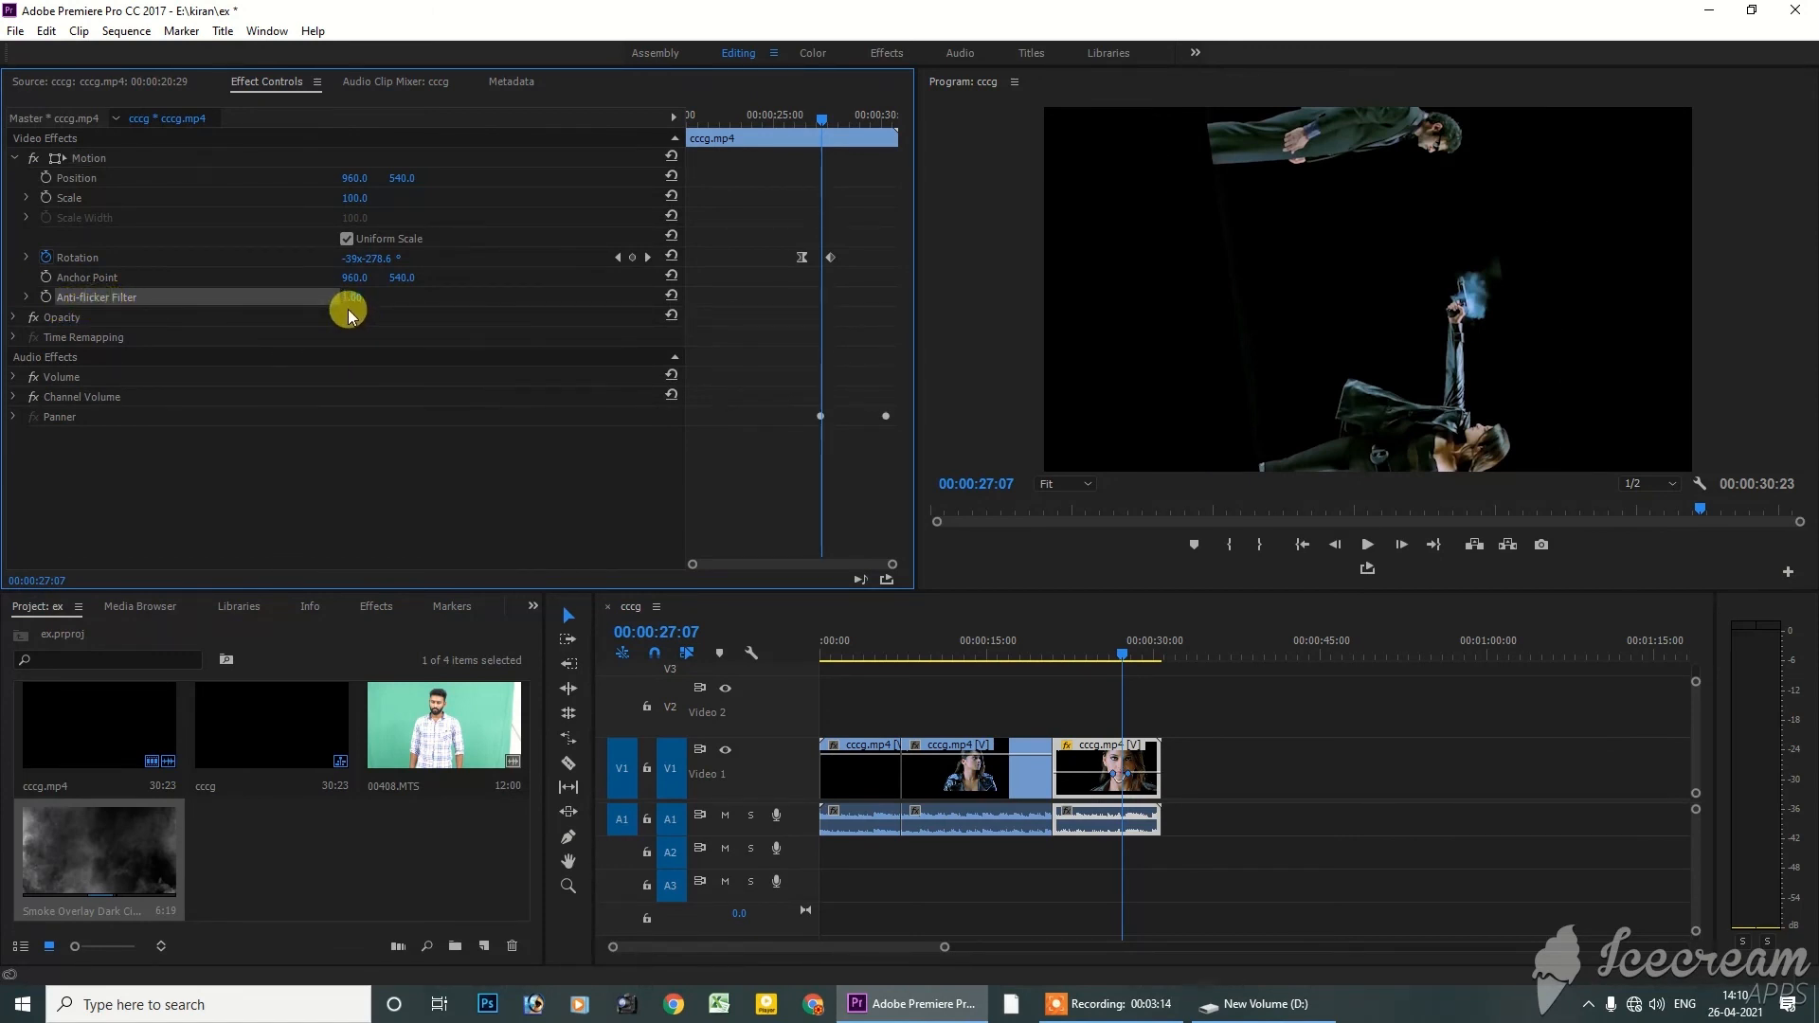